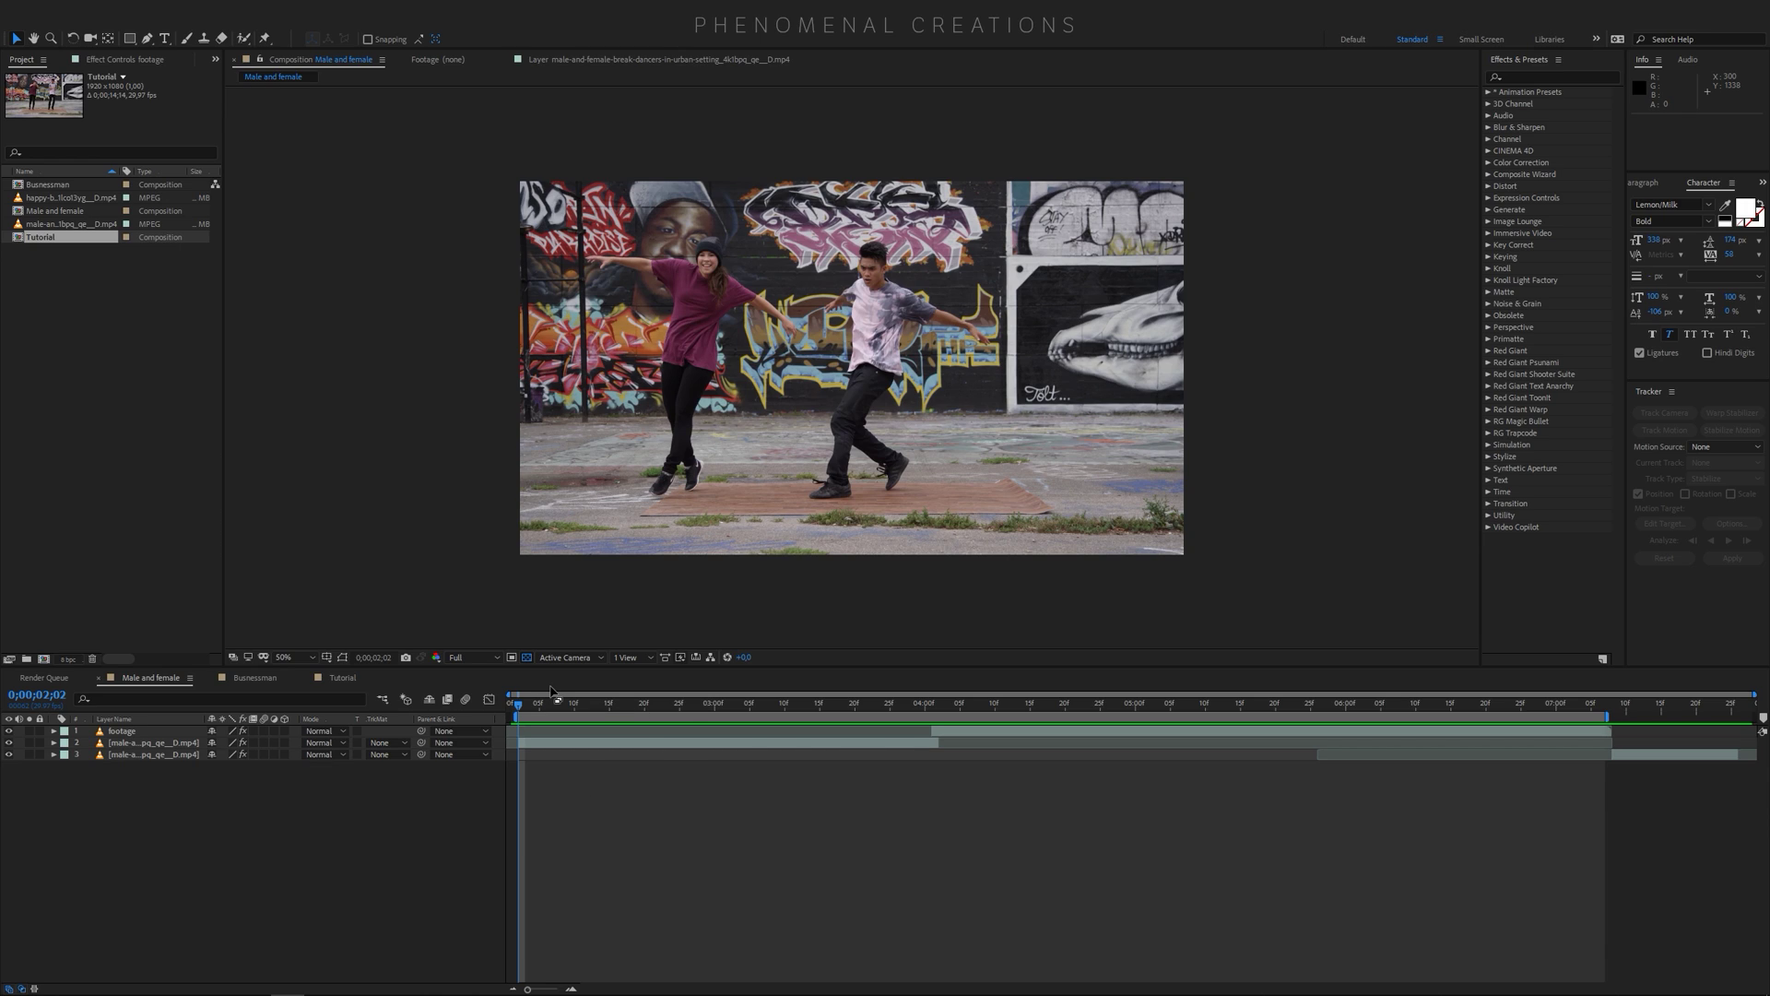
Play and scrub through the Male and female composition to examine the finished hand-drawn scribble animation
key(space)
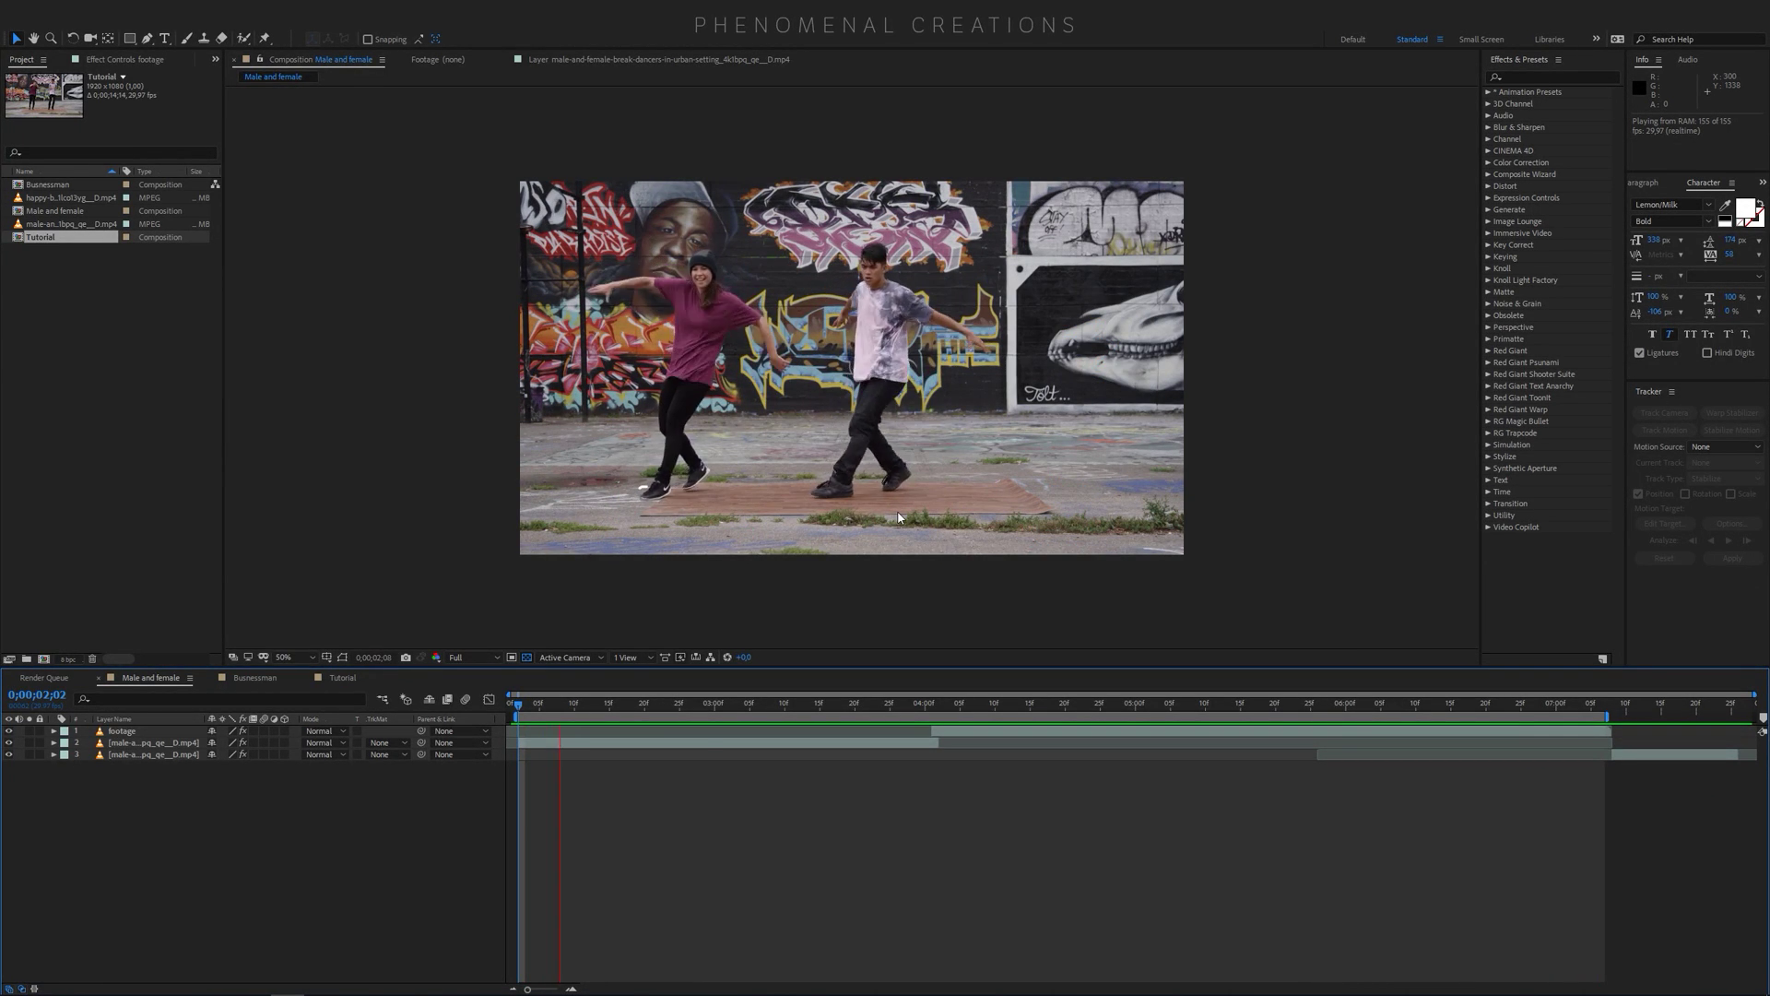
key(space)
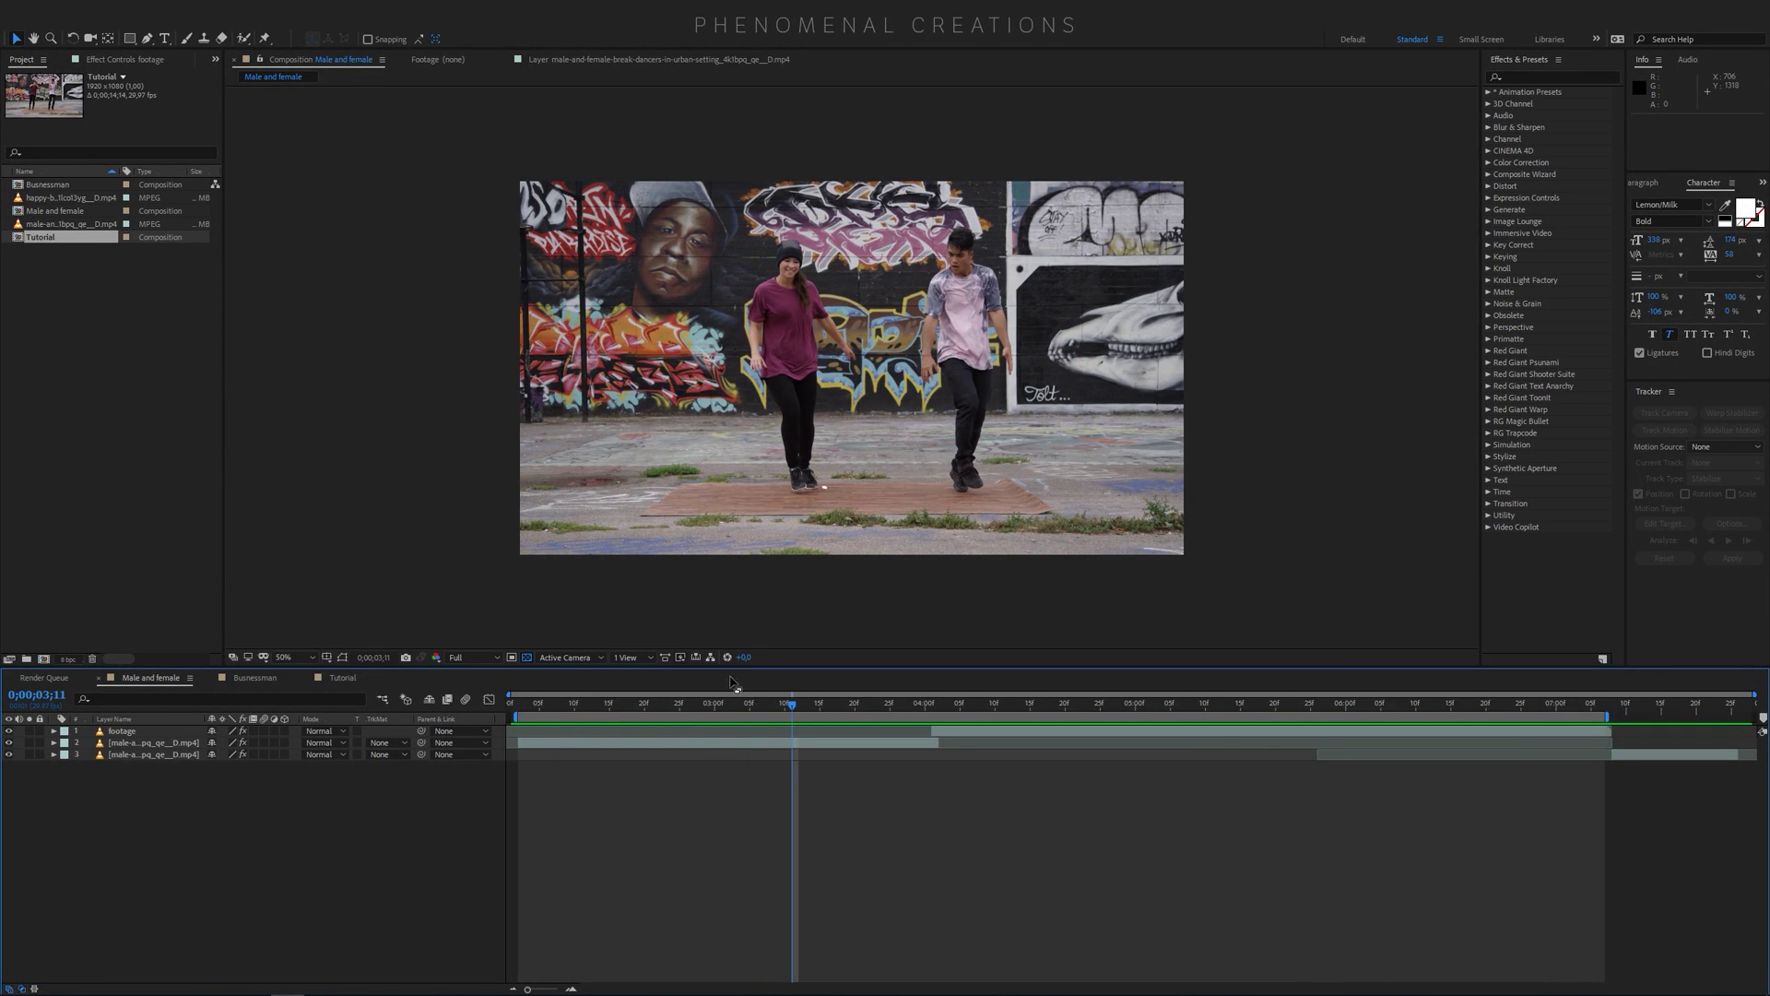
drag(683, 702, 765, 705)
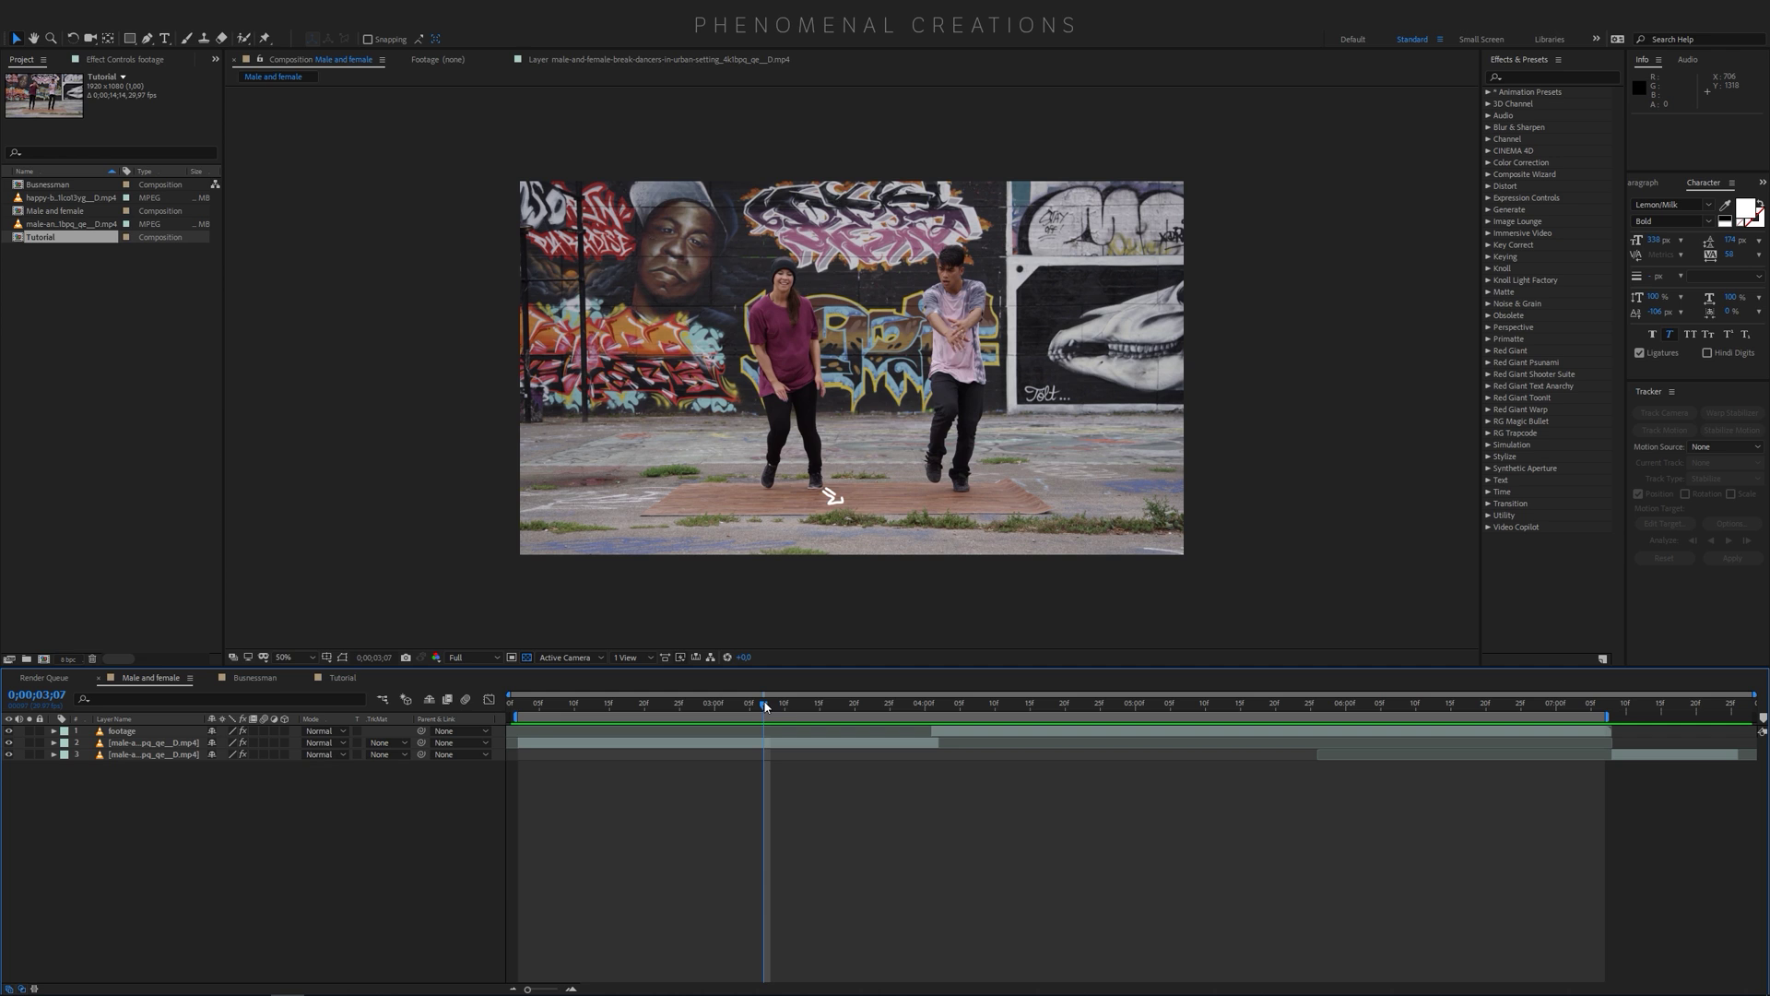
drag(765, 706, 669, 710)
key(space)
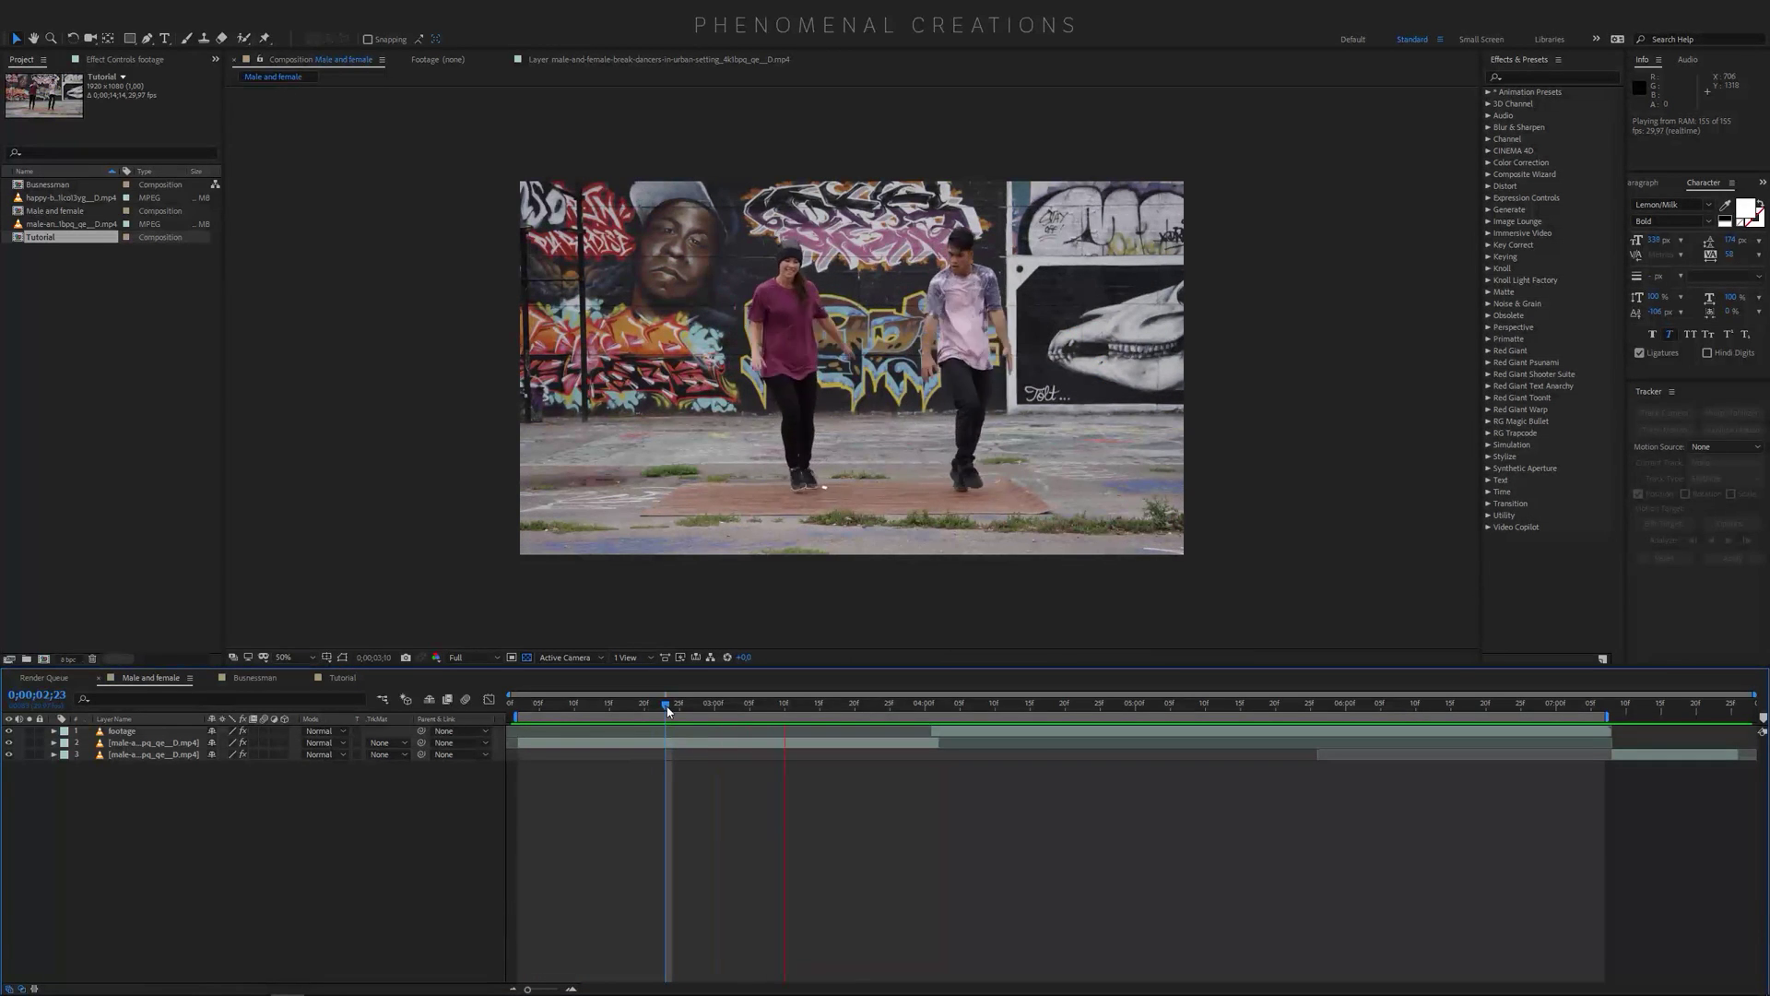
key(space)
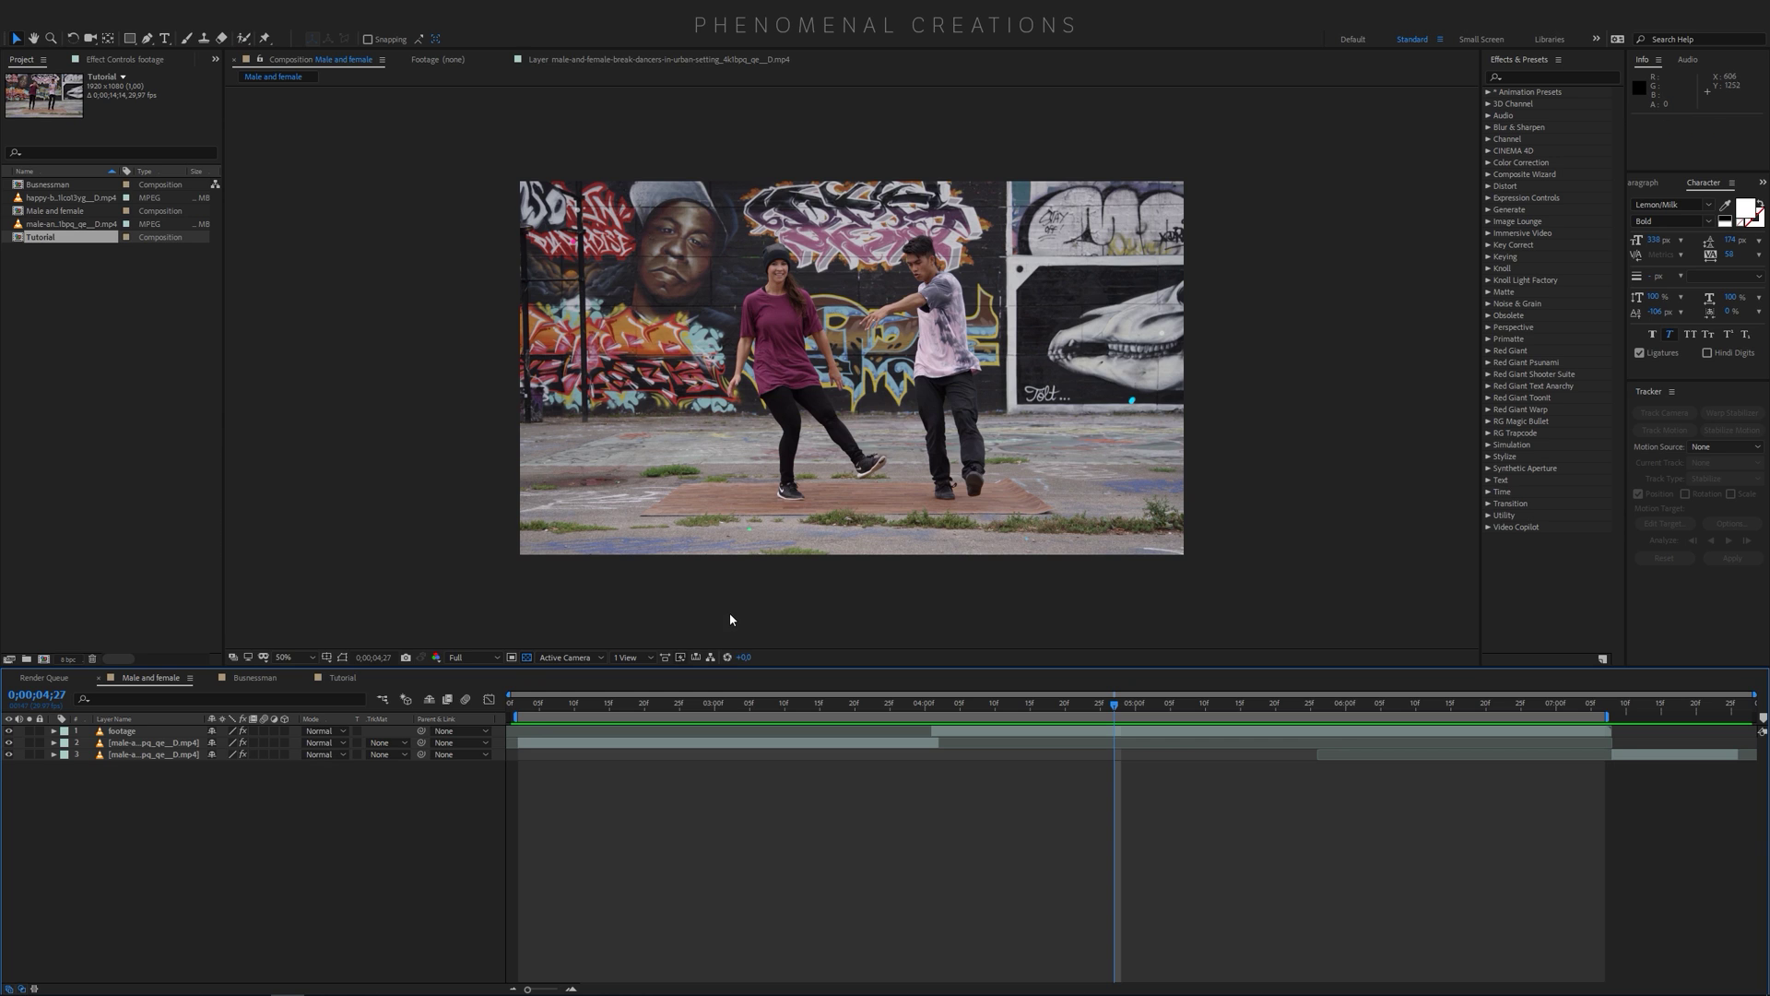
mouse_move(733, 700)
mouse_down()
mouse_move(1180, 749)
mouse_move(691, 710)
mouse_up()
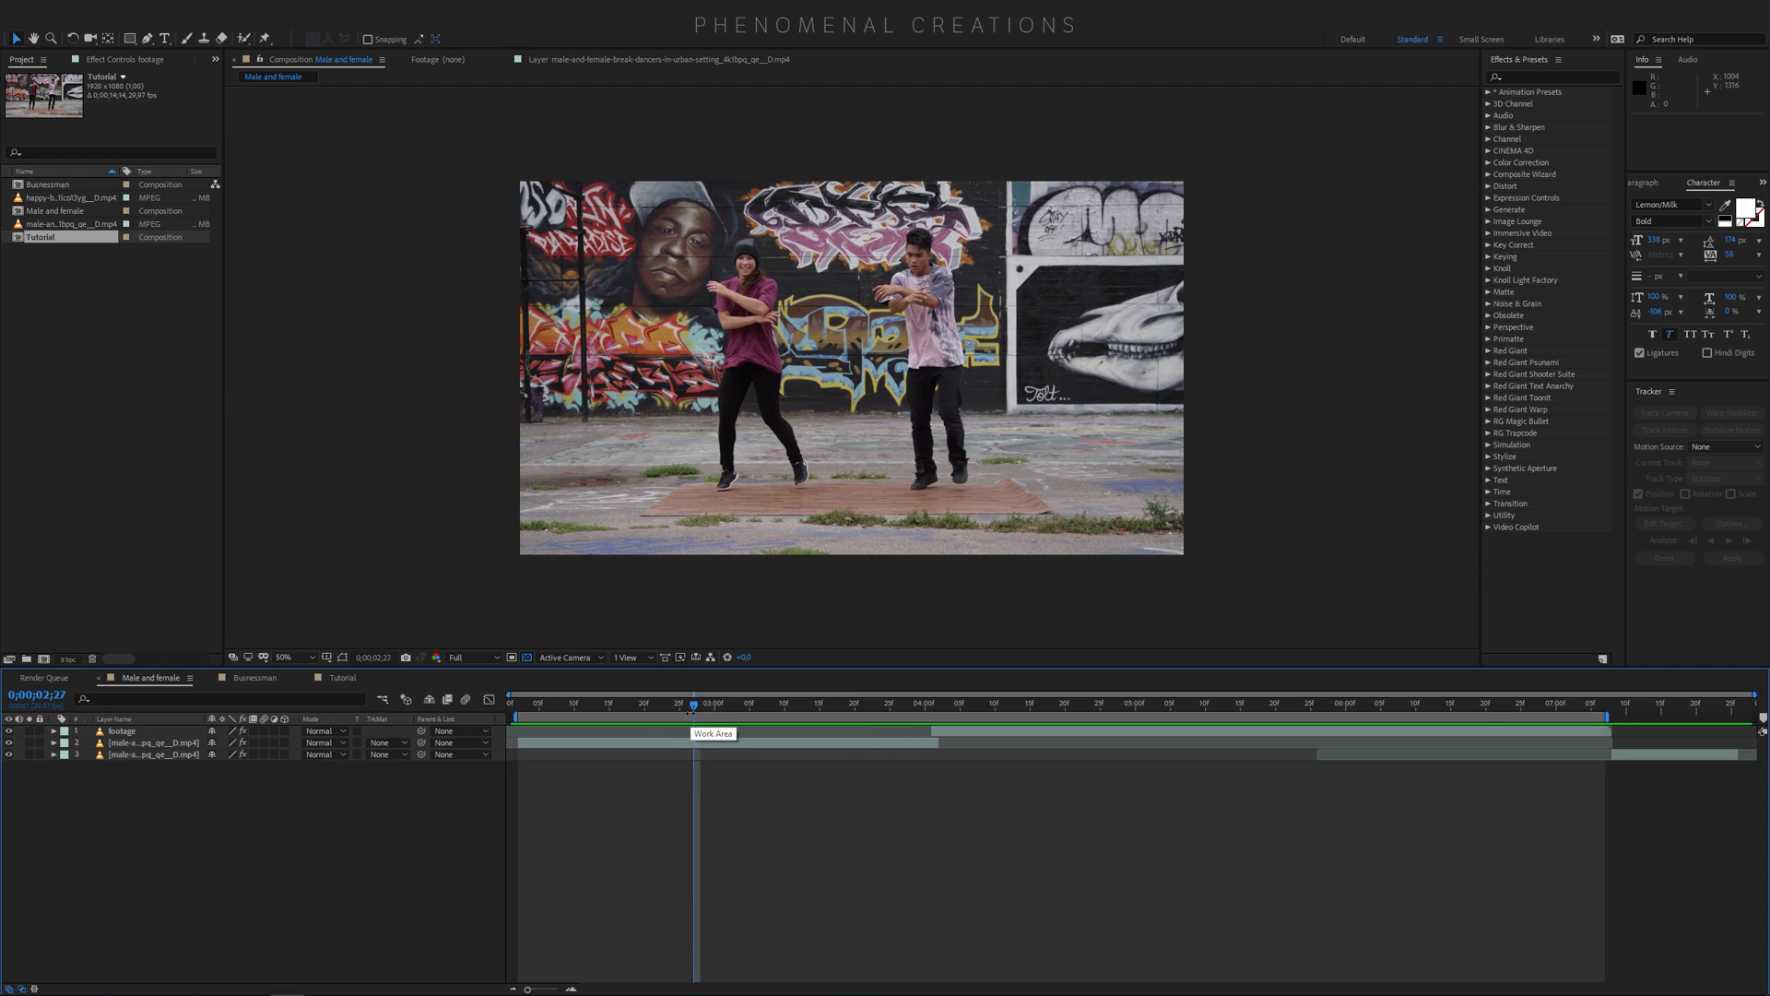
key(space)
drag(850, 707, 773, 779)
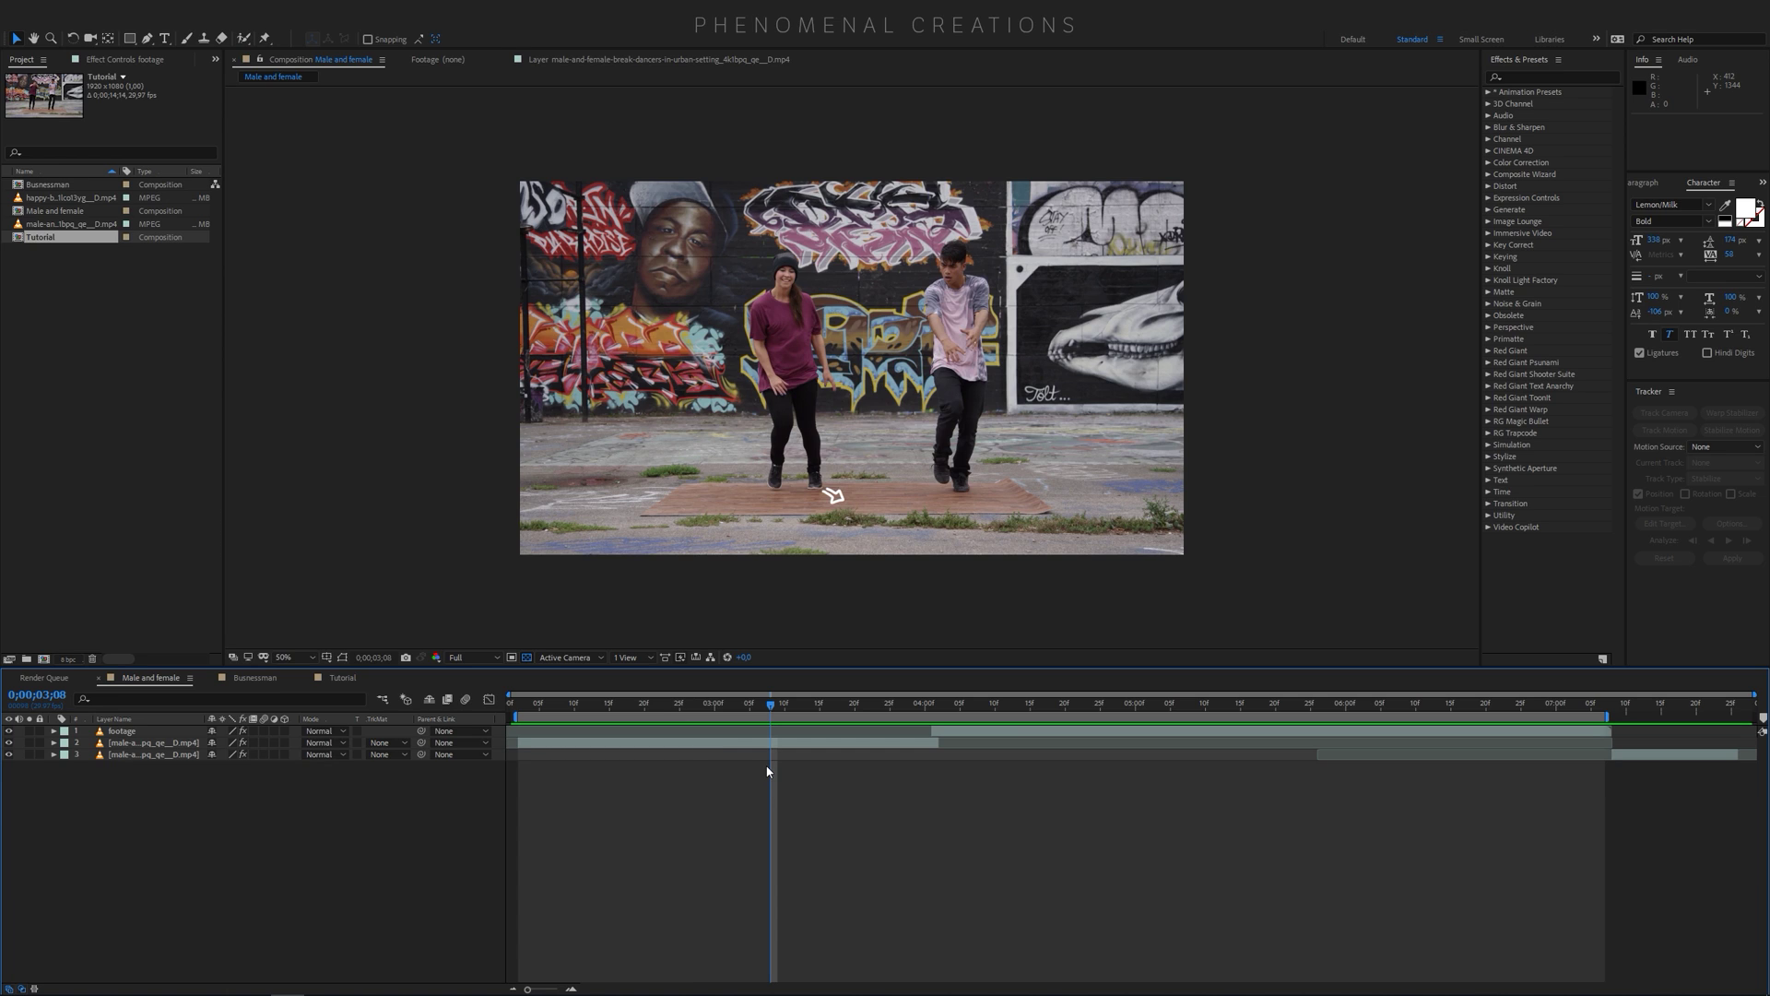
drag(772, 735, 839, 755)
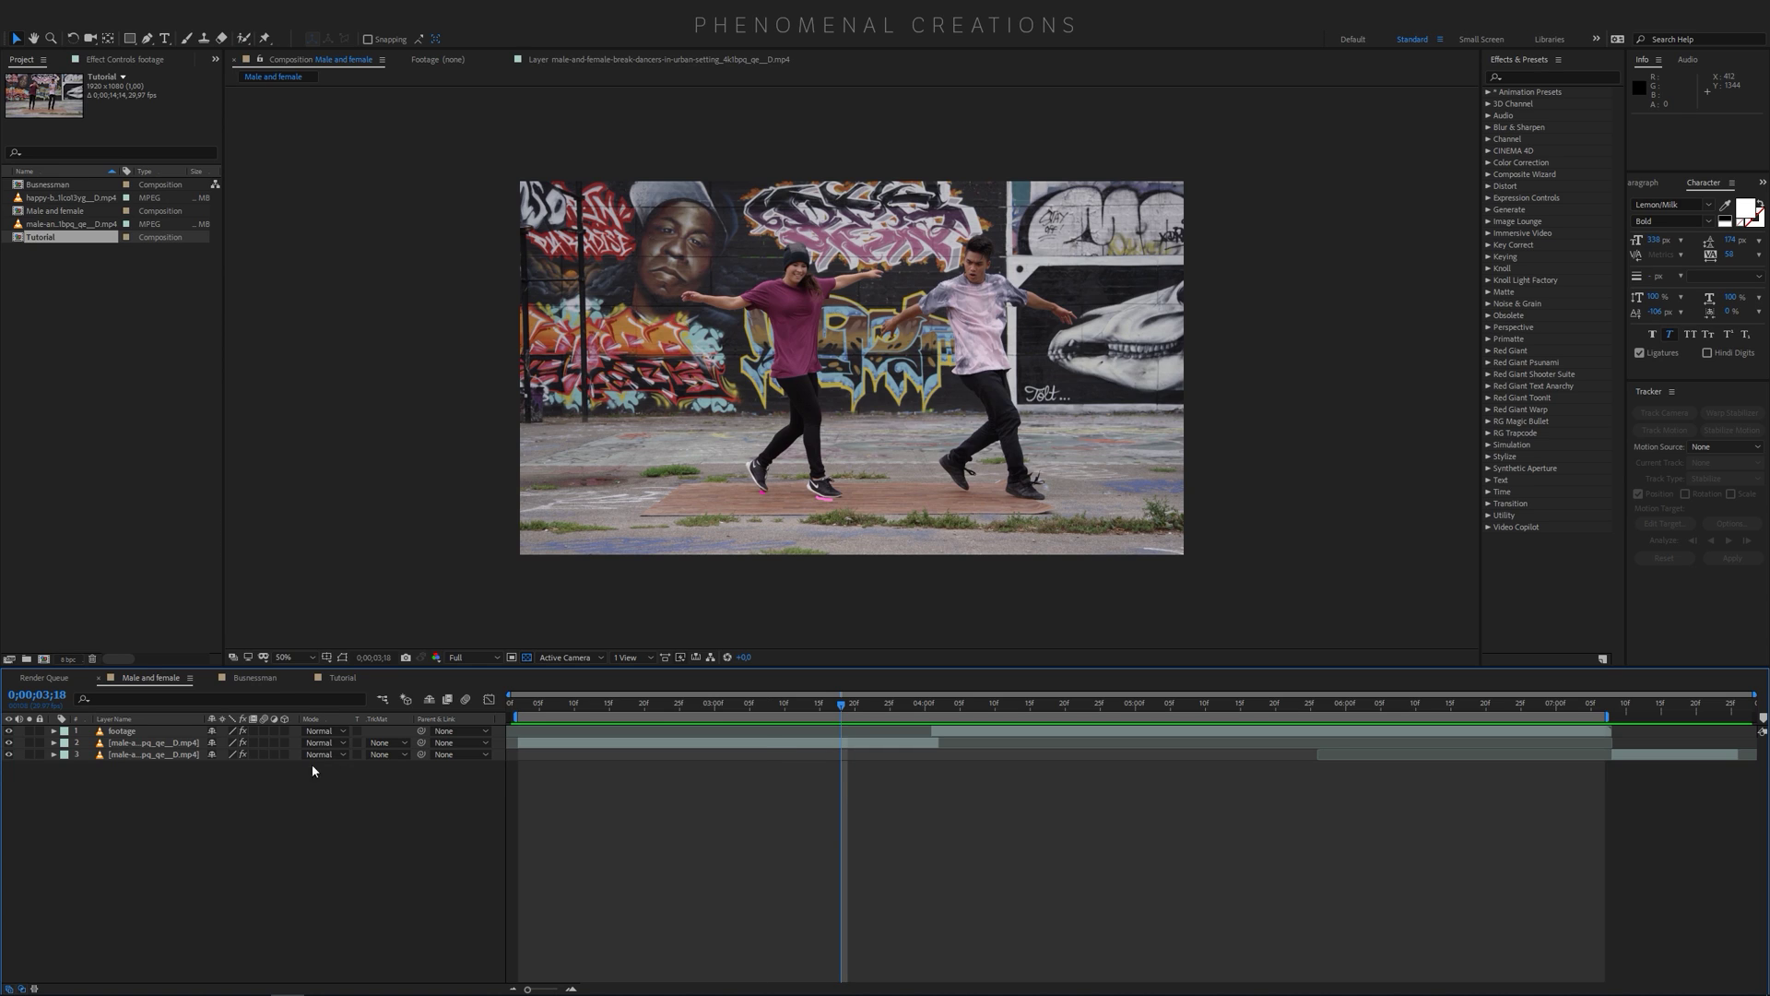
In the Tutorial composition, end the work area at 0;00;05;00 and trim the composition to the work area
click(340, 681)
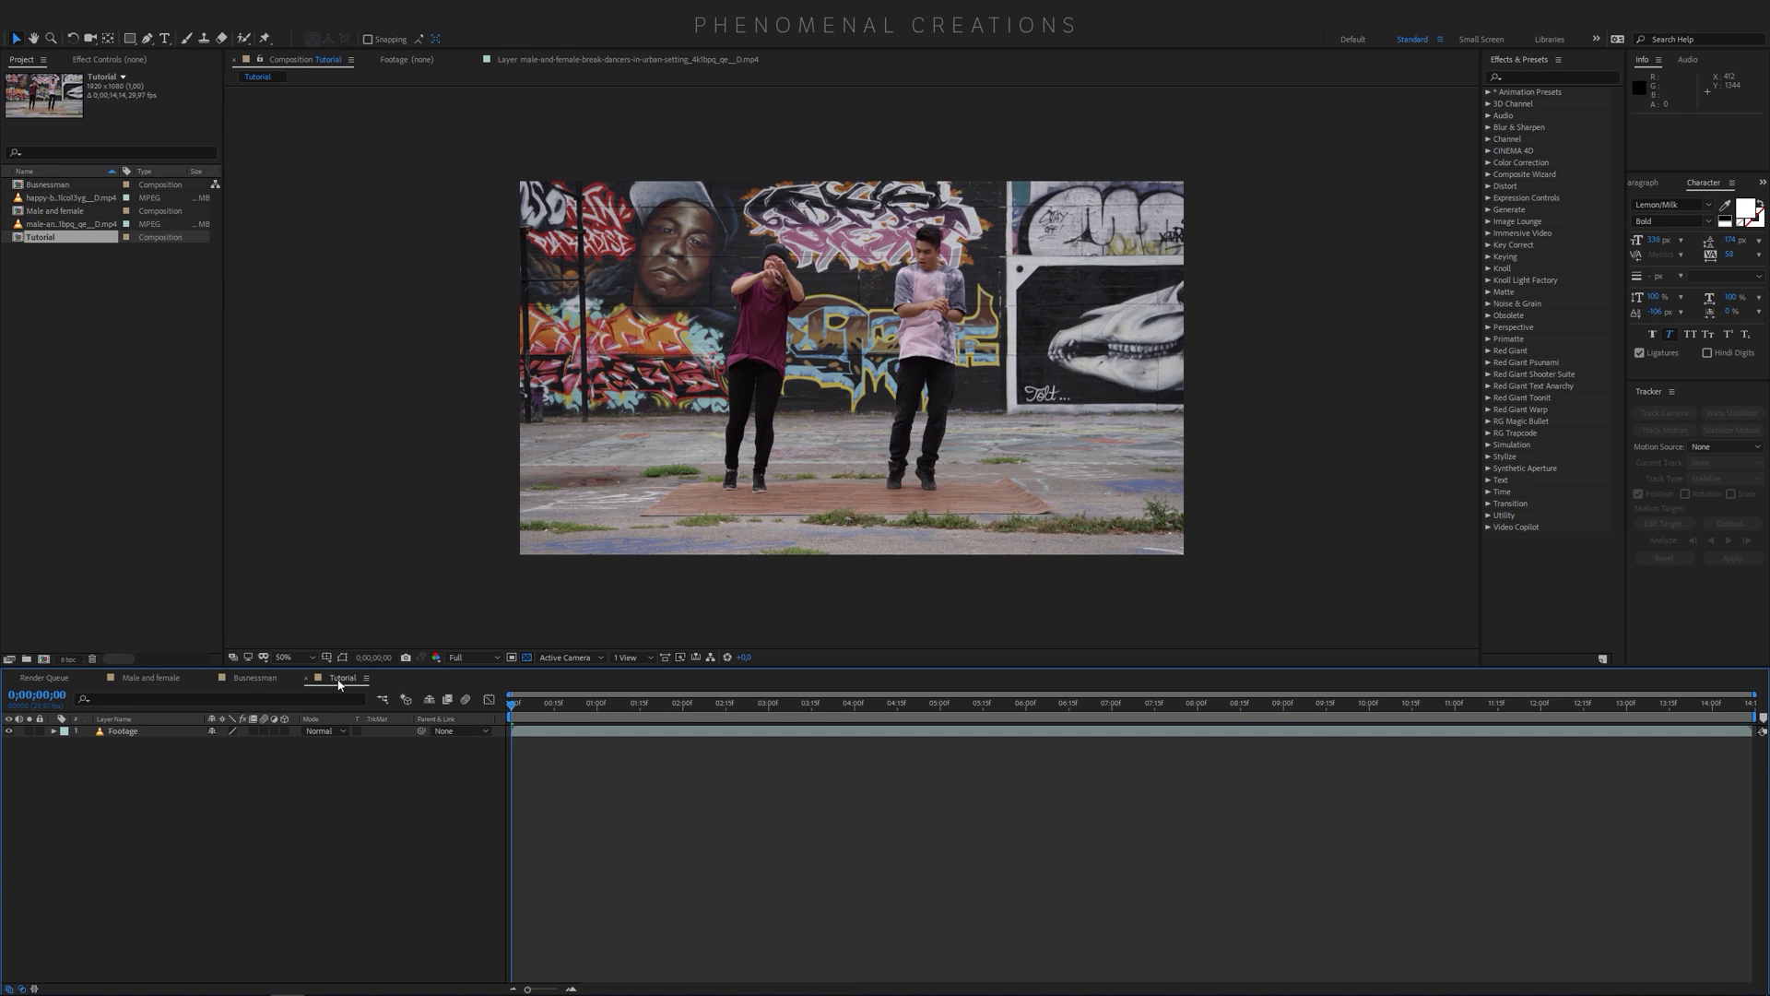
click(152, 732)
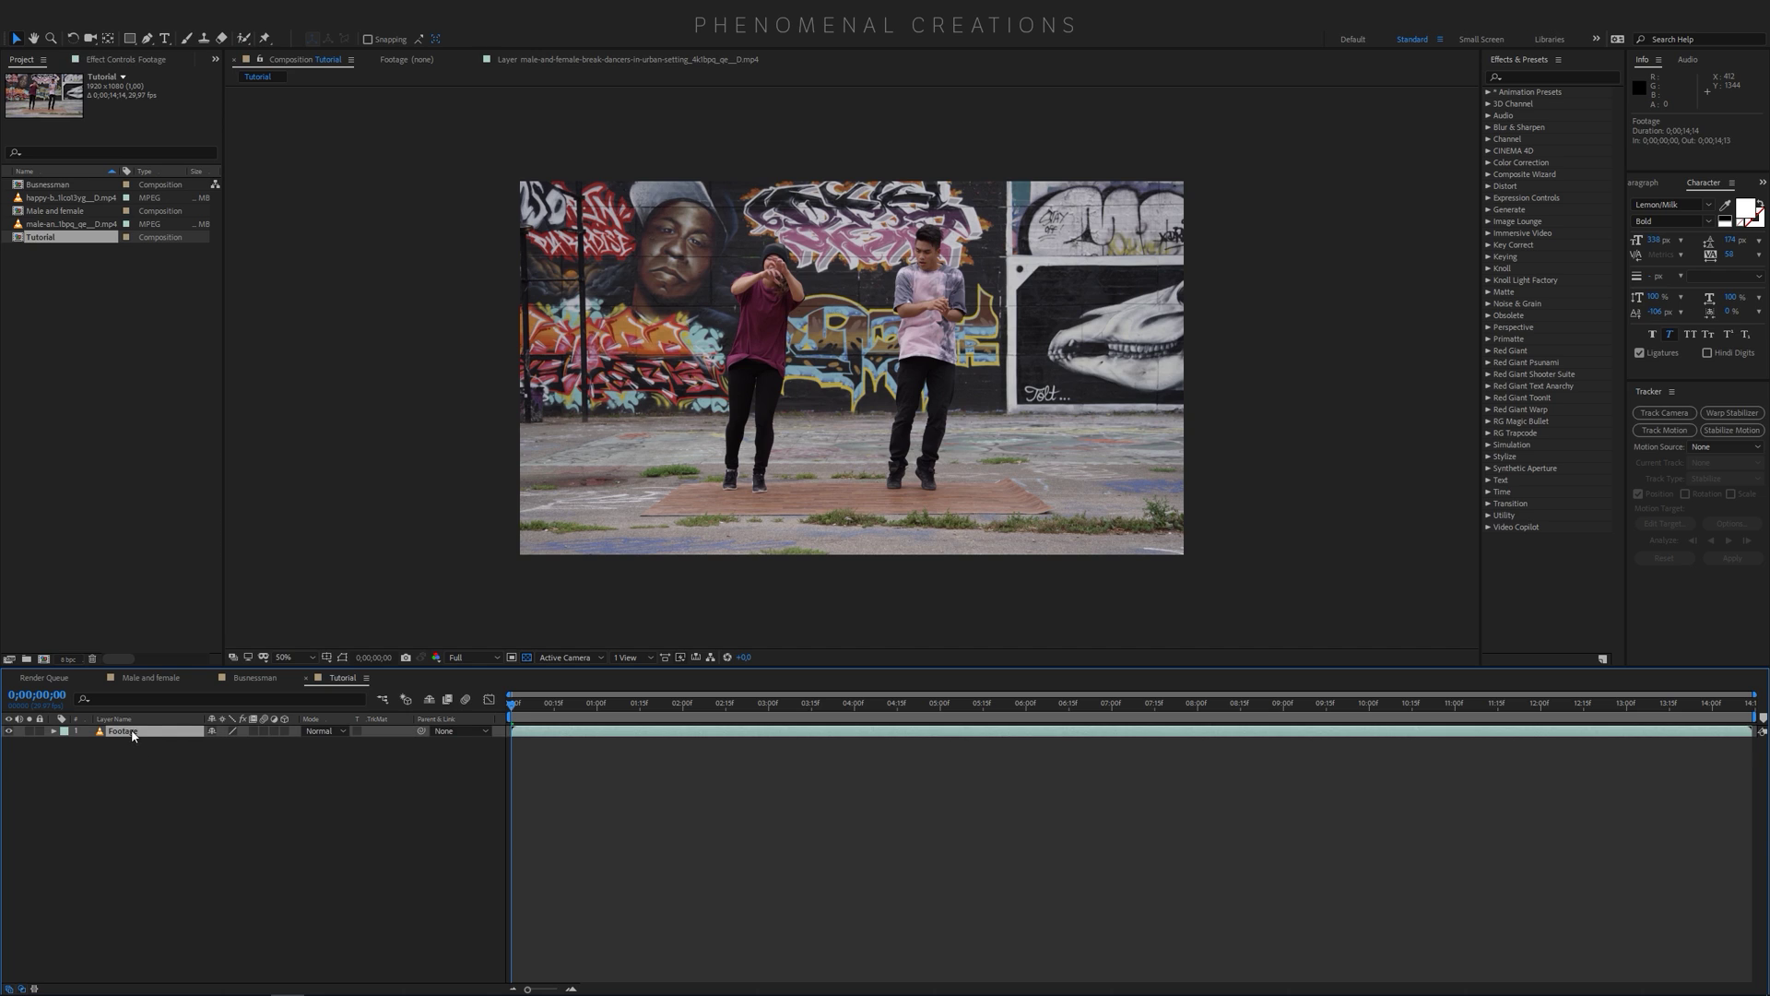
drag(546, 710, 692, 728)
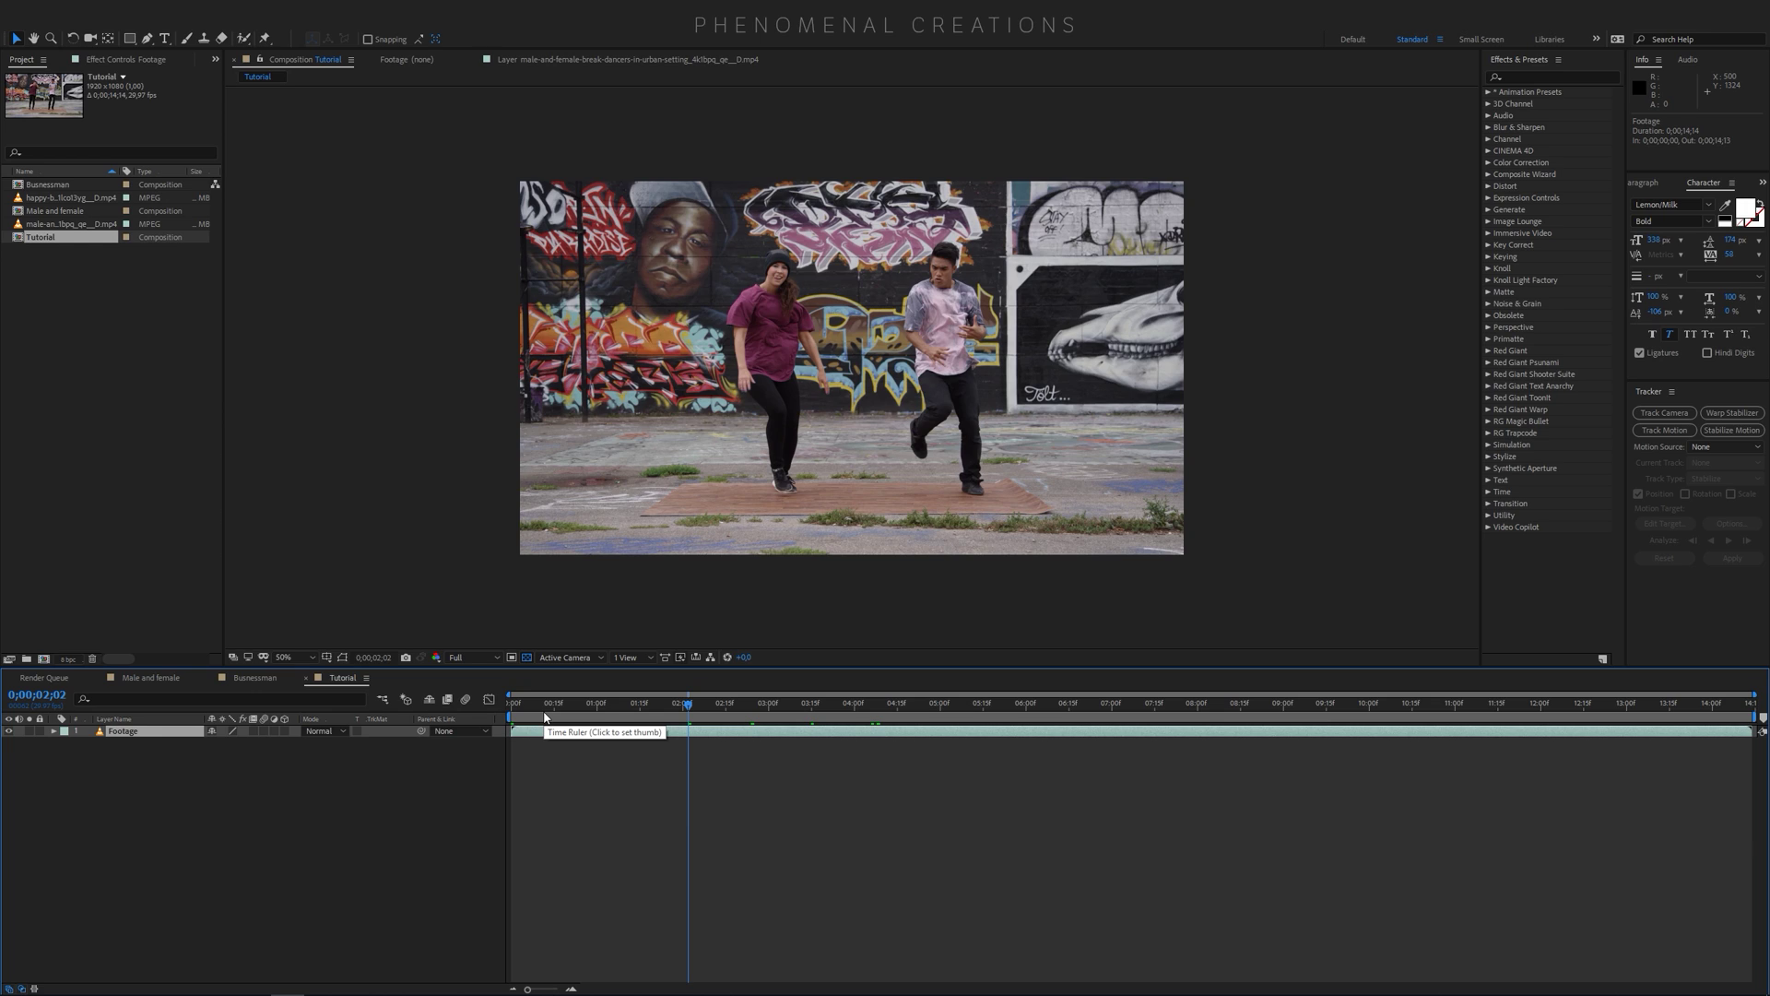
drag(708, 708, 939, 711)
key(n)
right_click(866, 717)
click(900, 762)
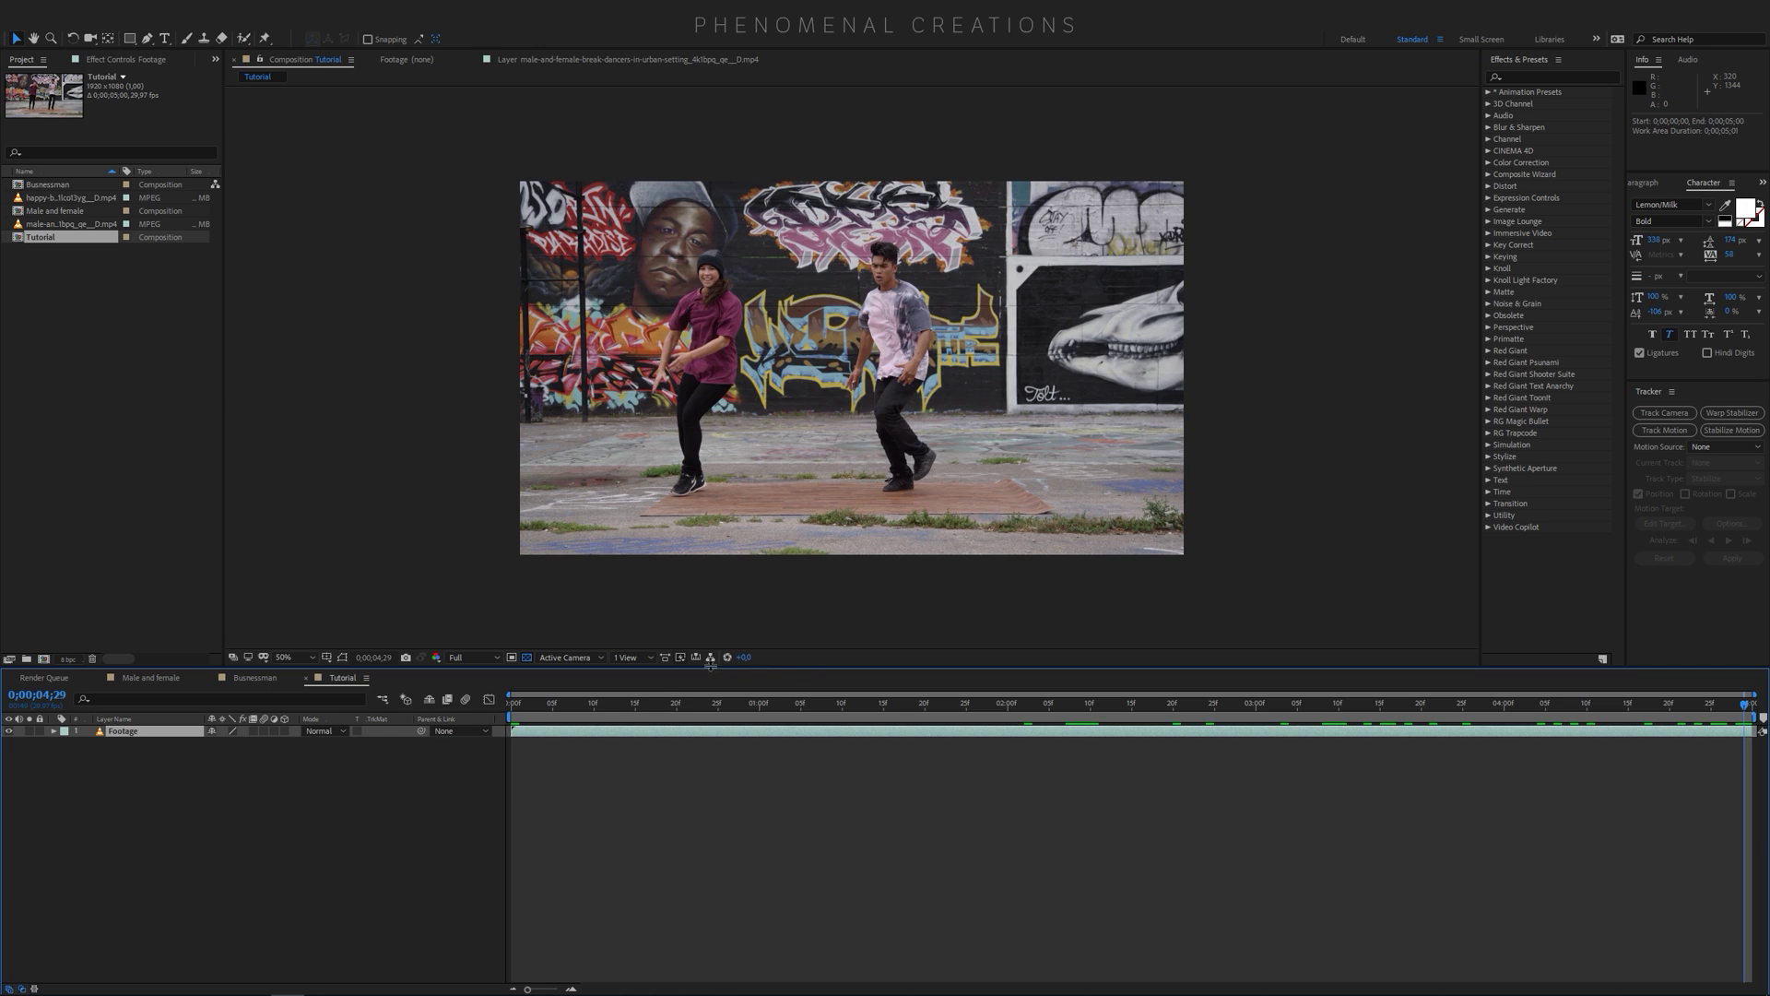
Preview the trimmed Tutorial composition from its first frame
click(513, 705)
key(space)
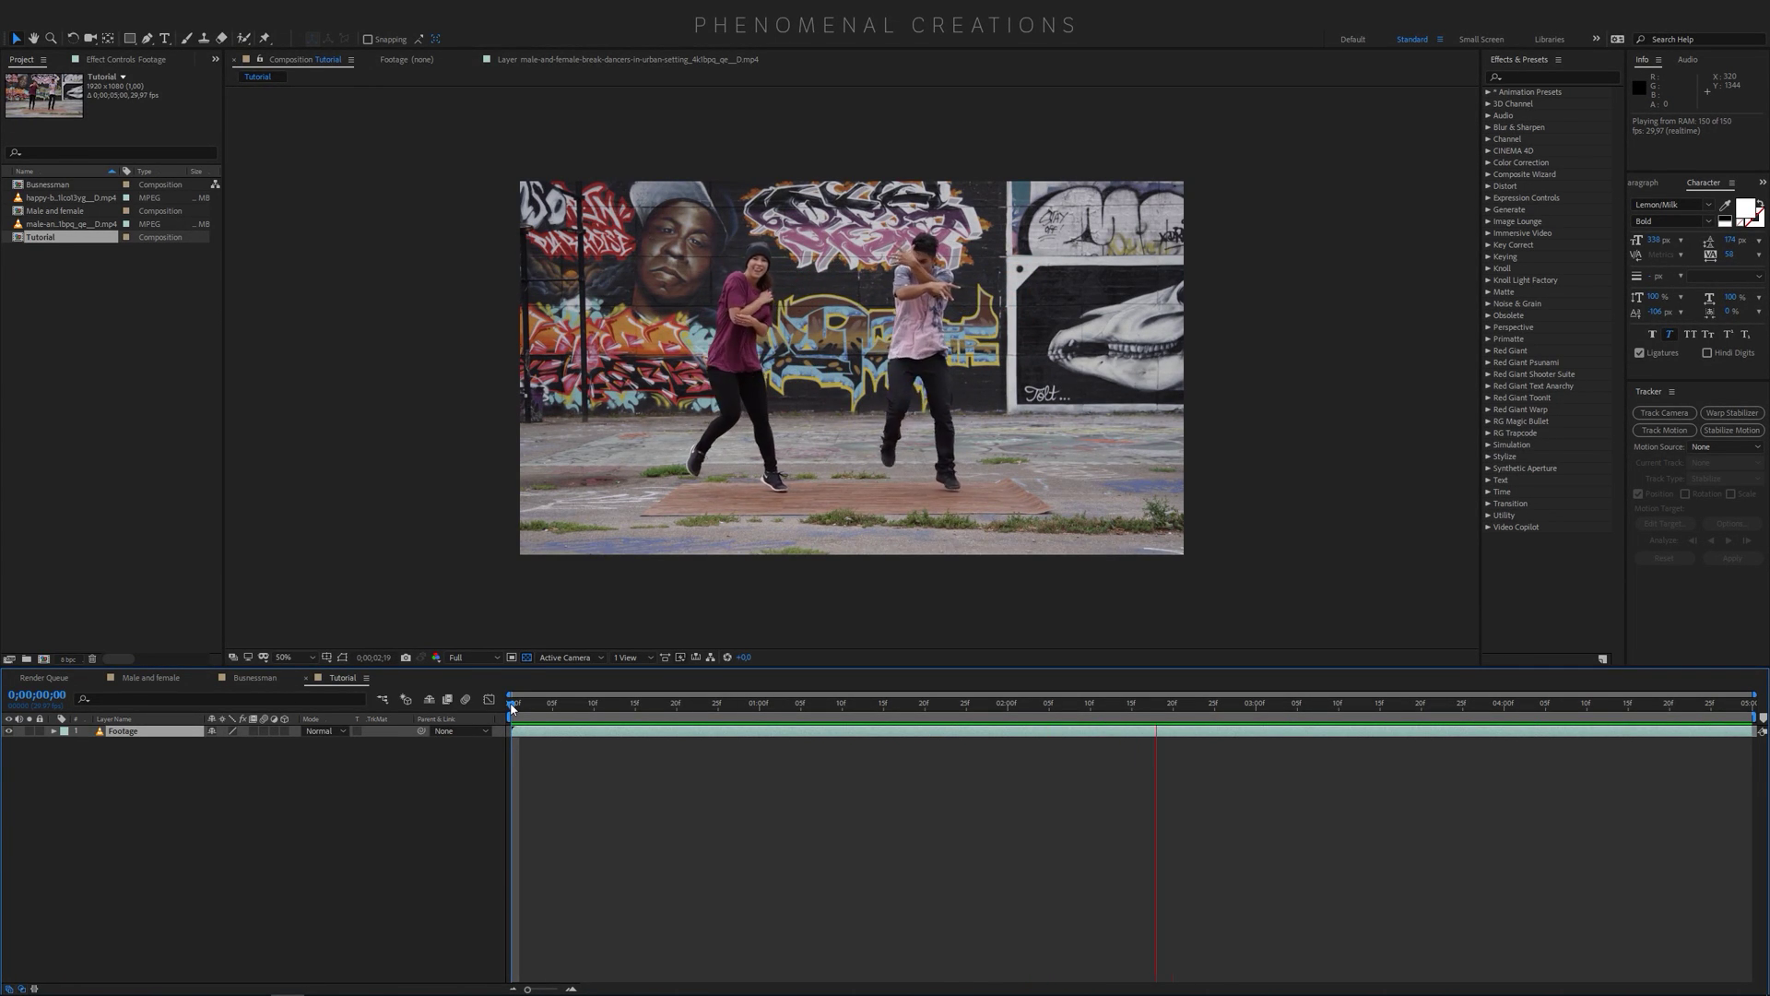
key(space)
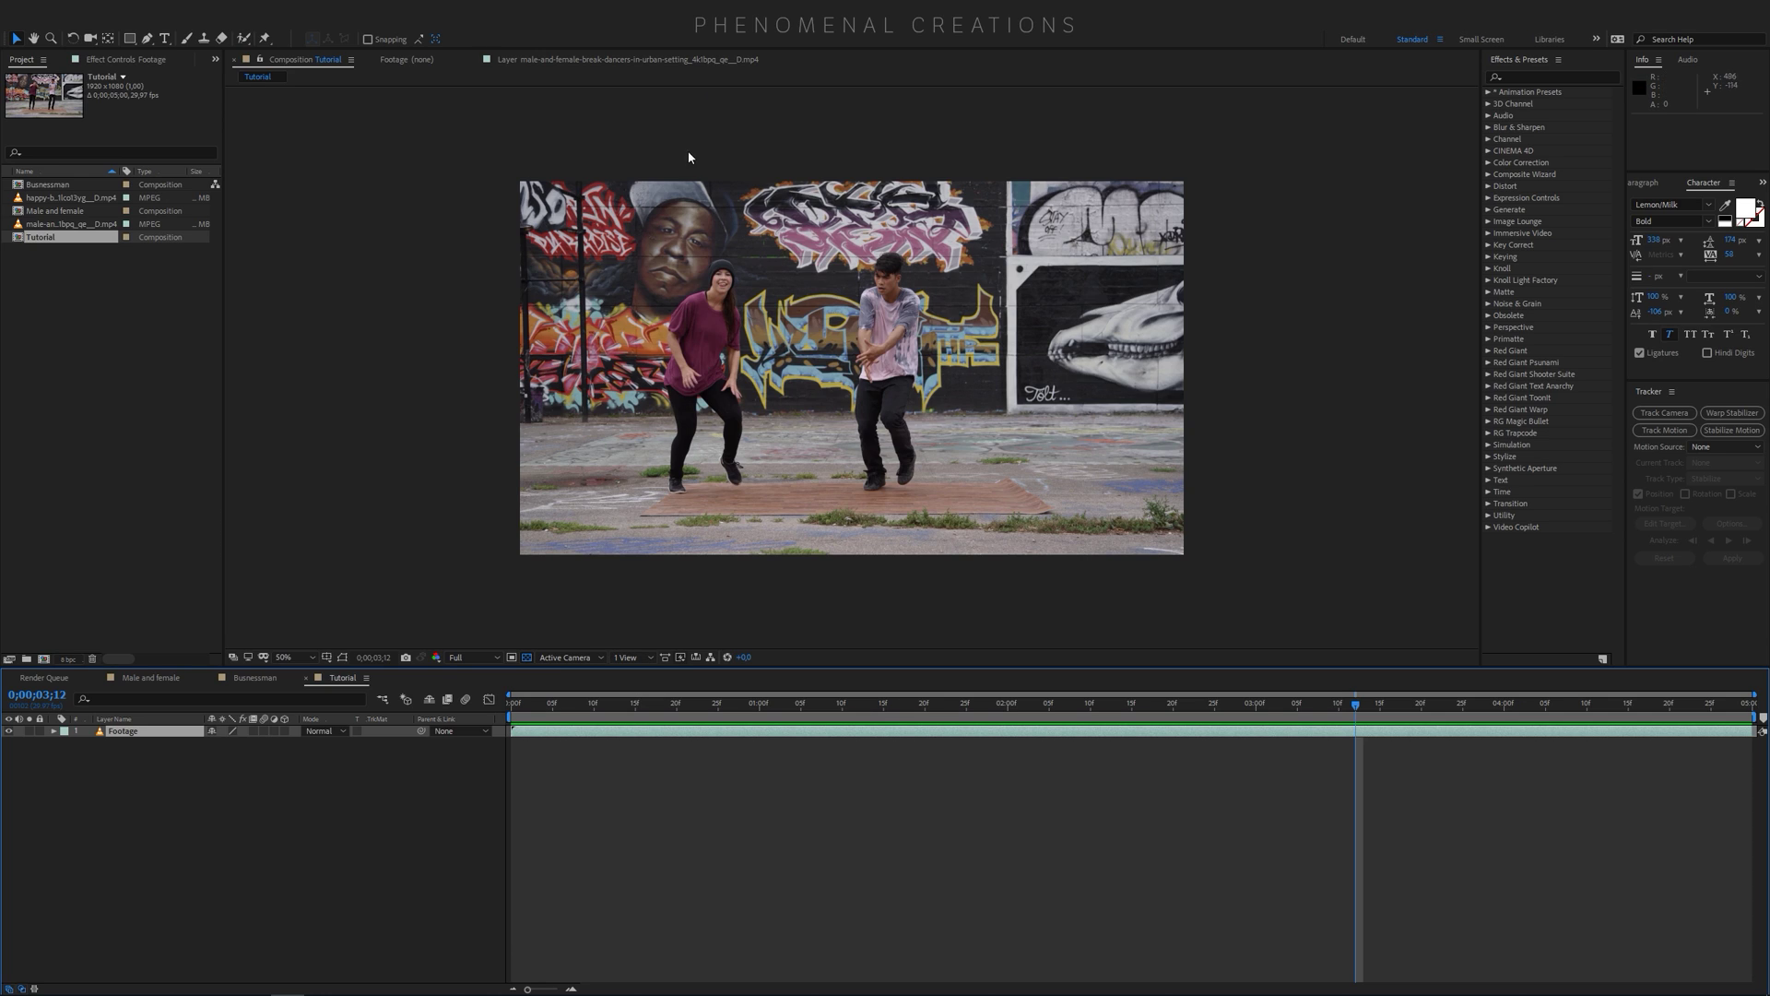
Extend the Male and female composition's work area to 0;00;07;25 and preview the last clip from 0;00;07;08
click(175, 677)
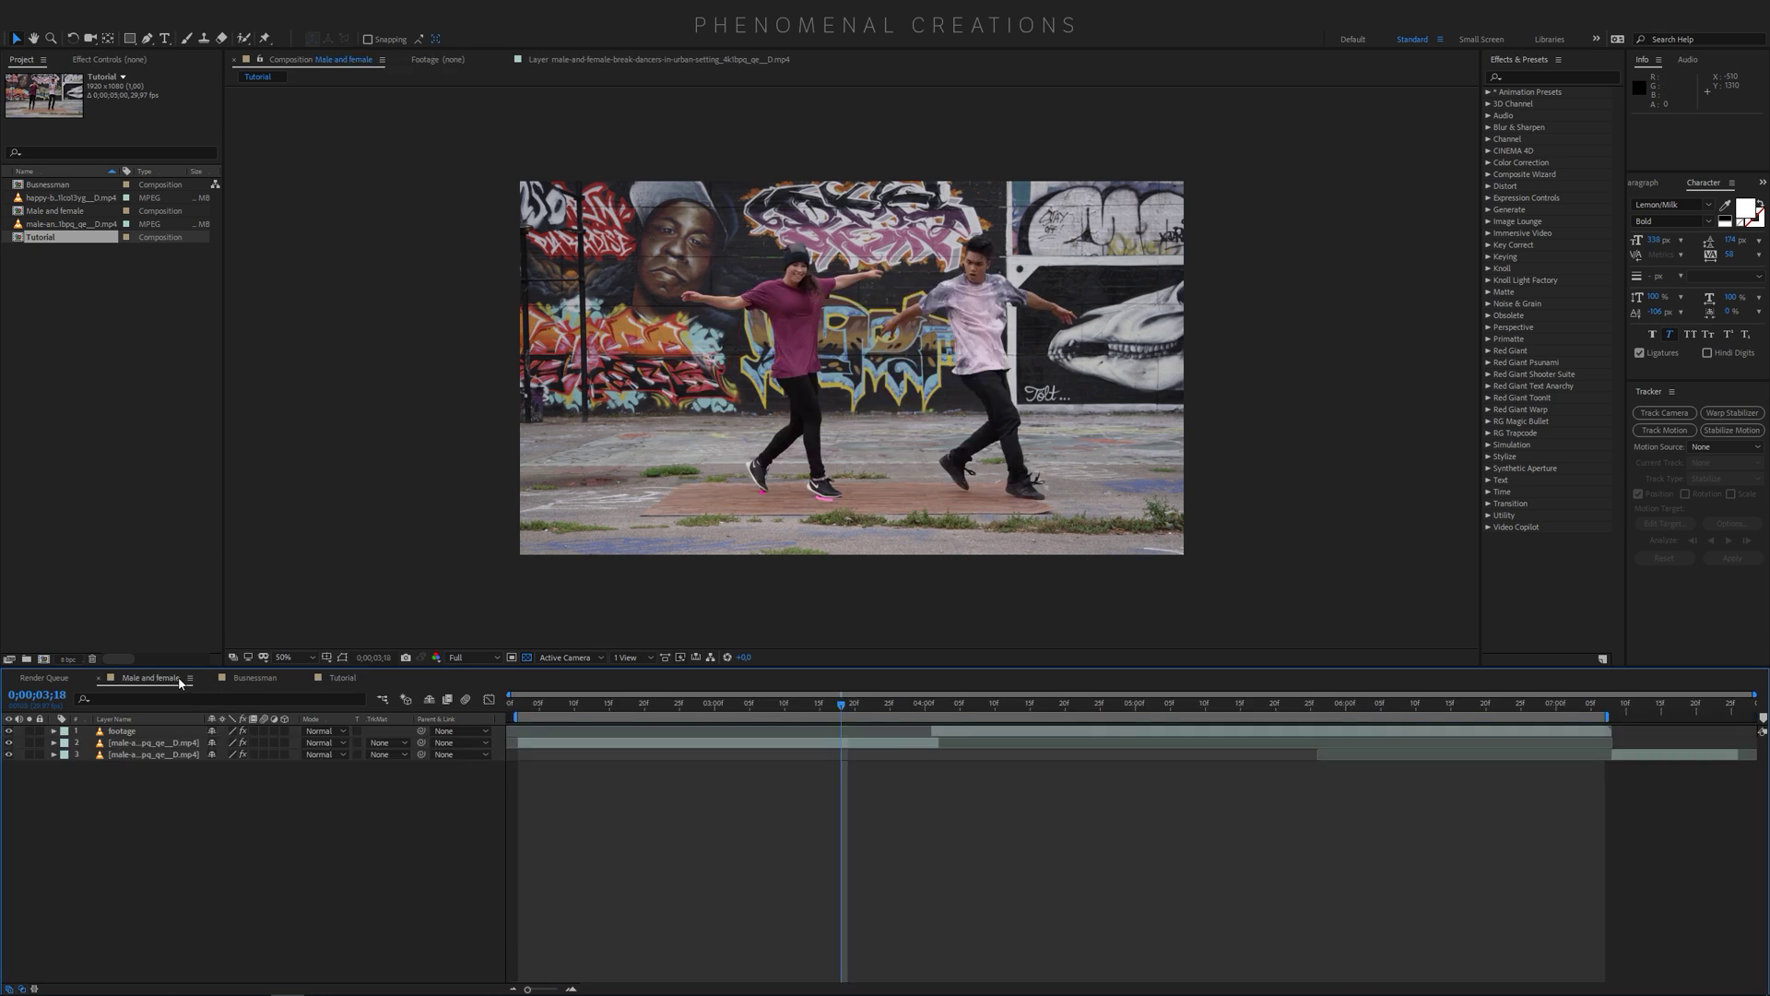
drag(1609, 716, 1741, 716)
click(1614, 707)
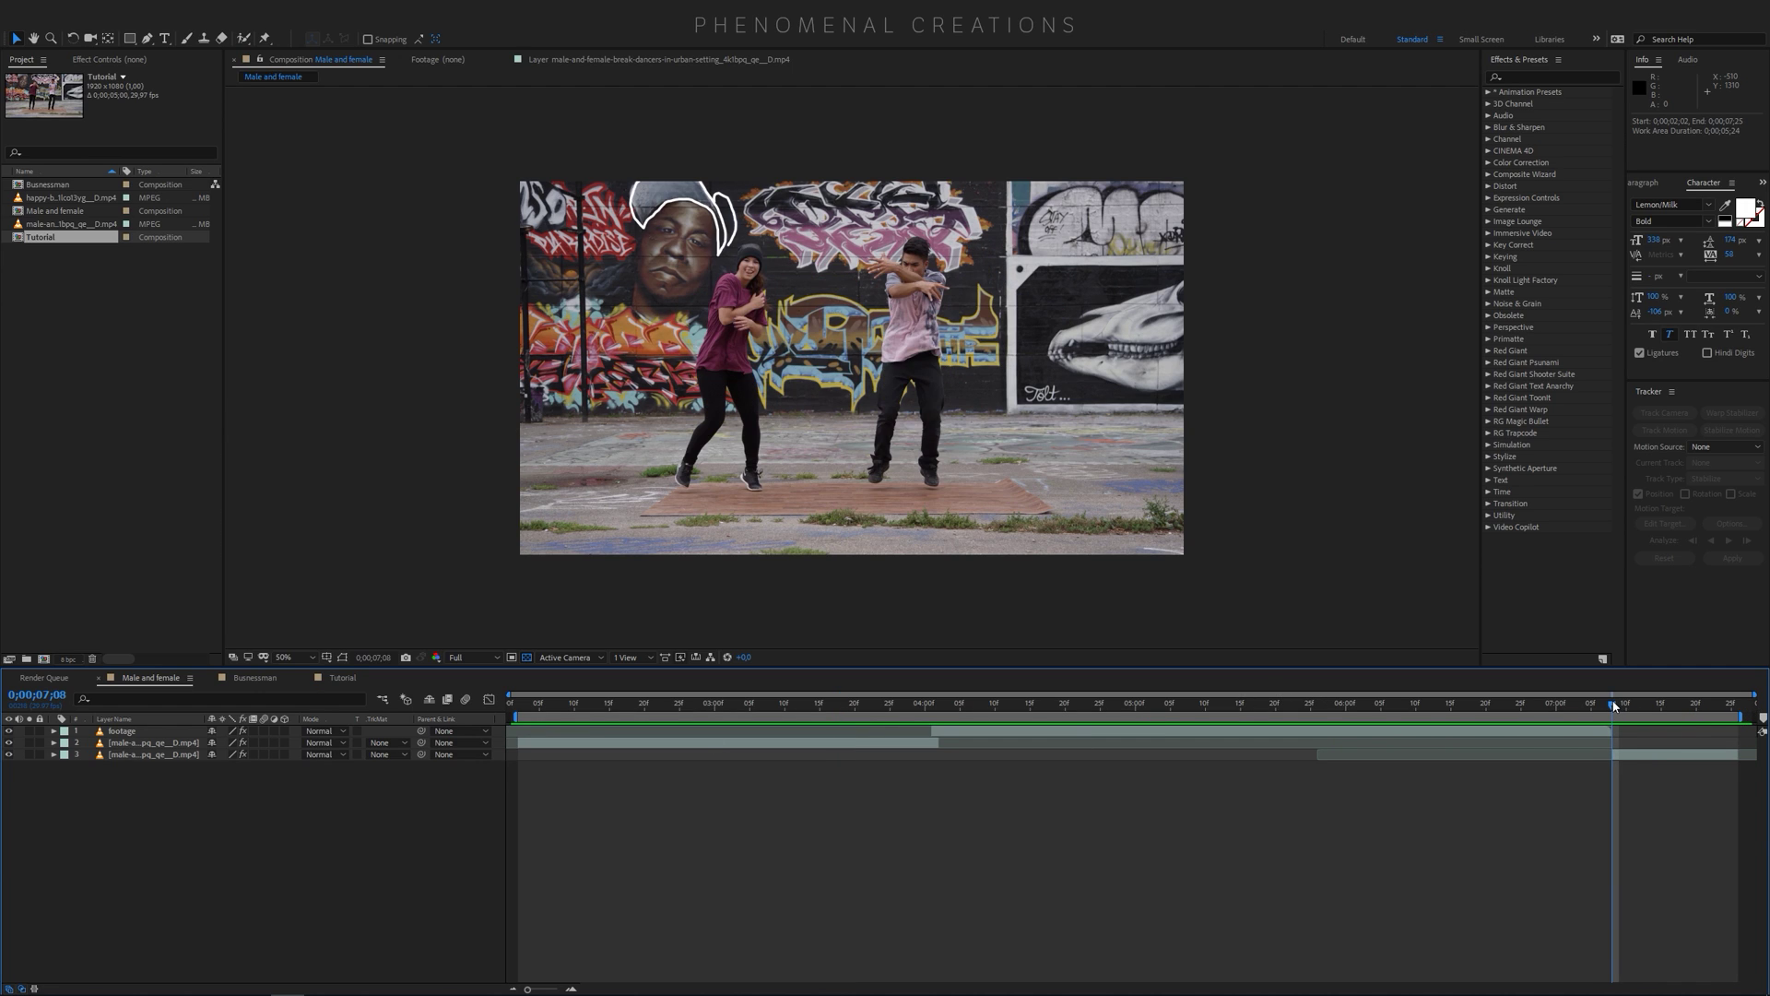
key(space)
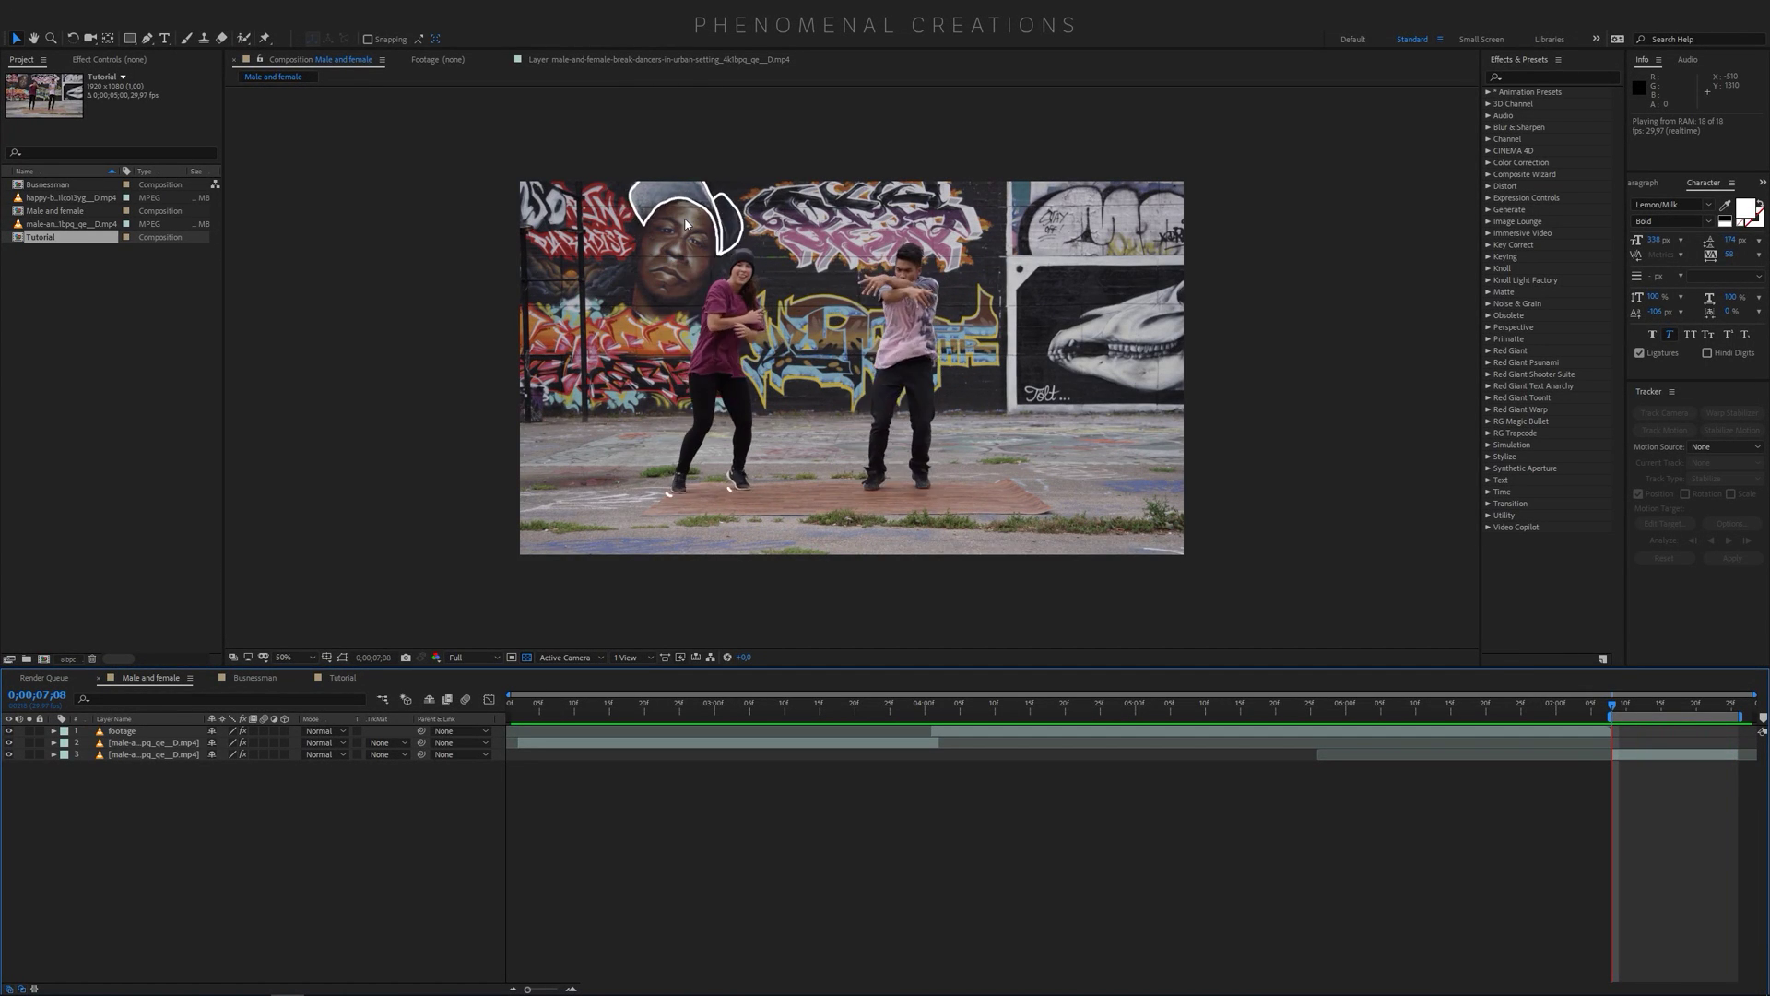
key(space)
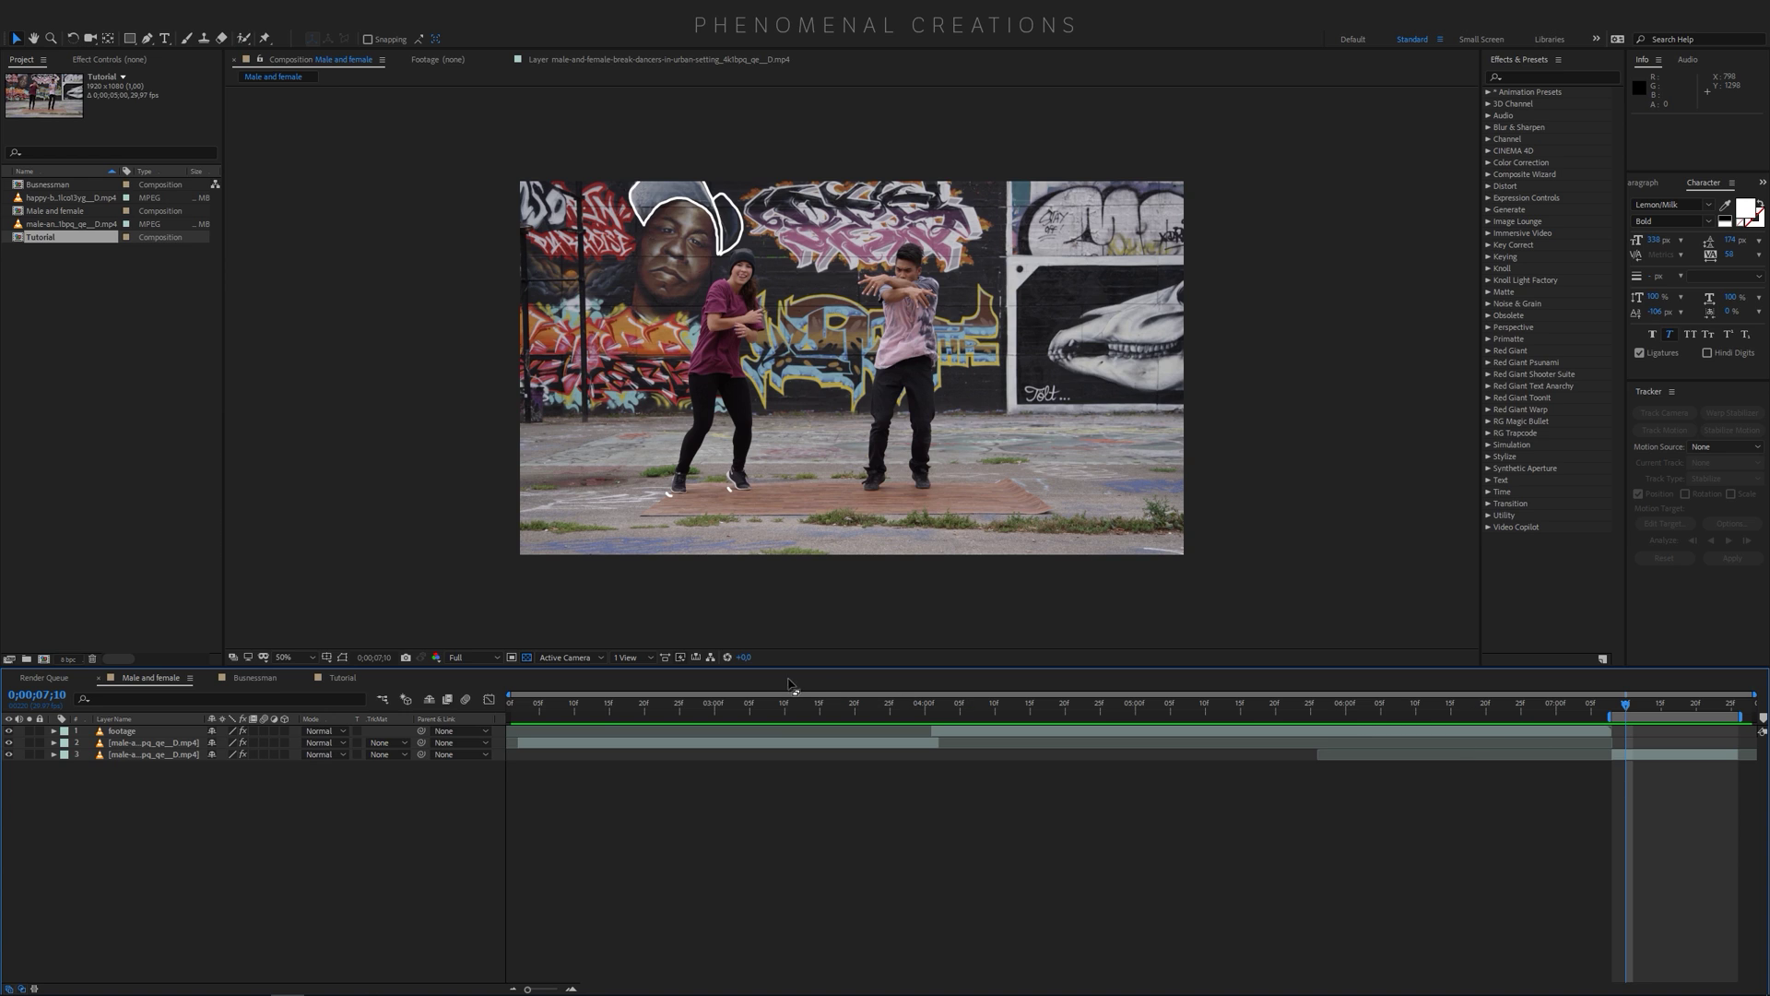
Set the work area to run from about 0;00;02;02 to the end of the footage layer and preview the animation
drag(634, 712, 518, 711)
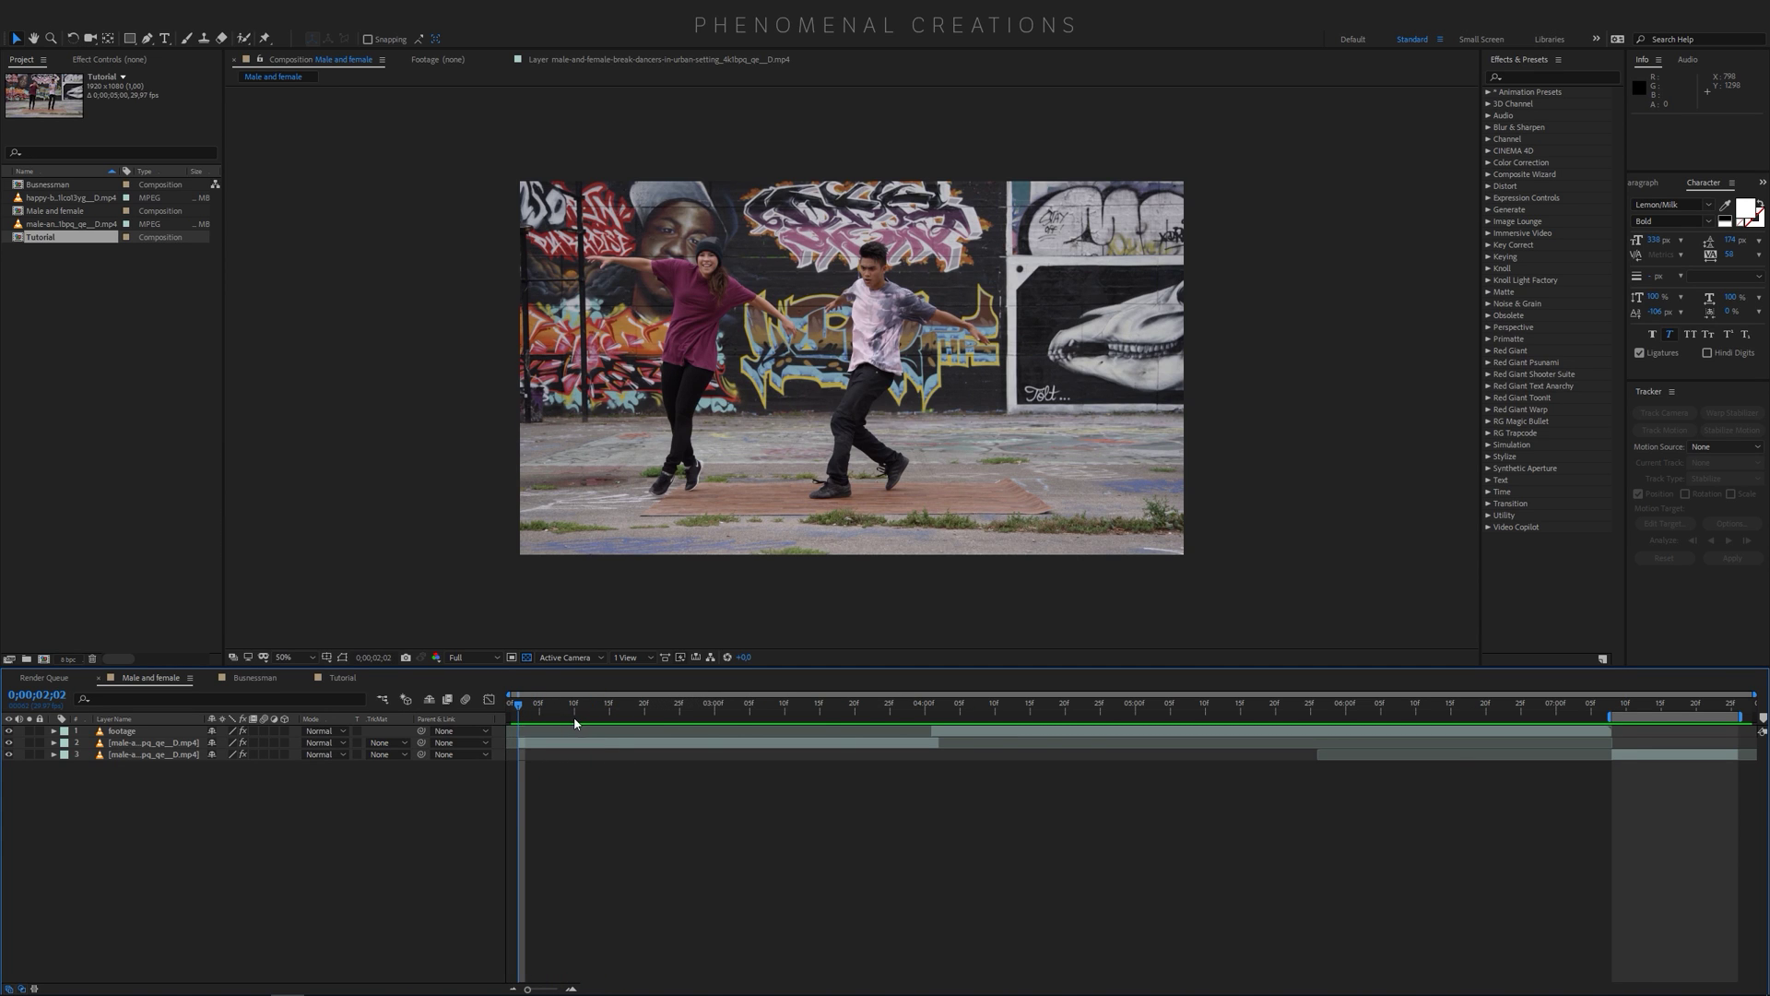
key(n)
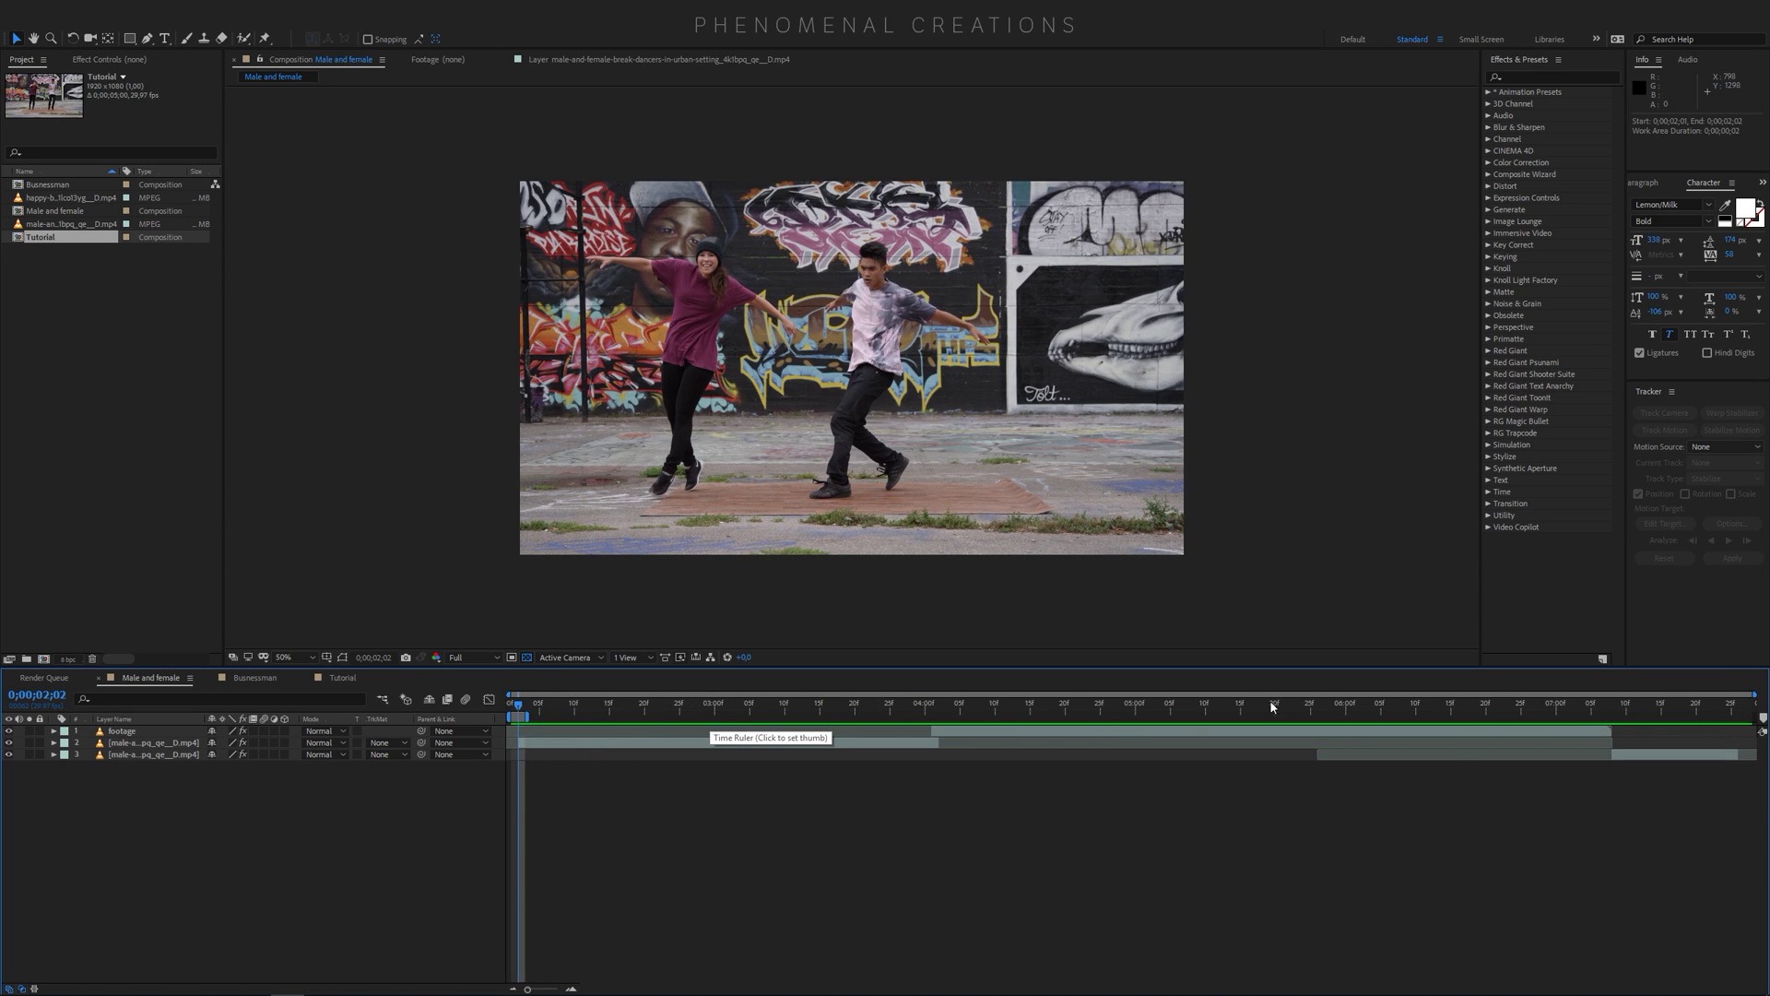
click(1610, 706)
key(n)
drag(630, 702, 685, 735)
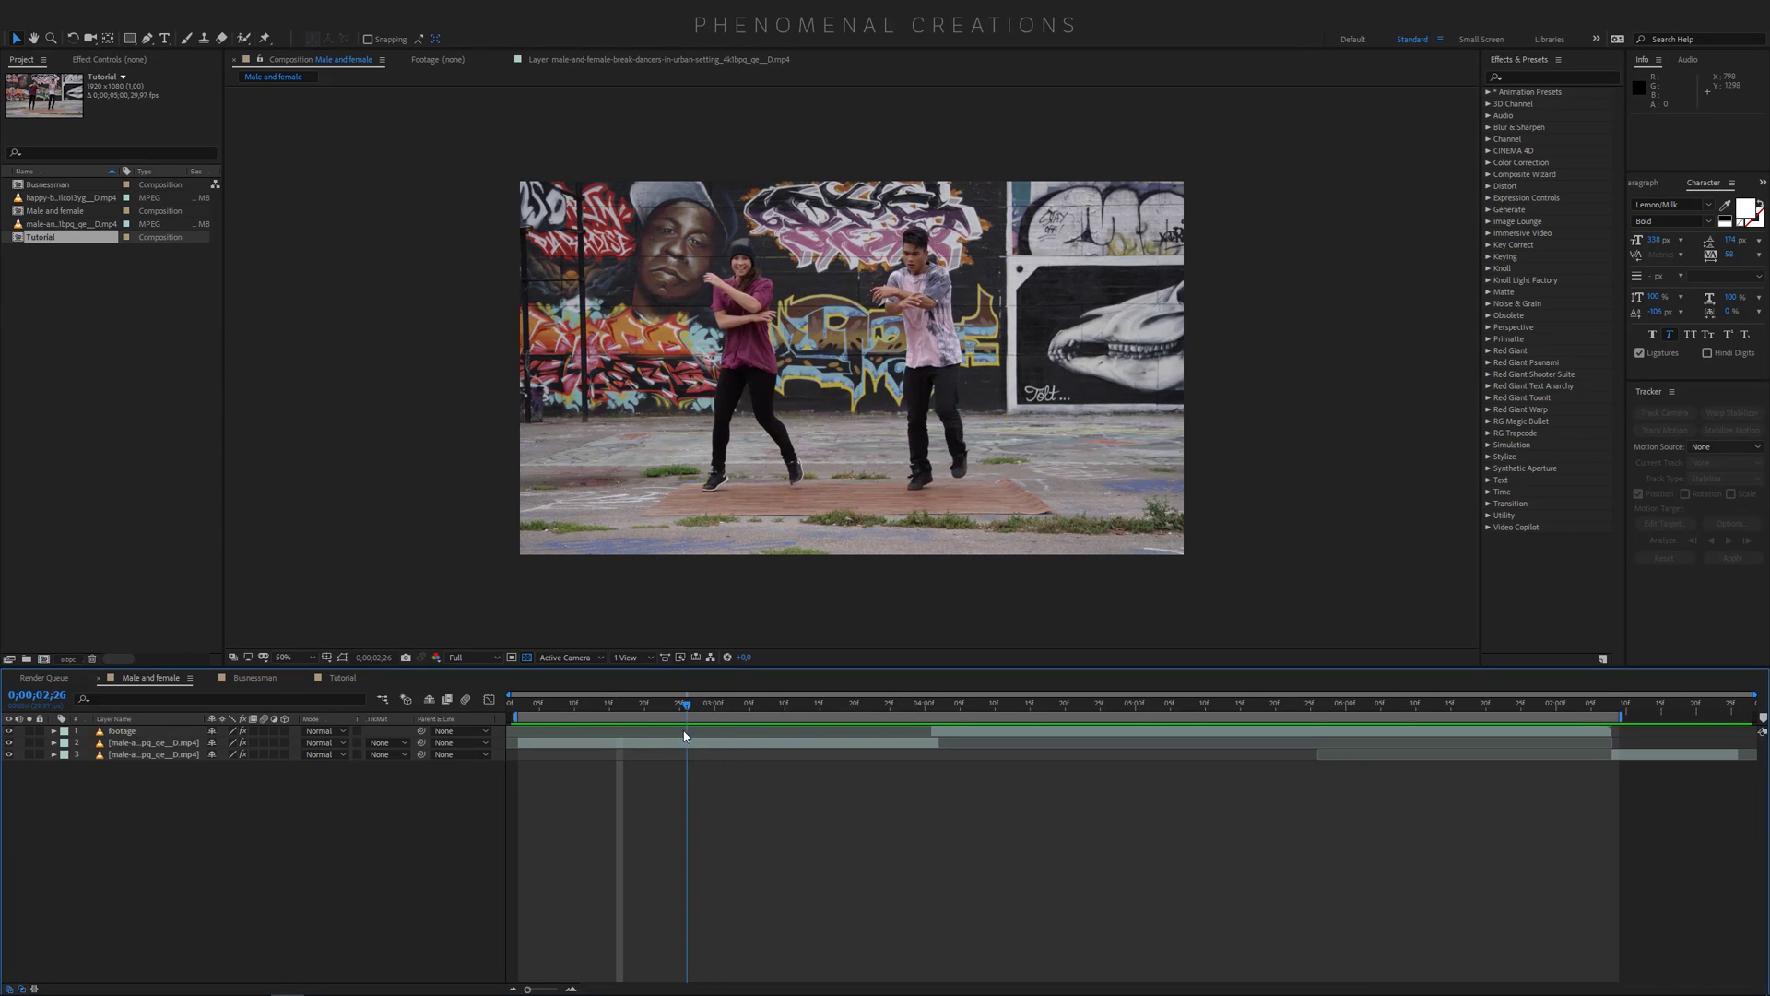
key(space)
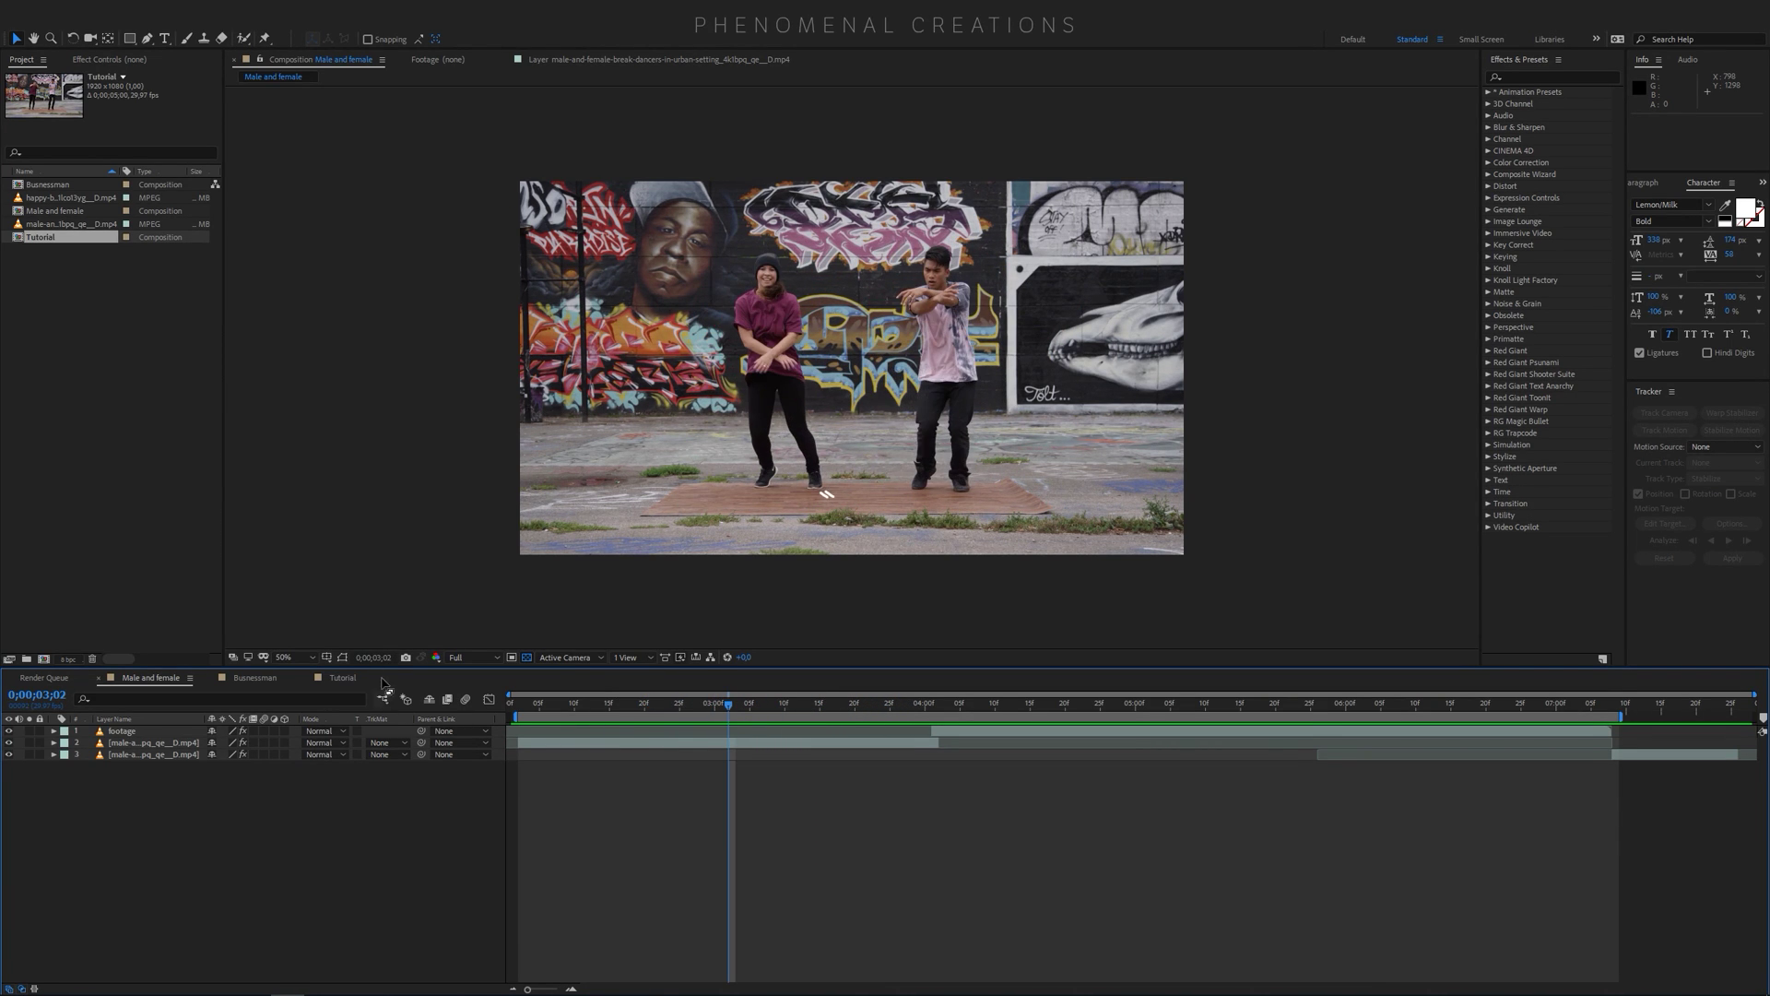
Return to the start of the Tutorial composition, open the Footage layer in its own viewer and activate the Brush tool
click(342, 678)
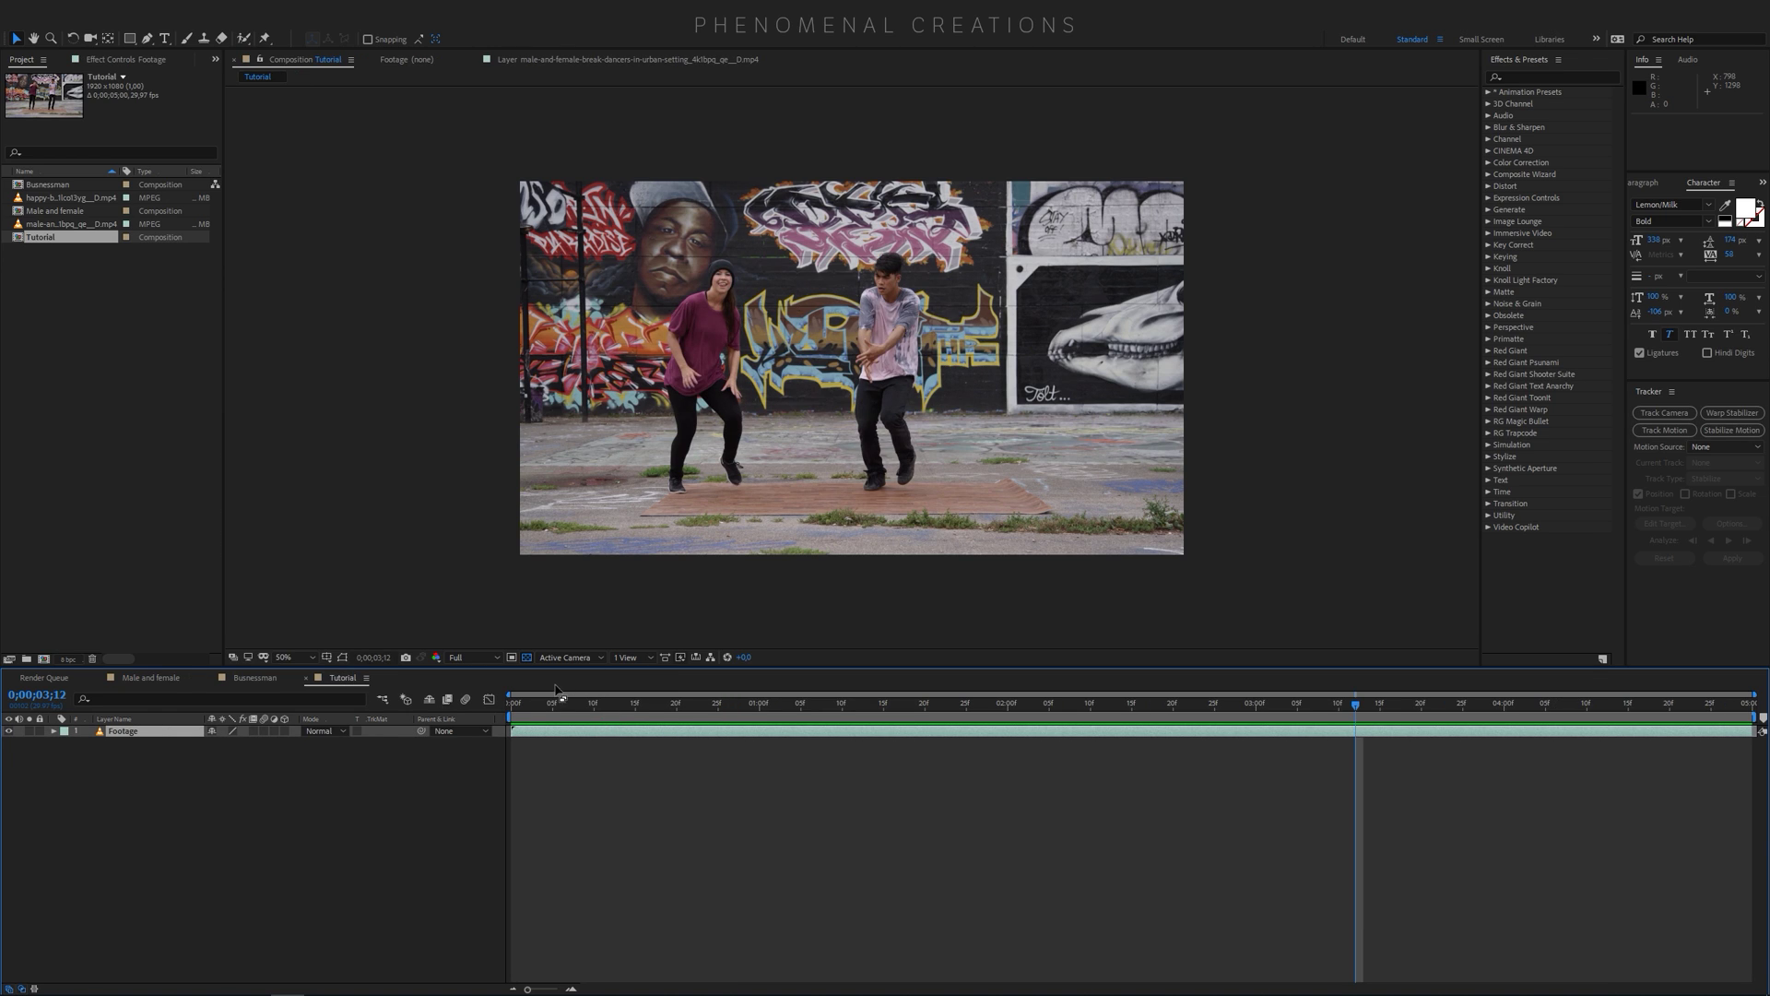
click(519, 703)
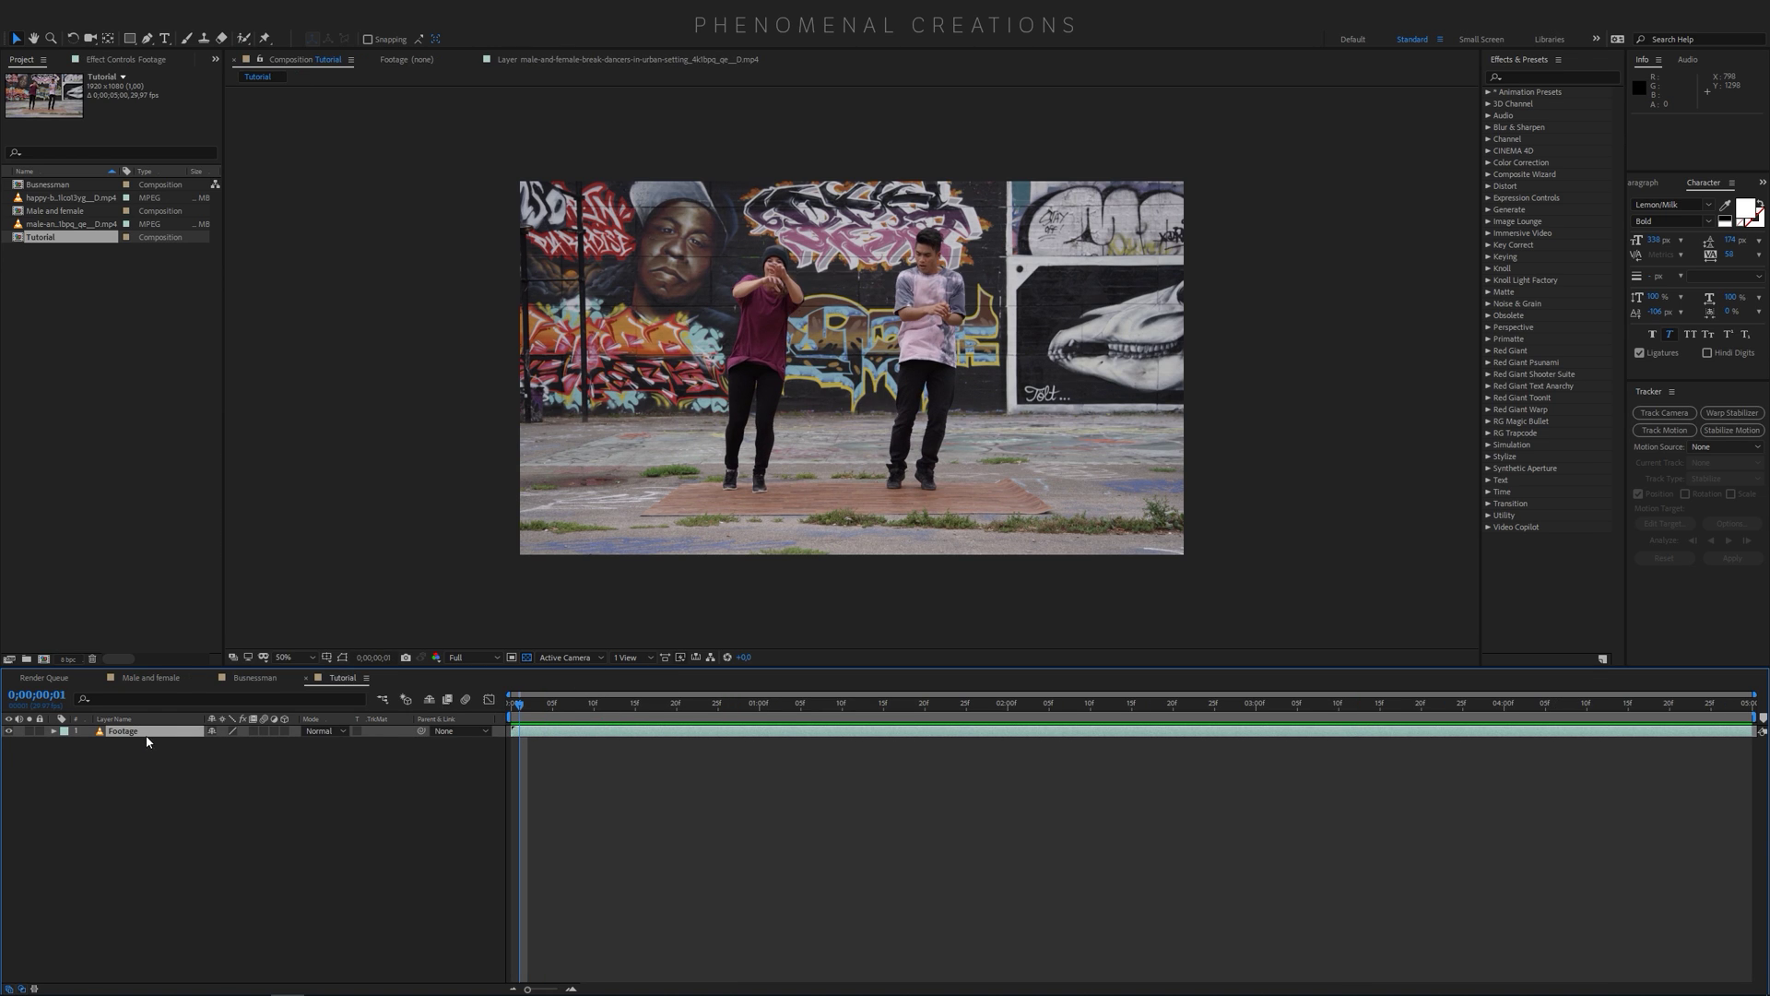
double_click(147, 737)
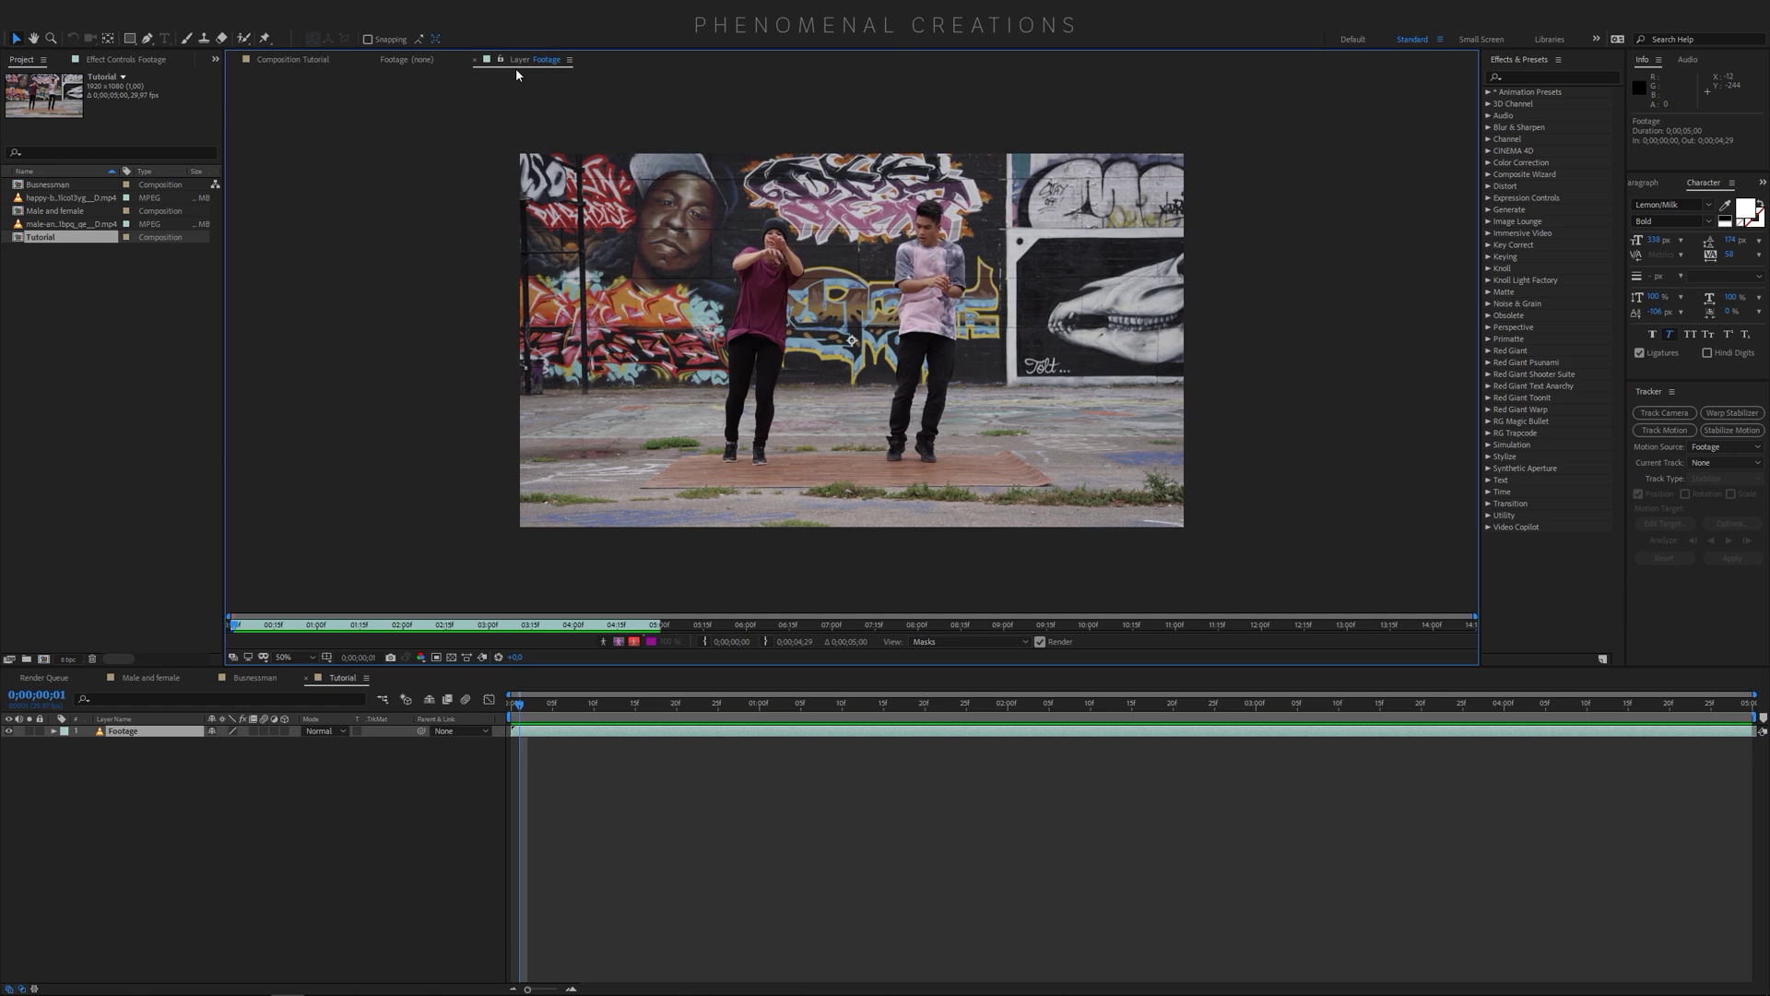
click(186, 38)
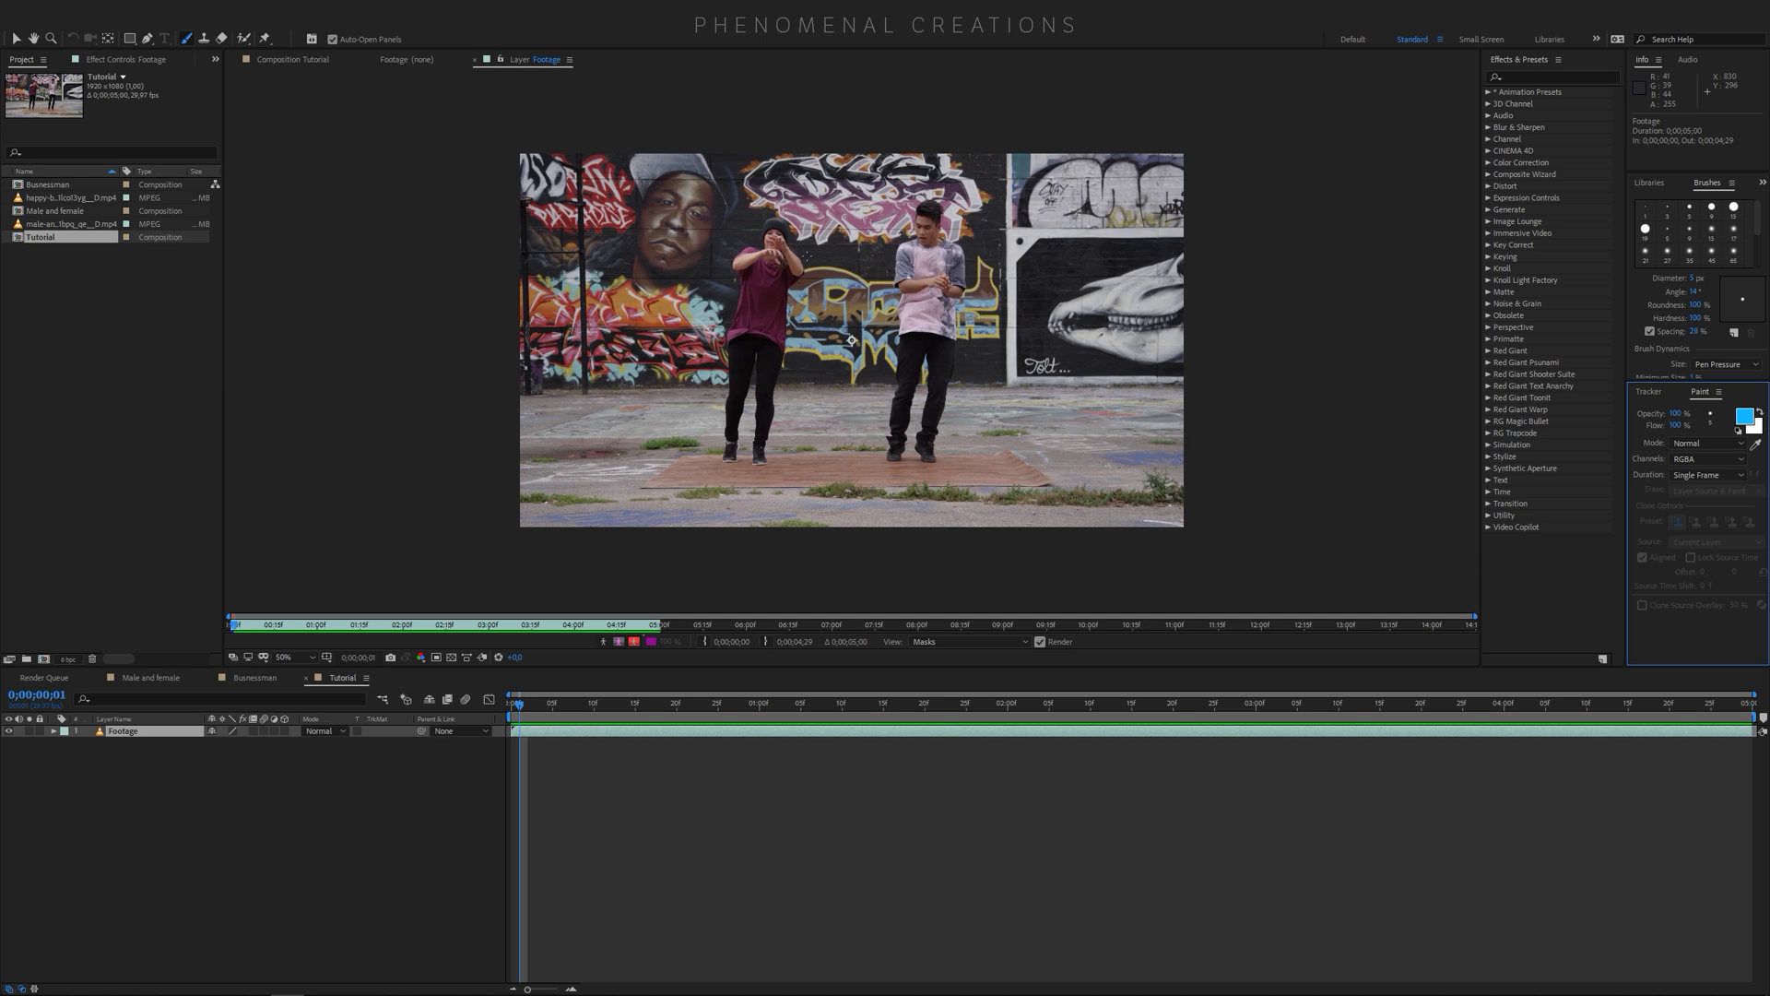
Try blue test strokes across the footage at different brush sizes and undo them
drag(693, 278, 830, 238)
key(ctrl+z)
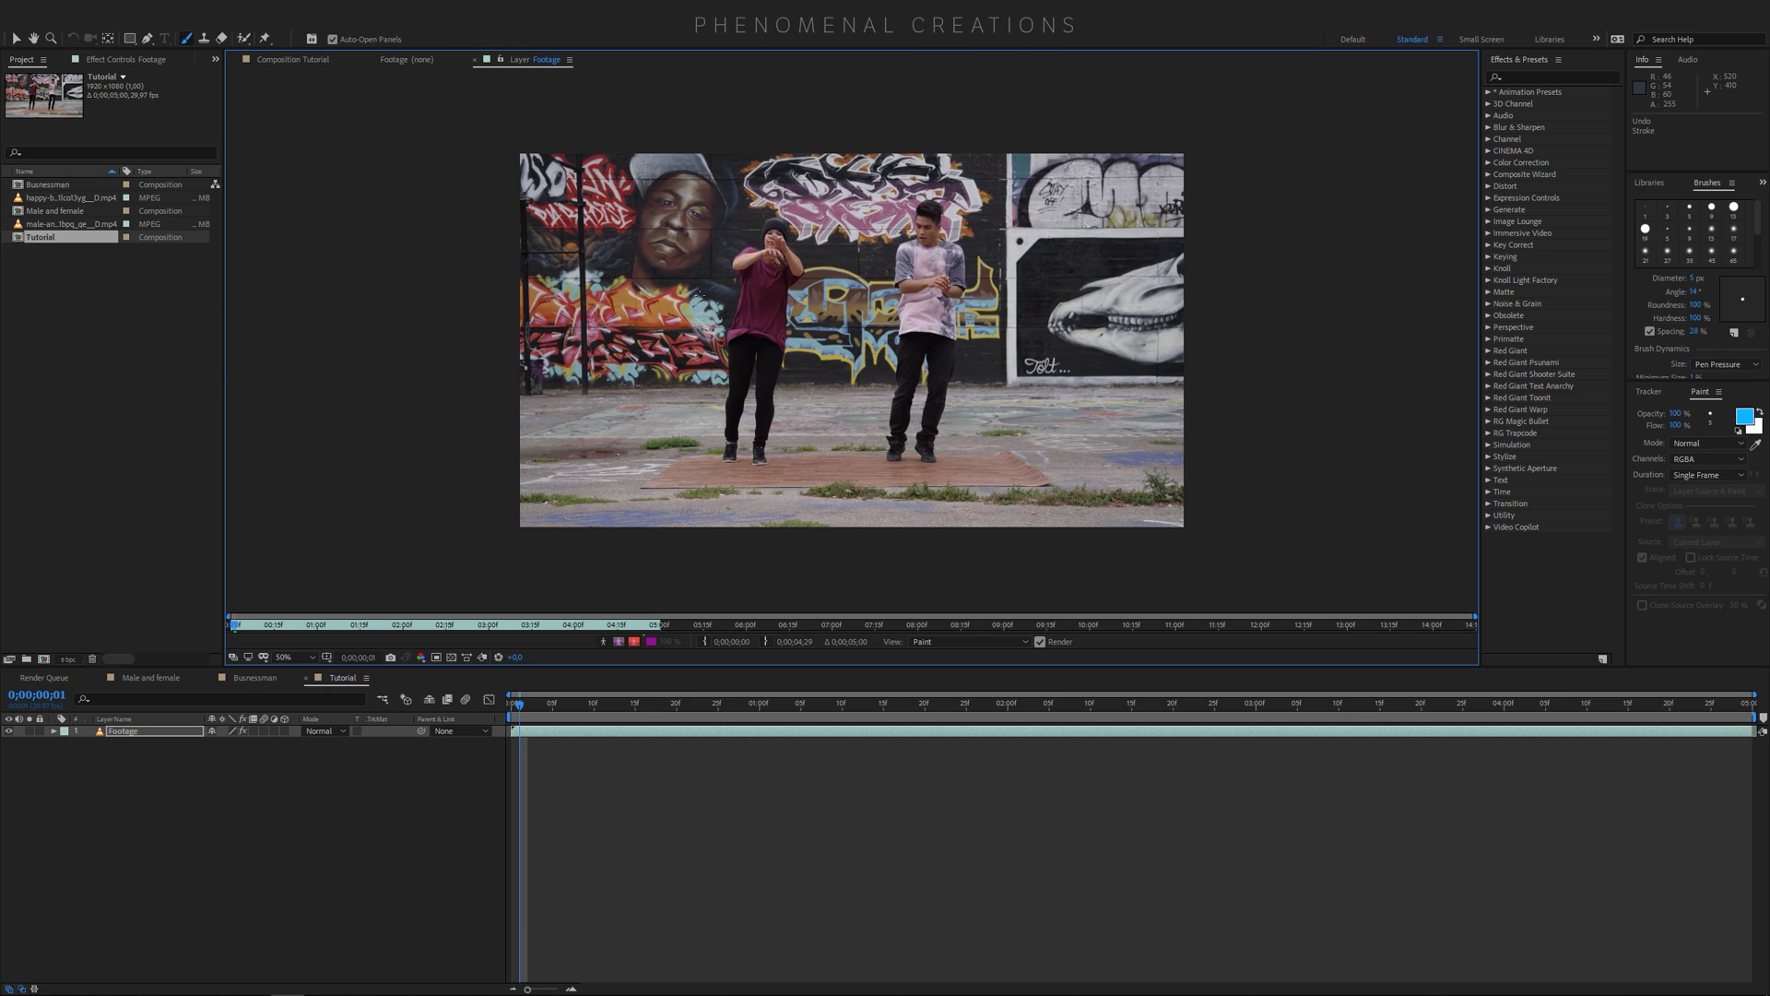
mouse_move(692, 279)
mouse_down()
mouse_move(737, 242)
mouse_move(874, 324)
mouse_move(1001, 263)
mouse_move(1061, 266)
mouse_up()
key(ctrl+z)
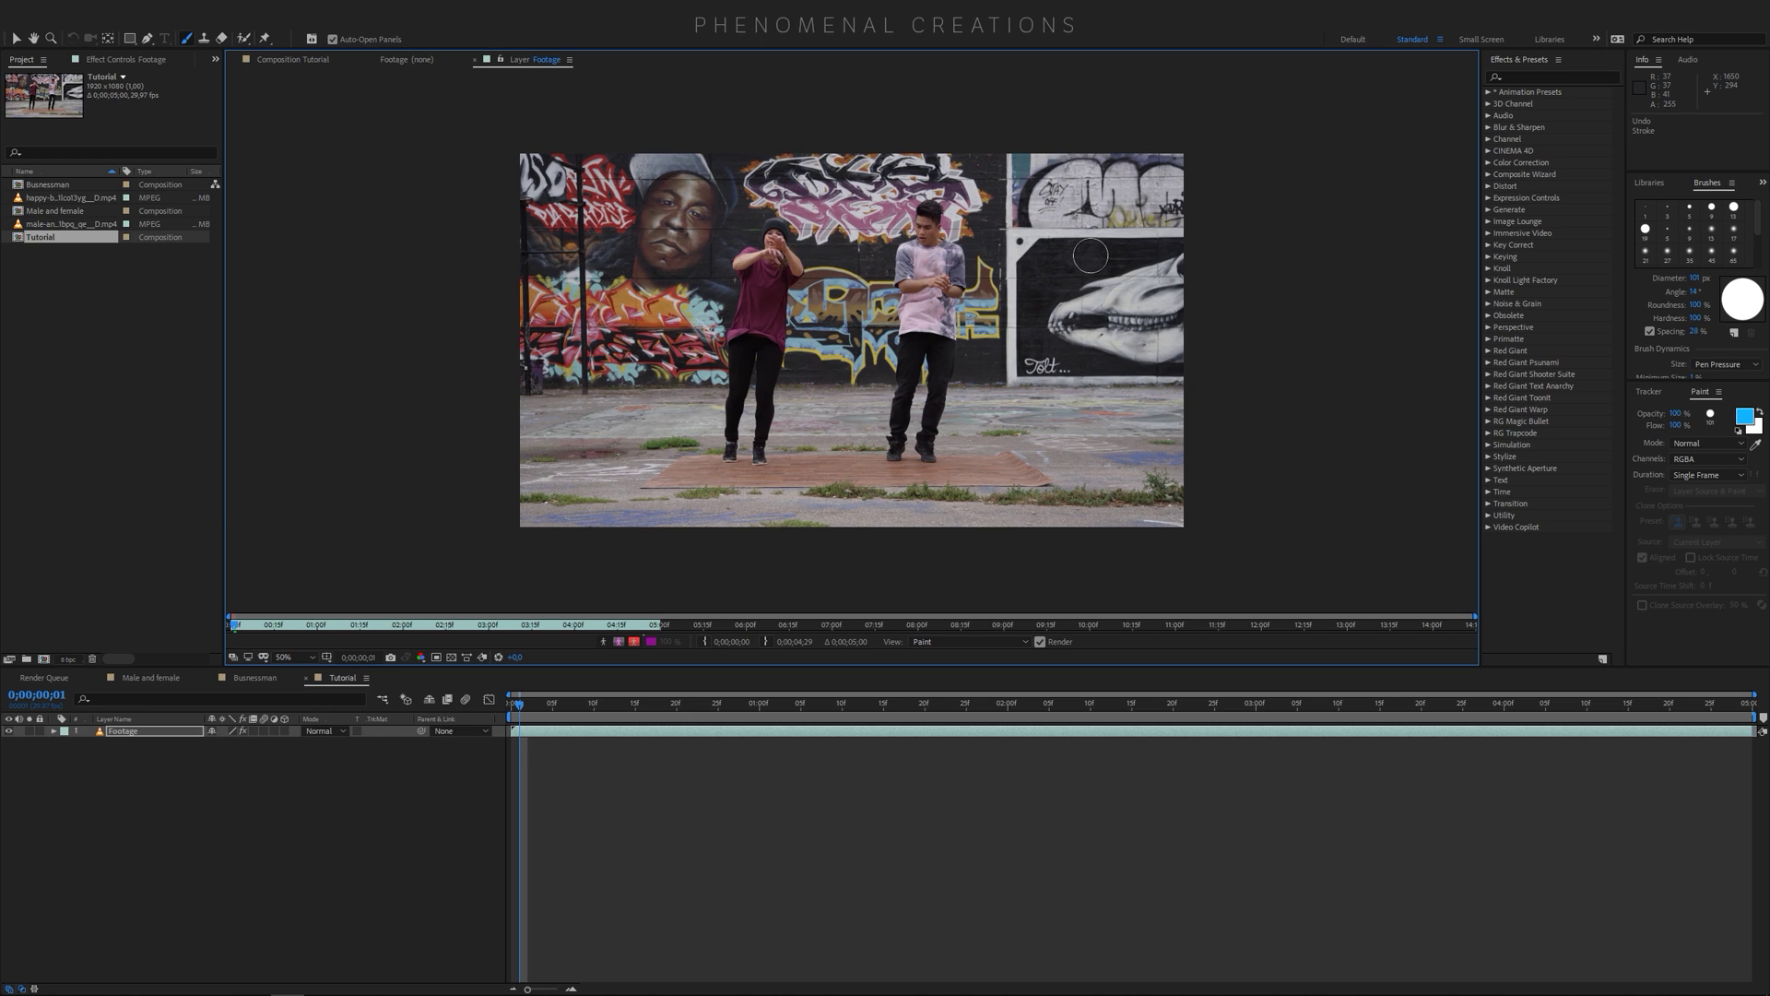
Reduce the brush diameter to 21 px
drag(861, 351, 824, 352)
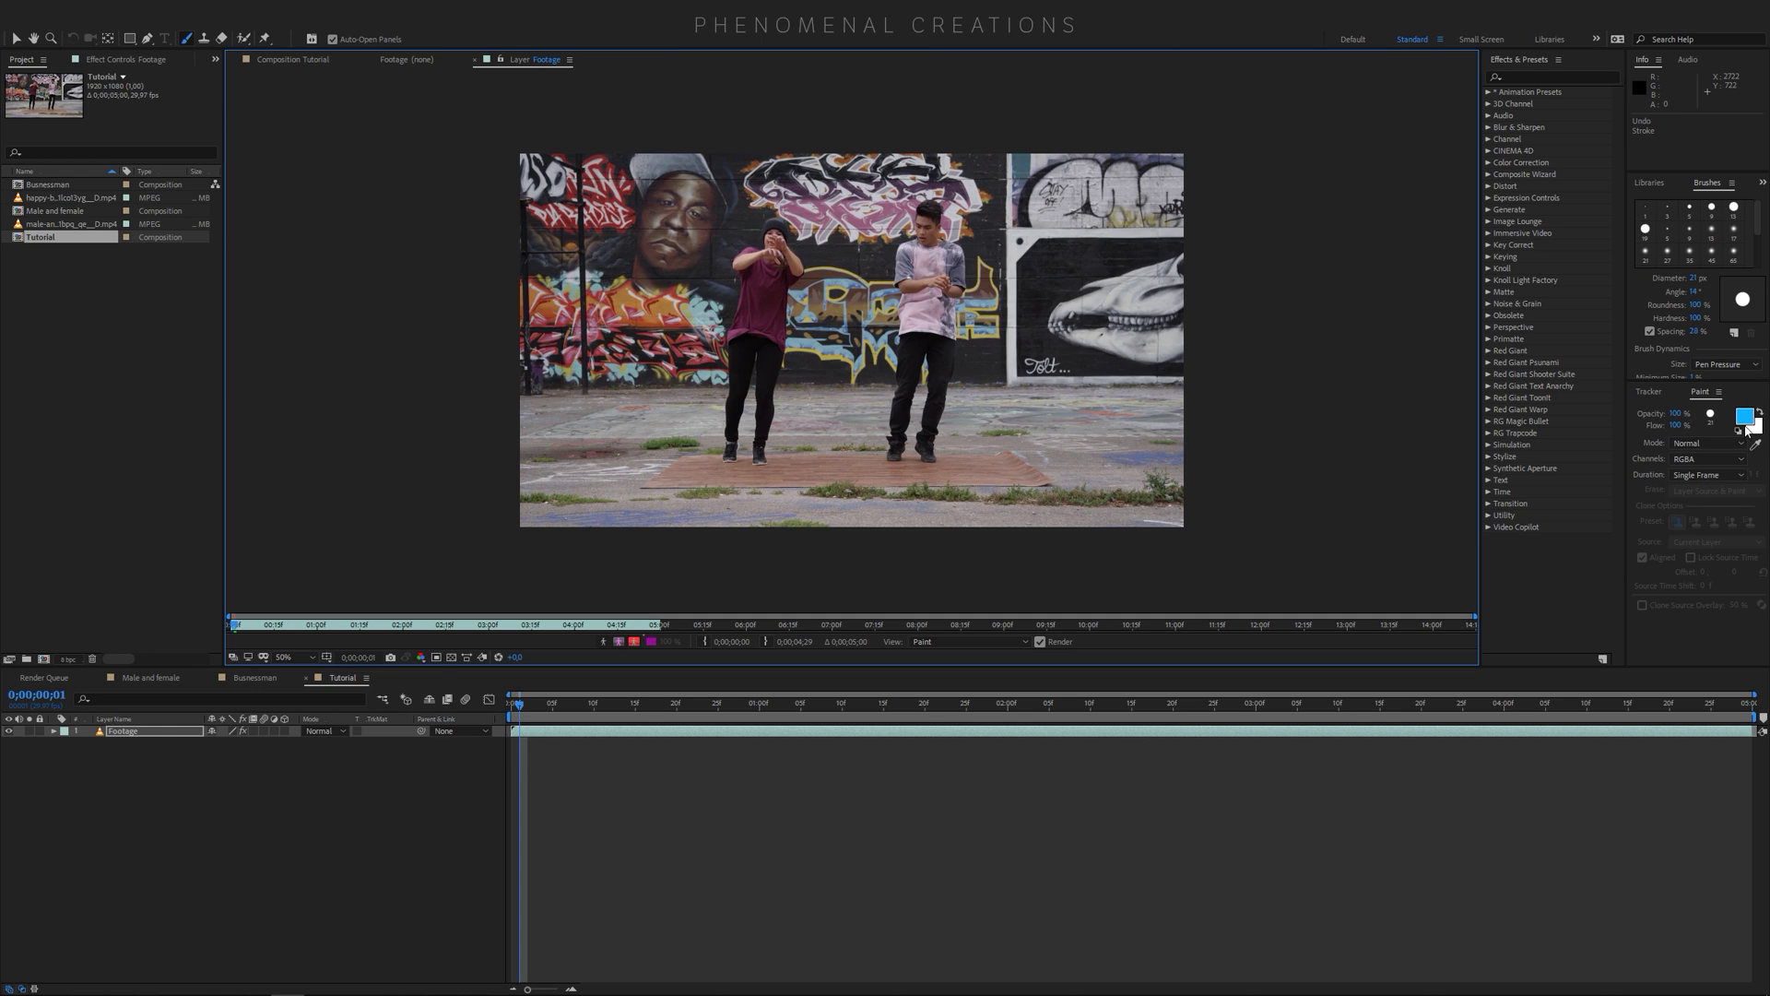
click(1662, 221)
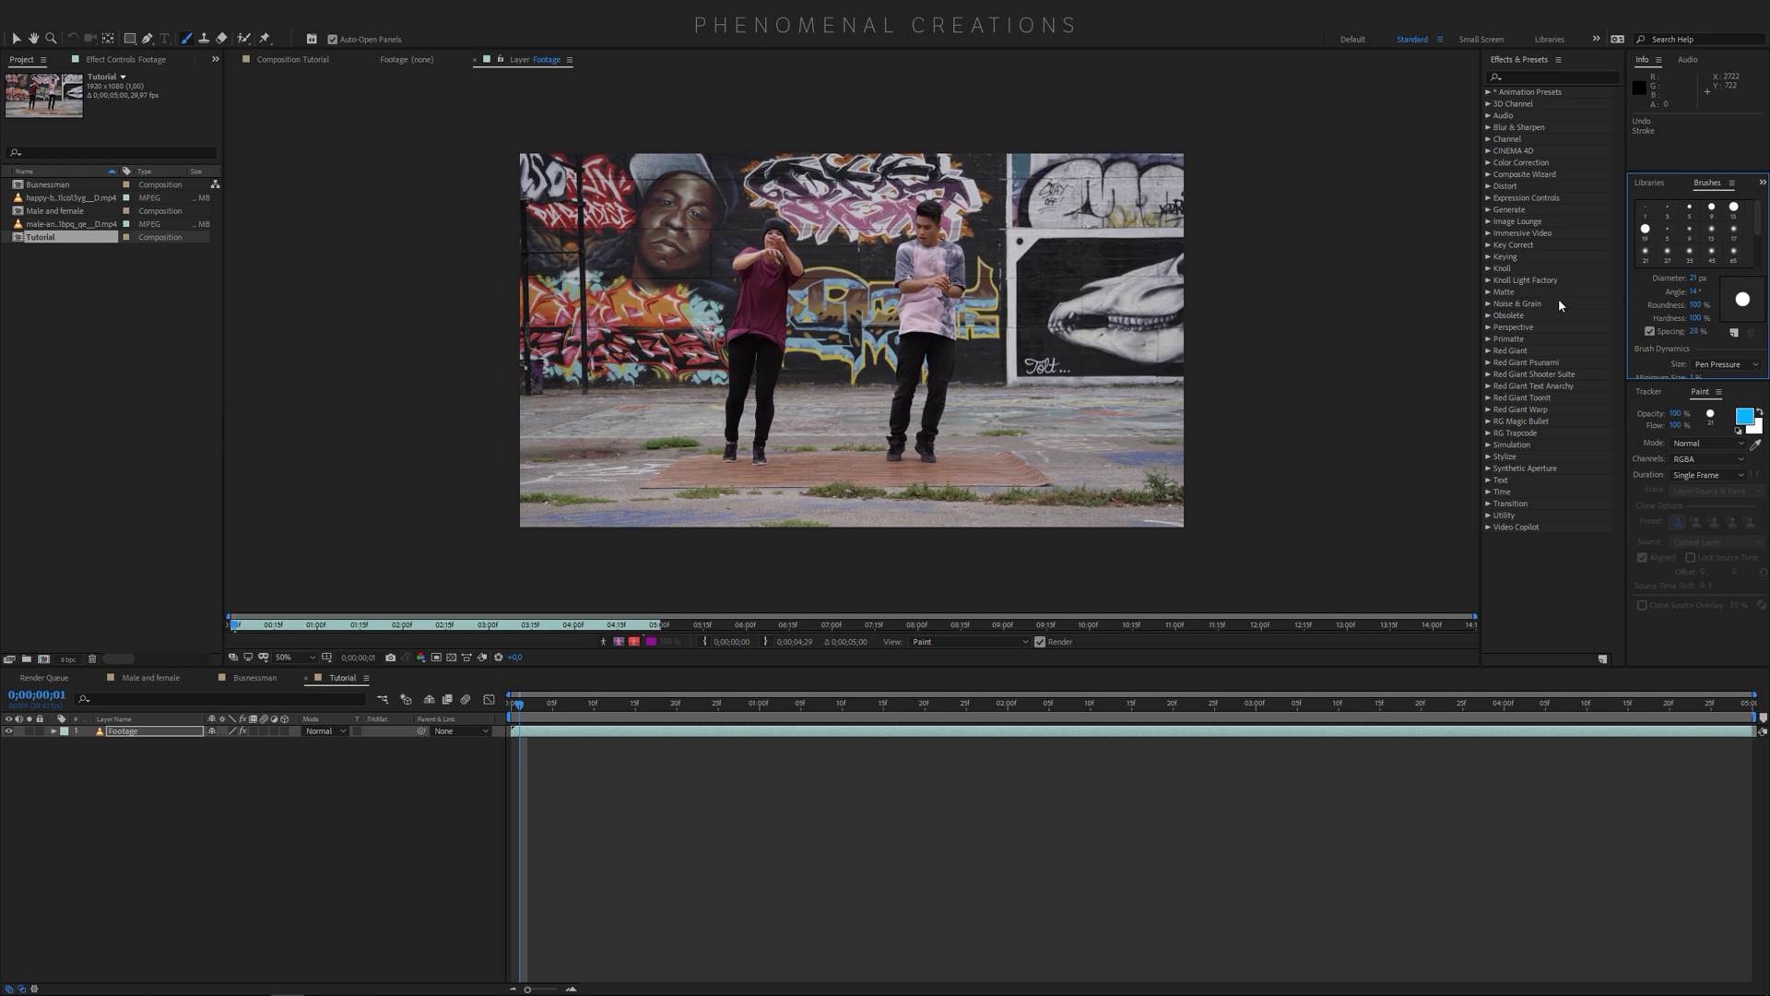
drag(1697, 304, 1694, 299)
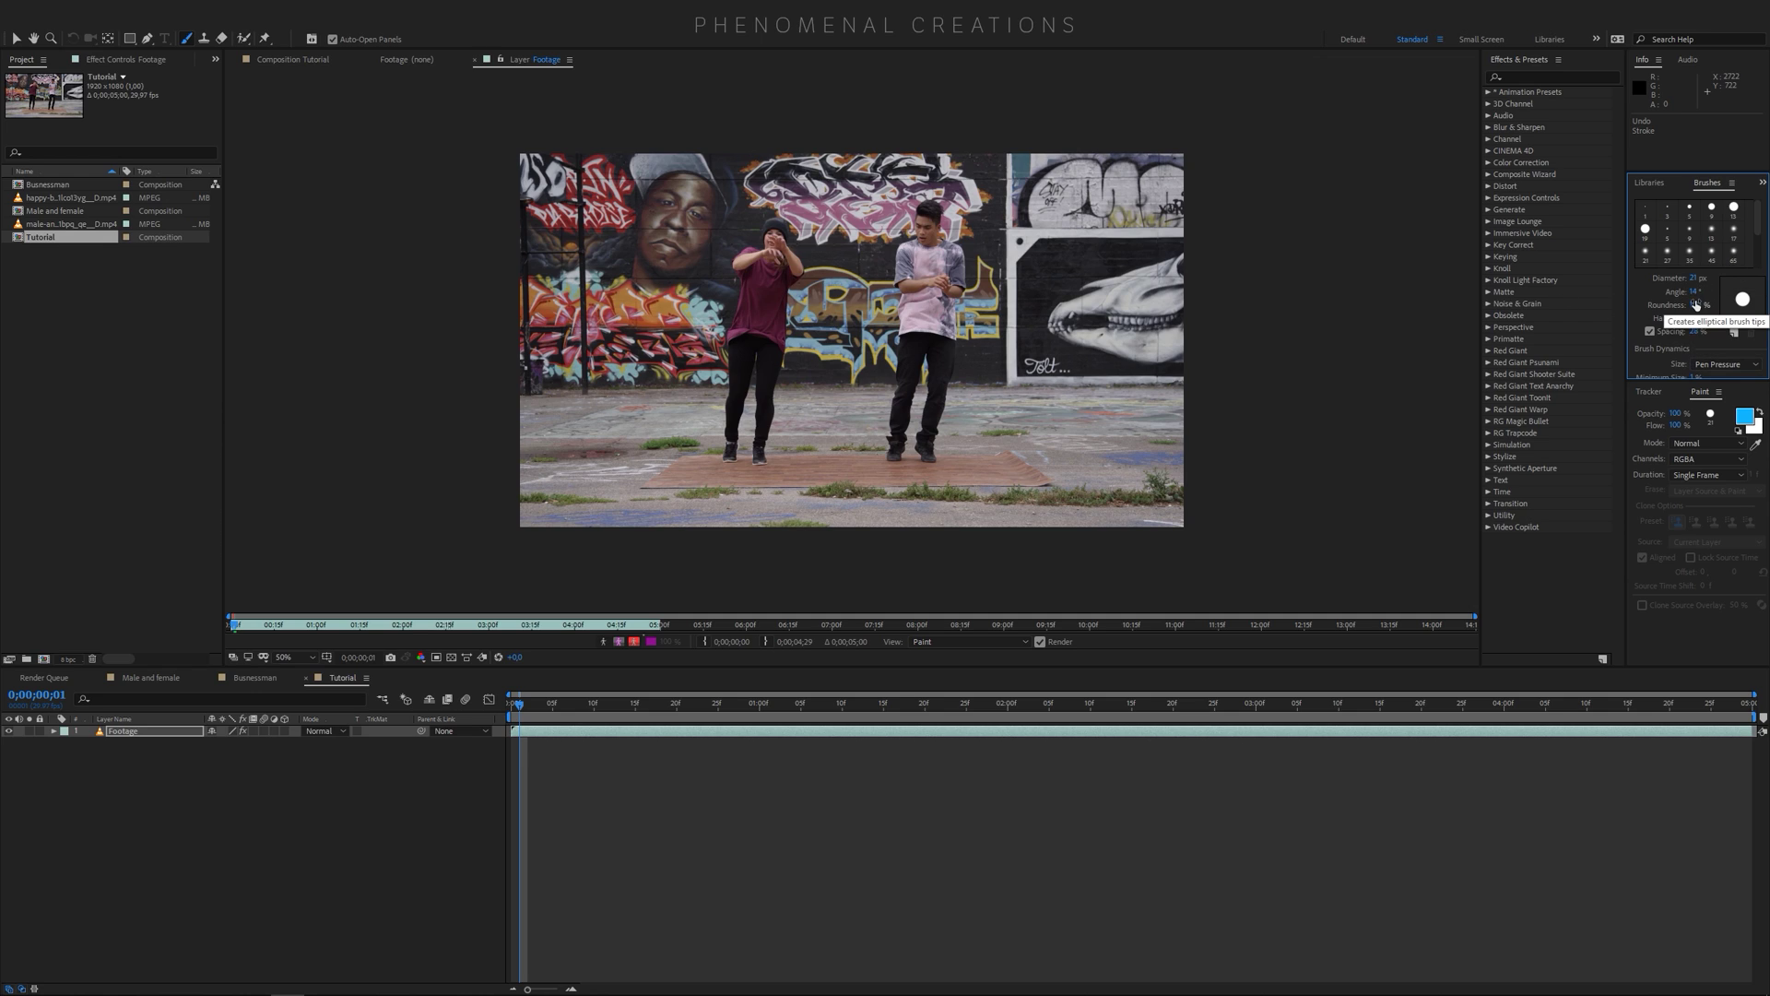
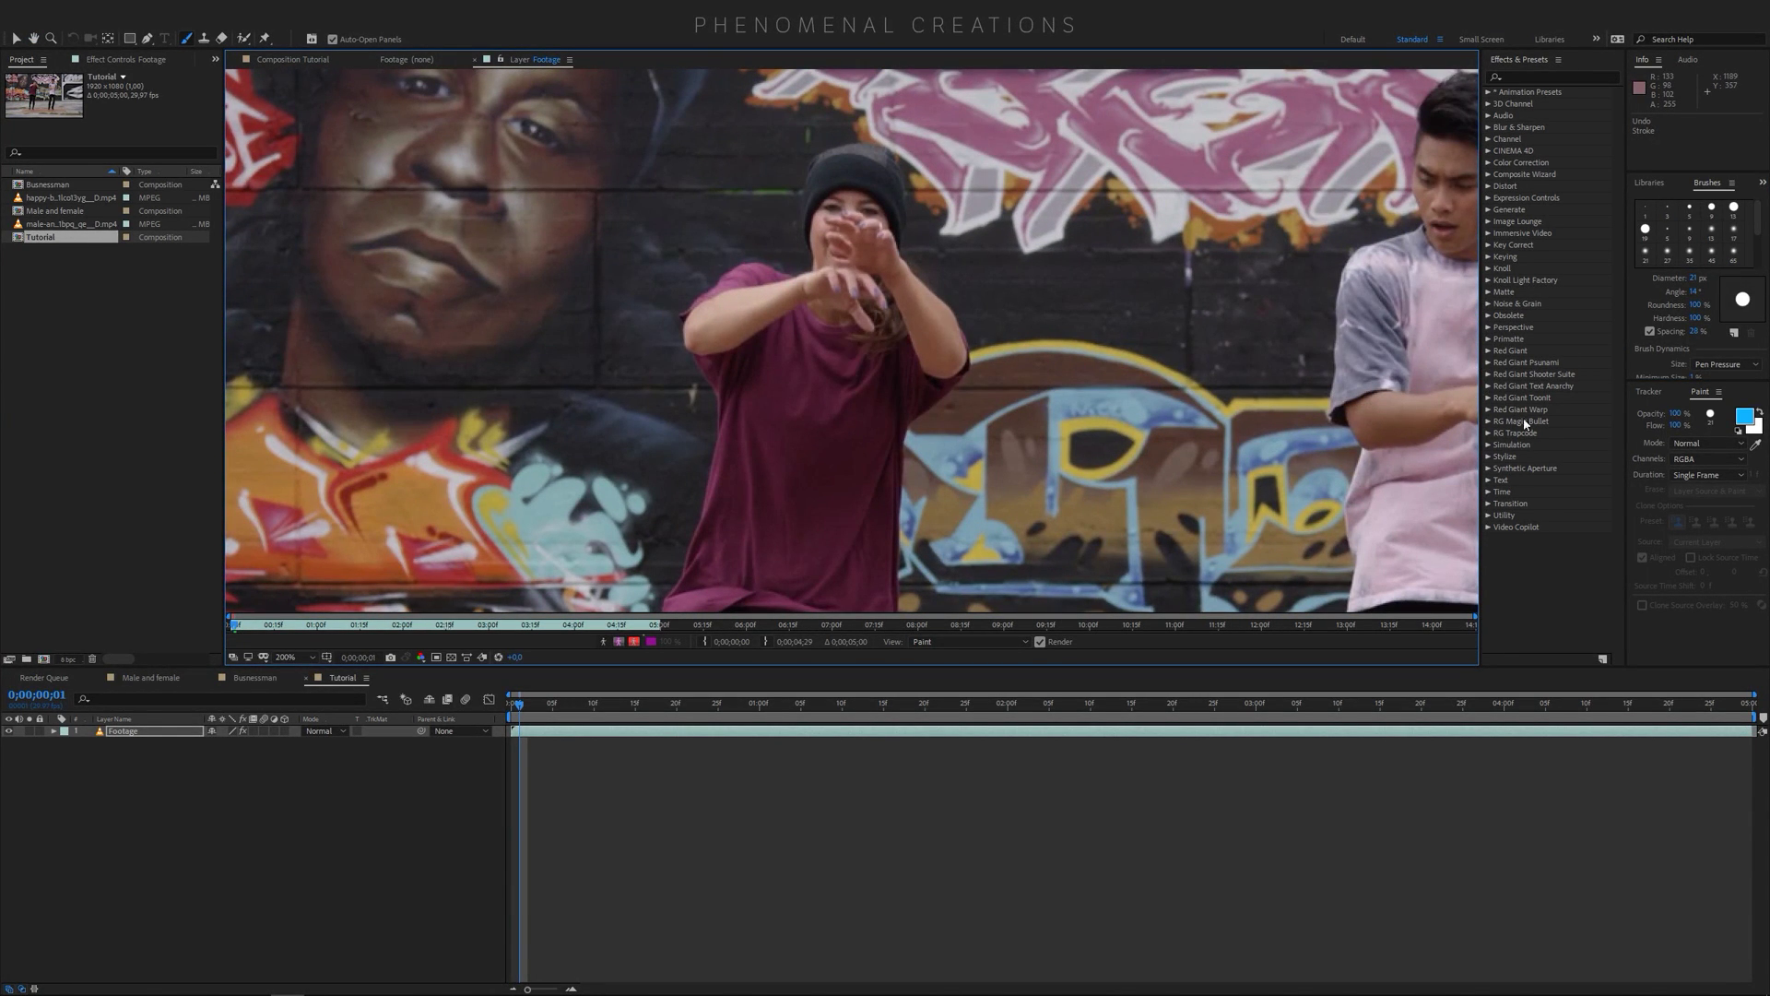
At the first frame, set the paint duration to Constant and paint a blue face outline and eyes over the mural portrait
click(514, 705)
click(1711, 476)
click(1705, 490)
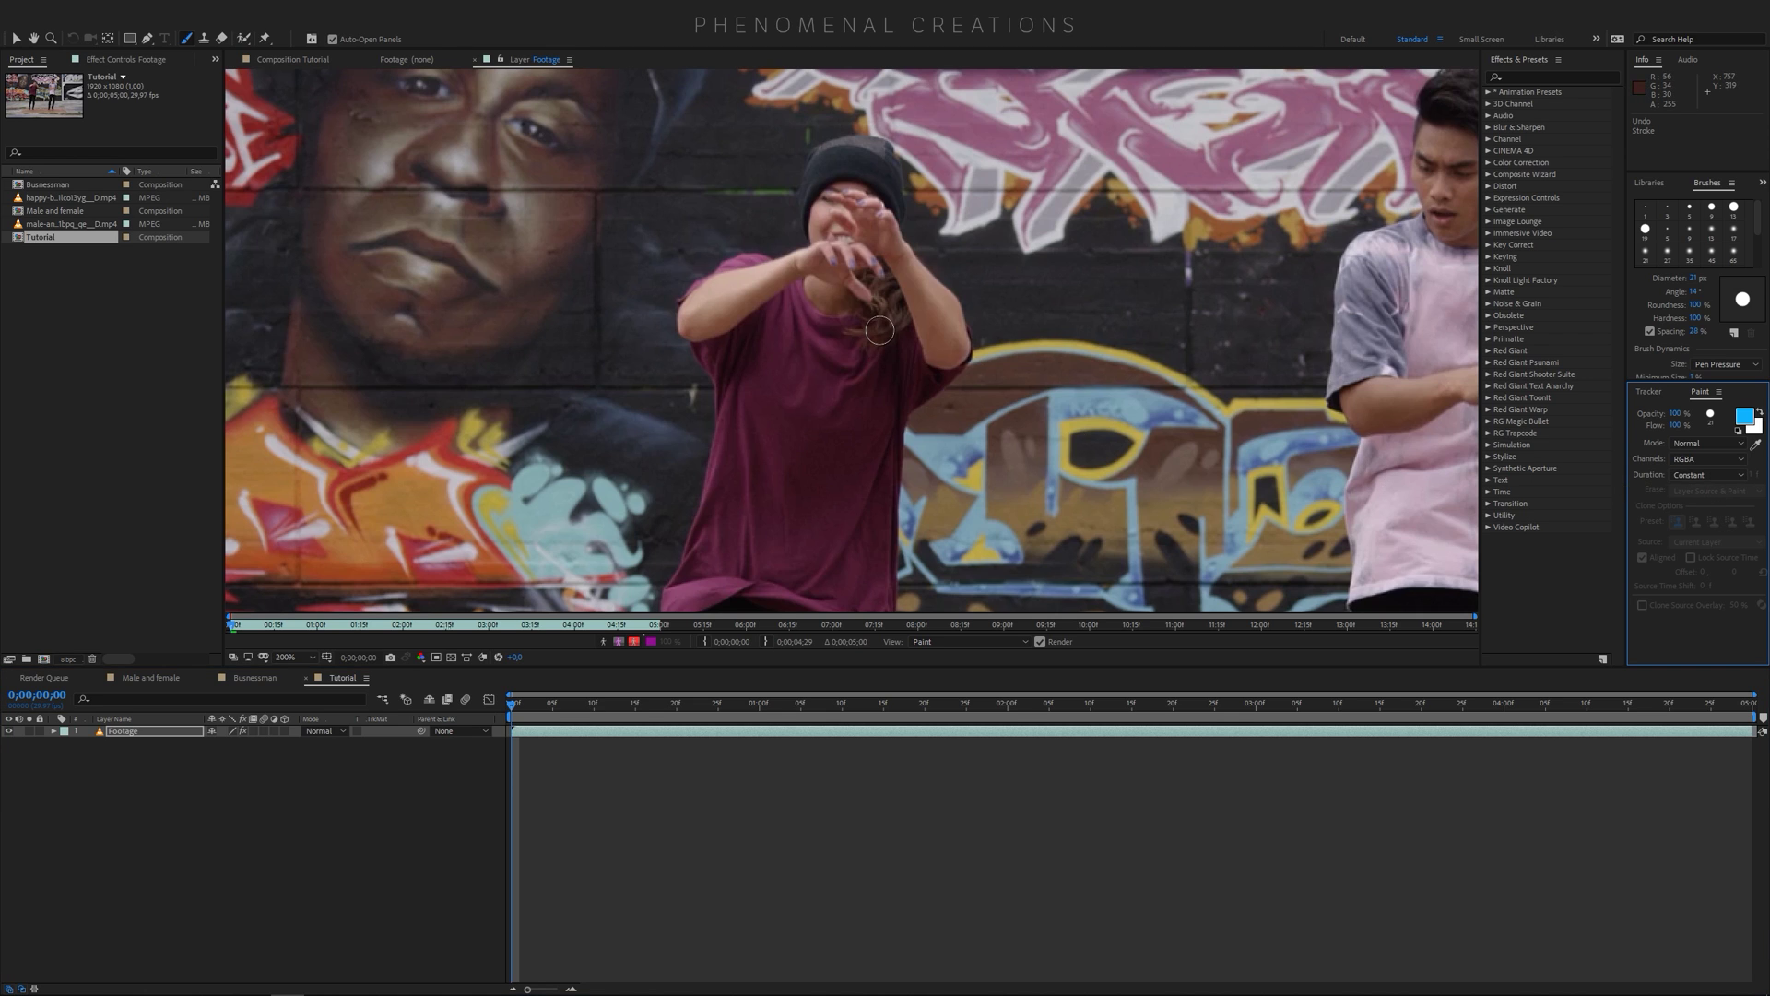
scroll(878, 330, down, 2)
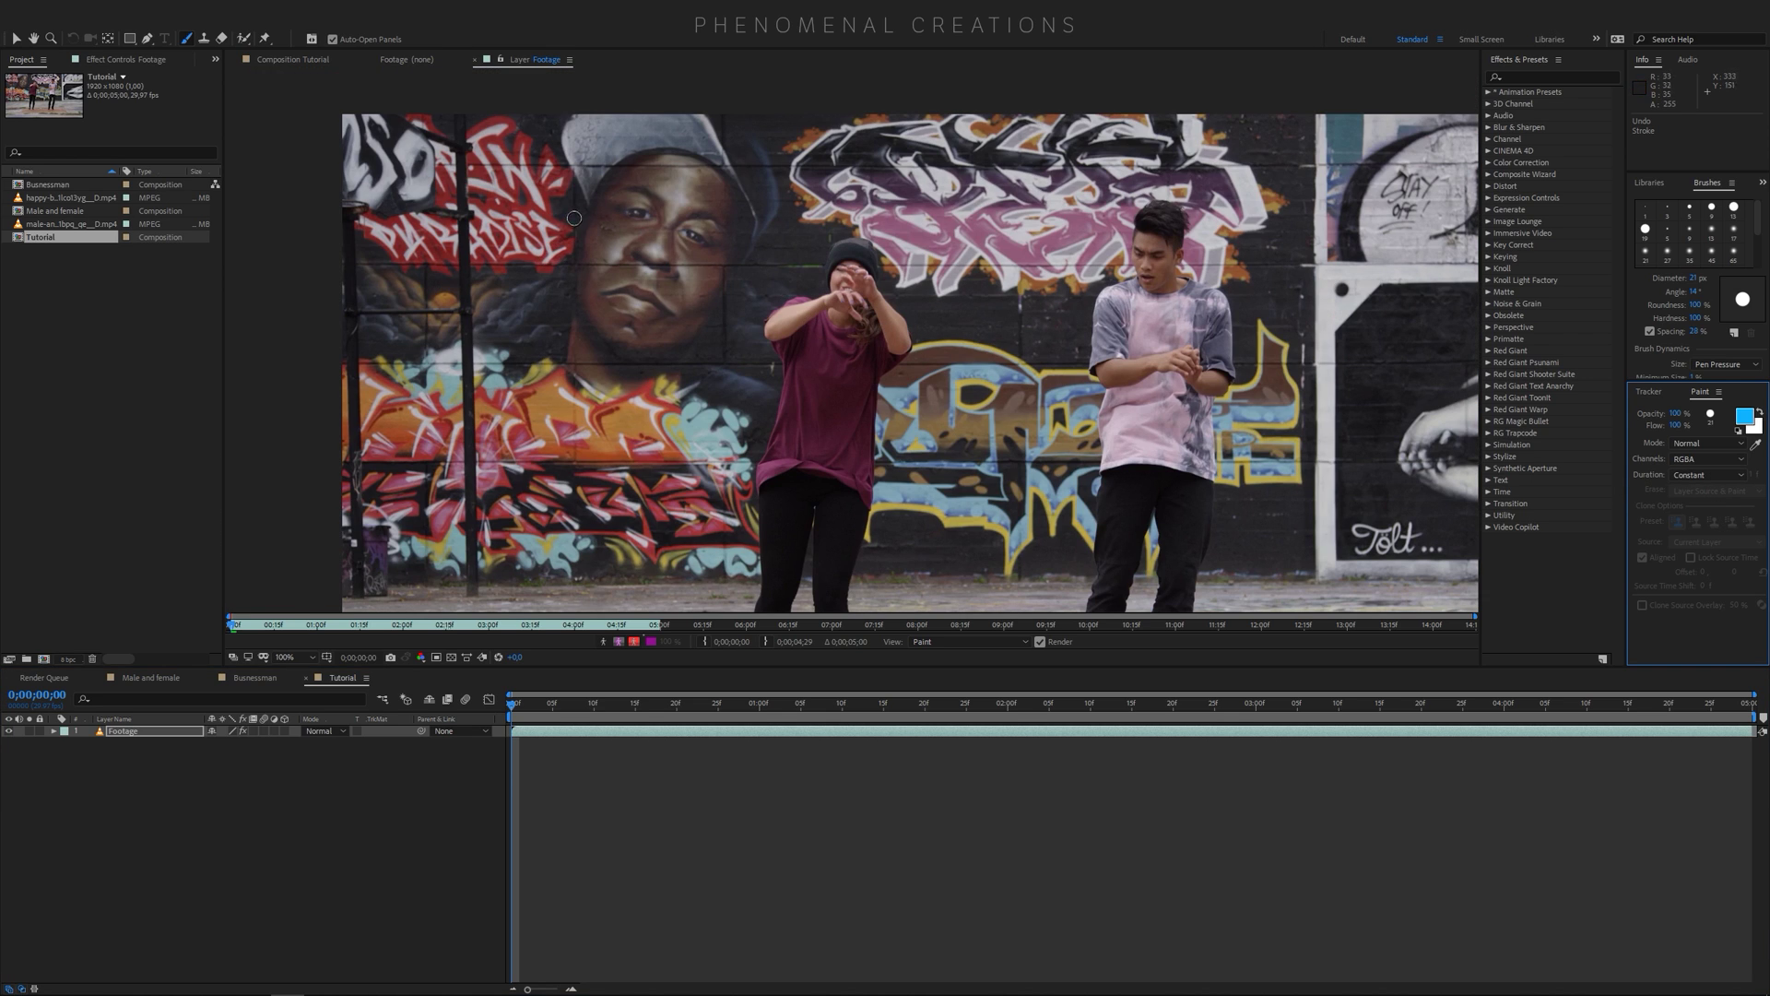
mouse_move(594, 203)
mouse_down()
mouse_move(575, 297)
mouse_move(619, 331)
mouse_move(709, 324)
mouse_move(740, 276)
mouse_move(744, 206)
mouse_move(633, 160)
mouse_move(588, 181)
mouse_move(588, 210)
mouse_move(698, 236)
mouse_up()
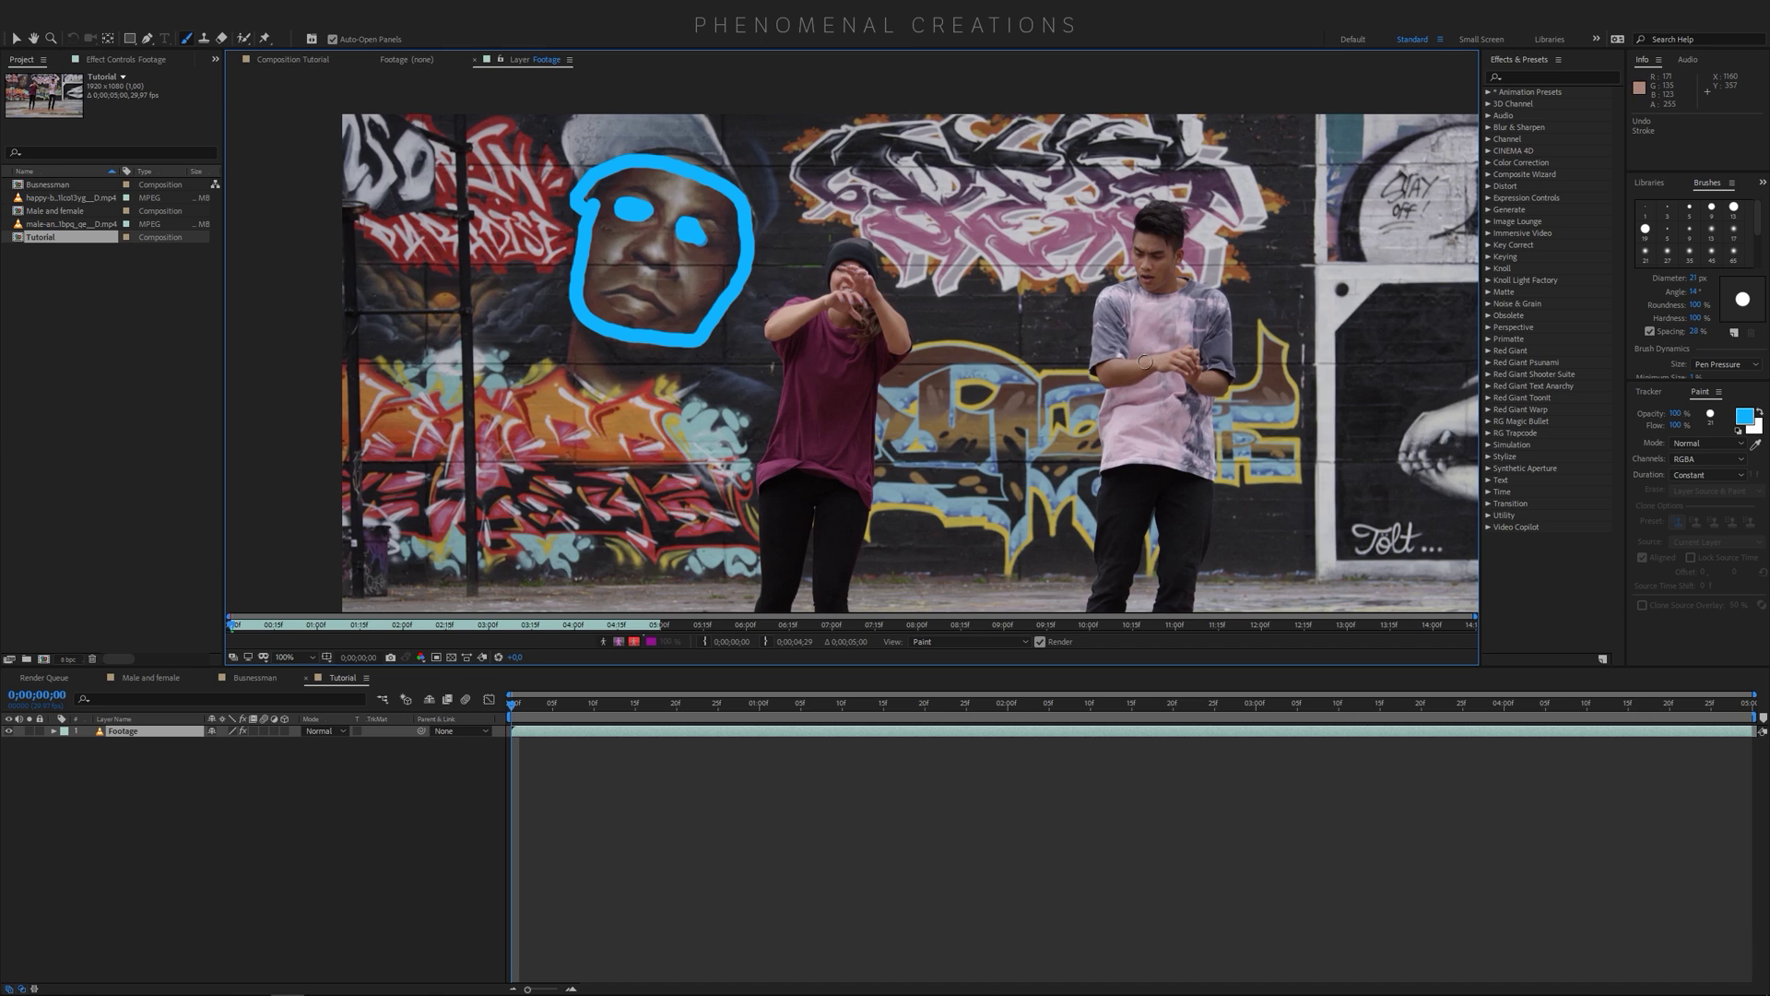
Play the footage to check the constant paint, and undo the blue face strokes over the mural portrait
key(space)
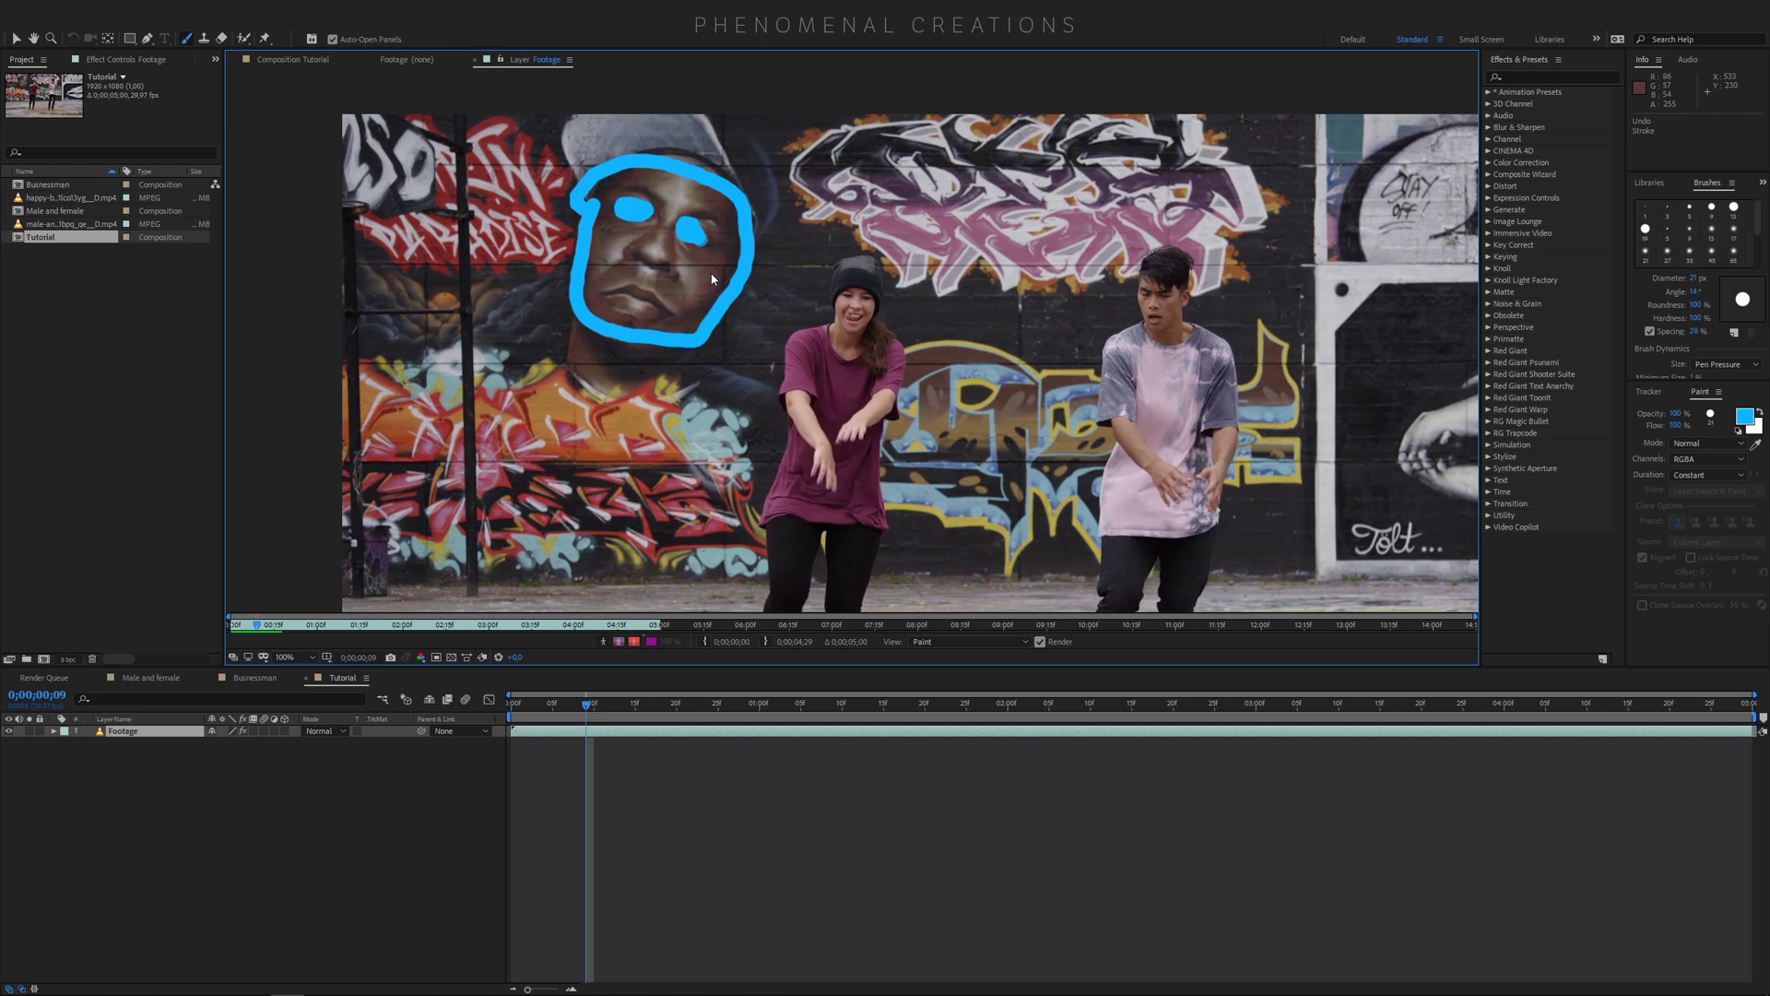
key(space)
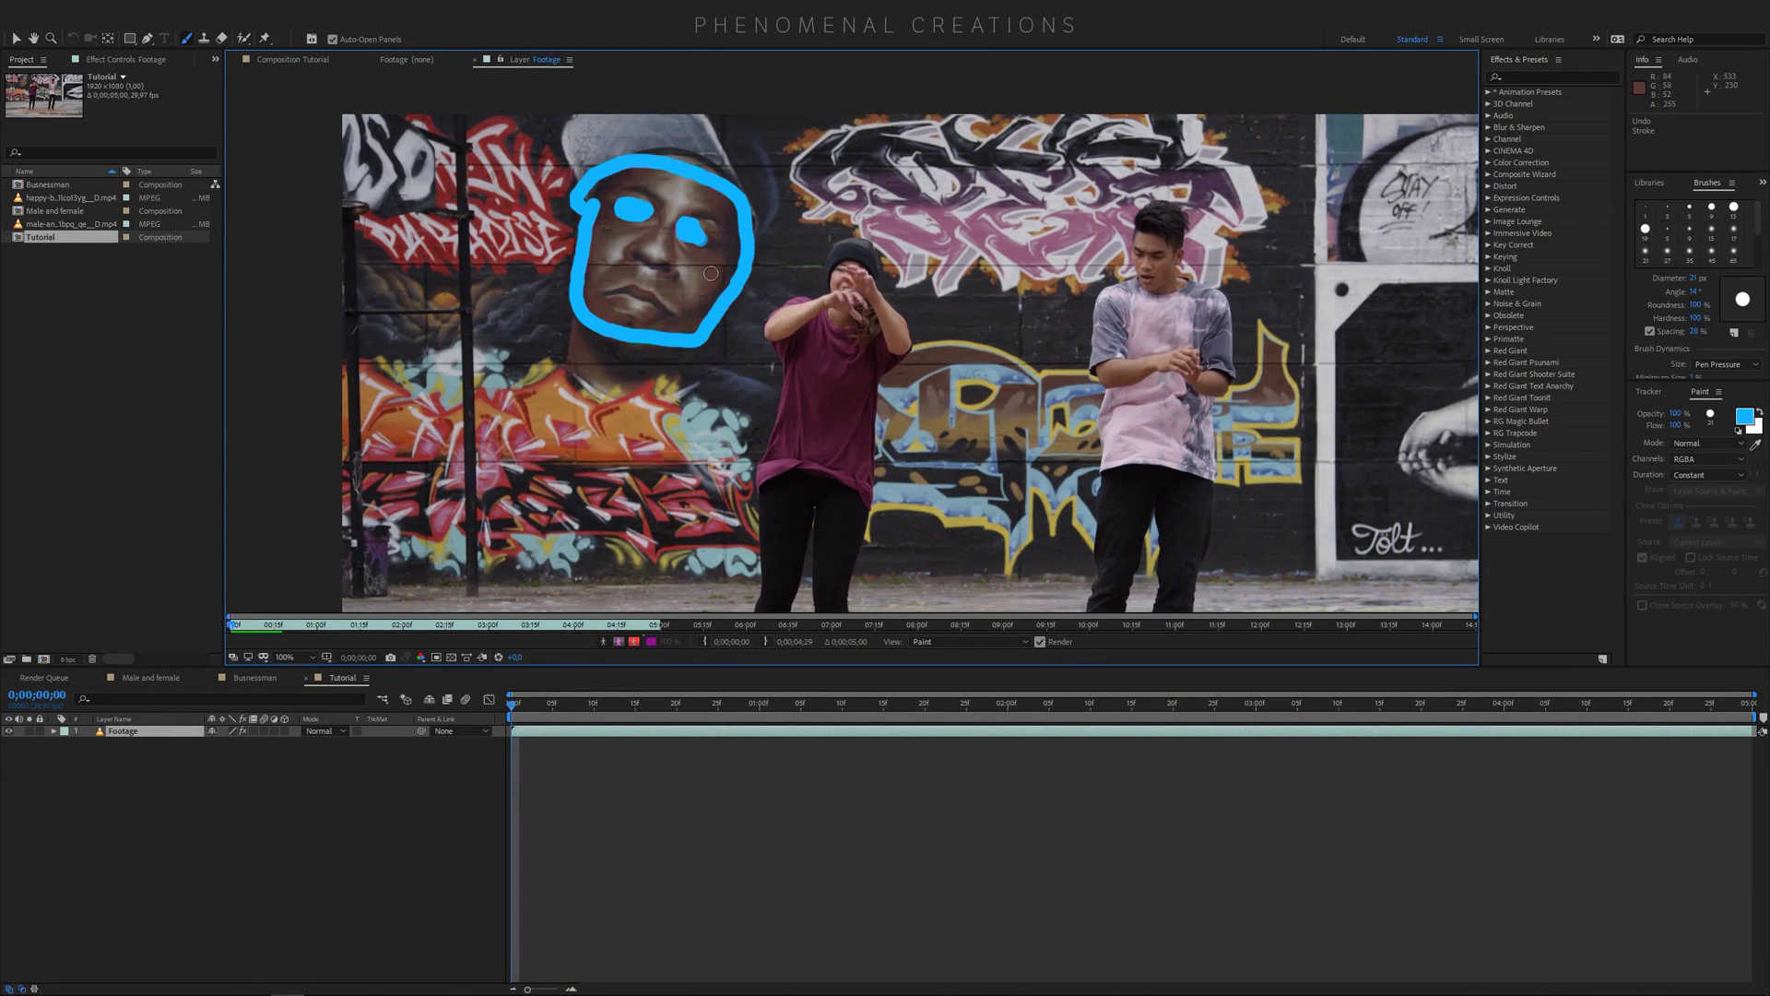
key(ctrl+z)
key(ctrl+z)
Set the paint duration to Single Frame
click(1723, 473)
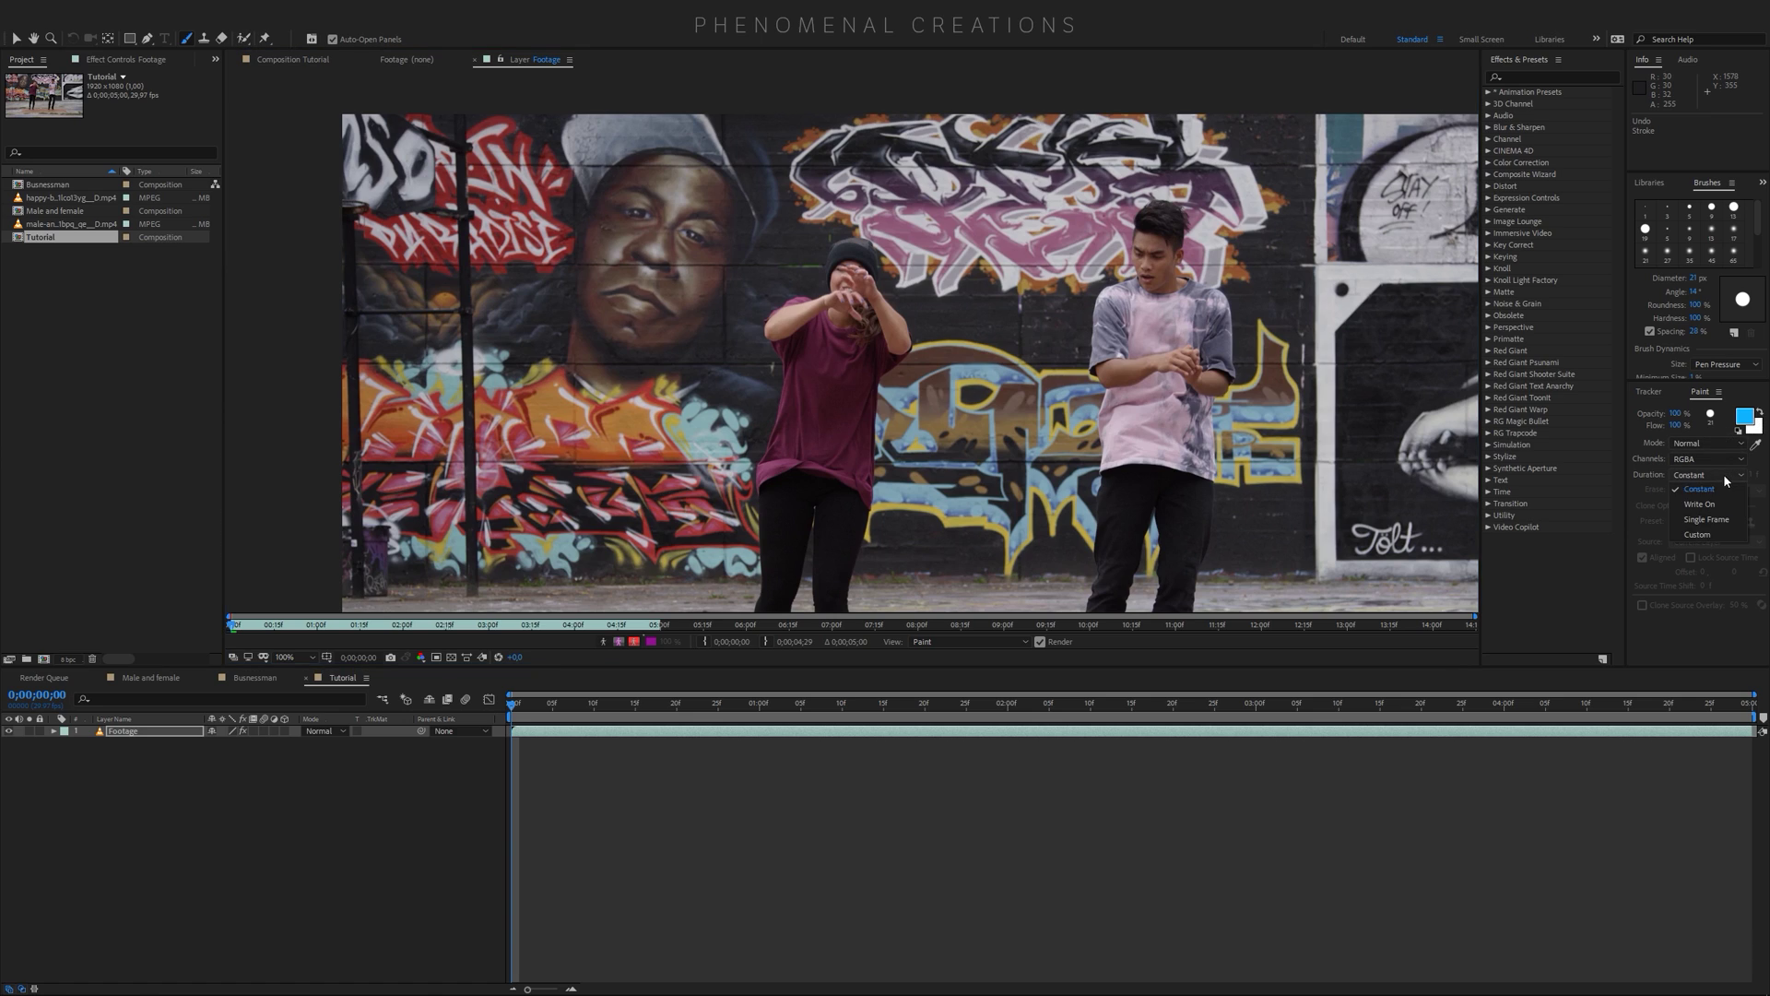
click(1724, 504)
click(1726, 476)
click(1717, 524)
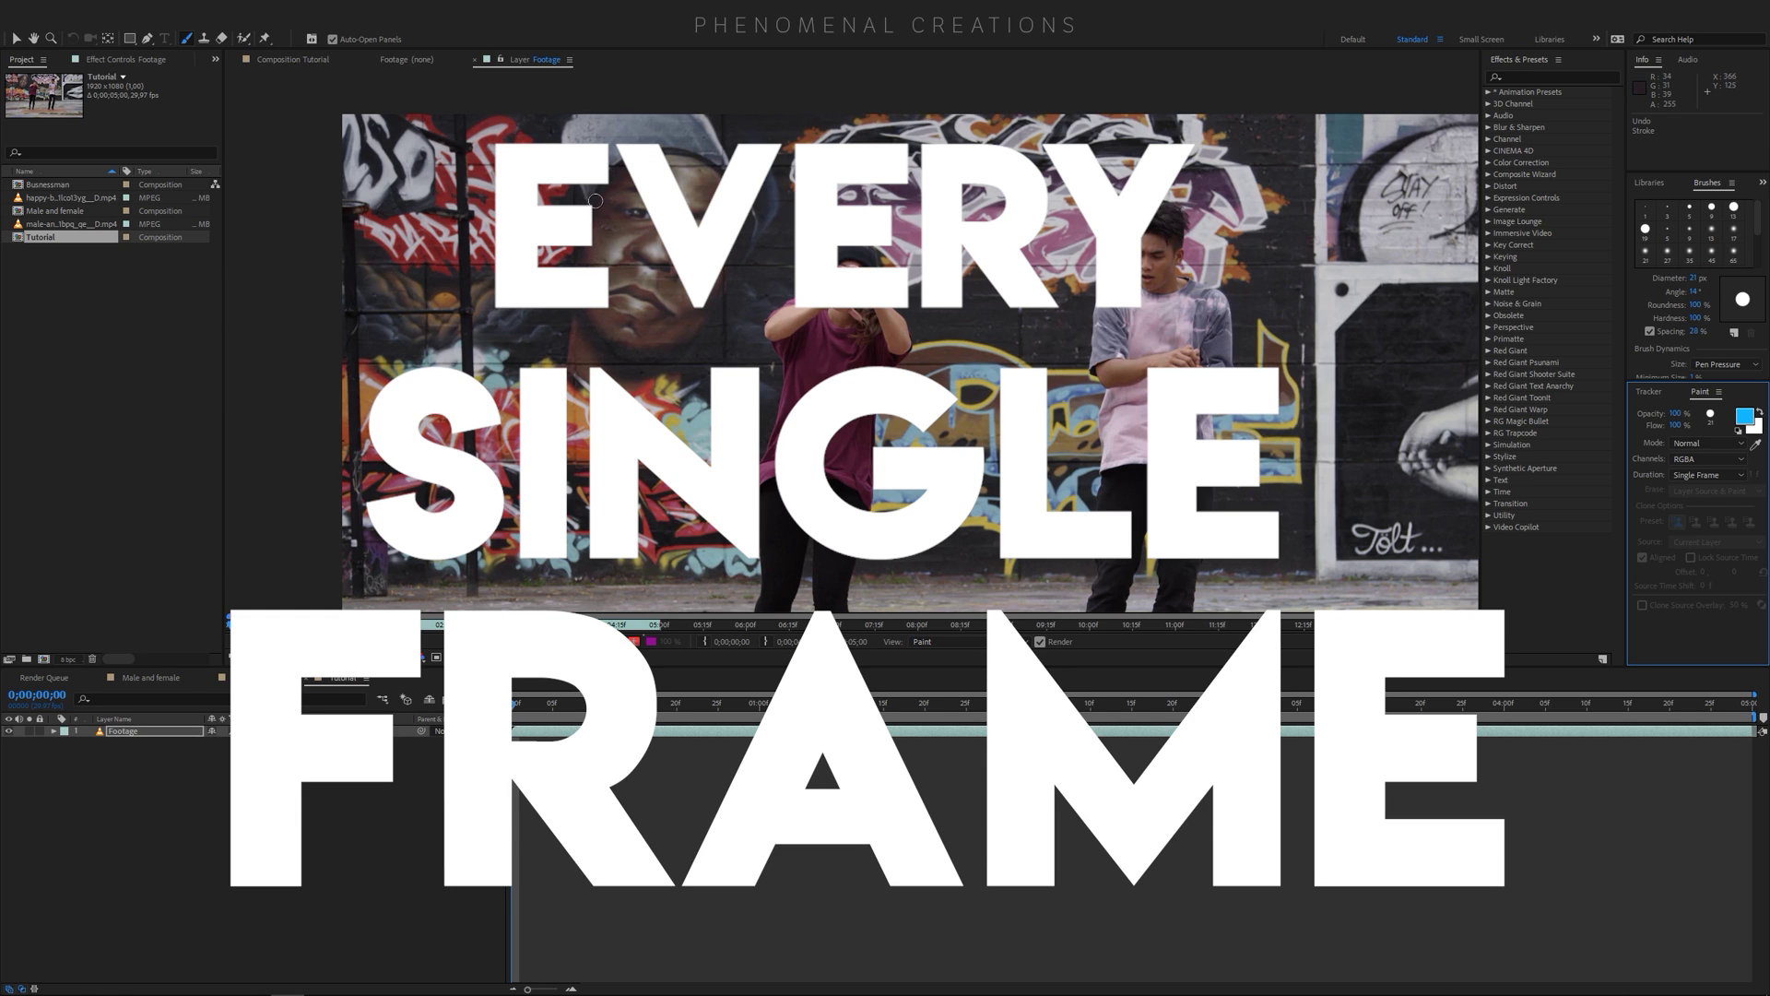
scroll(596, 200, up, 4)
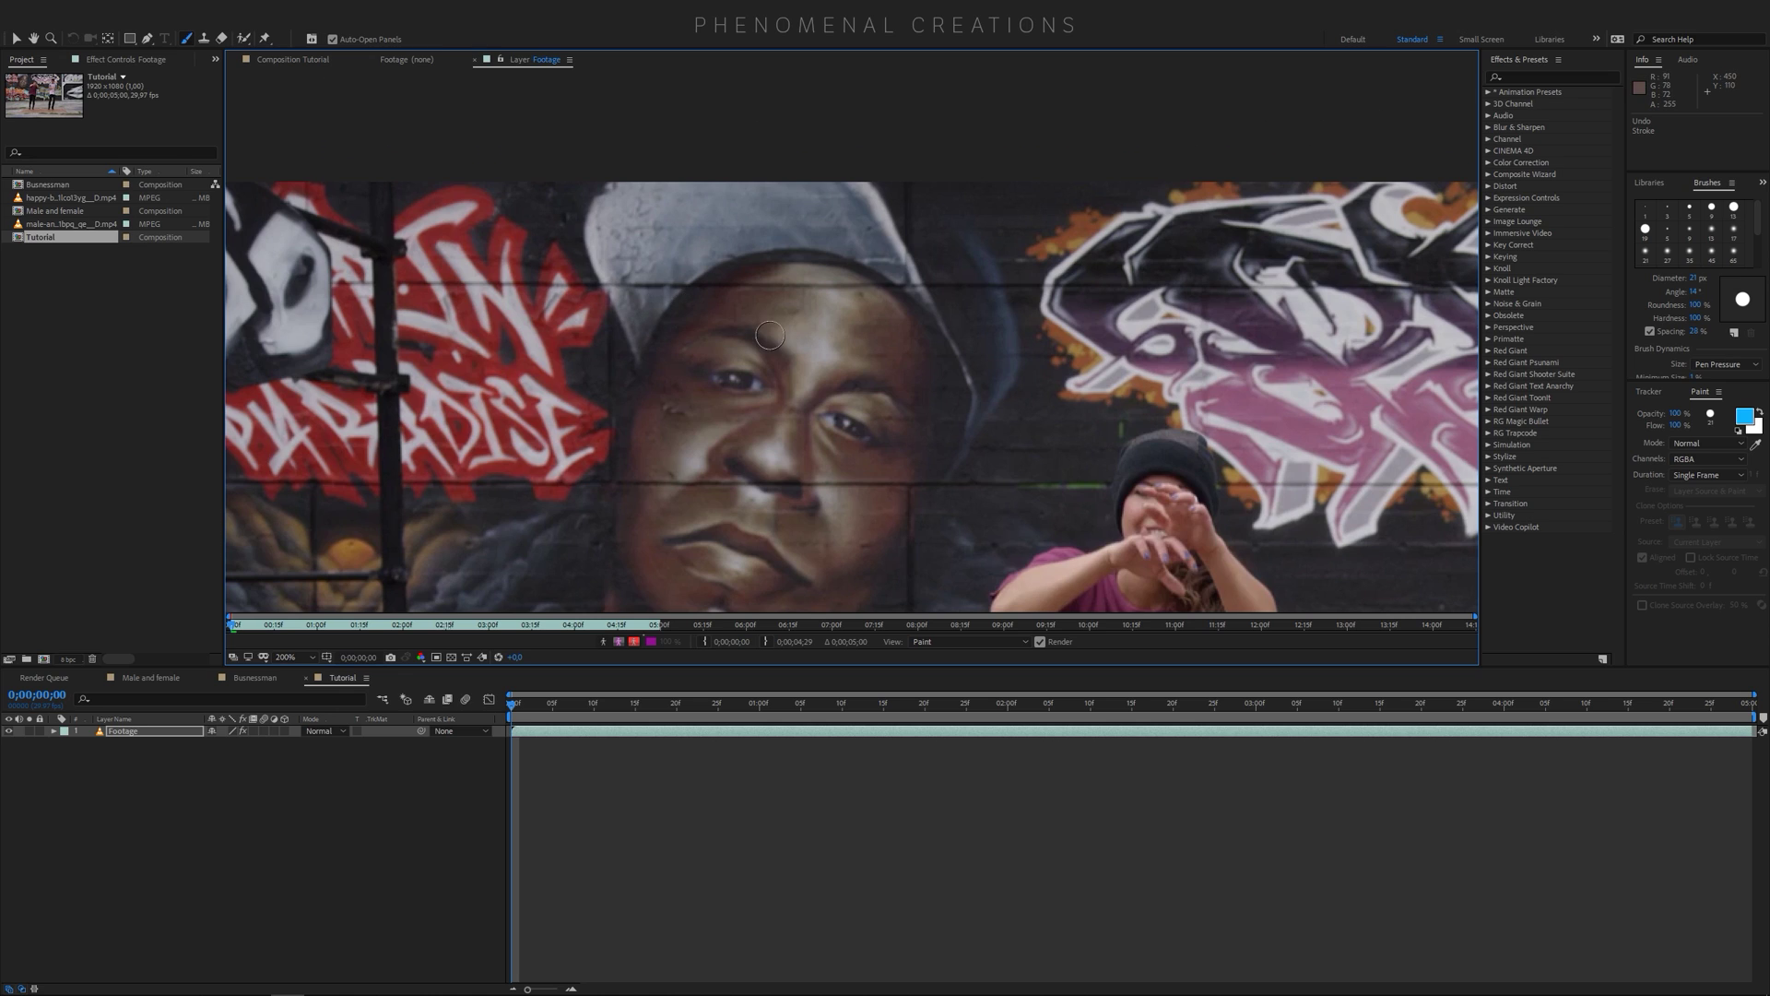
drag(738, 299, 820, 317)
key(ctrl+z)
Swap the paint colors so white is the foreground, and outline the mural portrait's cap on the first frame with a 7 px brush
click(1753, 425)
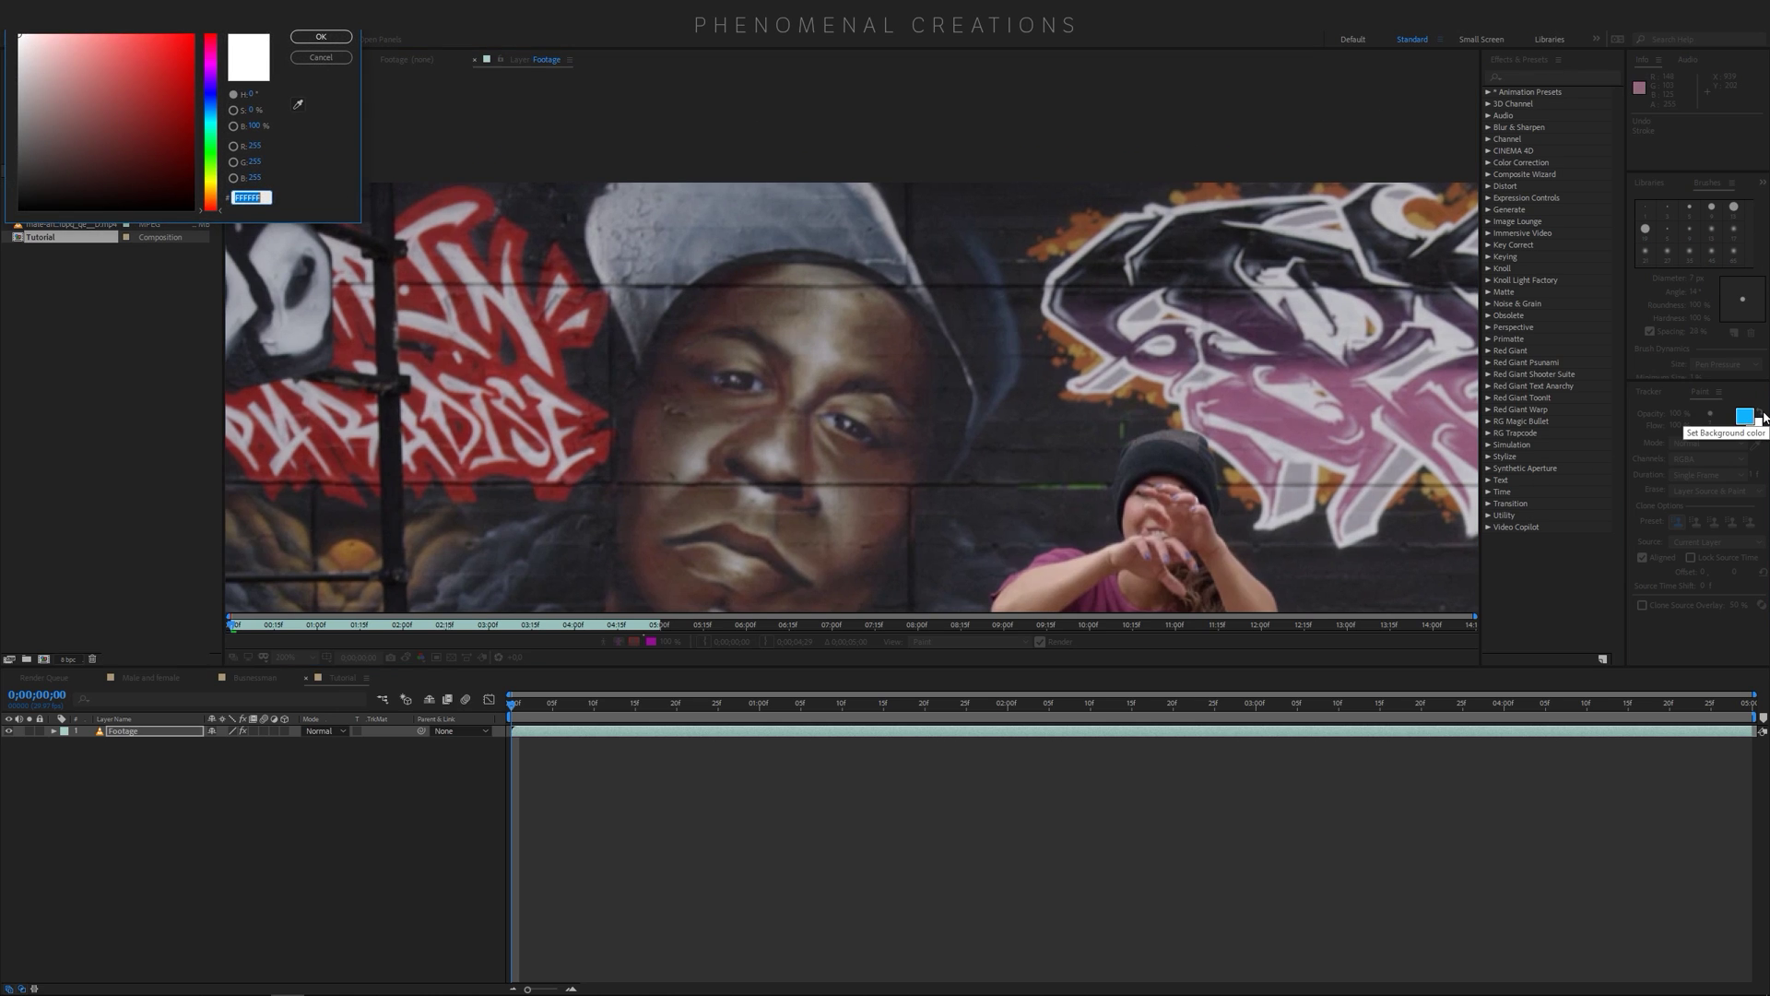
click(321, 37)
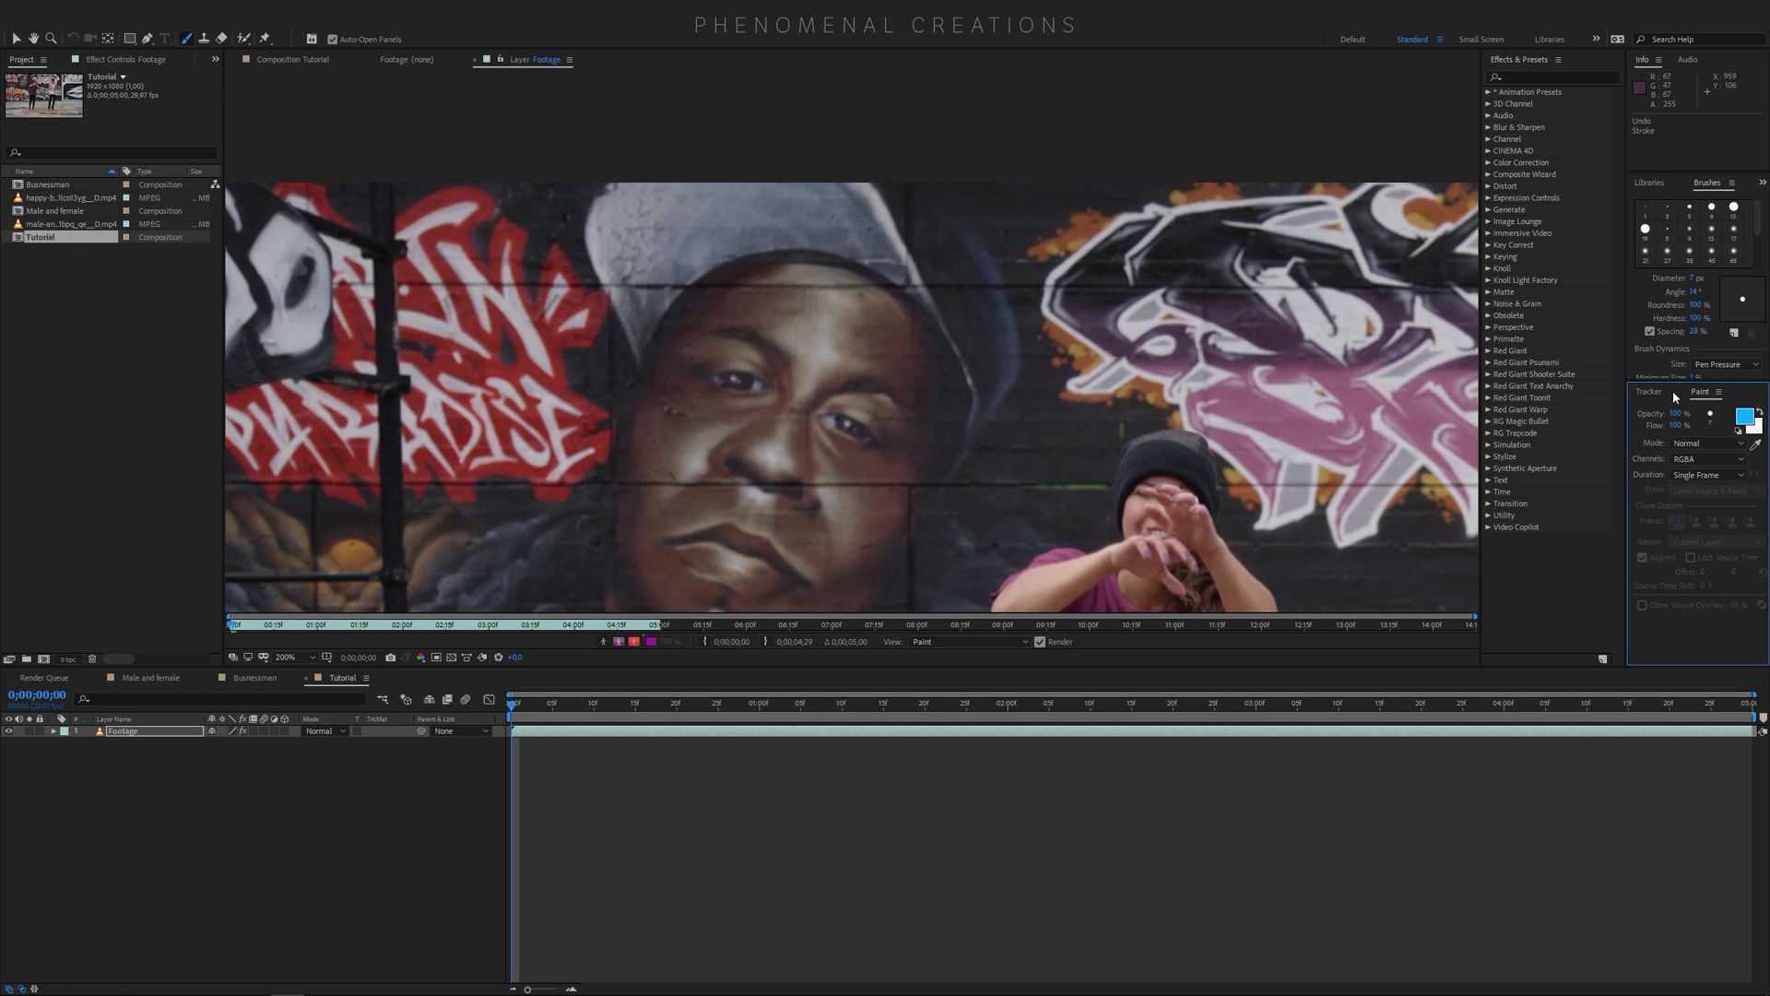
click(1760, 411)
mouse_move(617, 183)
mouse_down()
mouse_move(593, 227)
mouse_move(640, 358)
mouse_move(712, 282)
mouse_move(782, 258)
mouse_move(865, 275)
mouse_move(920, 312)
mouse_move(953, 381)
mouse_move(953, 453)
mouse_move(1003, 387)
mouse_move(999, 269)
mouse_move(944, 236)
mouse_move(916, 247)
mouse_move(965, 389)
mouse_move(930, 266)
mouse_move(862, 175)
mouse_up()
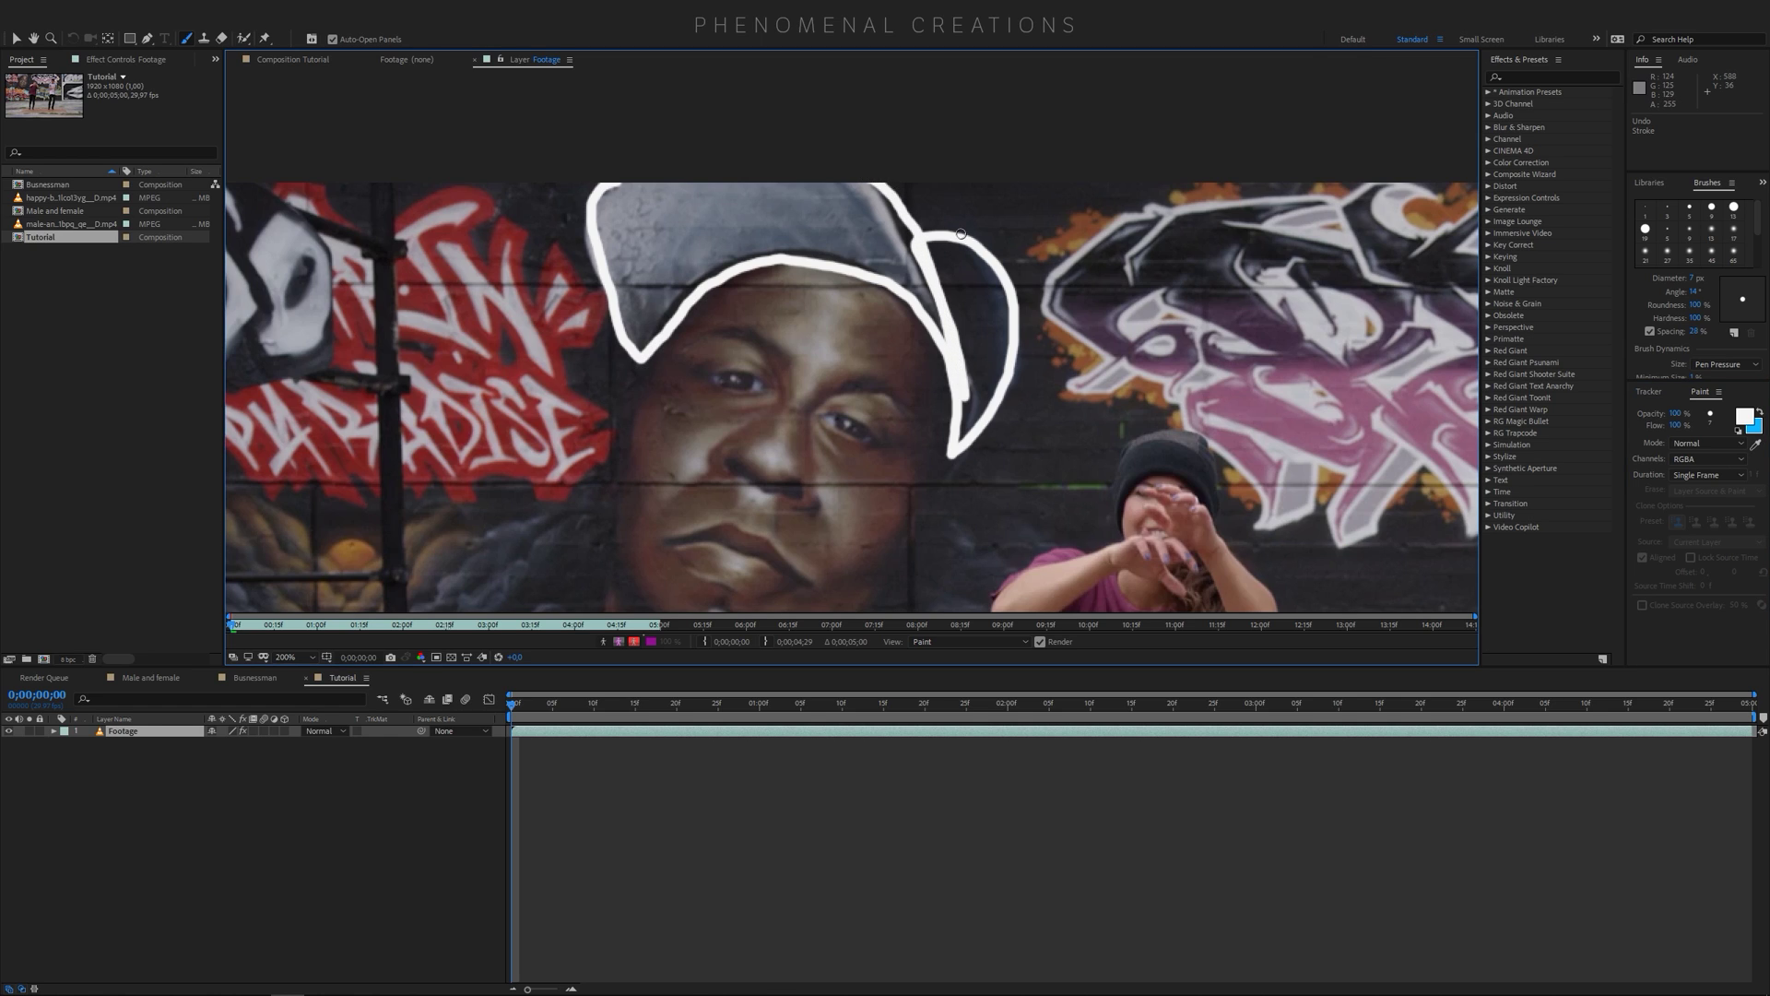
Repaint the white cap outline slightly differently on each of the next three frames, up to frame 3
key(Page_Down)
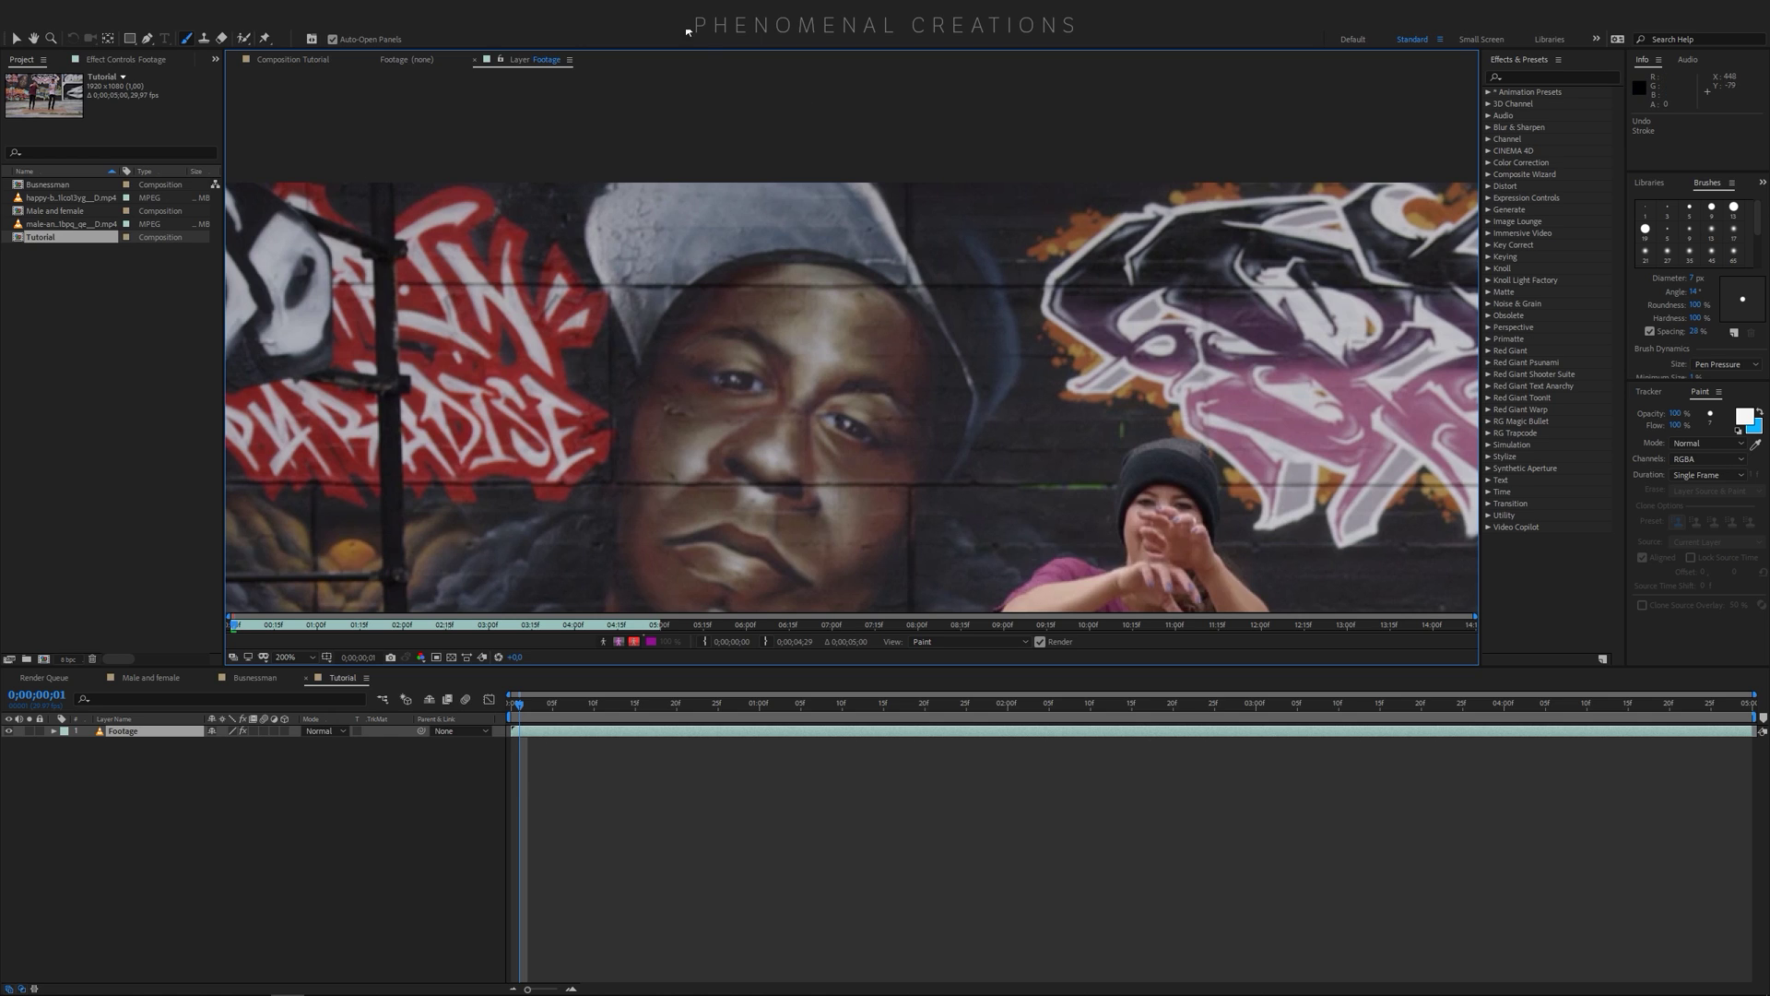
mouse_move(616, 181)
mouse_down()
mouse_move(599, 234)
mouse_move(640, 348)
mouse_move(692, 289)
mouse_move(754, 262)
mouse_move(869, 271)
mouse_move(953, 347)
mouse_move(980, 423)
mouse_move(1005, 346)
mouse_move(989, 247)
mouse_move(929, 263)
mouse_move(935, 327)
mouse_move(872, 166)
mouse_up()
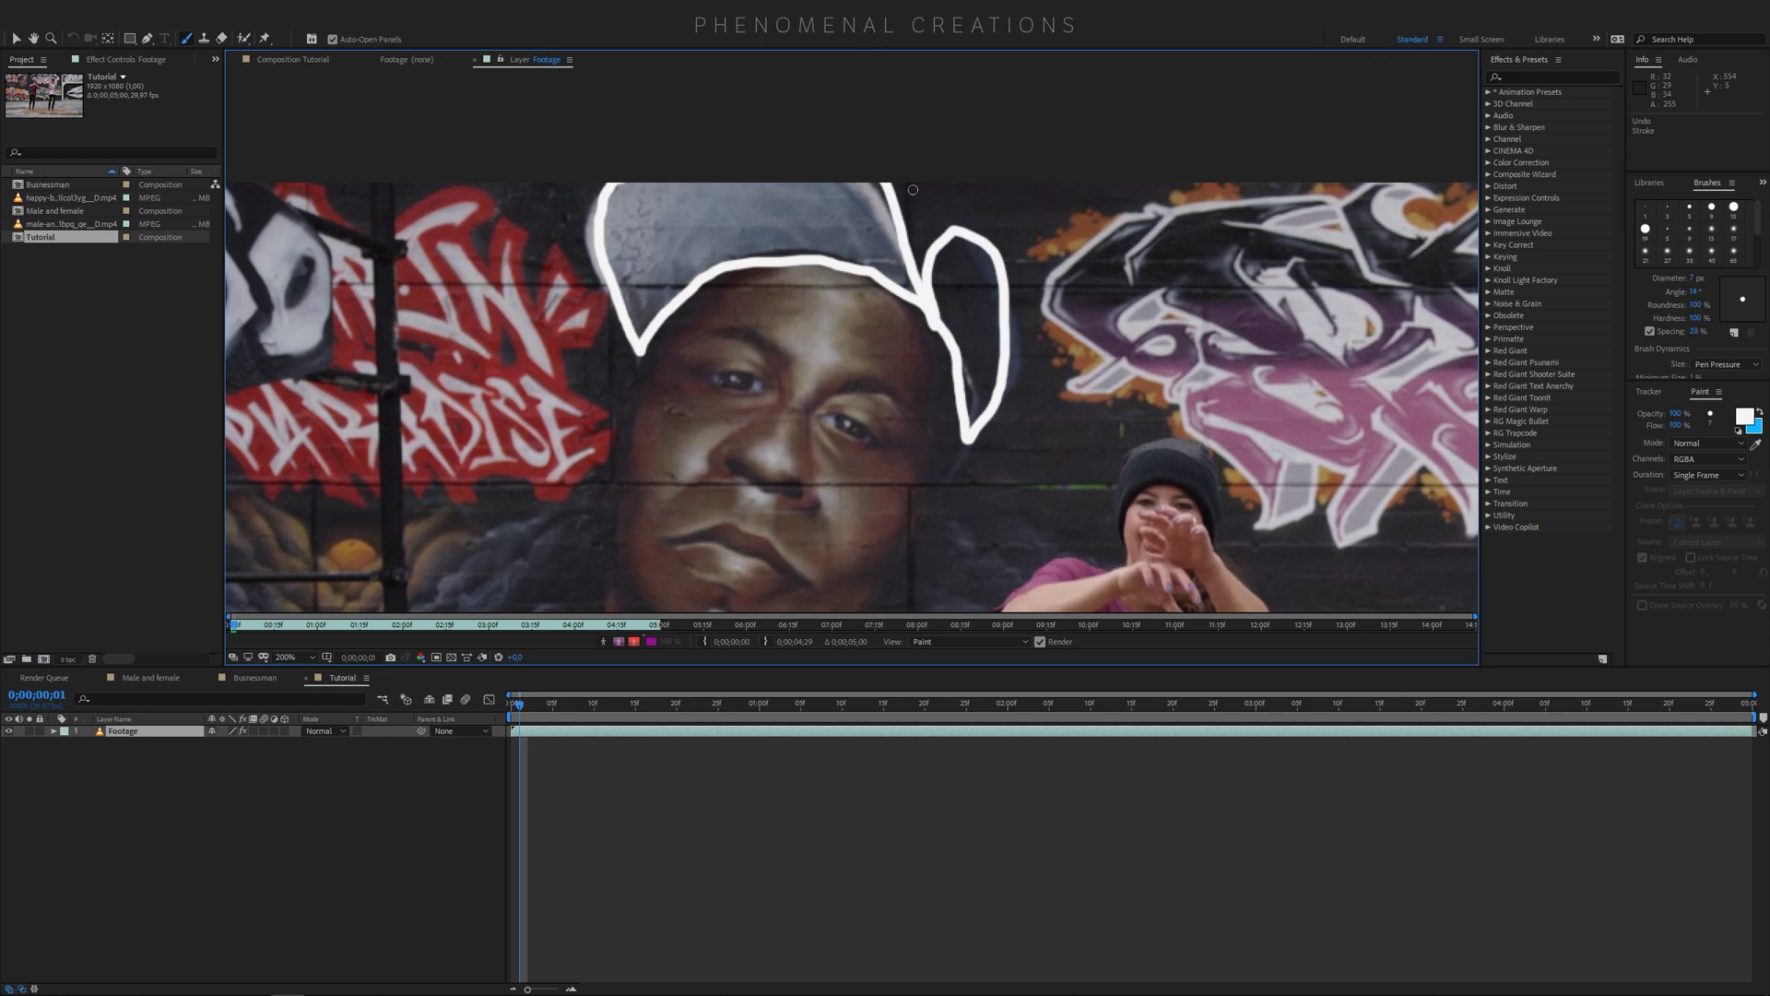
key(Page_Down)
mouse_move(619, 184)
mouse_down()
mouse_move(596, 240)
mouse_move(635, 347)
mouse_move(715, 268)
mouse_move(848, 256)
mouse_move(926, 319)
mouse_move(956, 459)
mouse_move(1003, 379)
mouse_move(1012, 315)
mouse_move(971, 249)
mouse_move(930, 239)
mouse_move(958, 393)
mouse_move(921, 244)
mouse_move(869, 179)
mouse_up()
key(Page_Down)
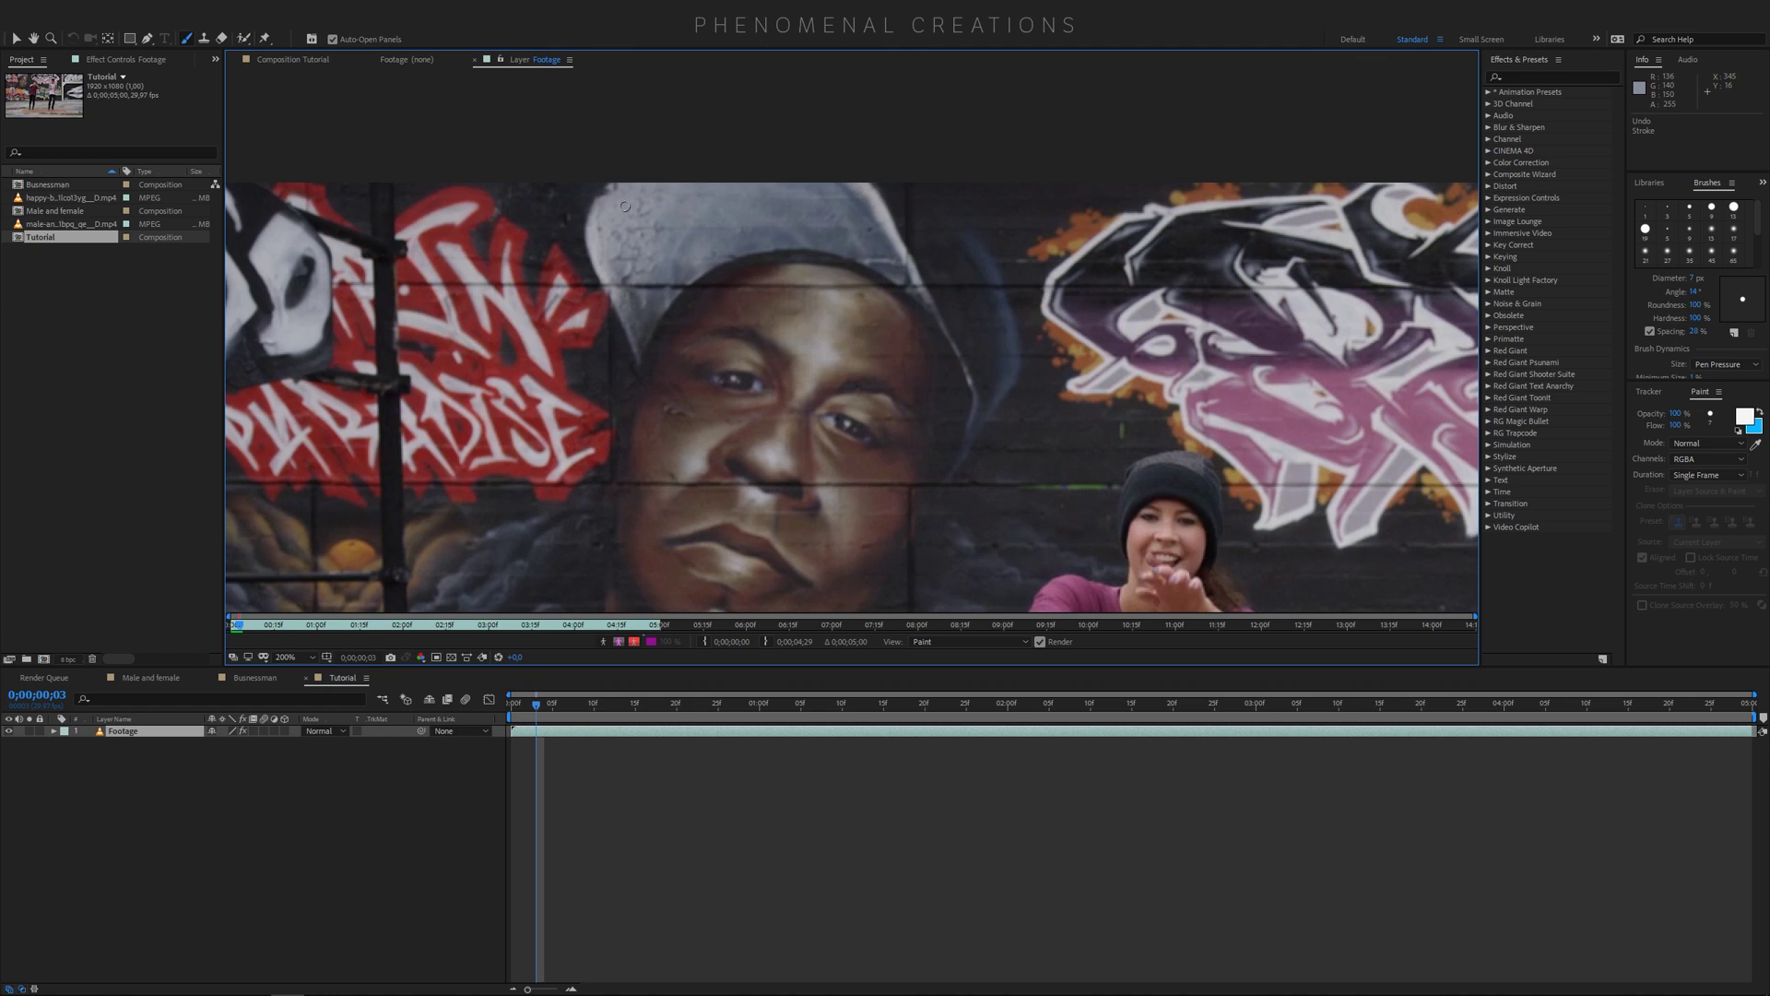
mouse_move(616, 184)
mouse_down()
mouse_move(594, 249)
mouse_move(640, 363)
mouse_move(714, 281)
mouse_move(774, 261)
mouse_move(847, 280)
mouse_move(915, 323)
mouse_move(962, 391)
mouse_move(965, 469)
mouse_move(1014, 341)
mouse_move(994, 264)
mouse_move(913, 245)
mouse_move(976, 416)
mouse_move(937, 284)
mouse_move(832, 170)
mouse_up()
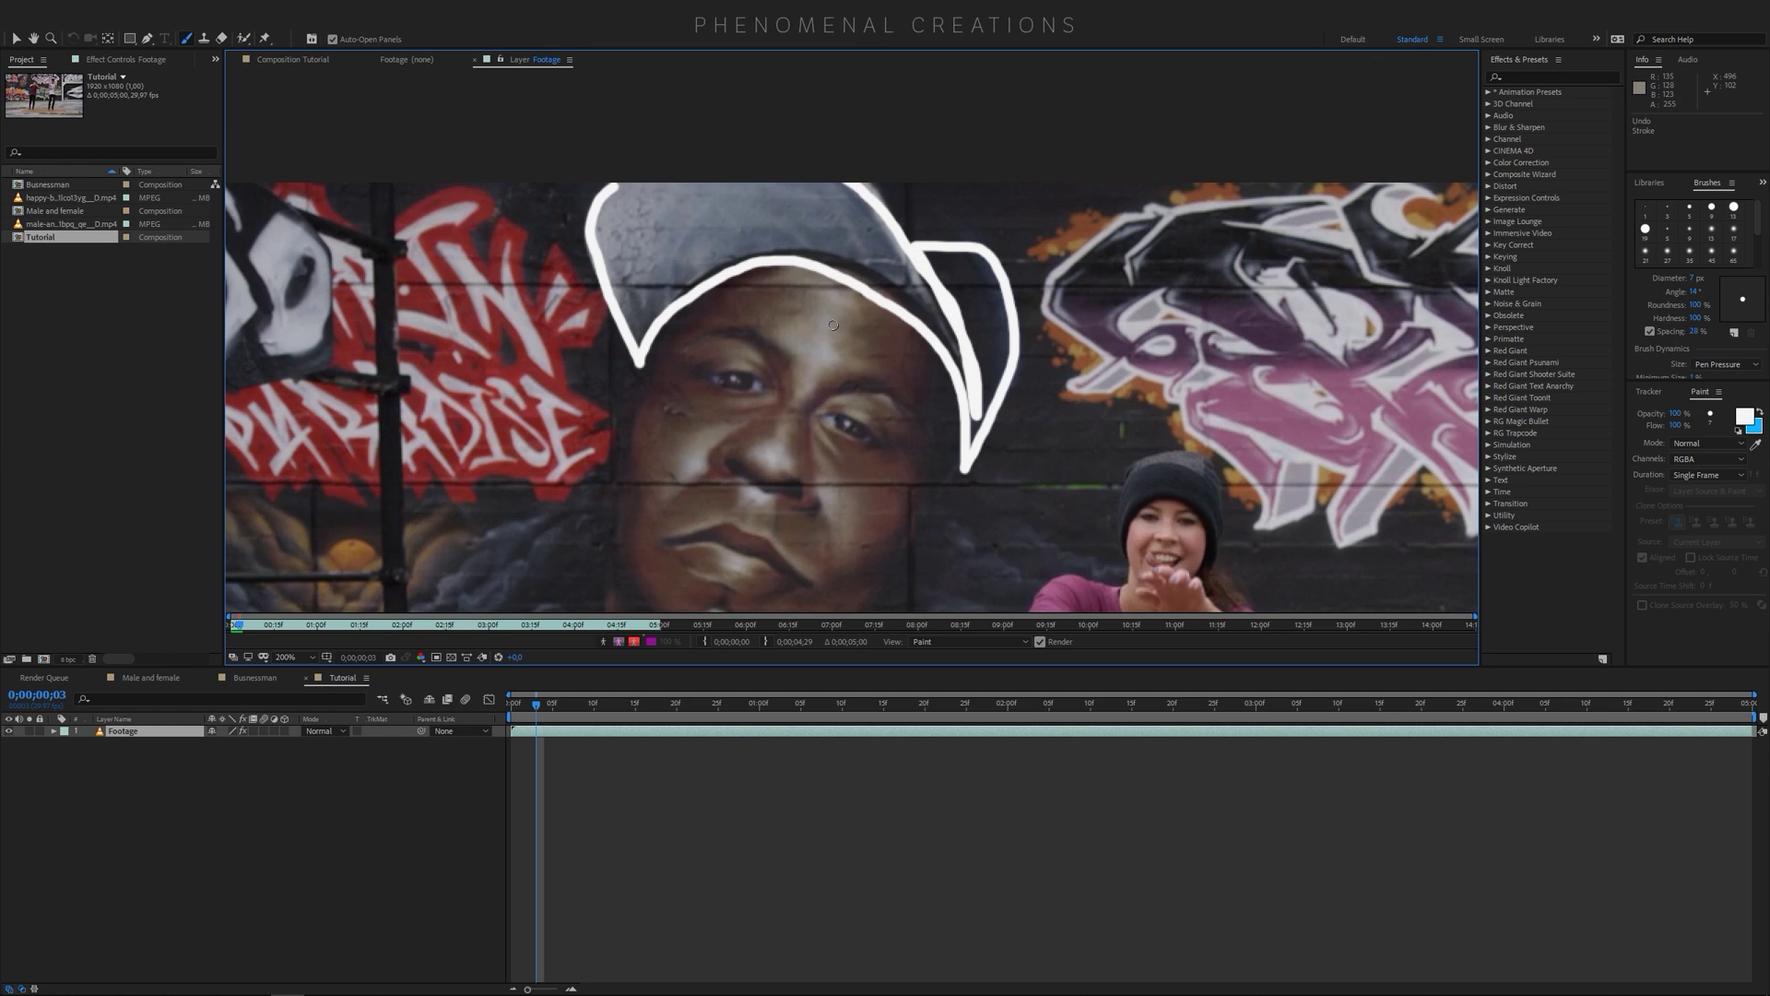
Step back through the painted frames to the first frame to compare the cap outlines
key(Page_Up)
key(Page_Up)
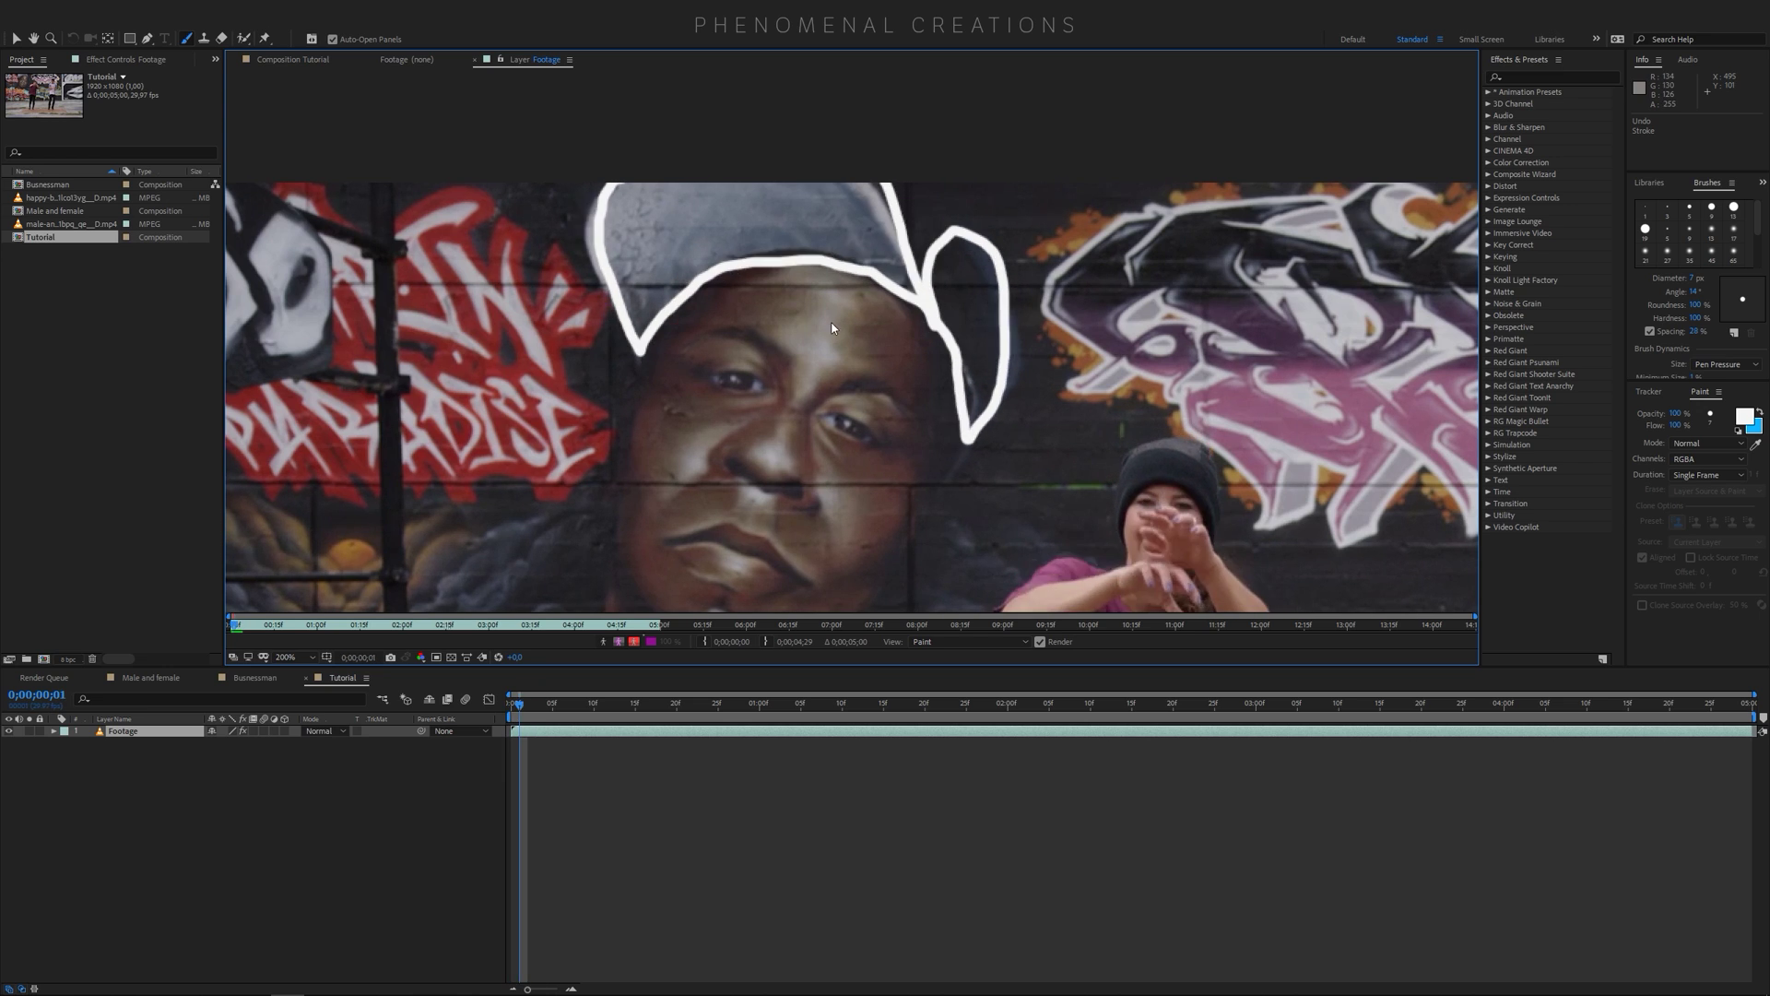
key(Page_Up)
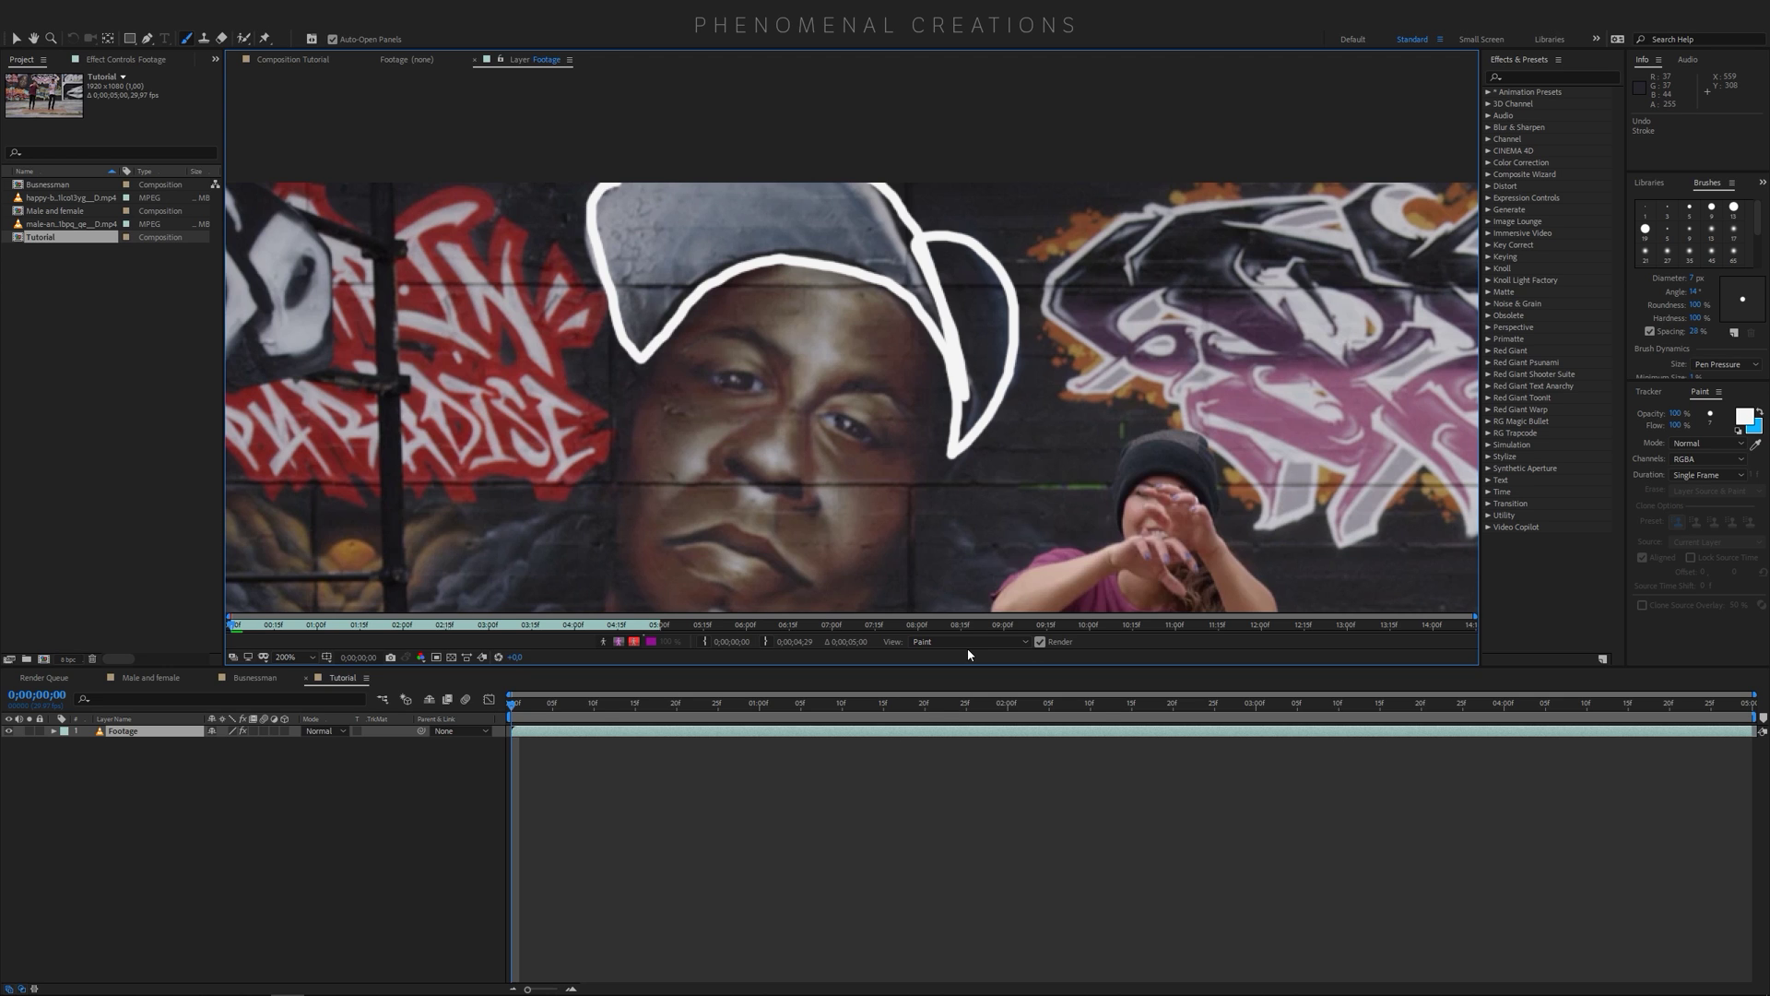
Paint a white stroke along the female dancer's beanie on the first frame
scroll(839, 435, right, 10)
scroll(839, 435, down, 4)
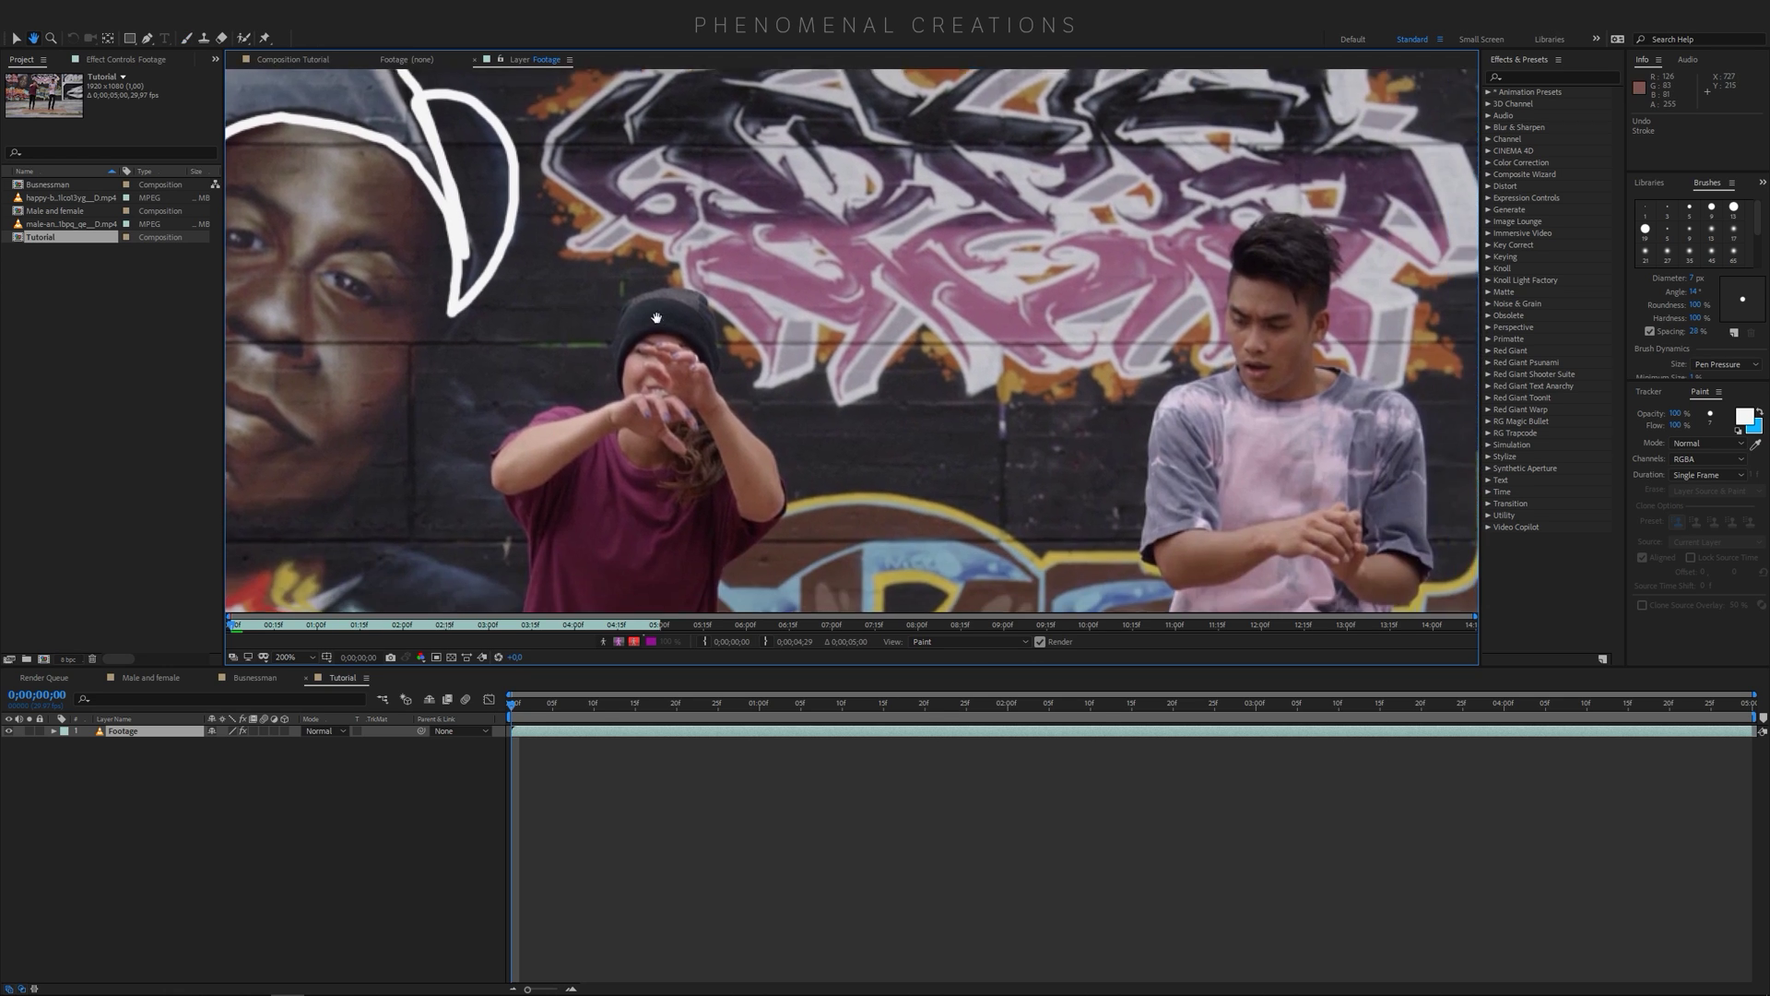
drag(772, 311, 839, 302)
scroll(824, 313, up, 1)
scroll(808, 337, down, 1)
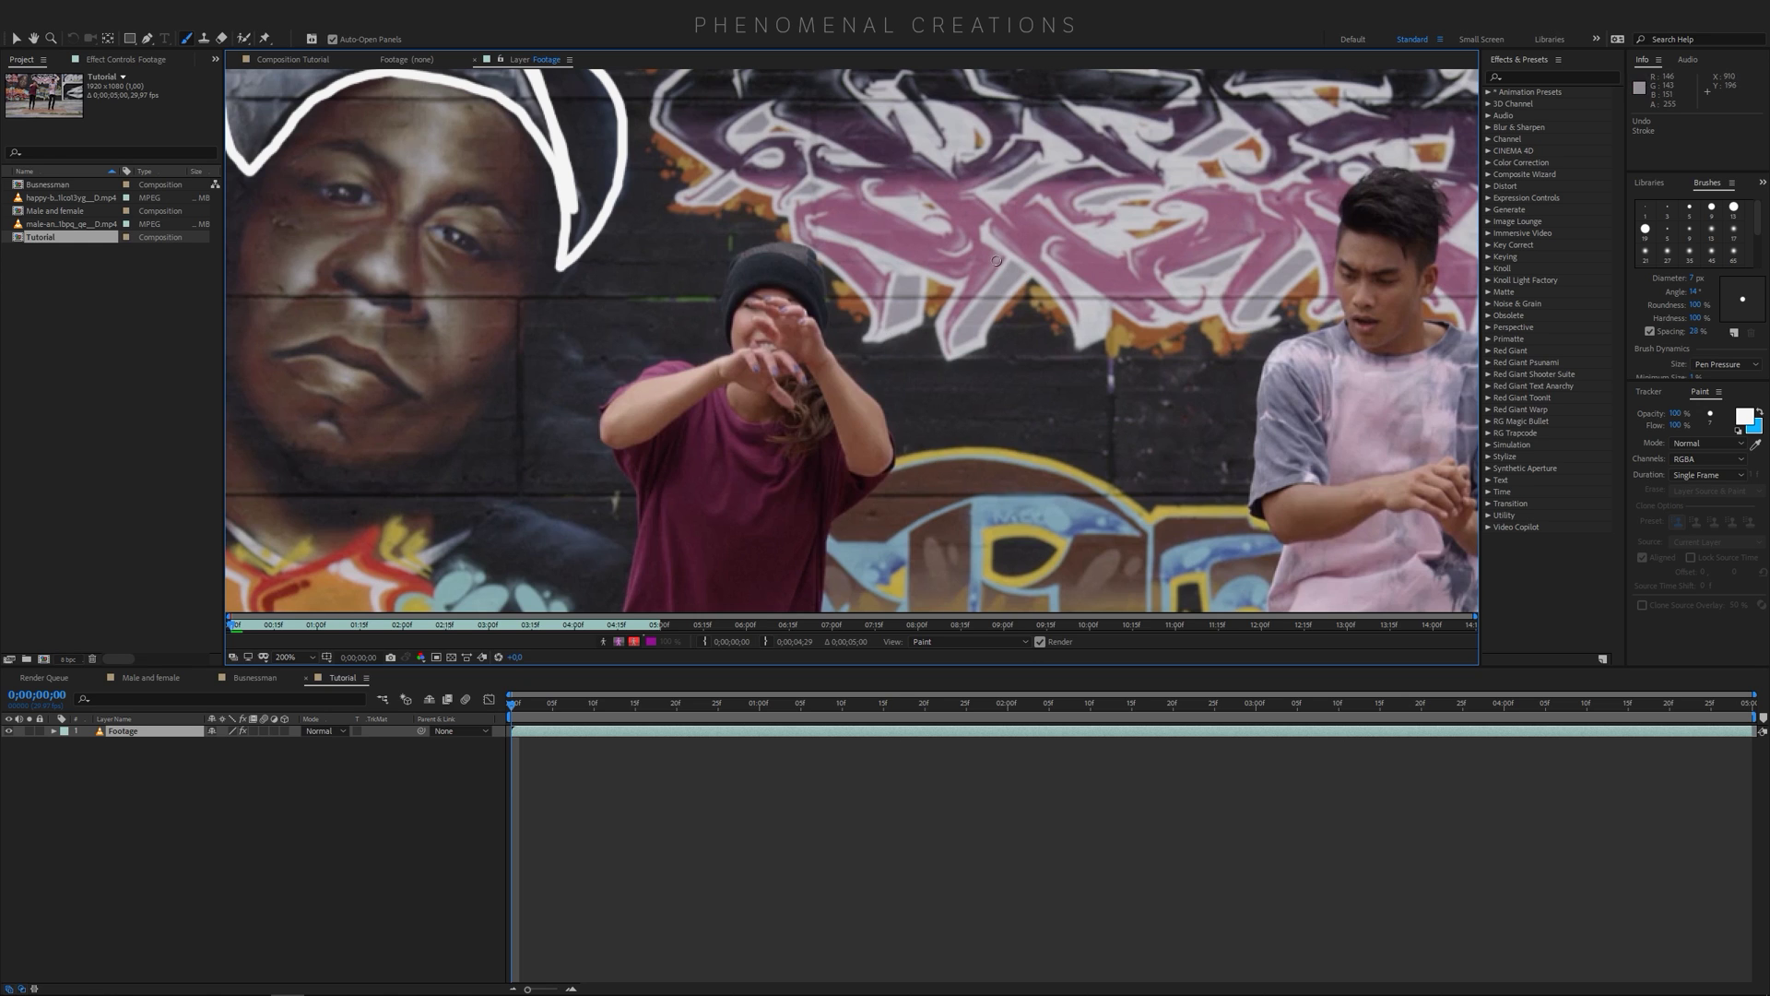
scroll(834, 328, up, 2)
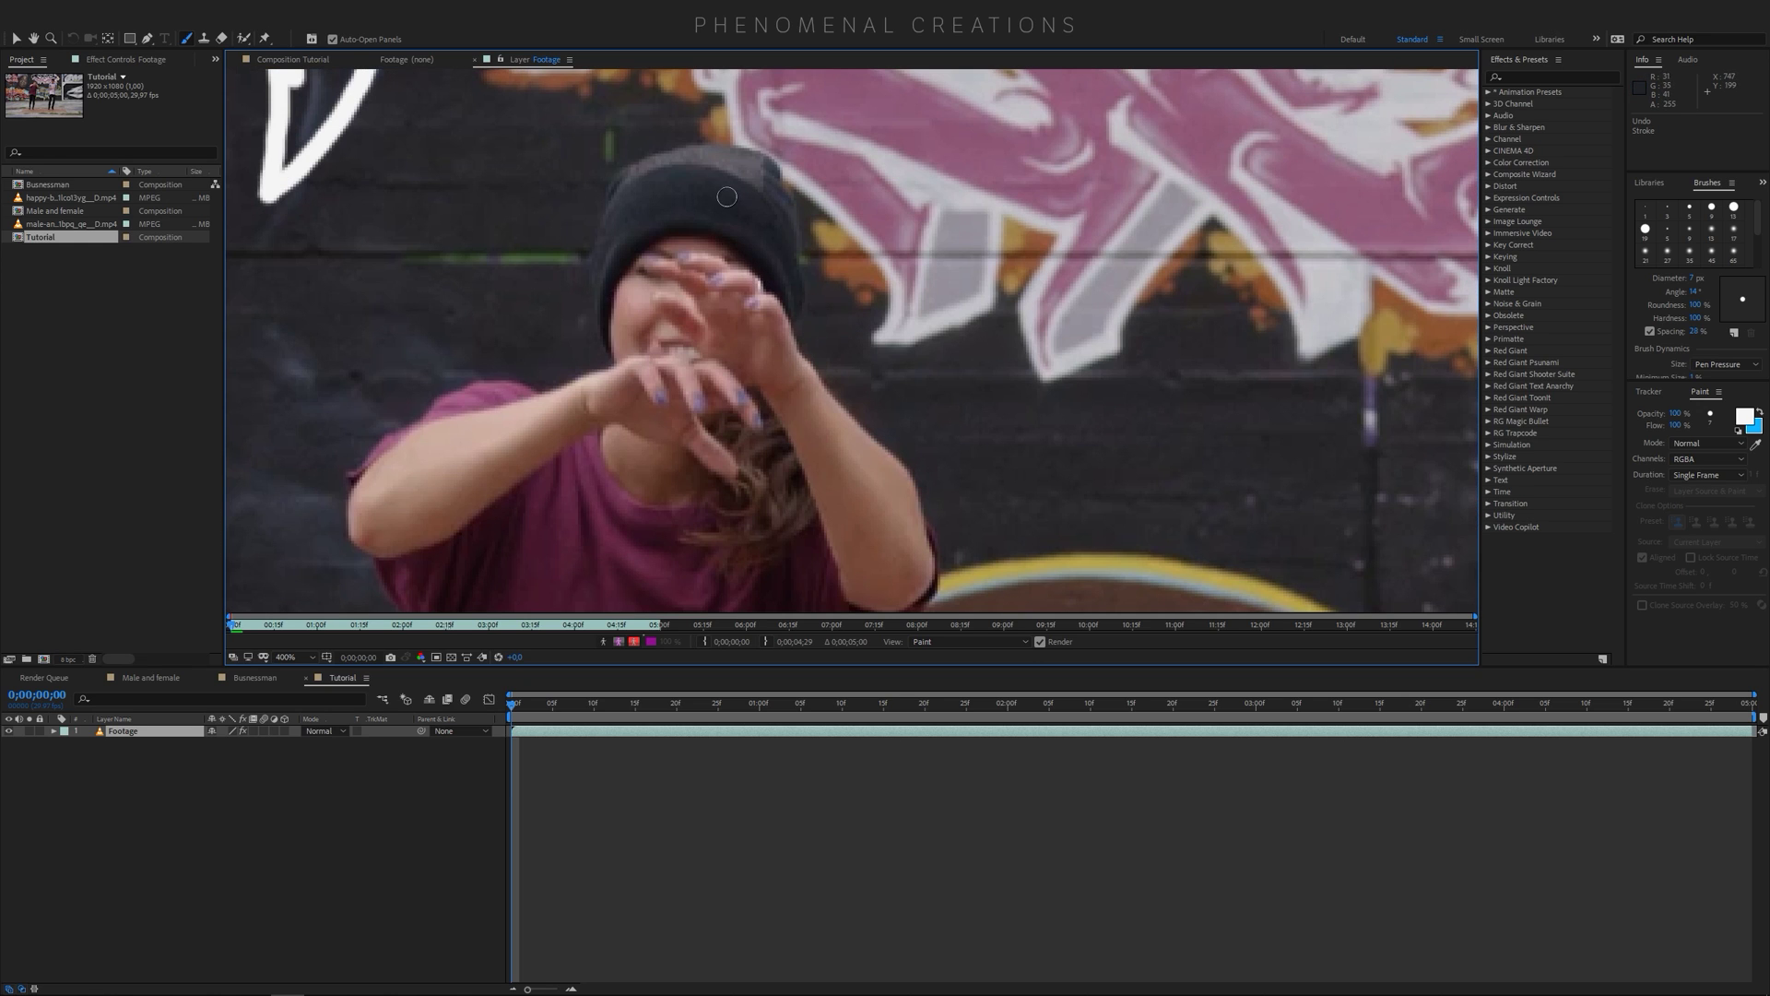
scroll(819, 318, down, 2)
scroll(819, 318, down, 3)
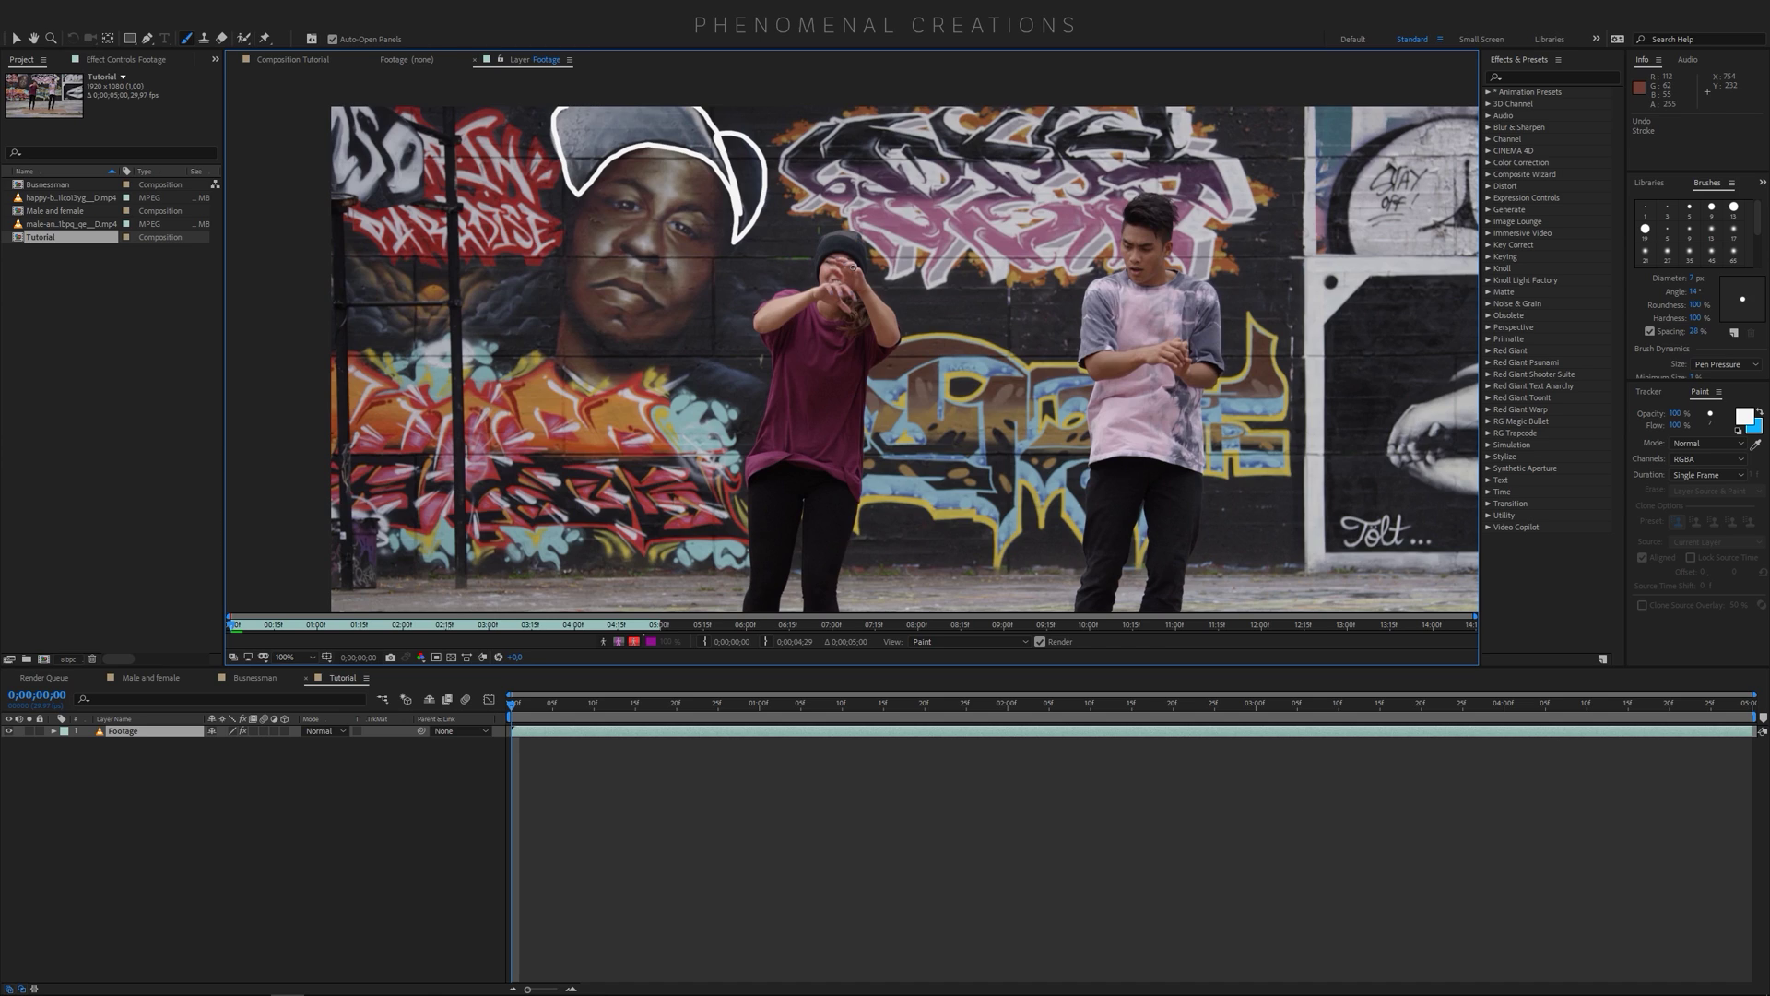
key(period)
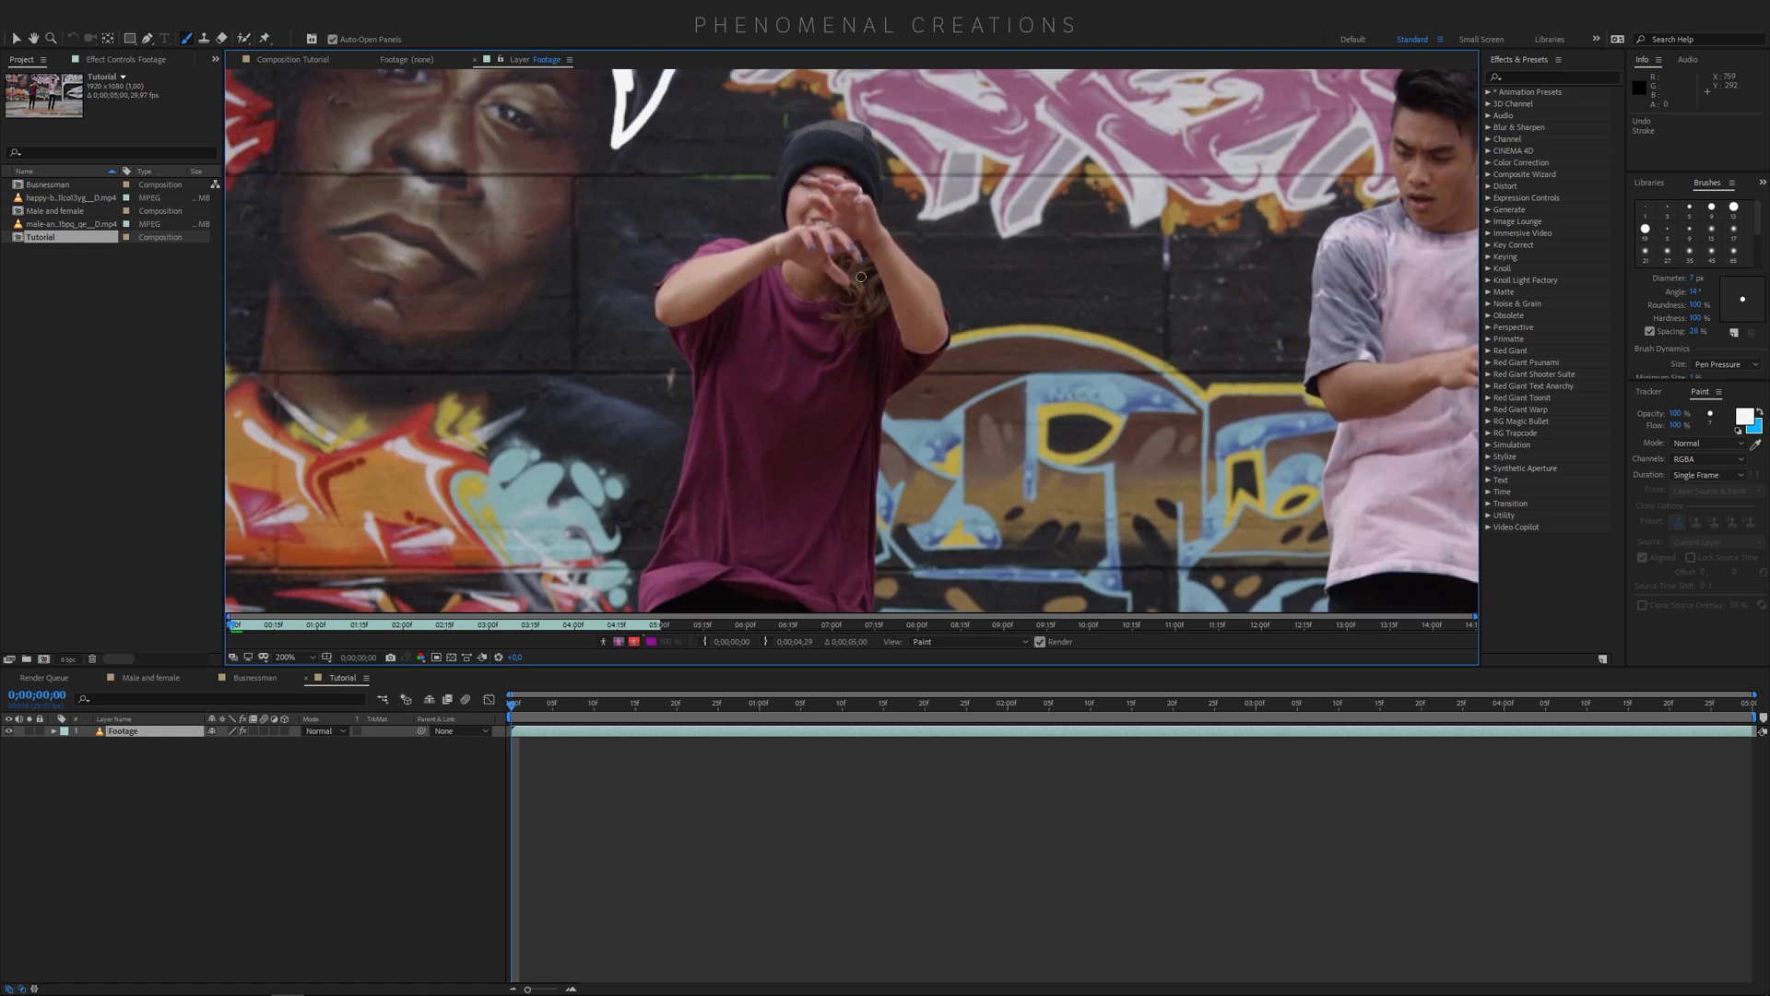
drag(865, 225, 768, 286)
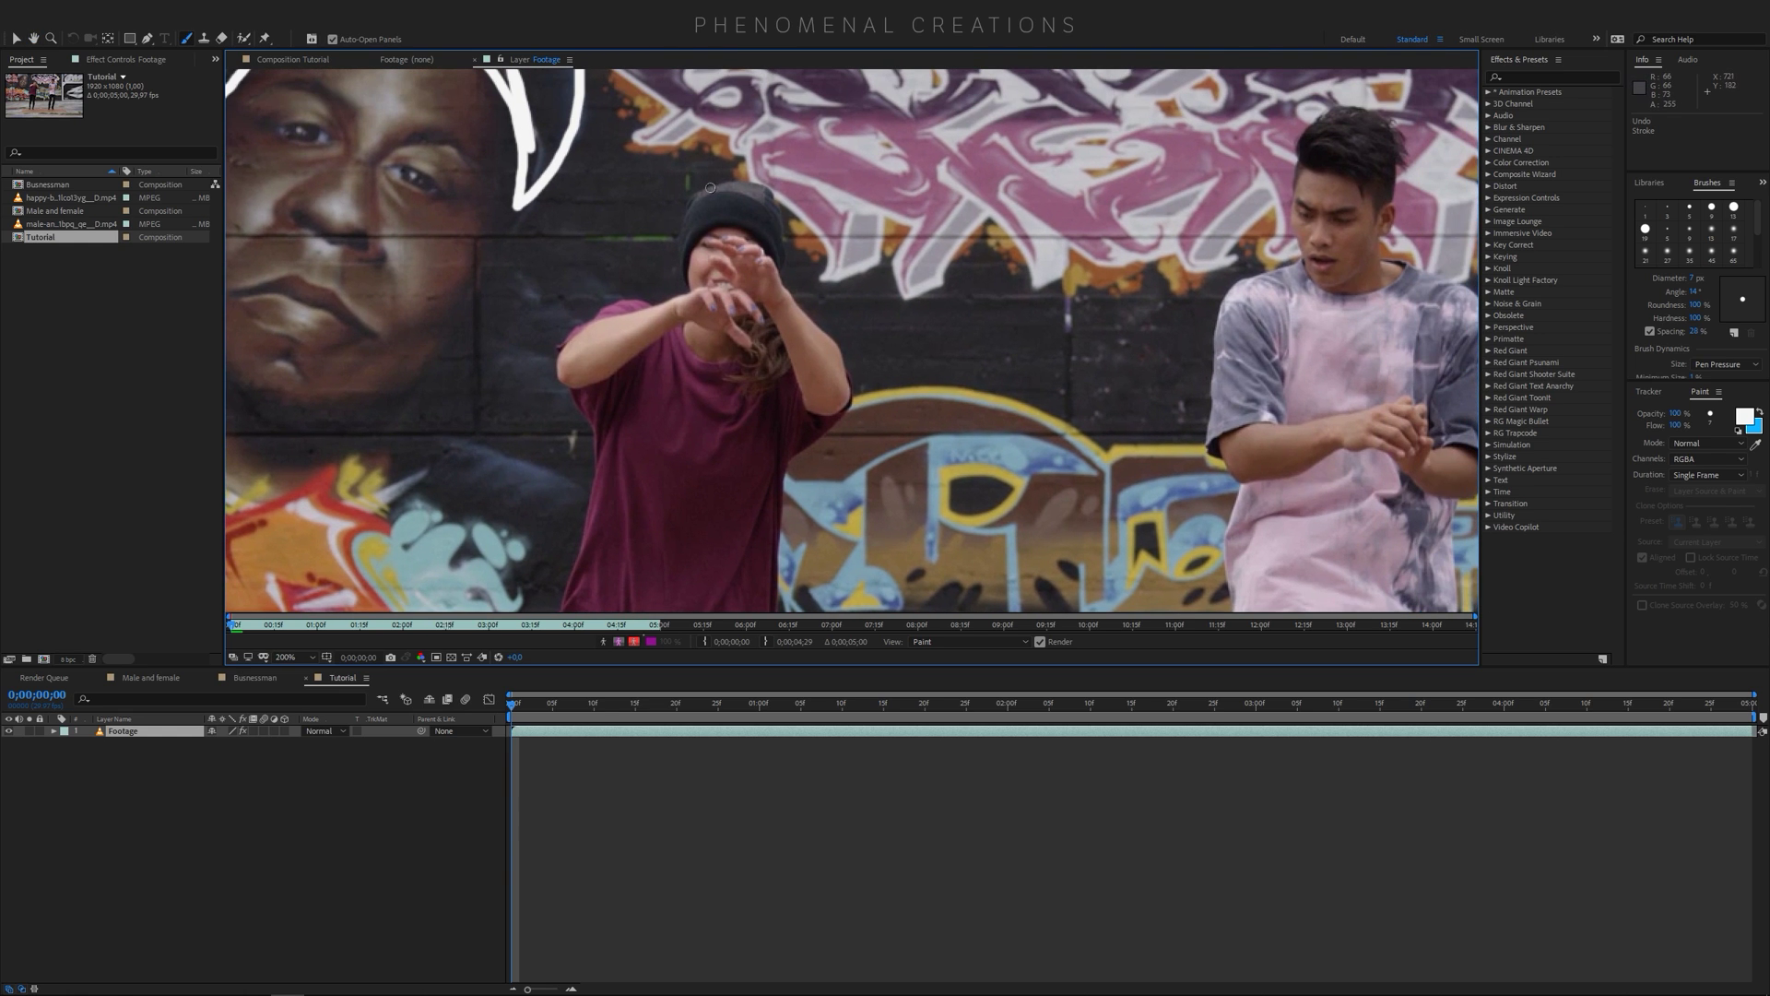
mouse_move(712, 187)
mouse_down()
mouse_move(771, 189)
mouse_move(782, 207)
mouse_move(782, 325)
mouse_move(846, 432)
mouse_move(786, 537)
mouse_move(839, 246)
mouse_up()
Advance frame by frame to frame 9, painting short white strokes that follow the female dancer's outline
key(Page_Down)
key(Page_Down)
key(Page_Down)
key(Page_Down)
key(Page_Down)
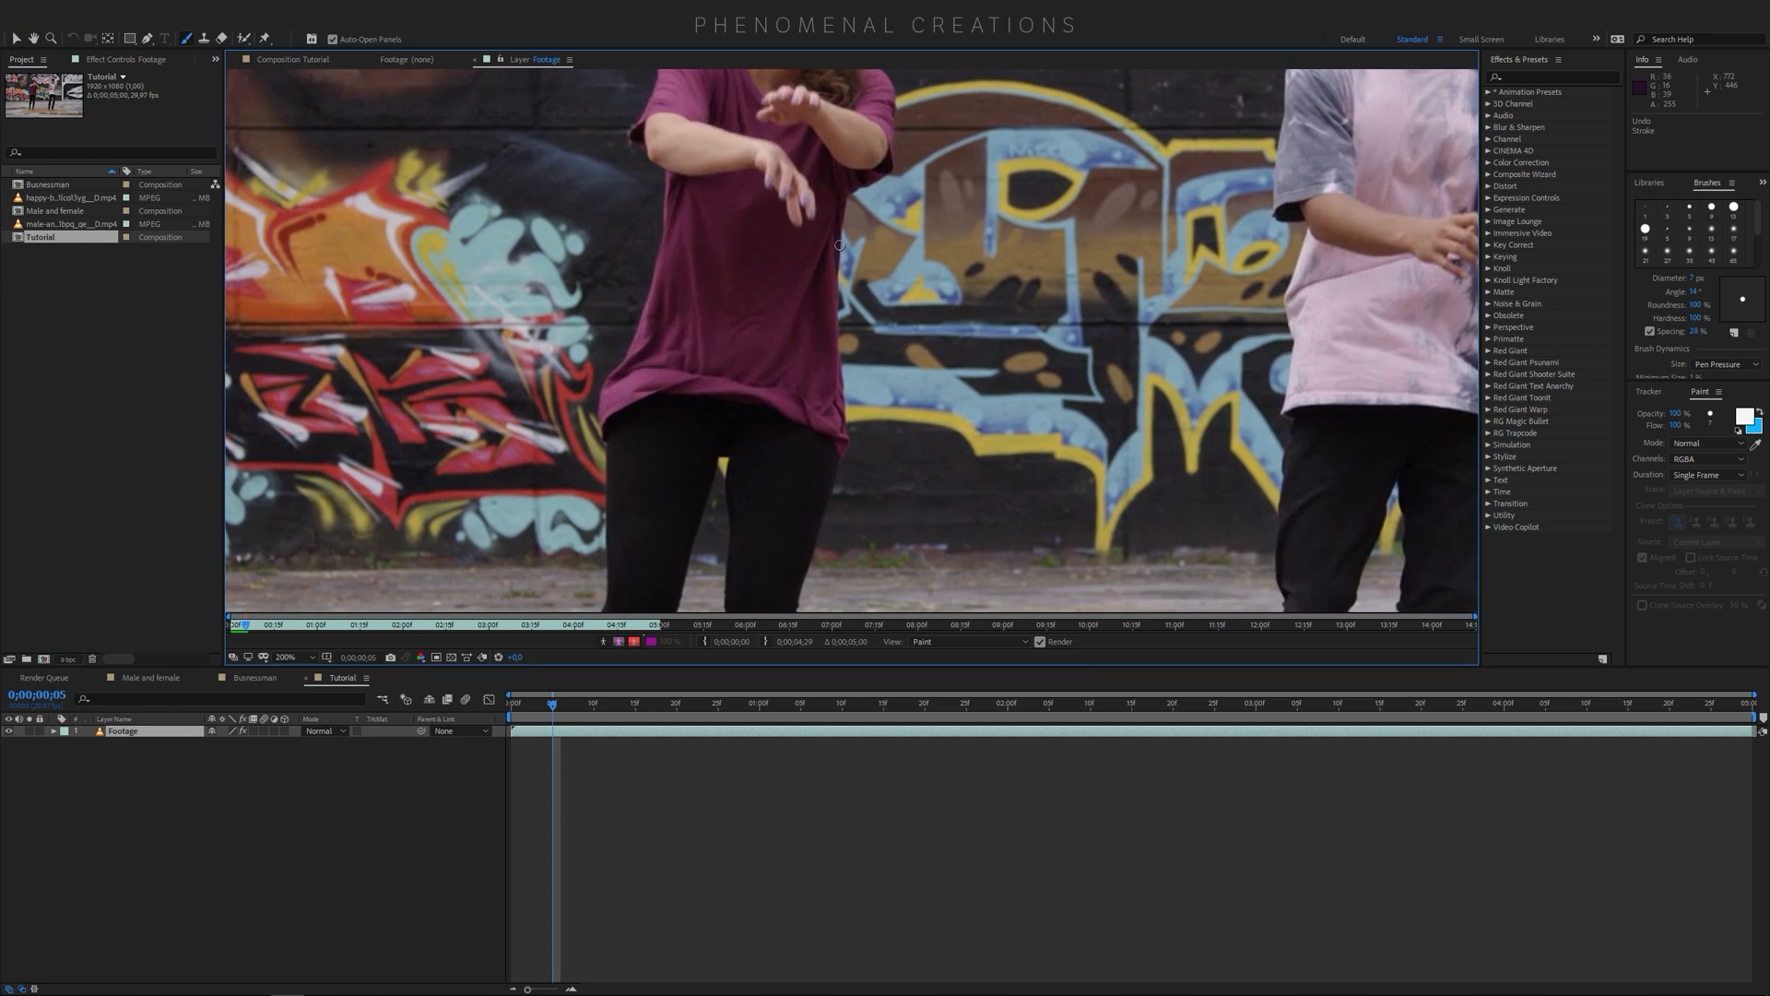
mouse_move(894, 280)
mouse_down()
mouse_move(947, 351)
mouse_move(793, 310)
mouse_move(809, 503)
mouse_move(786, 582)
mouse_up()
key(Page_Down)
key(Page_Down)
key(Page_Down)
key(Page_Down)
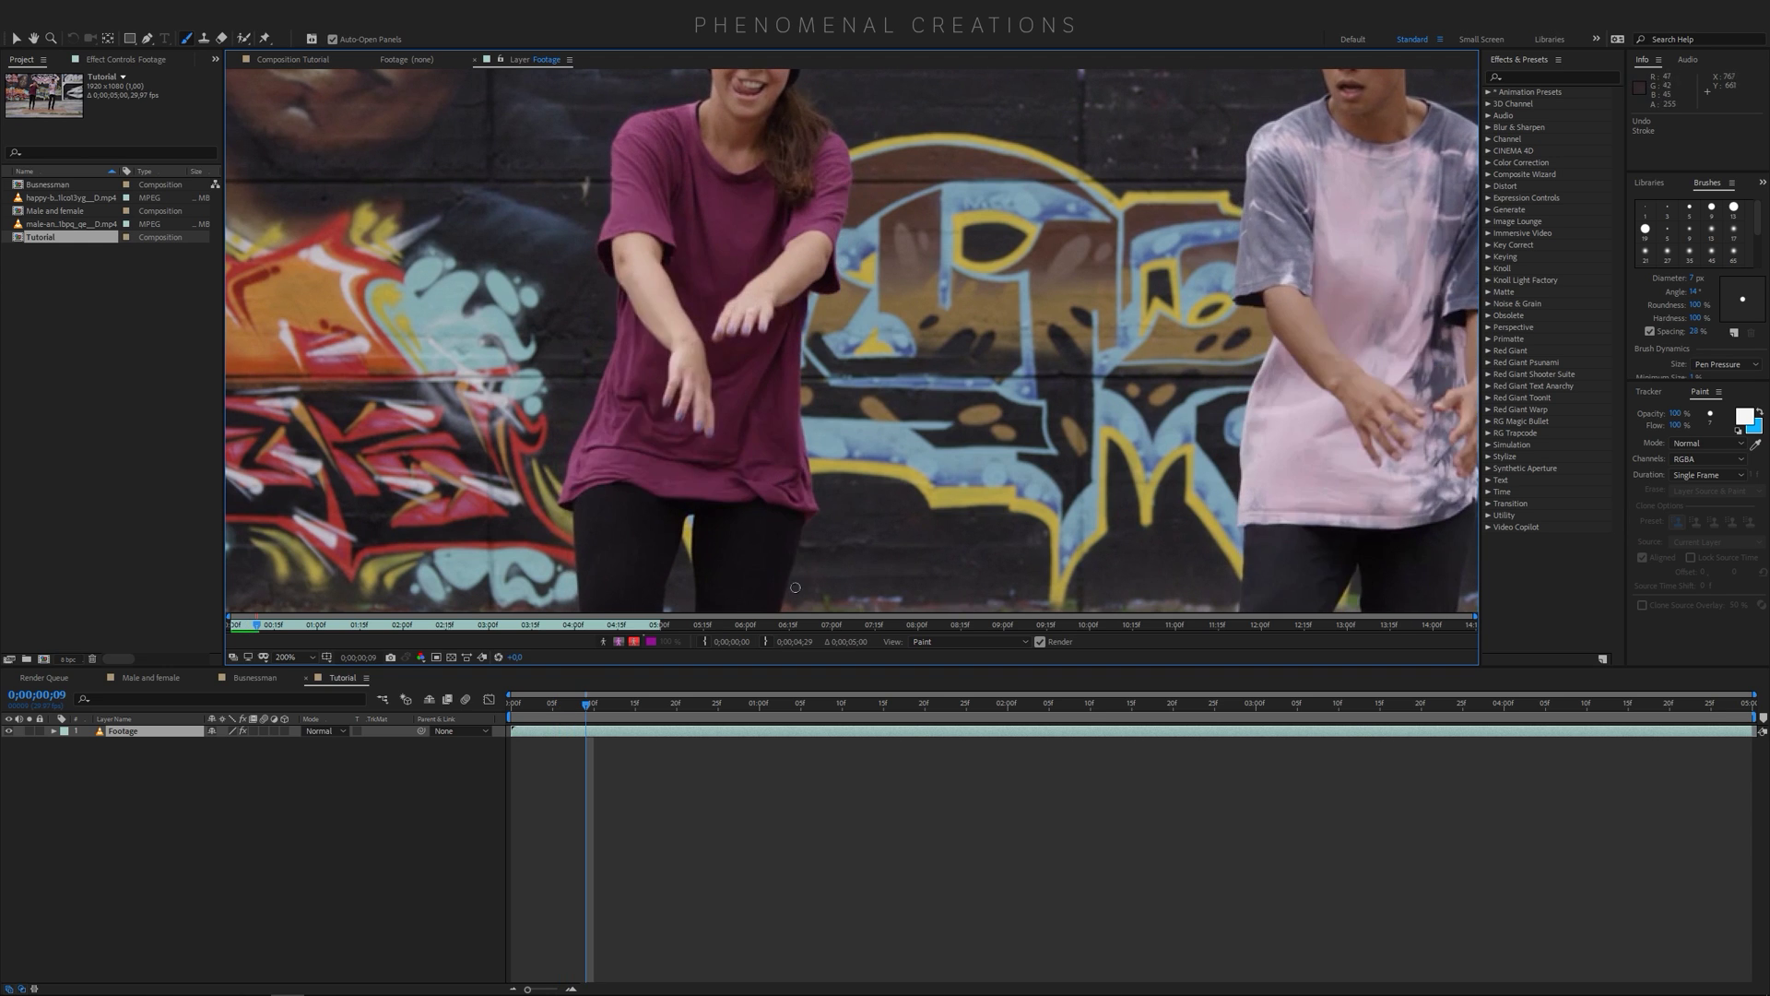
Play the footage and step back and forth through the painted frames to review the single-frame strokes
scroll(867, 373, down, 2)
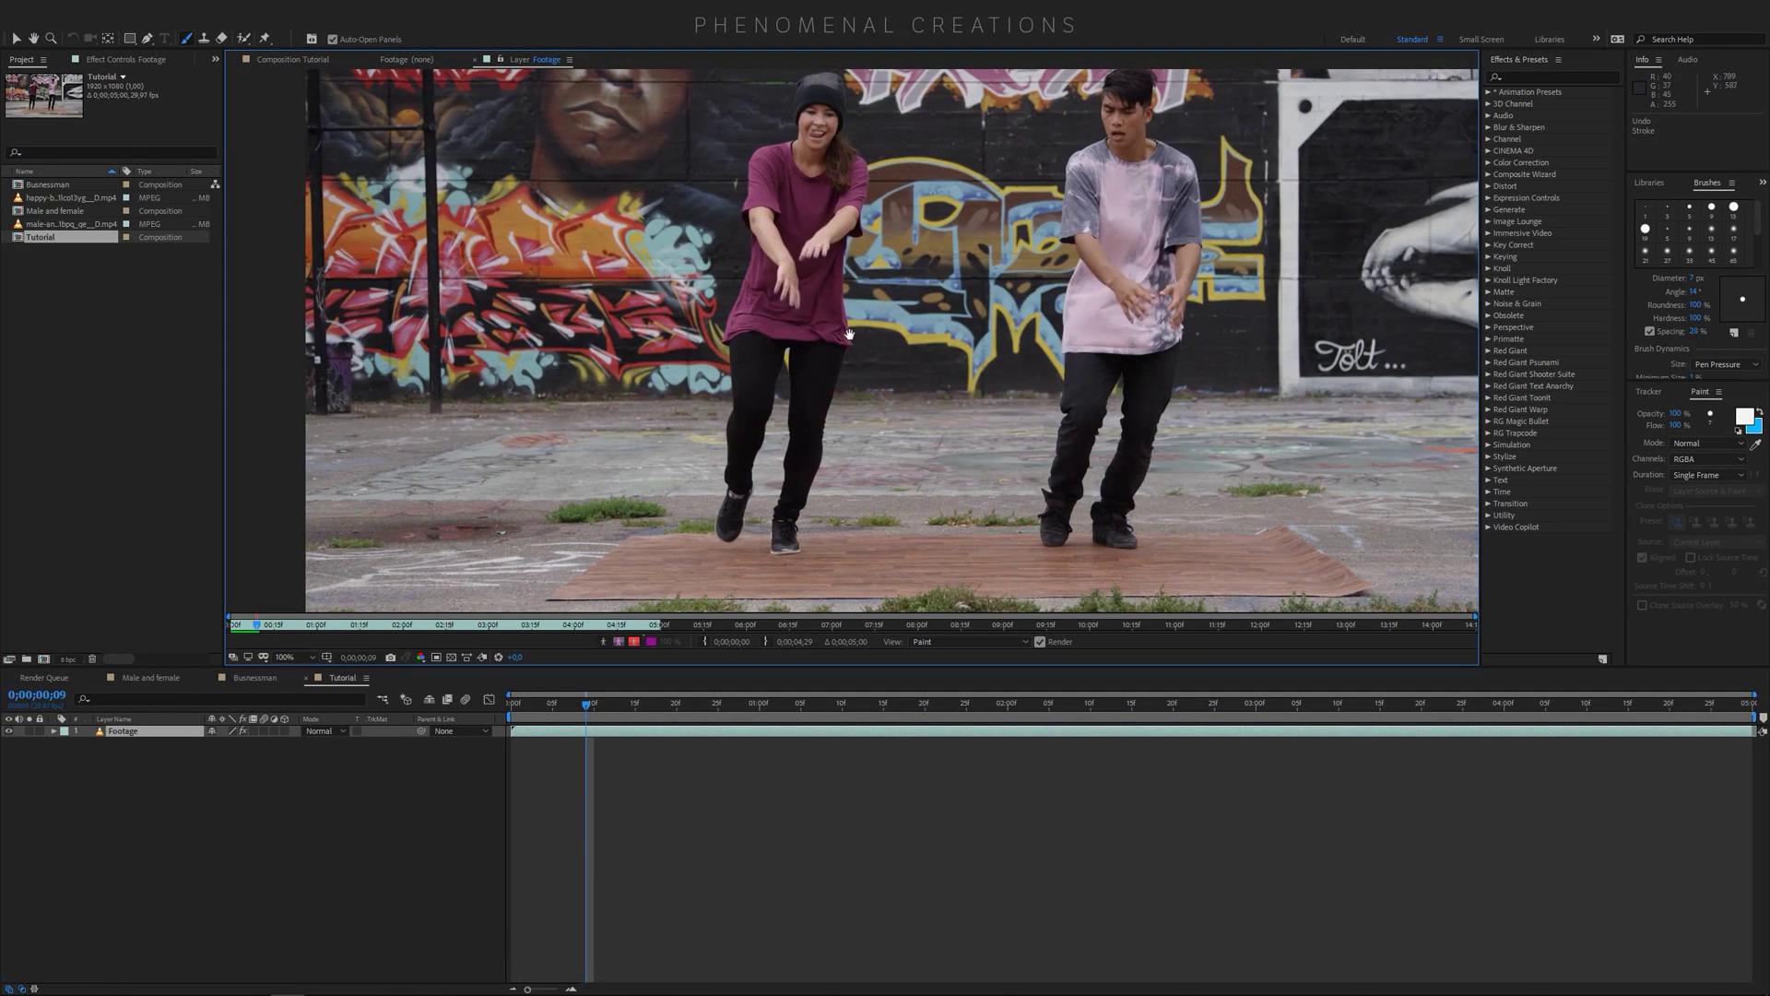
key(space)
key(ctrl+b)
key(Page_Up)
key(Page_Up)
key(Page_Up)
key(space)
key(space)
key(Page_Up)
key(Page_Up)
key(Page_Up)
key(Page_Up)
key(Page_Up)
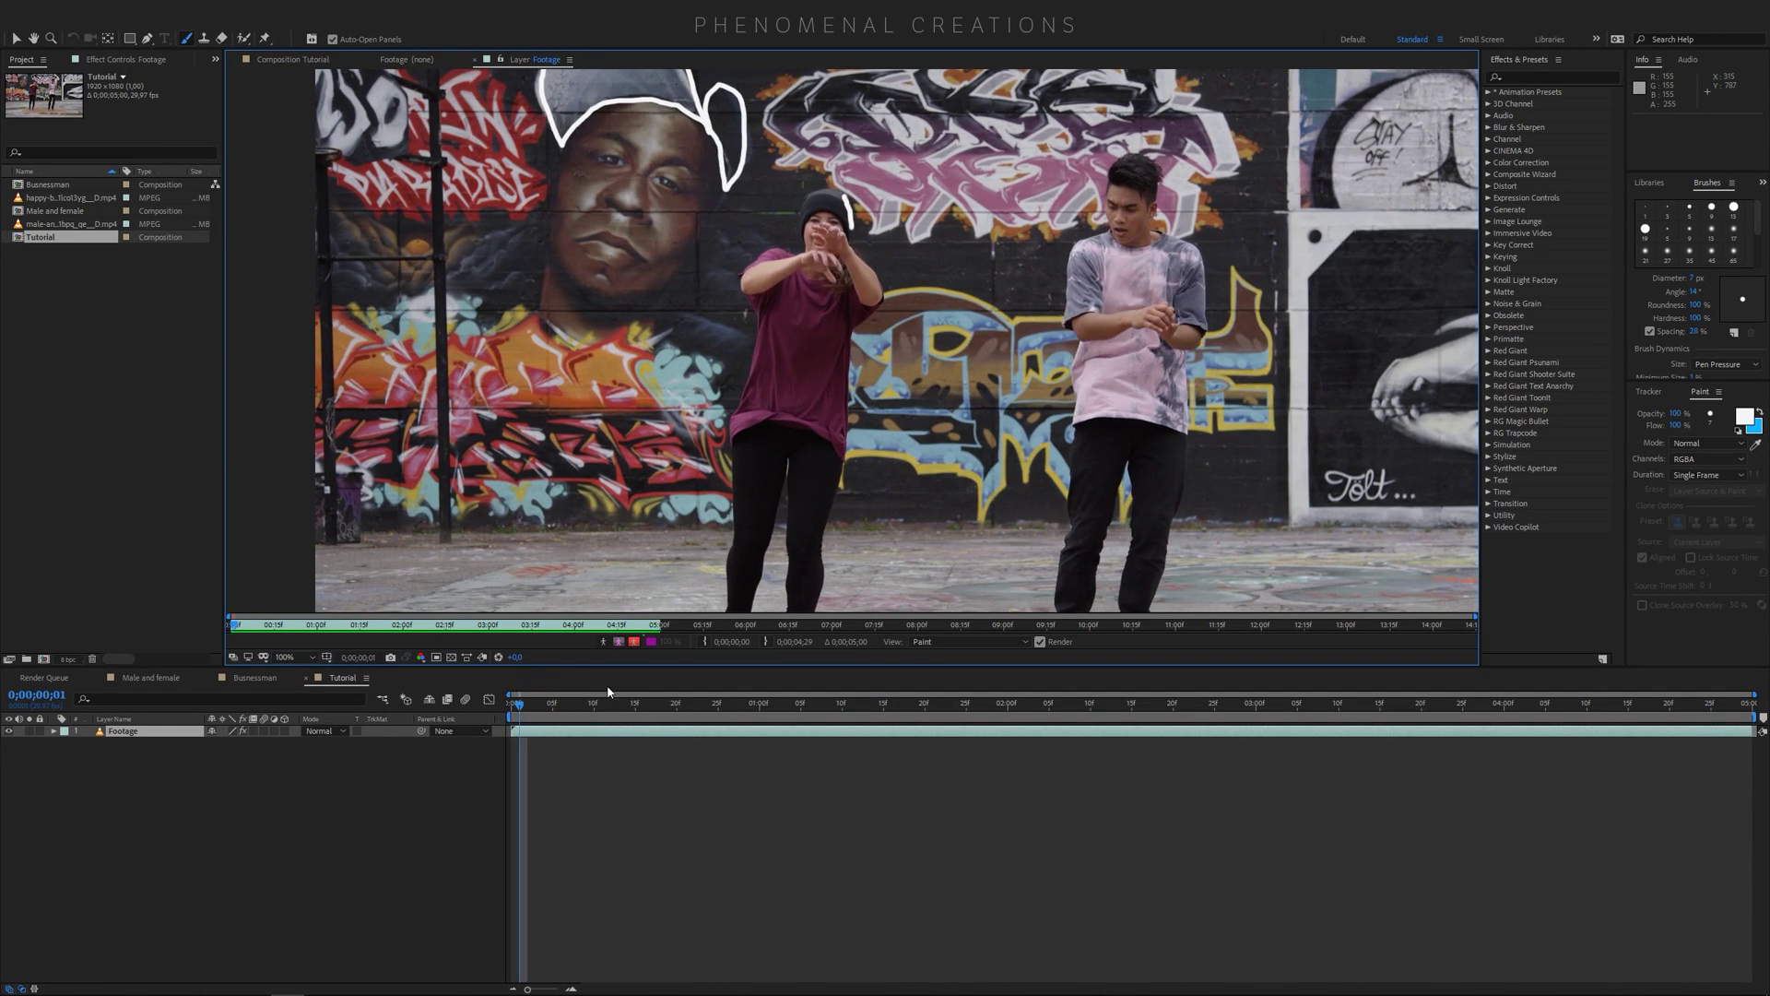
key(Page_Down)
key(Page_Down)
key(Page_Down)
key(Page_Down)
key(Page_Down)
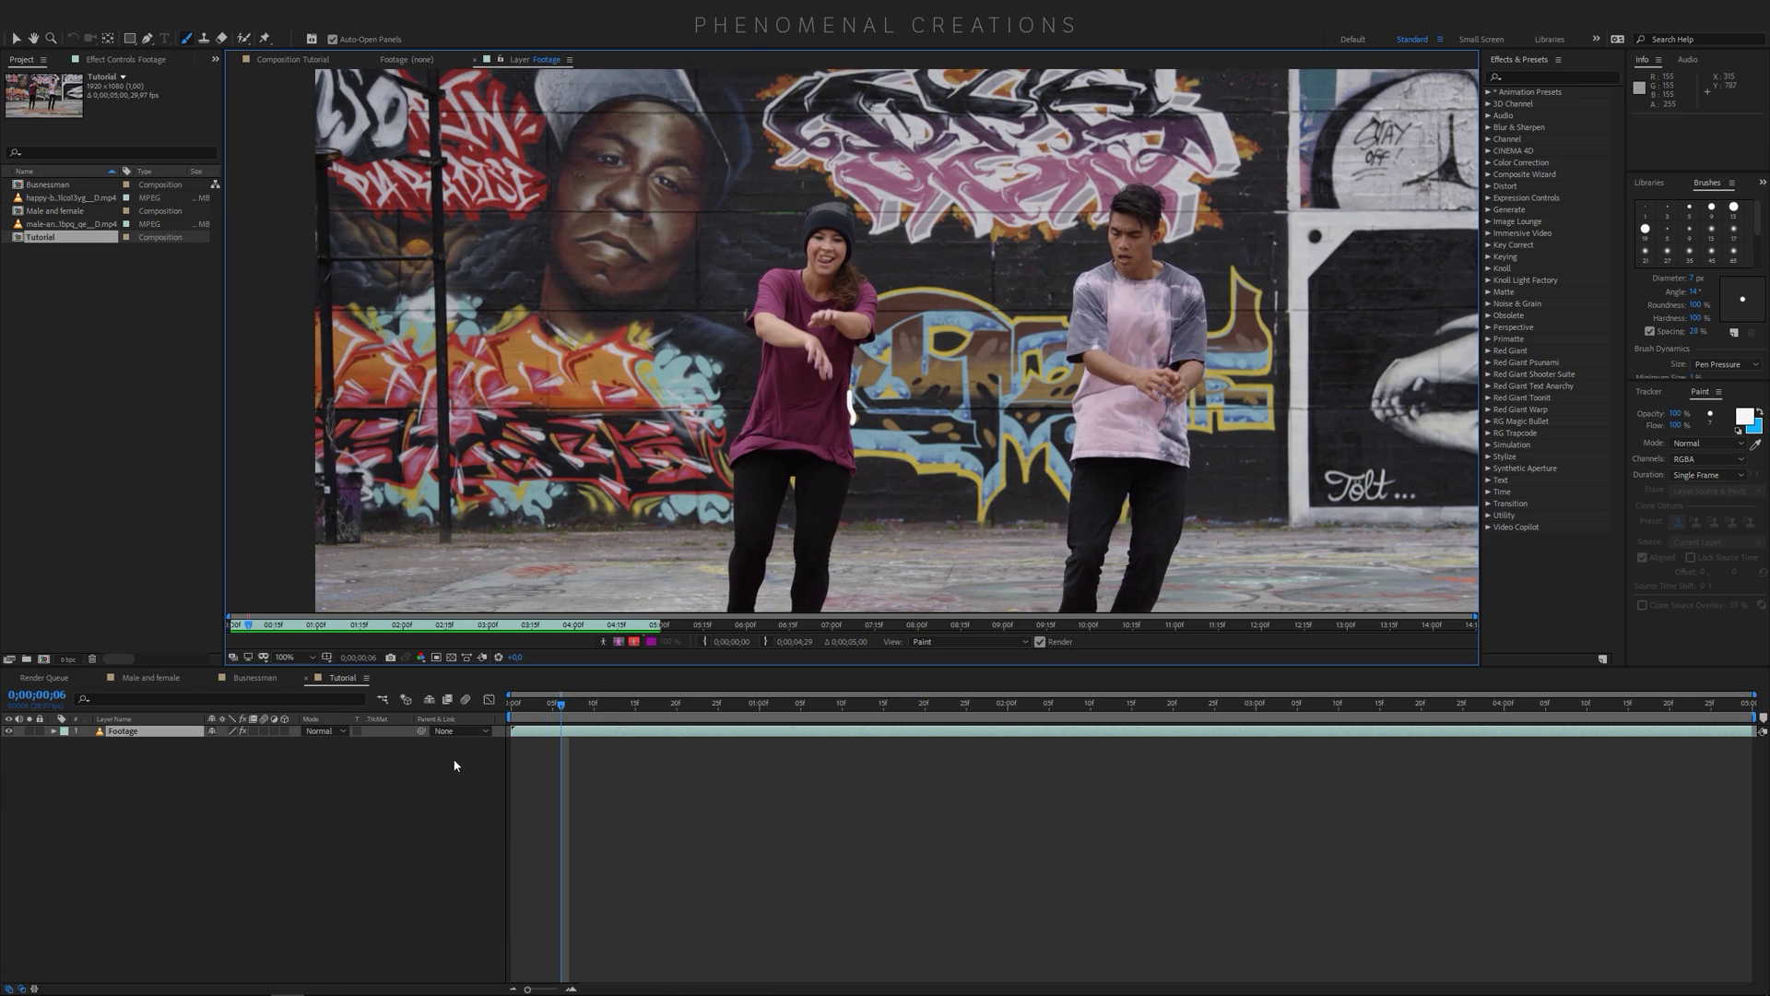
Switch to the Businessmen composition and play its painted scribble animation, including from frame 8
click(257, 679)
key(space)
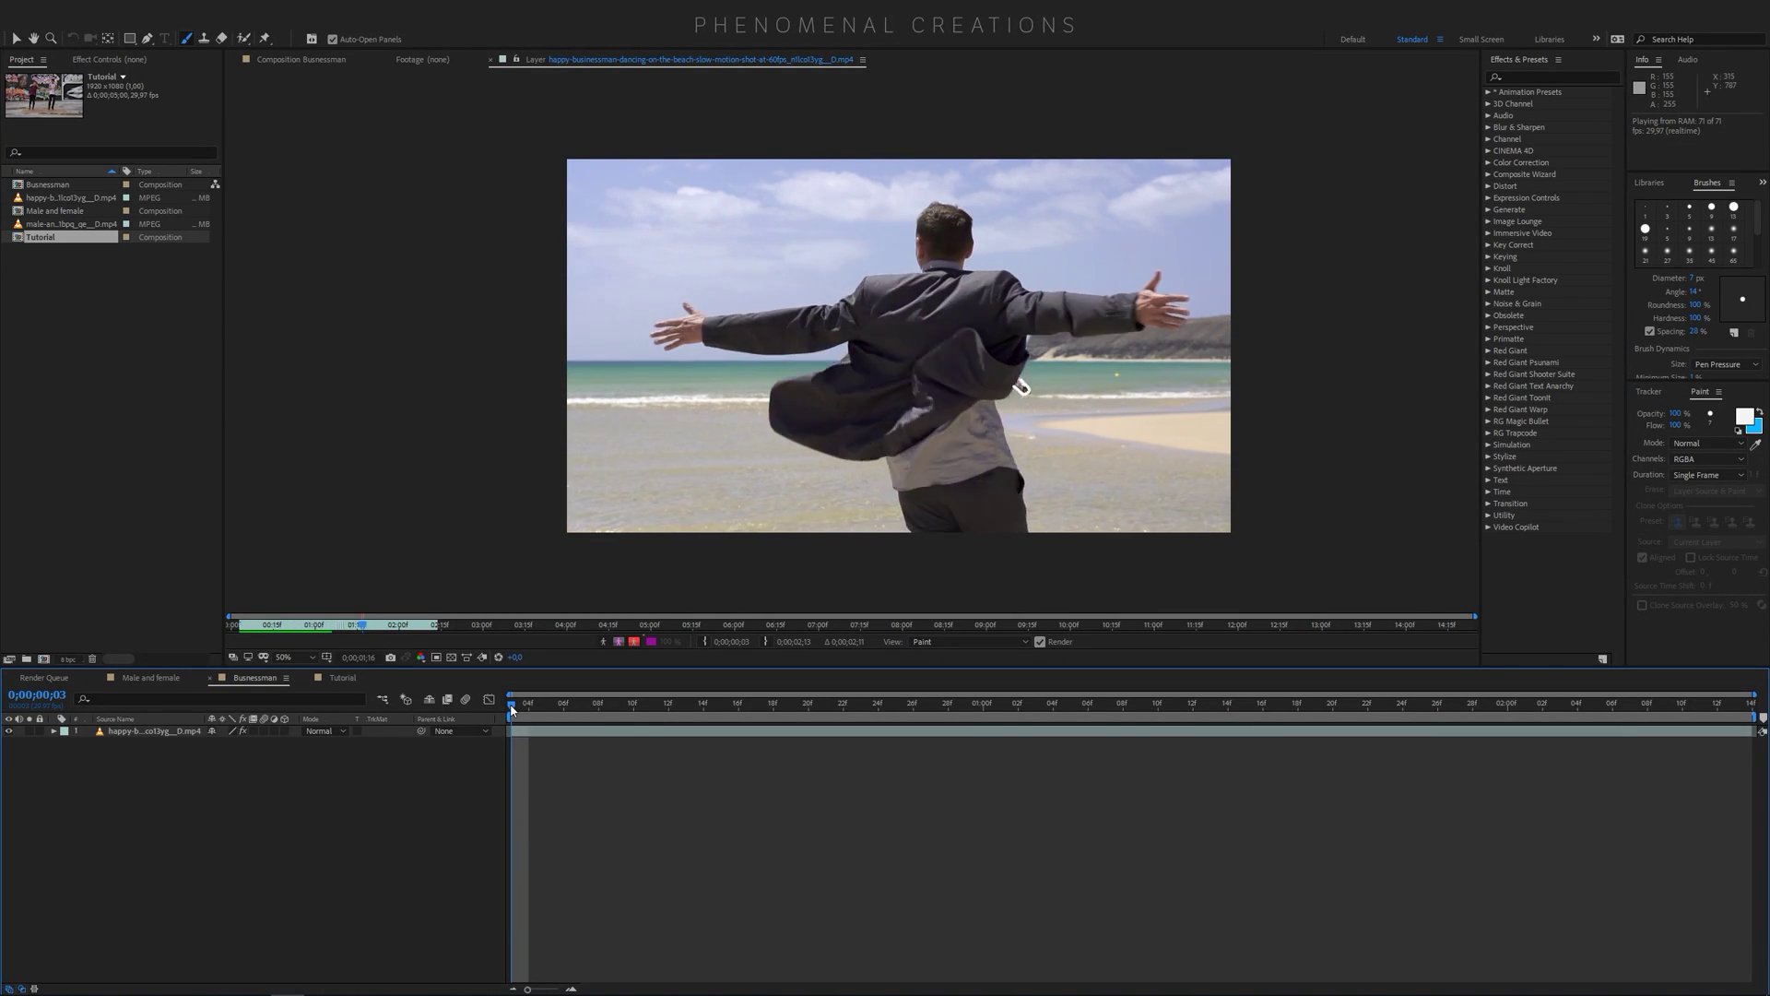
key(space)
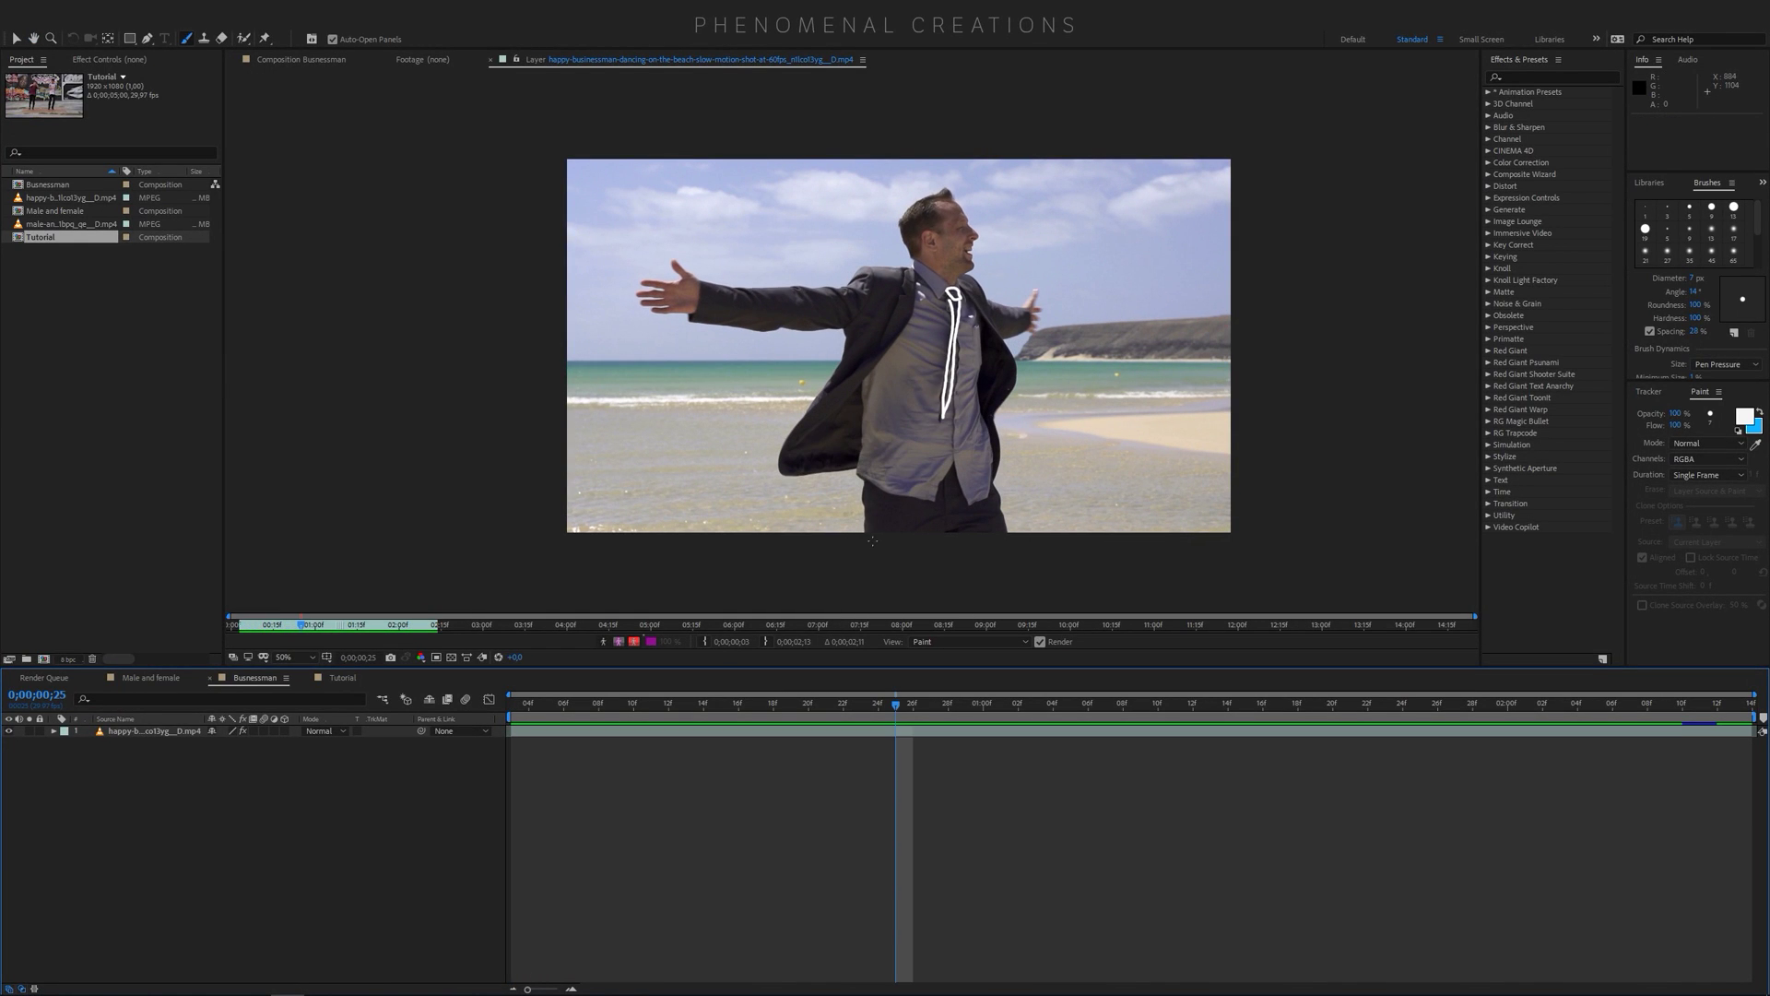
drag(515, 707, 600, 726)
key(space)
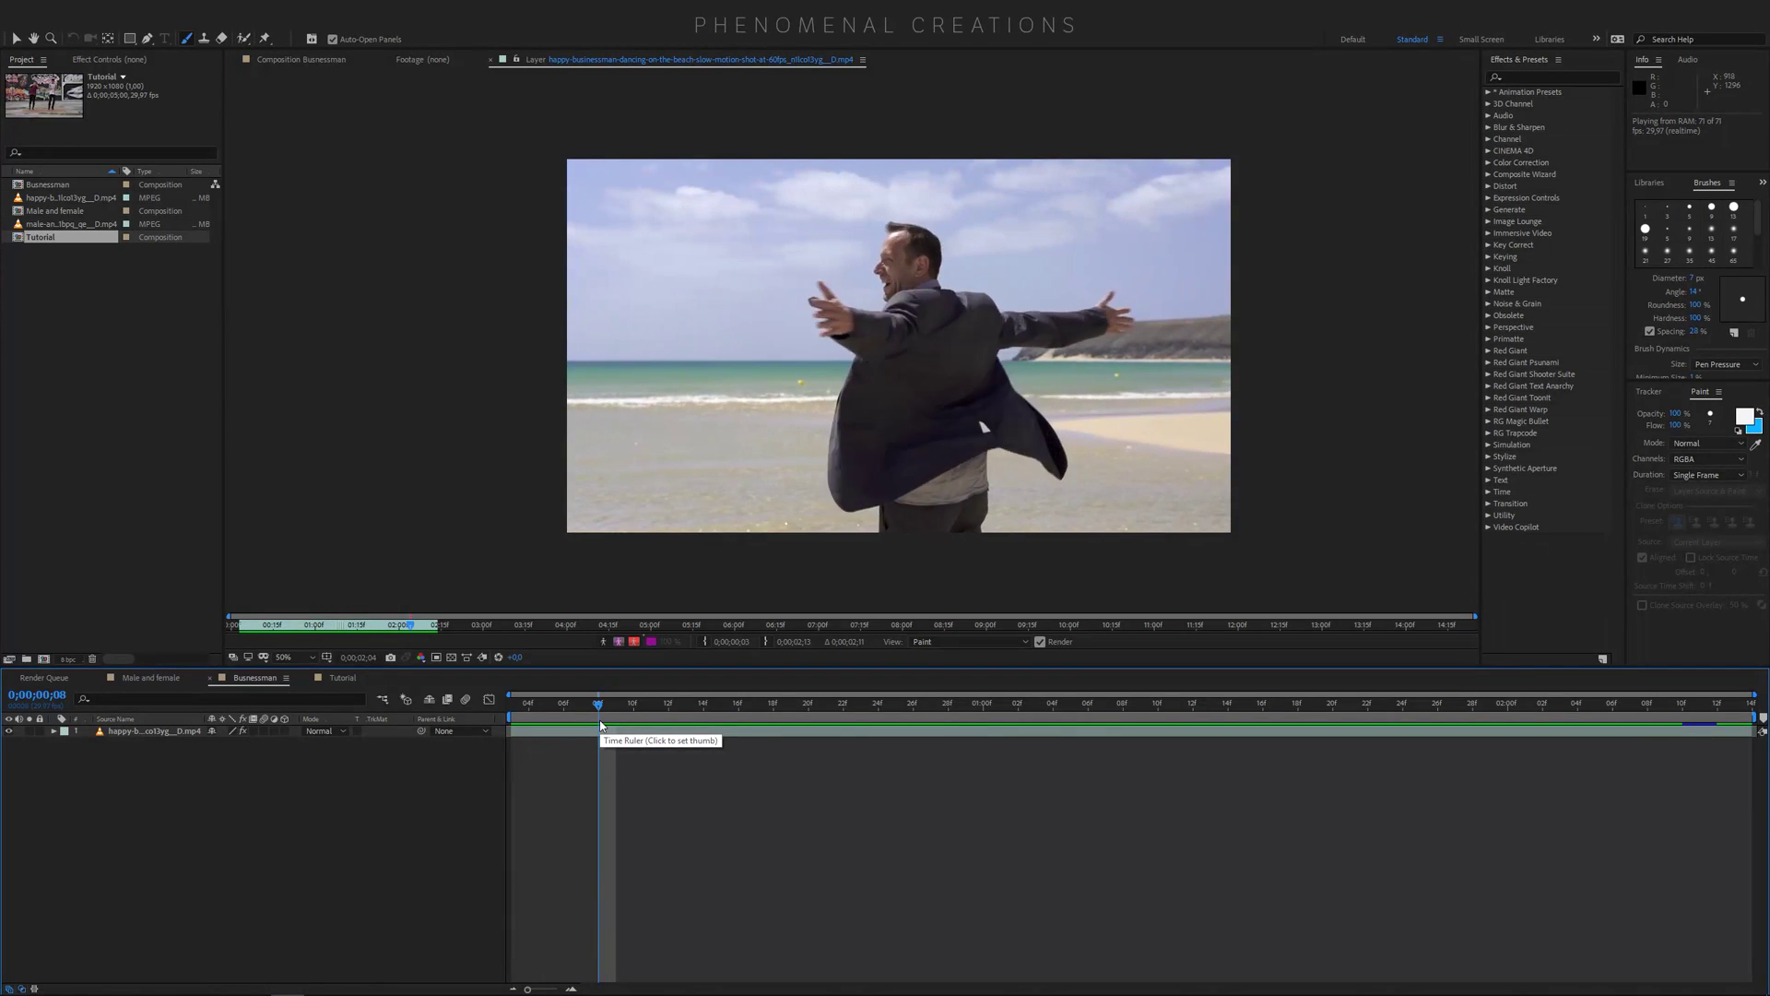
key(space)
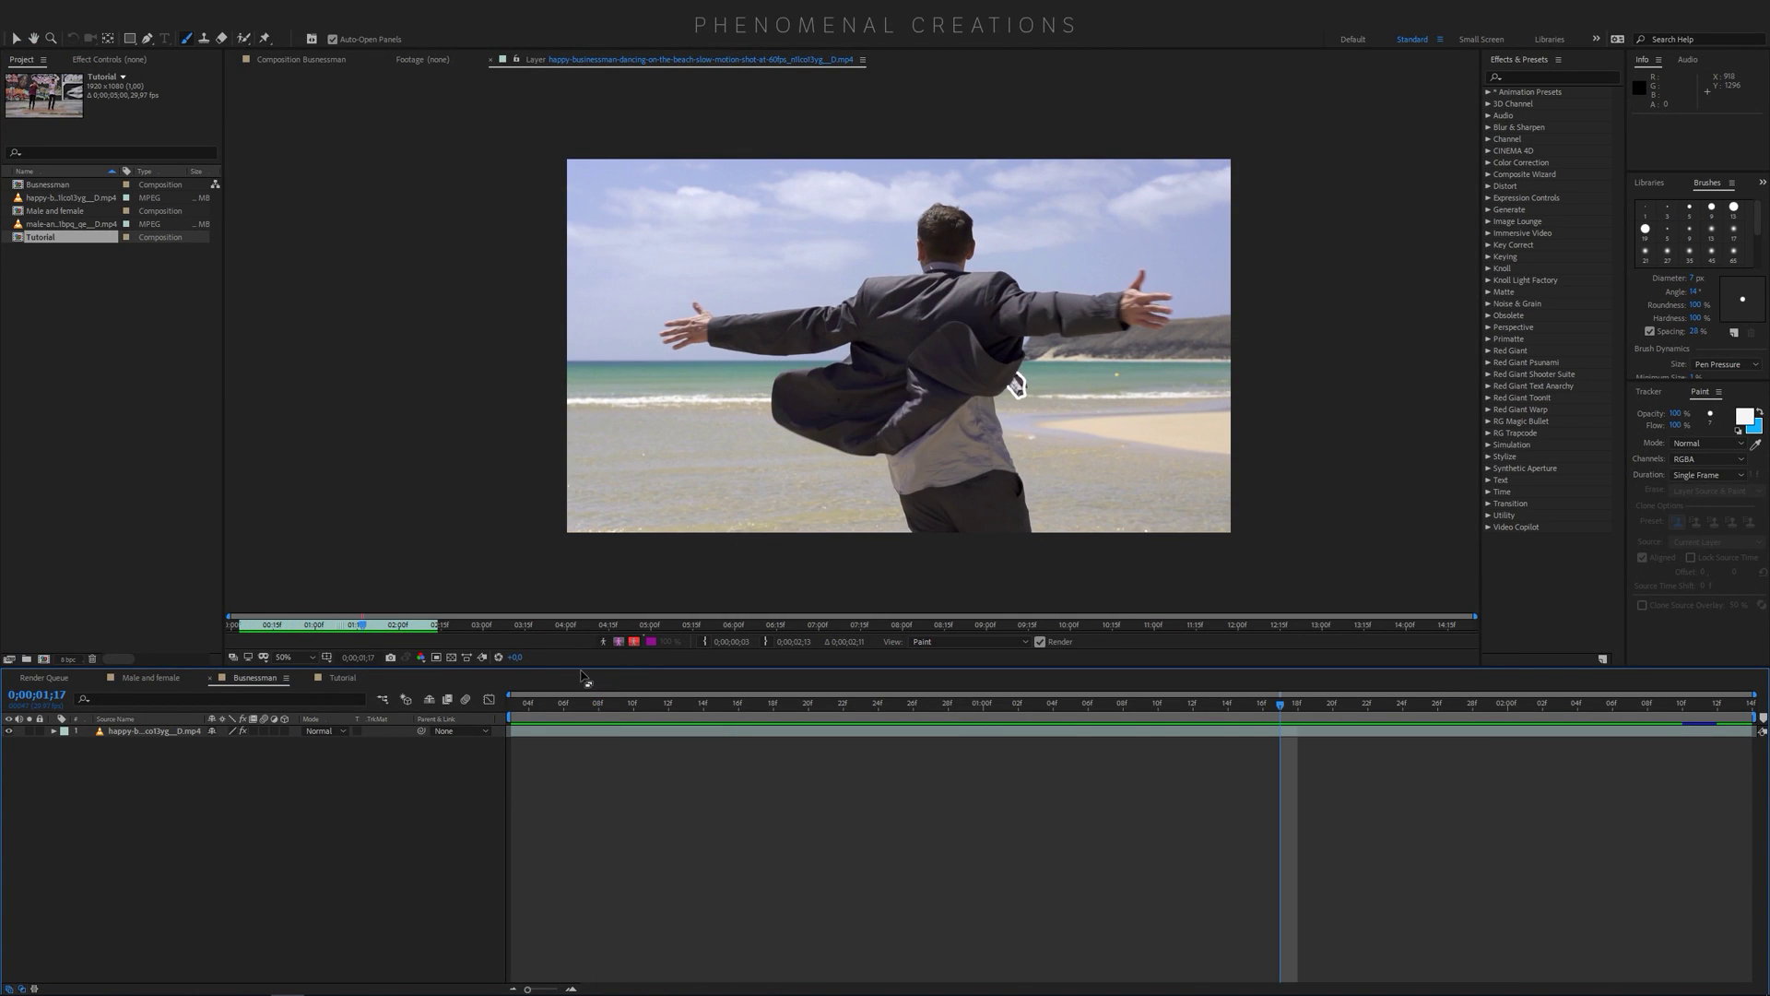
Return to the Tutorial composition and scrub the footage to 0;00;02;19
click(342, 680)
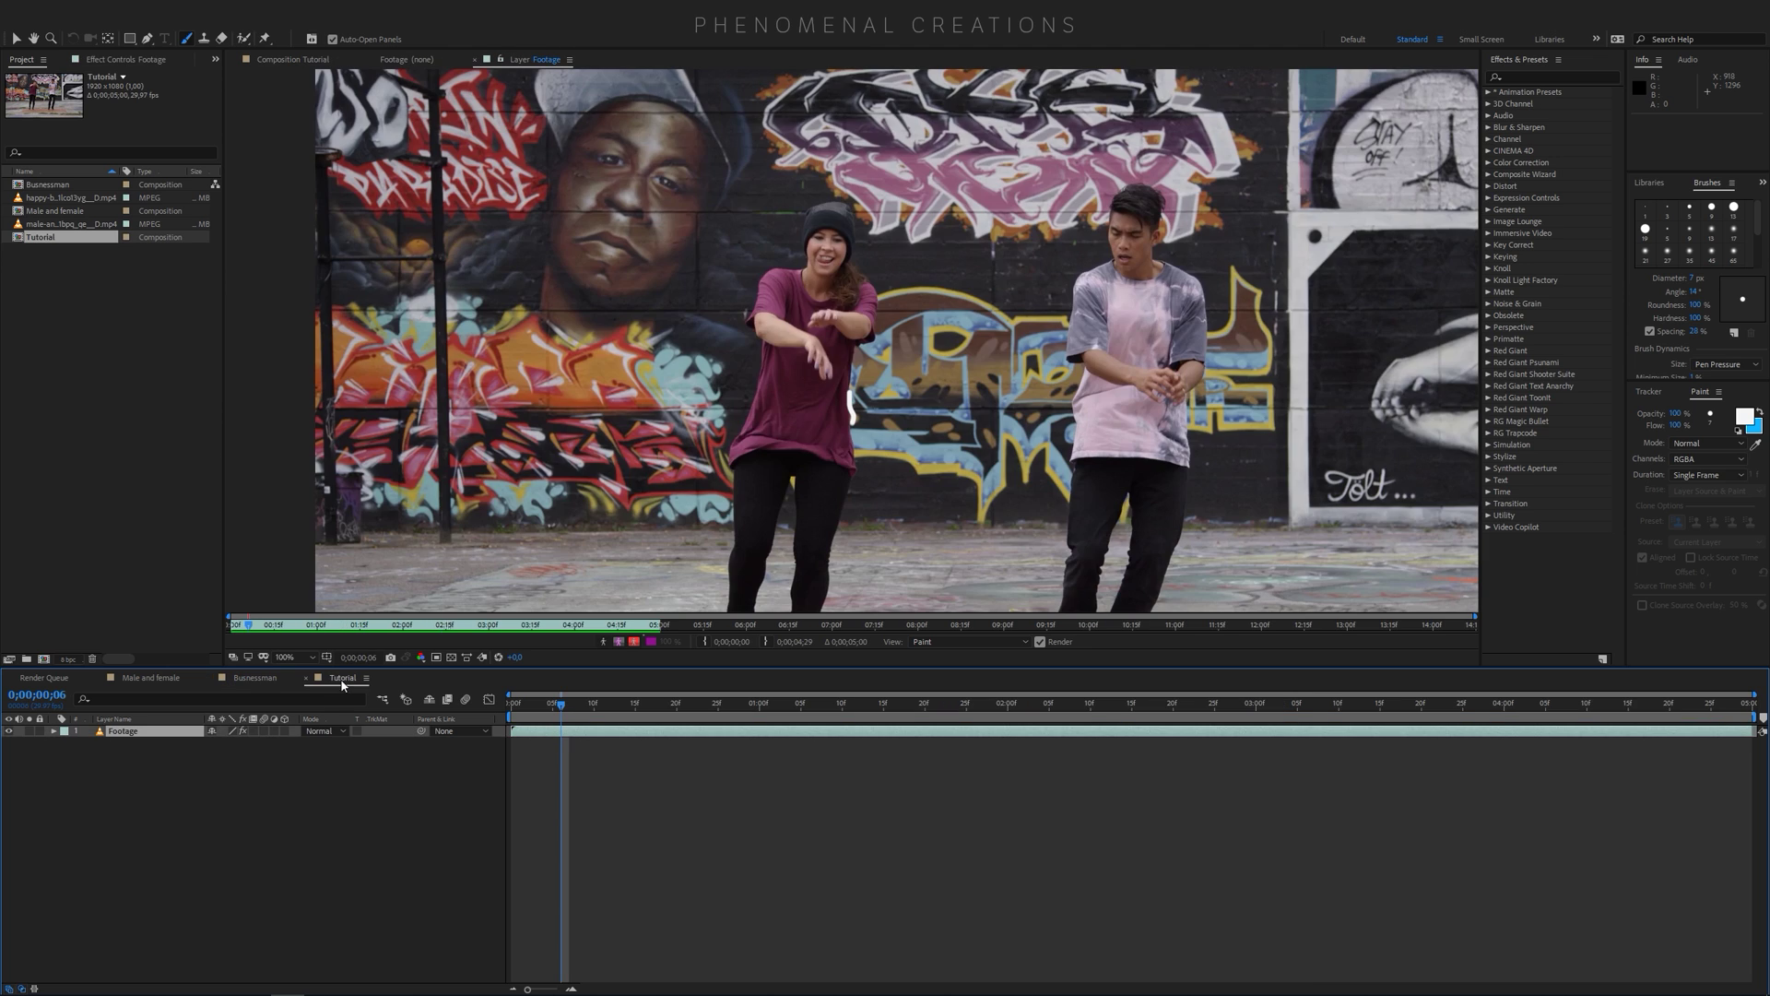
drag(544, 710, 1166, 705)
scroll(993, 458, down, 3)
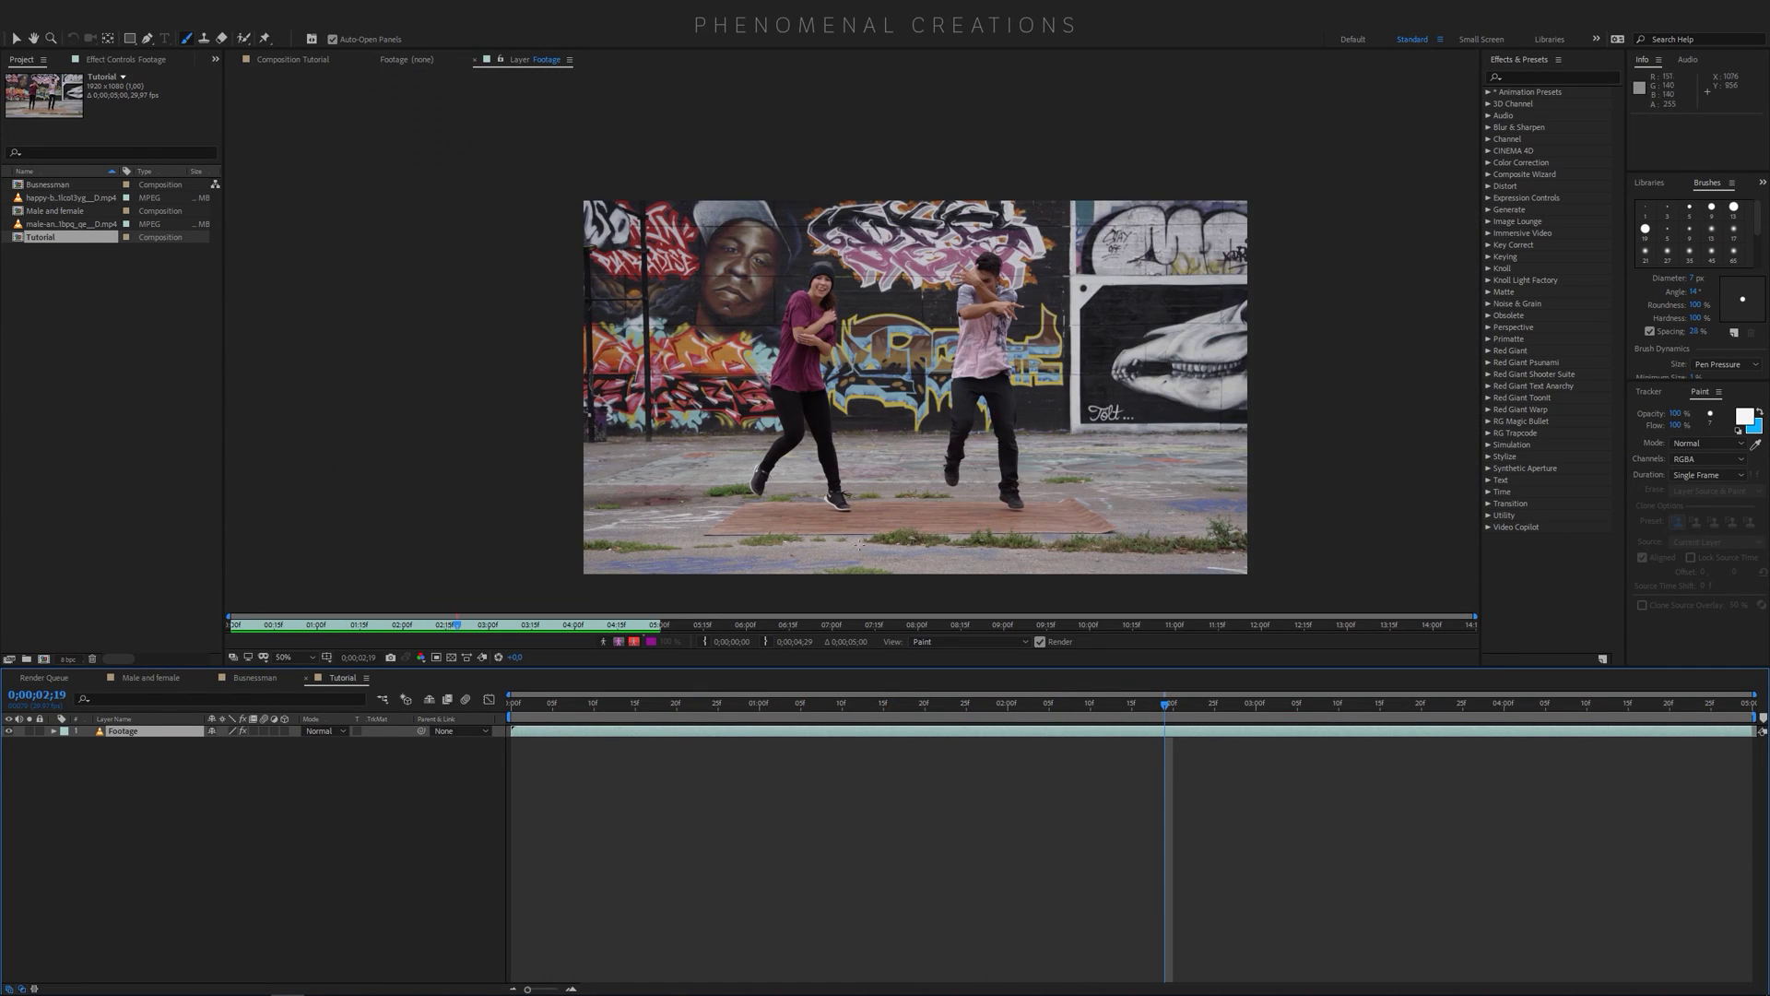
Switch to the Male and female composition, move to 0;00;04;14 and play the finished arrow scribbles in the composition viewer
click(152, 678)
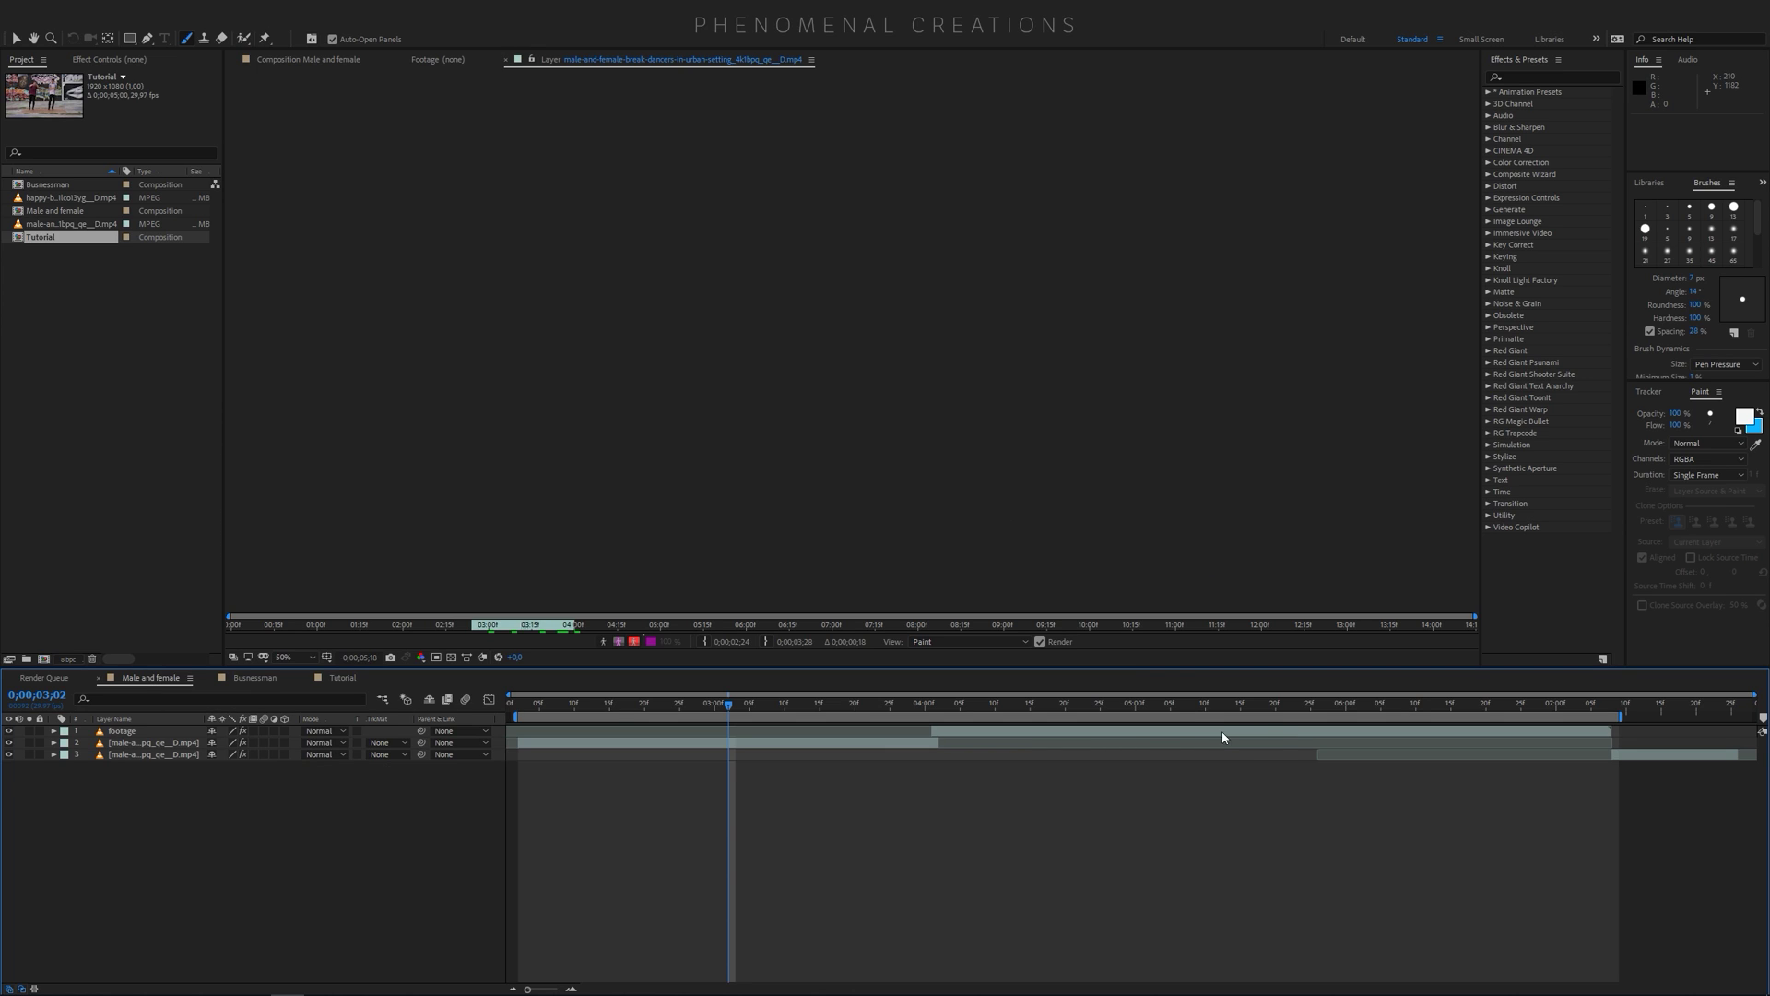
click(1101, 705)
click(1024, 708)
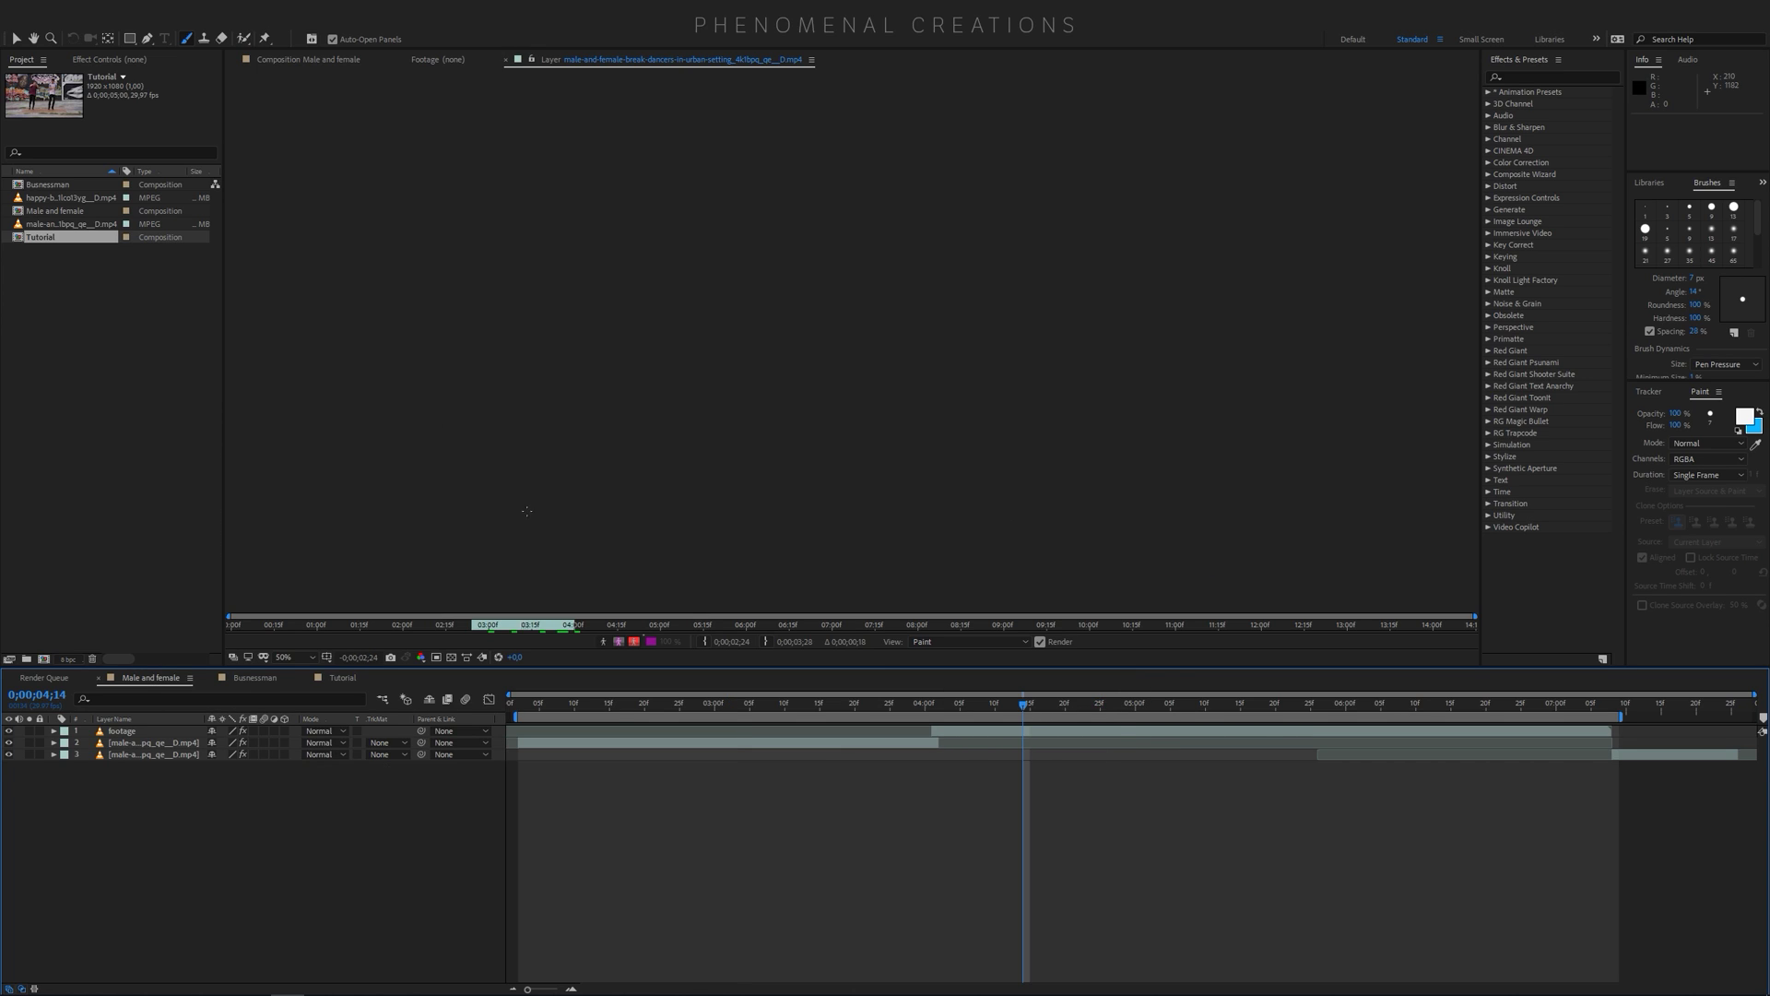
click(342, 67)
key(space)
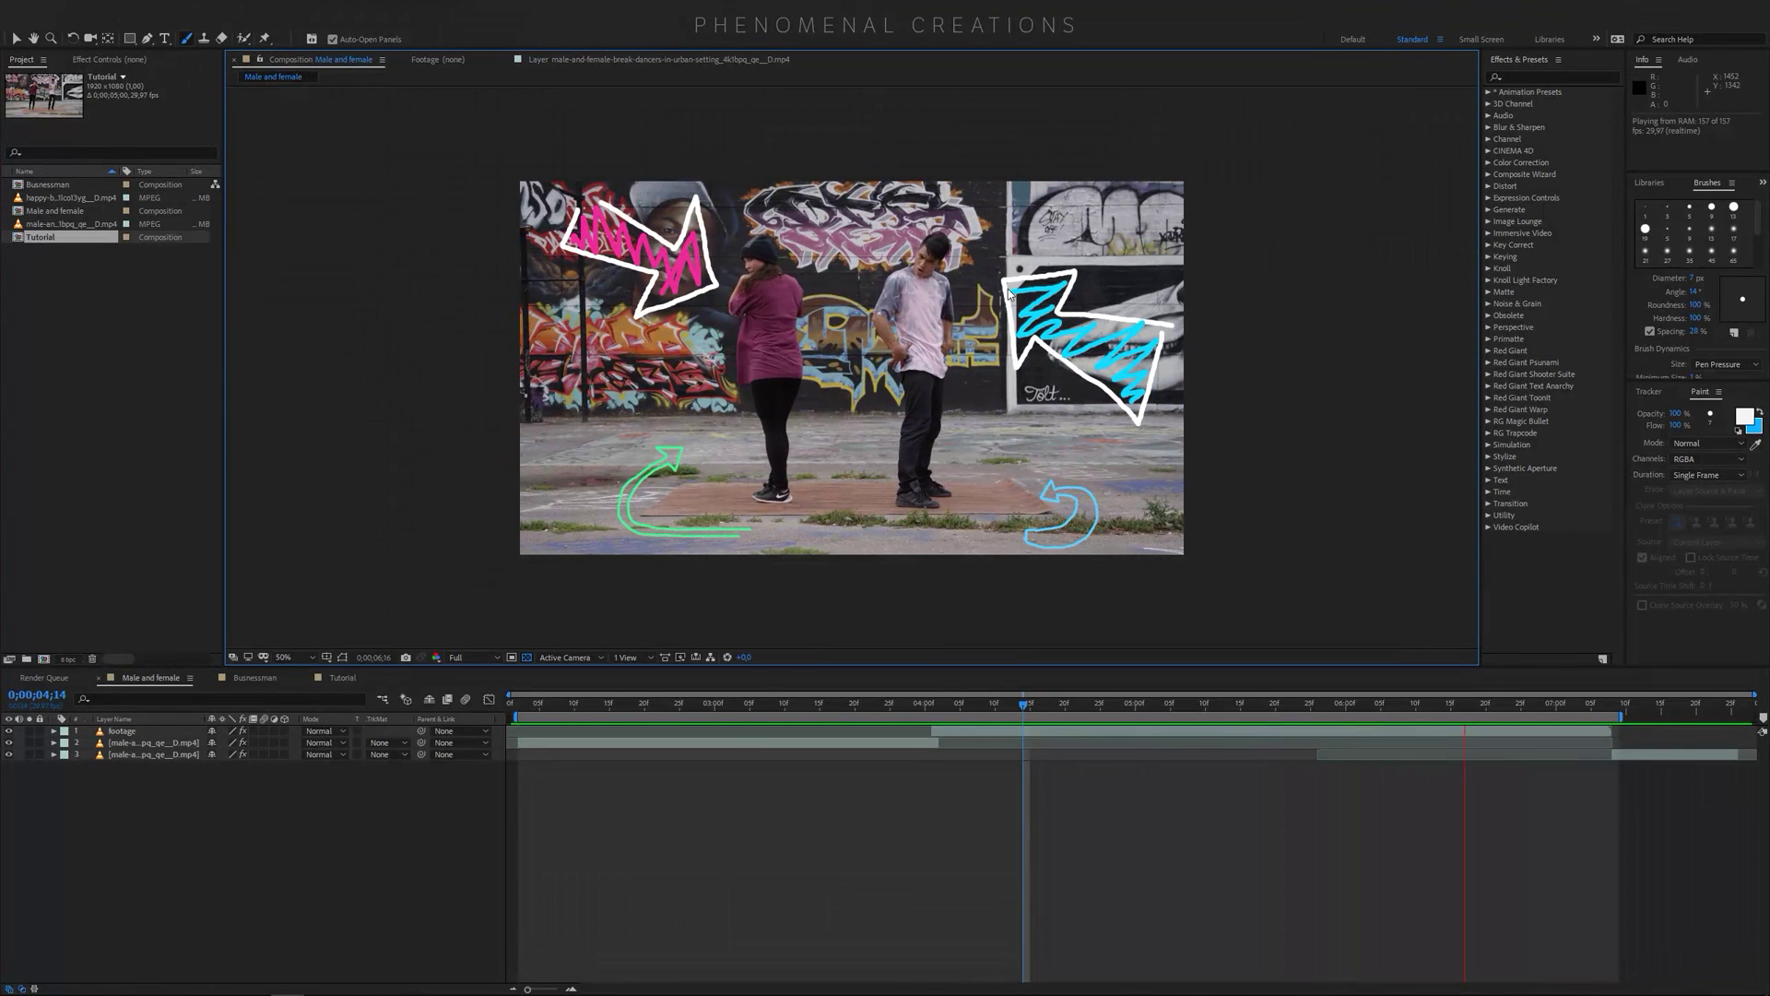
key(ctrl+b)
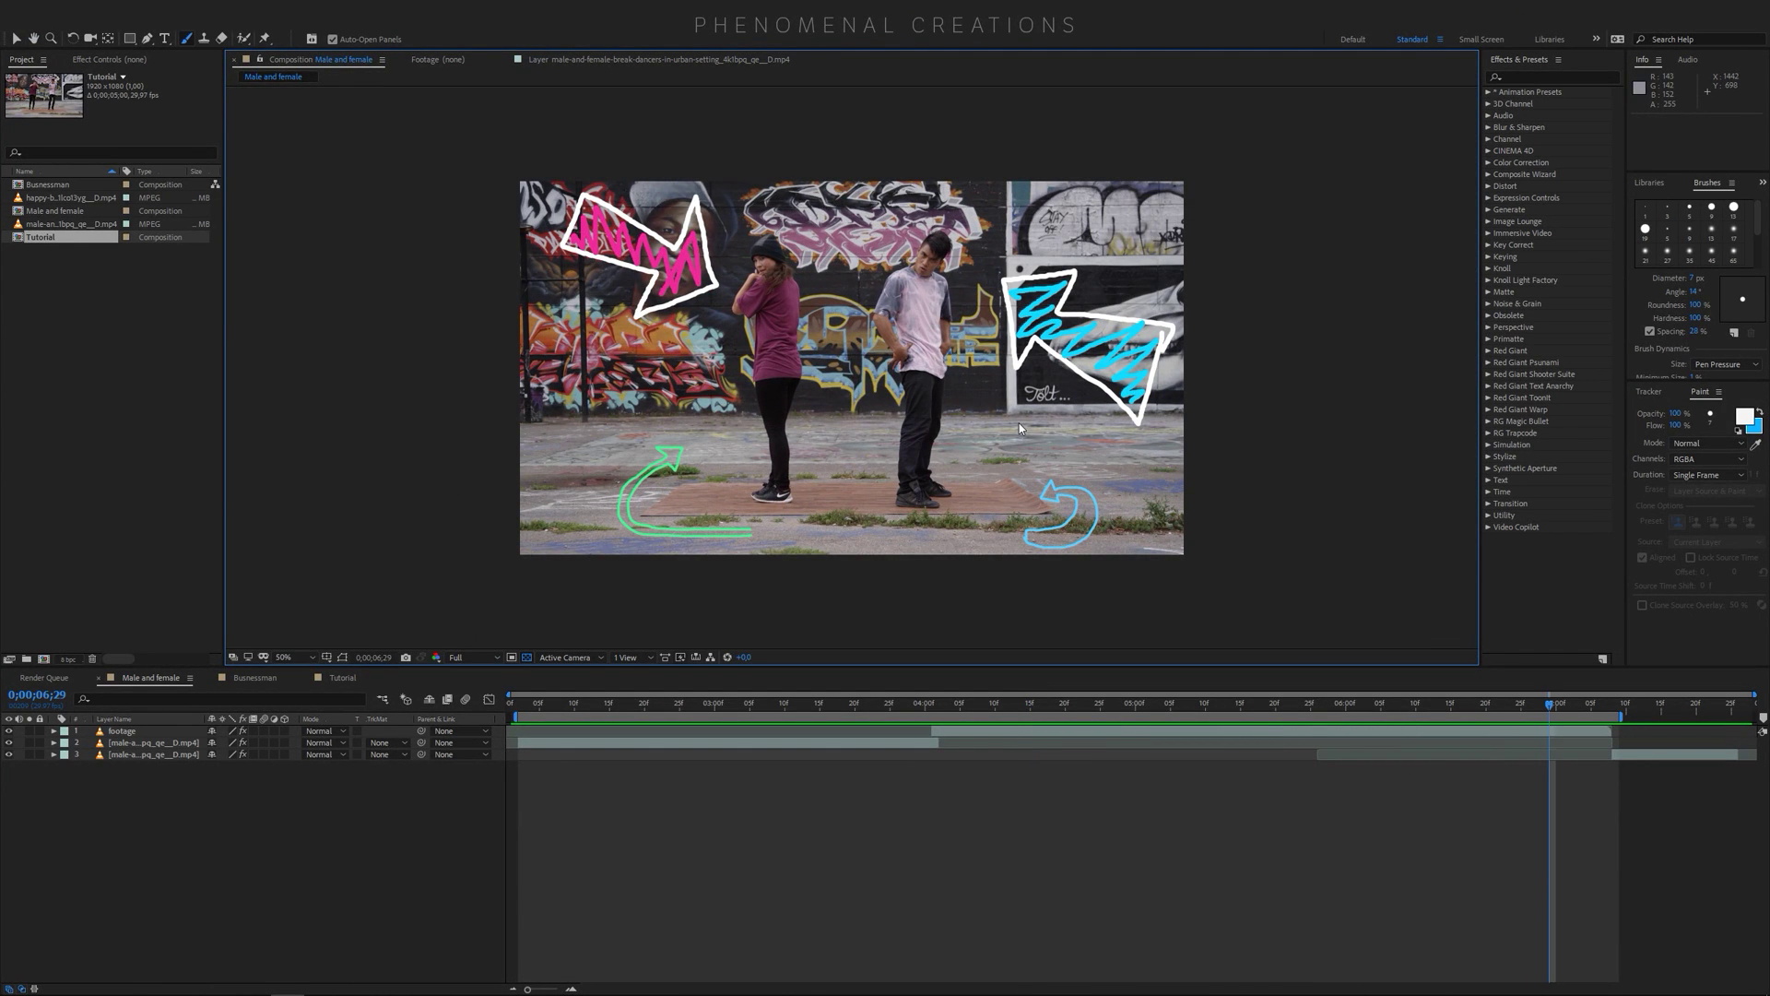
Return to the Tutorial composition, move to 0;00;01;17 and open the Footage layer for painting
click(714, 61)
click(333, 59)
click(339, 679)
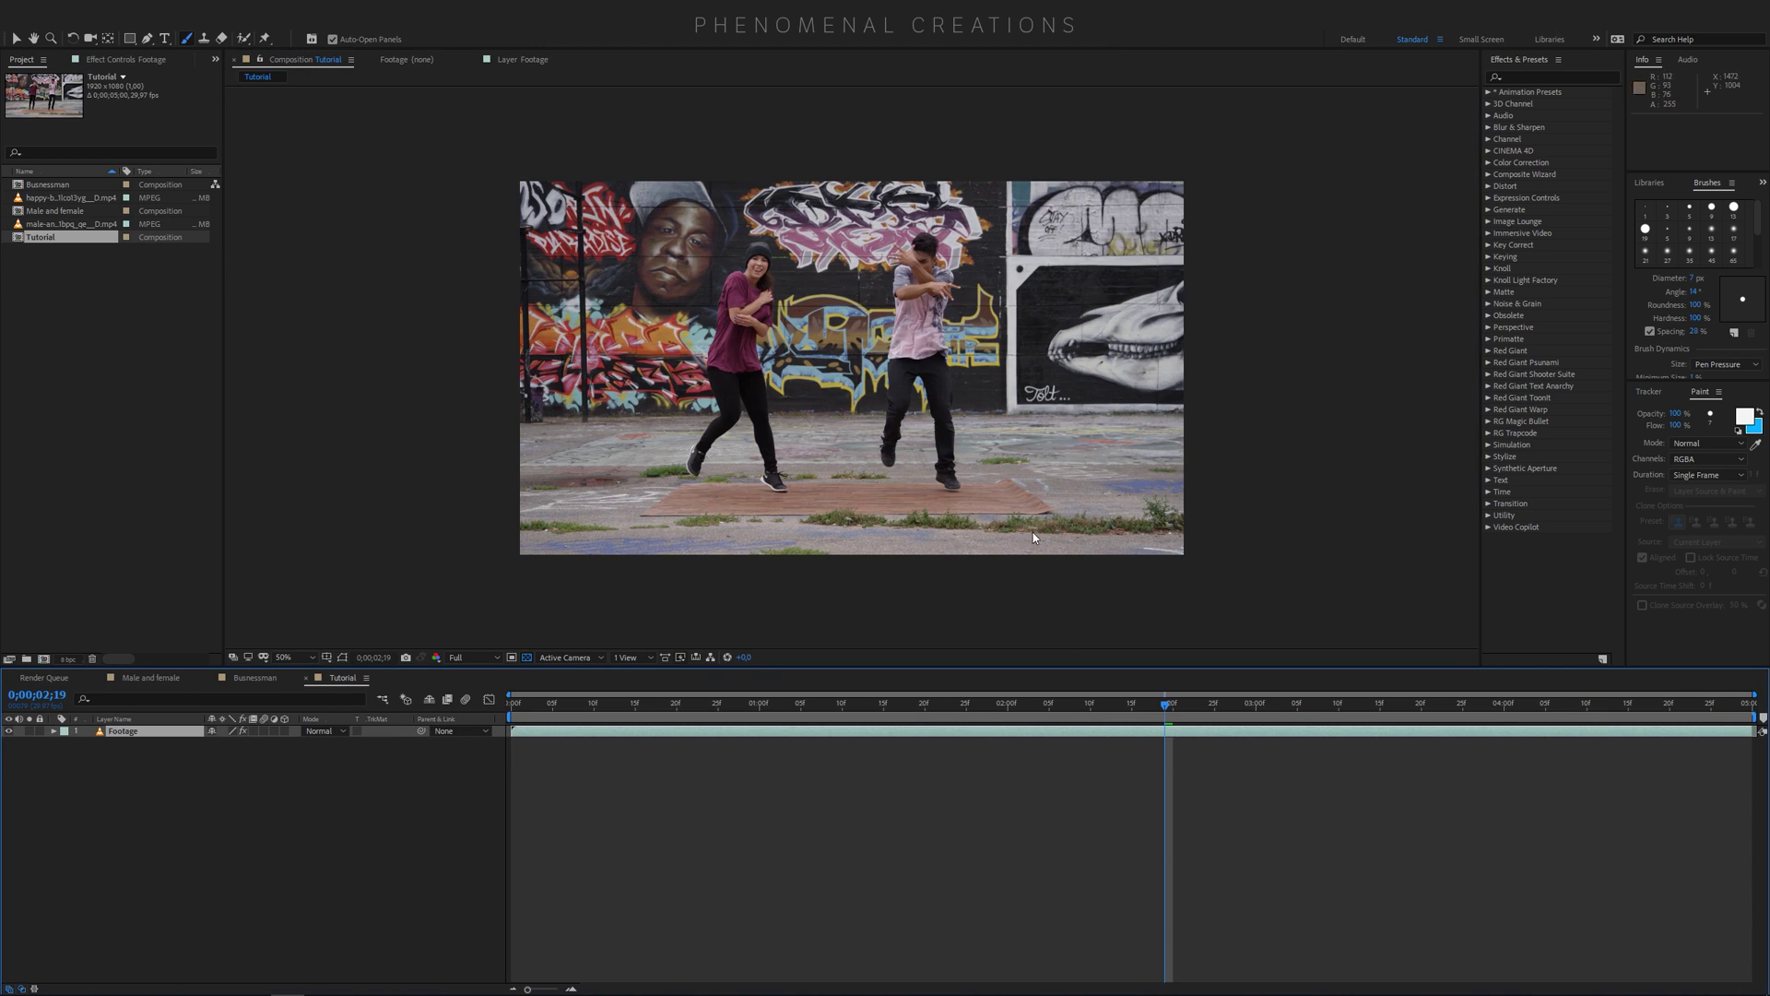
click(836, 706)
drag(838, 710, 900, 706)
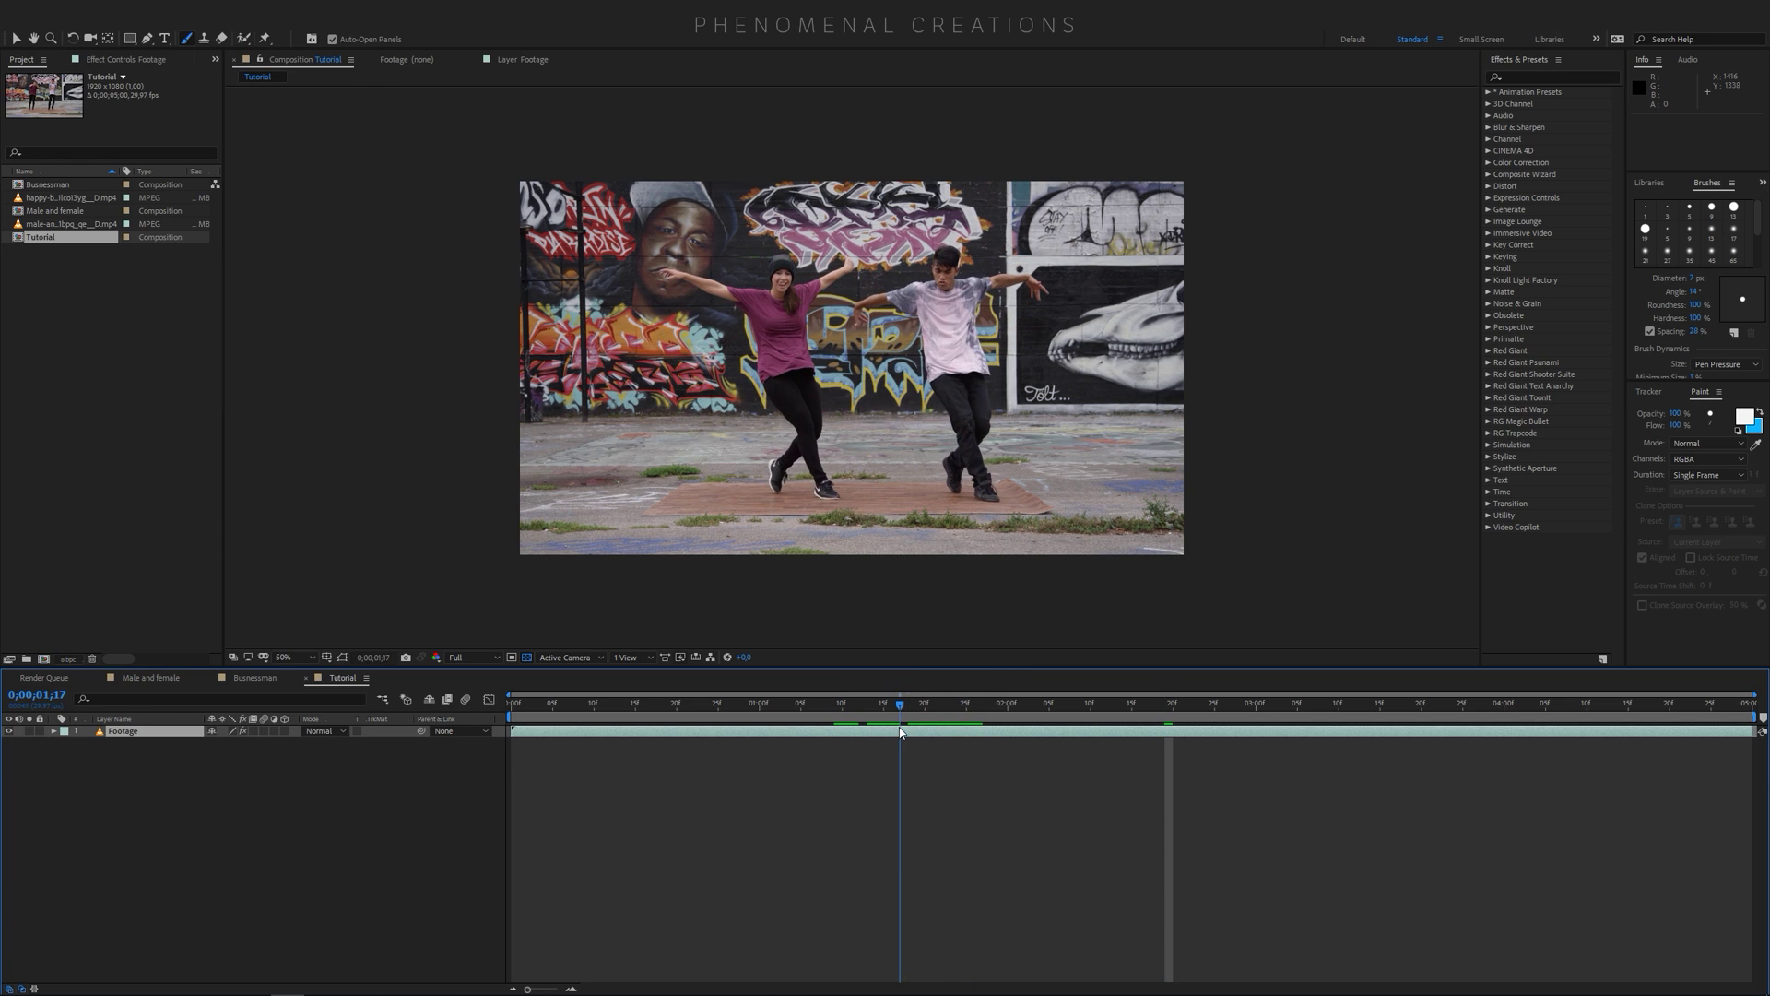
click(161, 731)
double_click(161, 731)
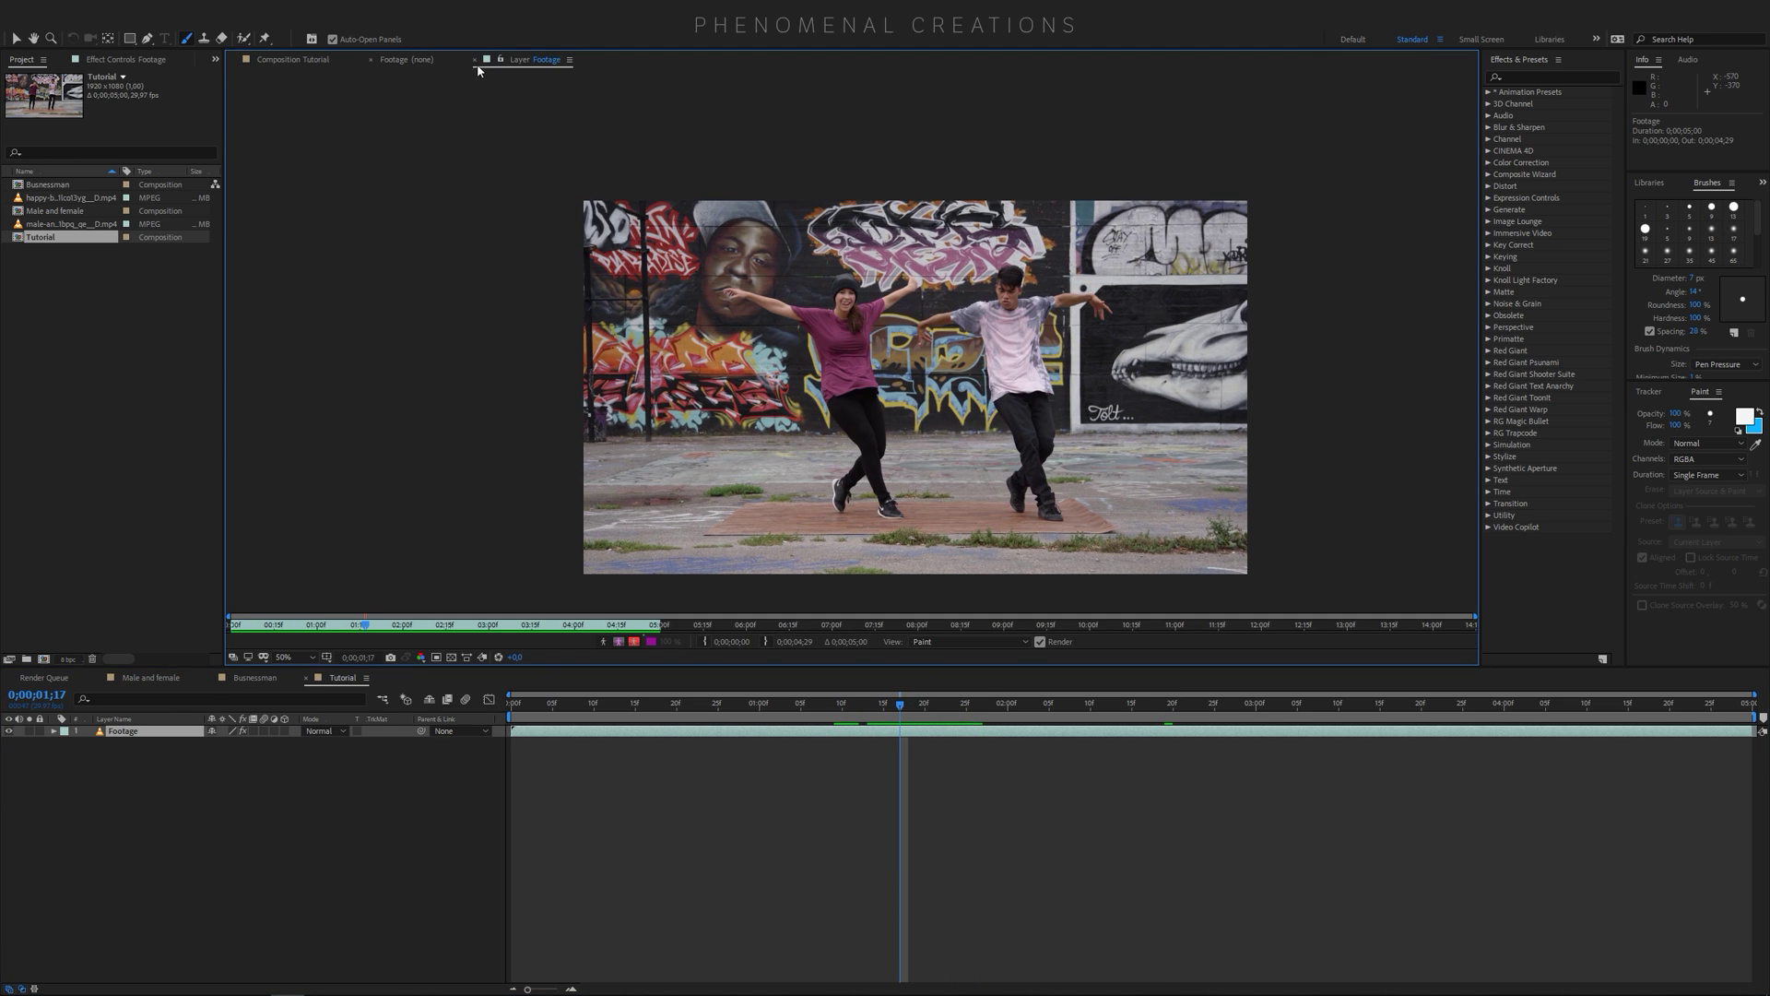
Set the paint duration to Write On and enlarge the white brush's diameter
click(1707, 475)
click(1701, 504)
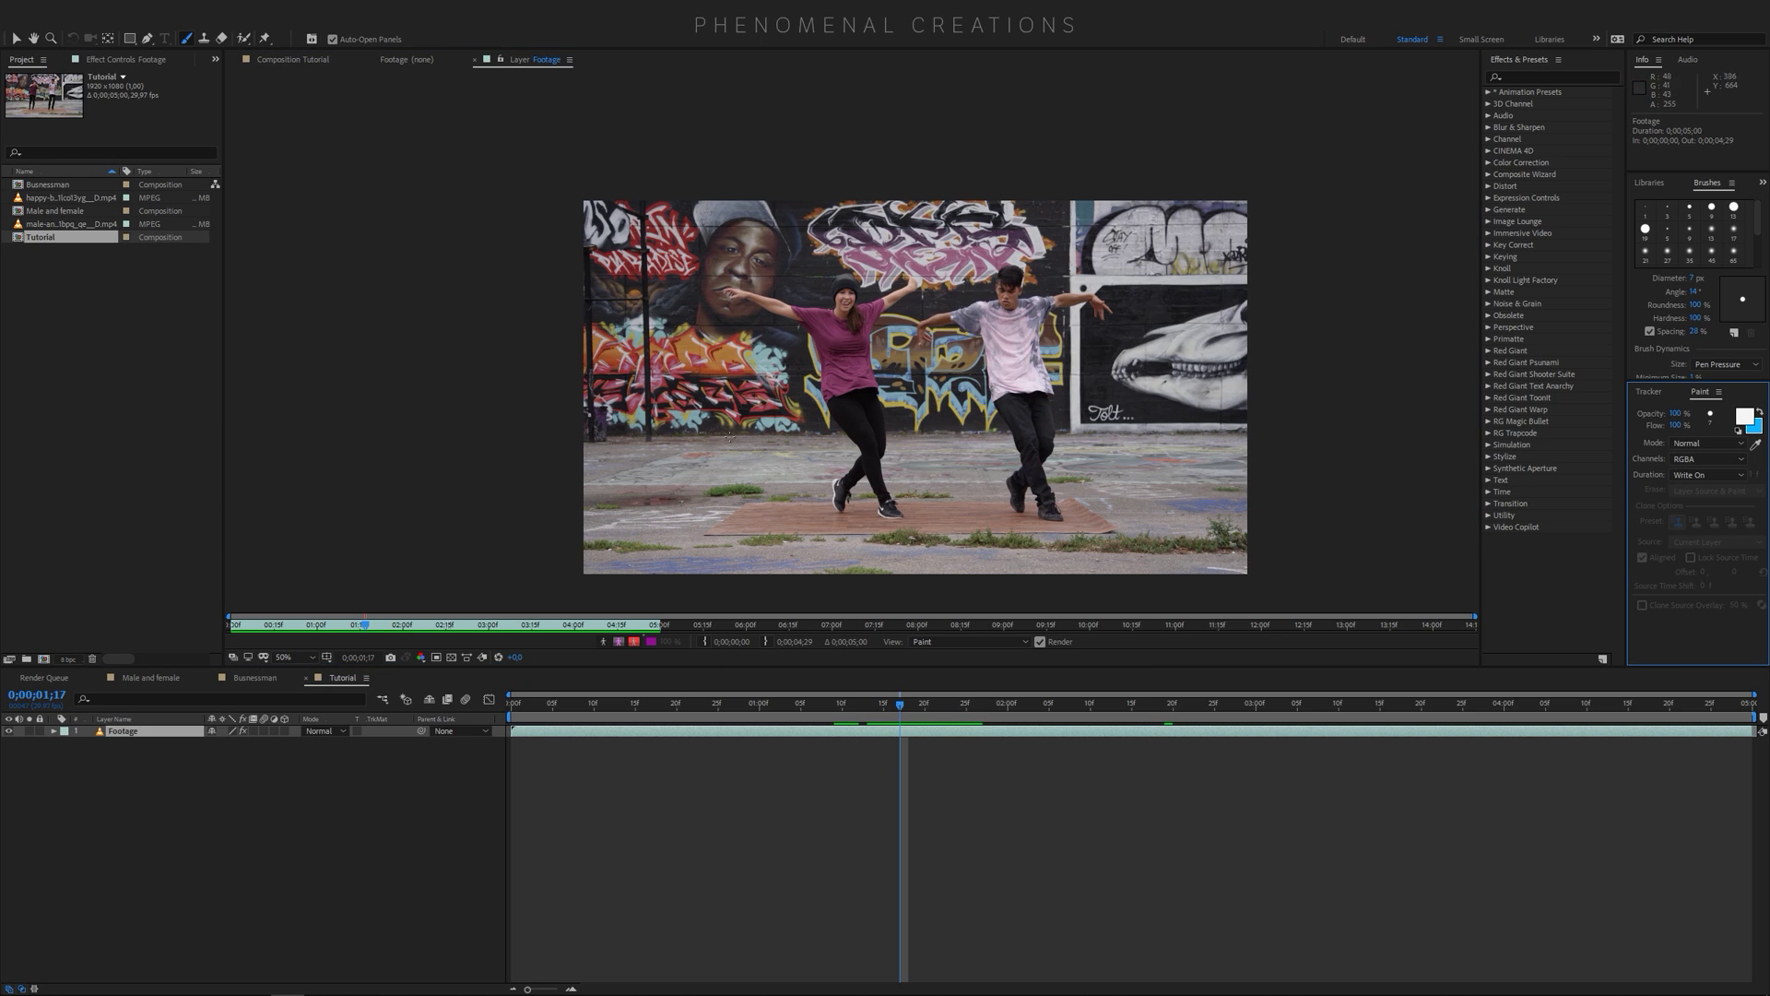
drag(812, 399, 822, 398)
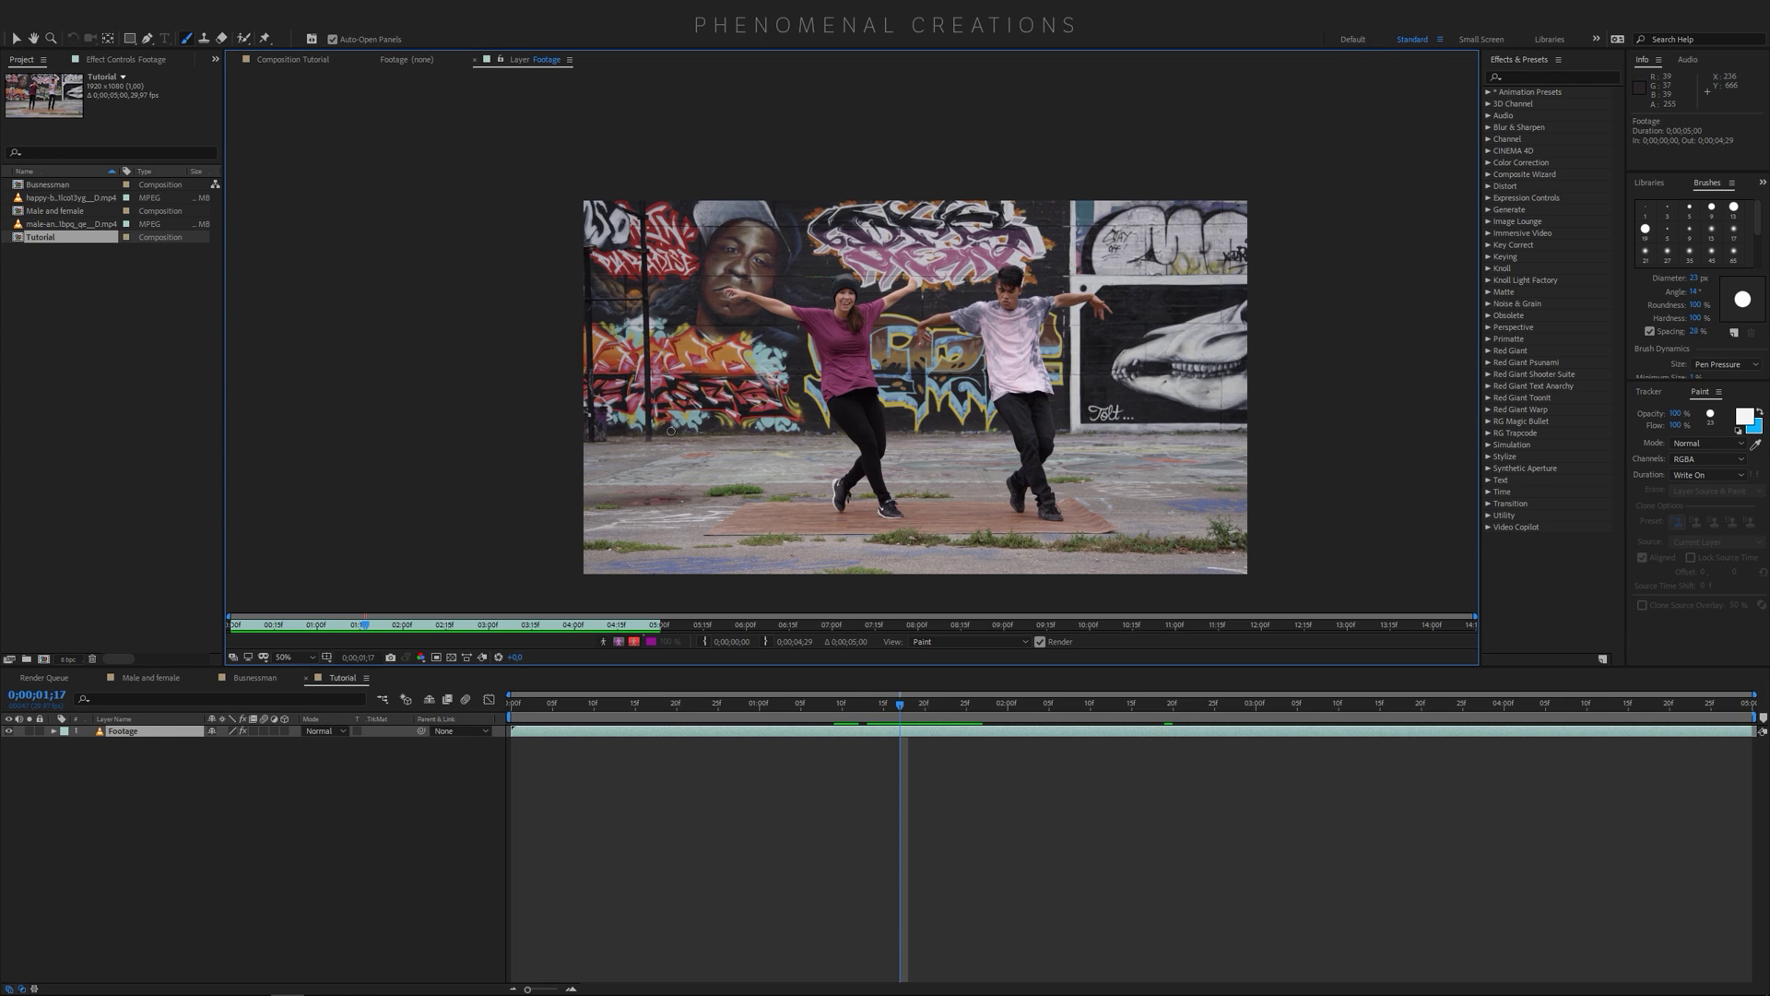
Try a wavy white write-on stroke across both dancers, play its animation, and delete the stroke
mouse_move(634, 444)
mouse_down()
mouse_move(646, 367)
mouse_move(718, 423)
mouse_move(711, 374)
mouse_move(739, 364)
mouse_move(781, 434)
mouse_move(853, 374)
mouse_move(899, 435)
mouse_move(907, 377)
mouse_move(979, 420)
mouse_move(1017, 418)
mouse_move(1033, 373)
mouse_move(1137, 417)
mouse_move(1115, 374)
mouse_move(1204, 374)
mouse_move(1208, 428)
mouse_up()
key(u)
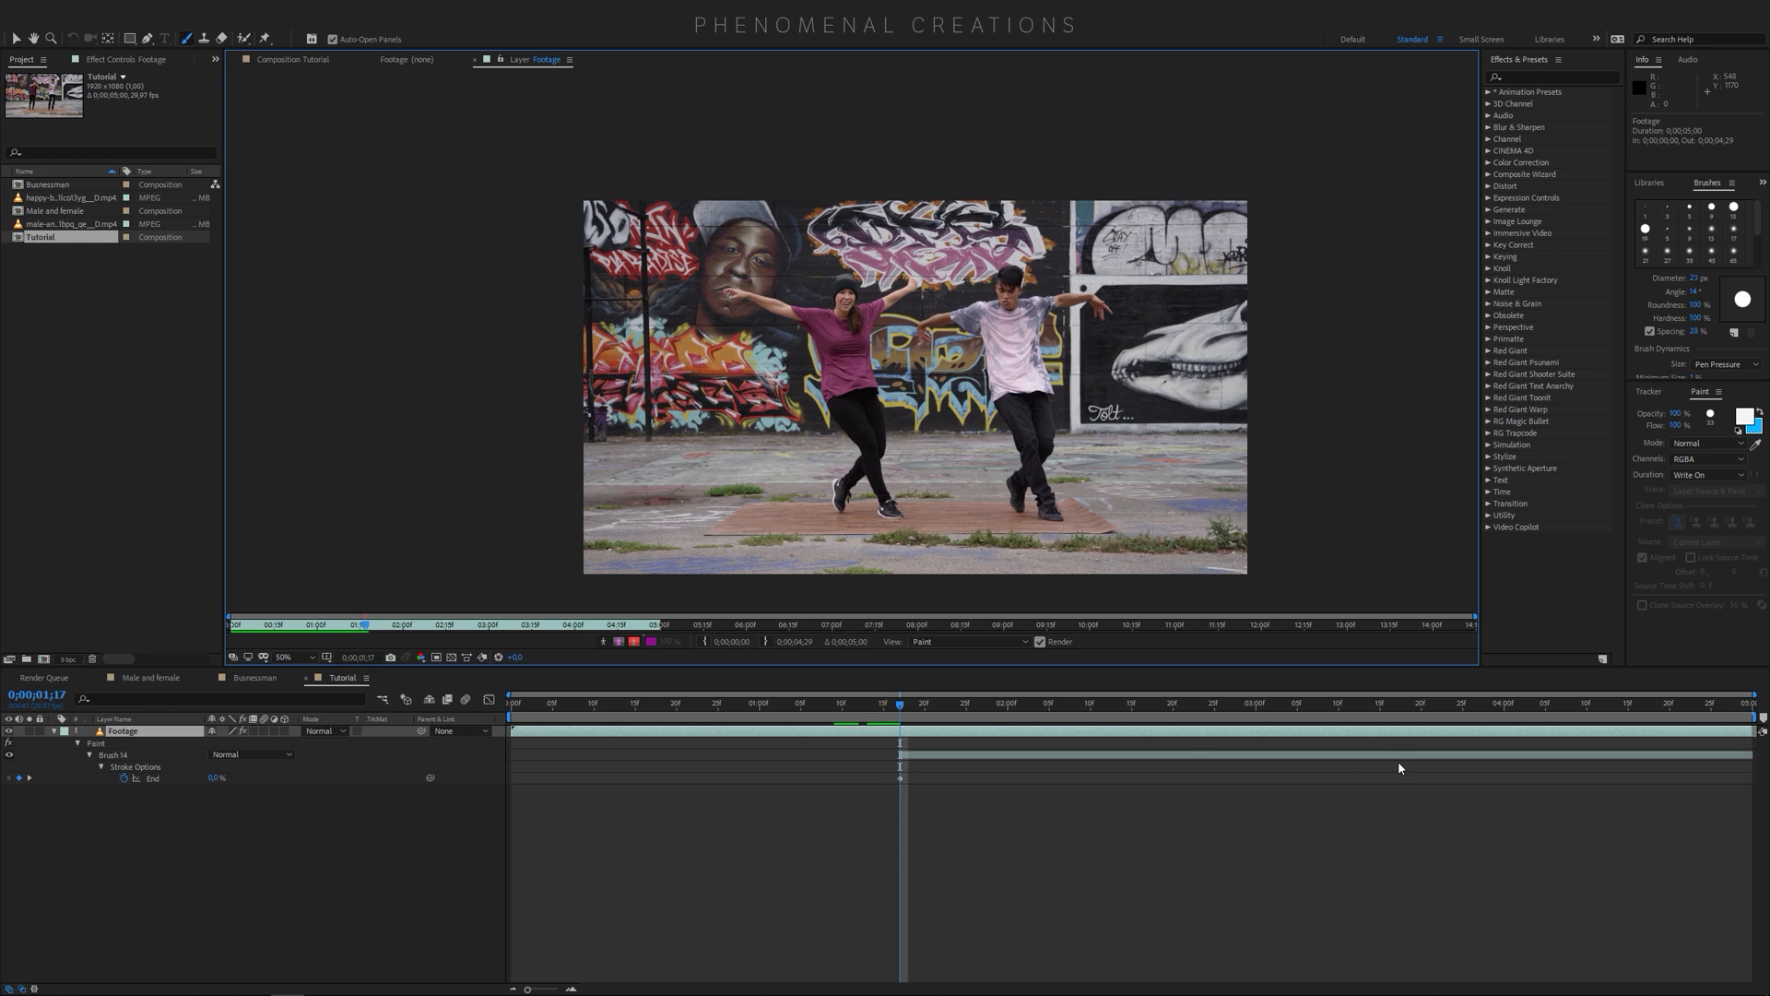
key(space)
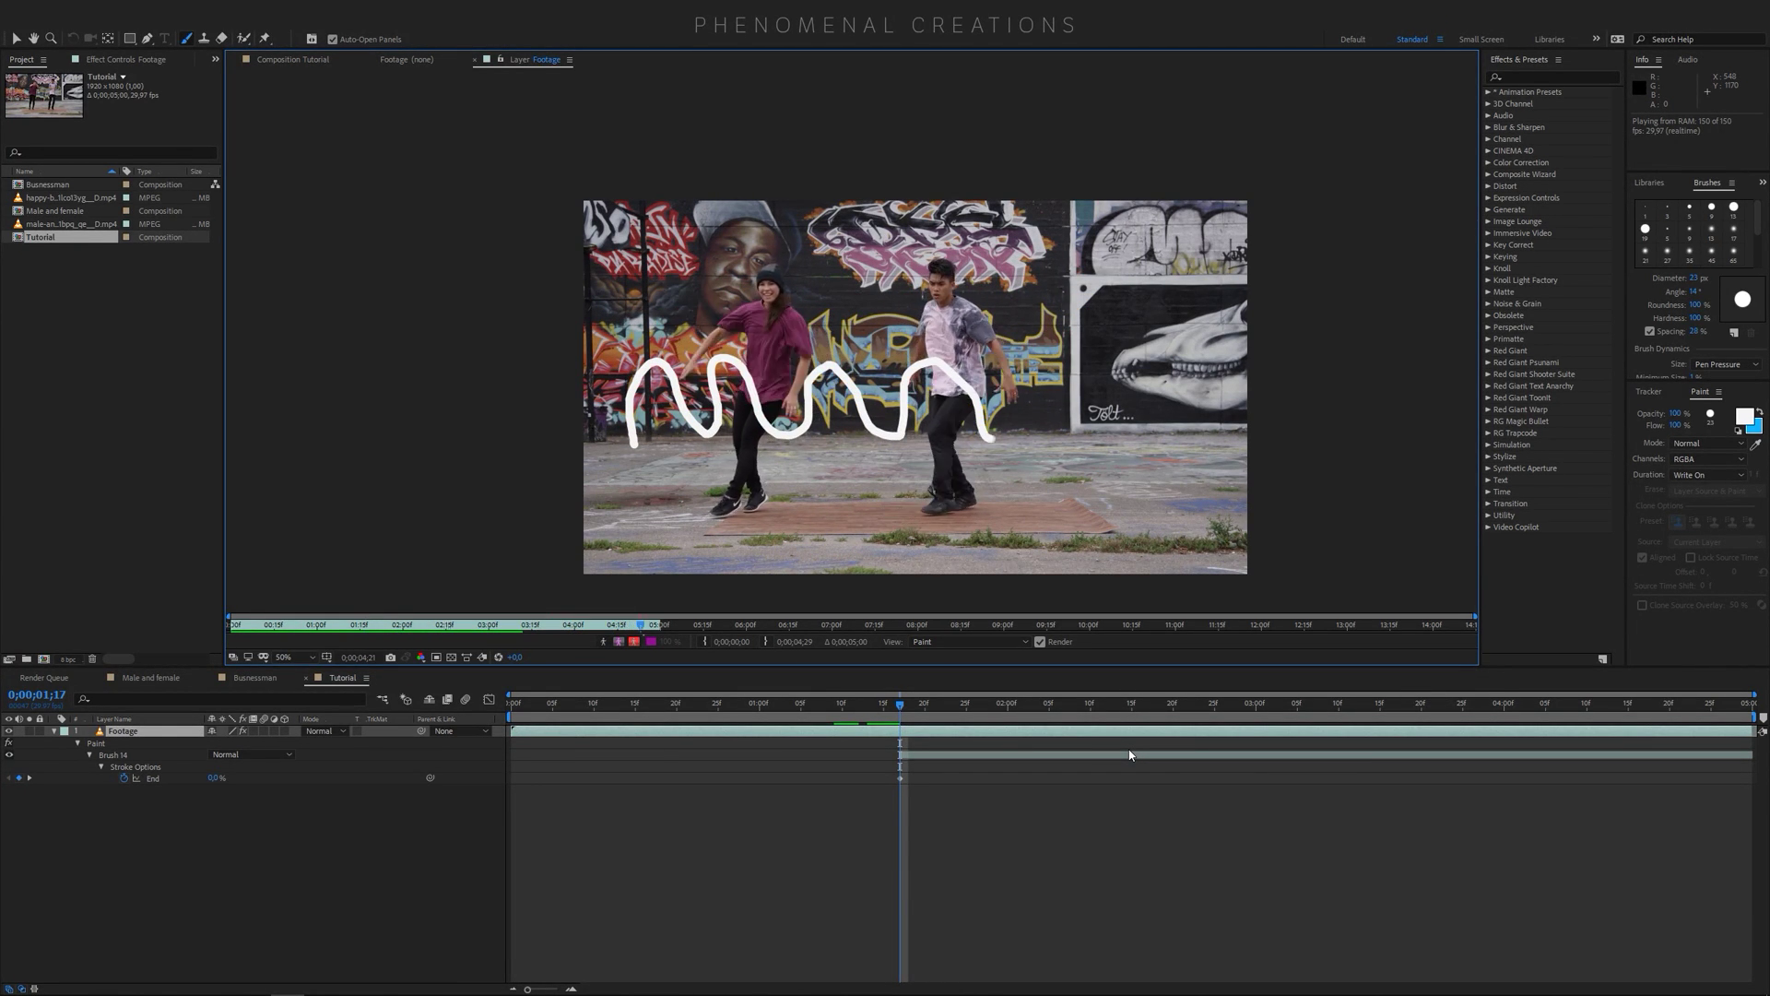
key(space)
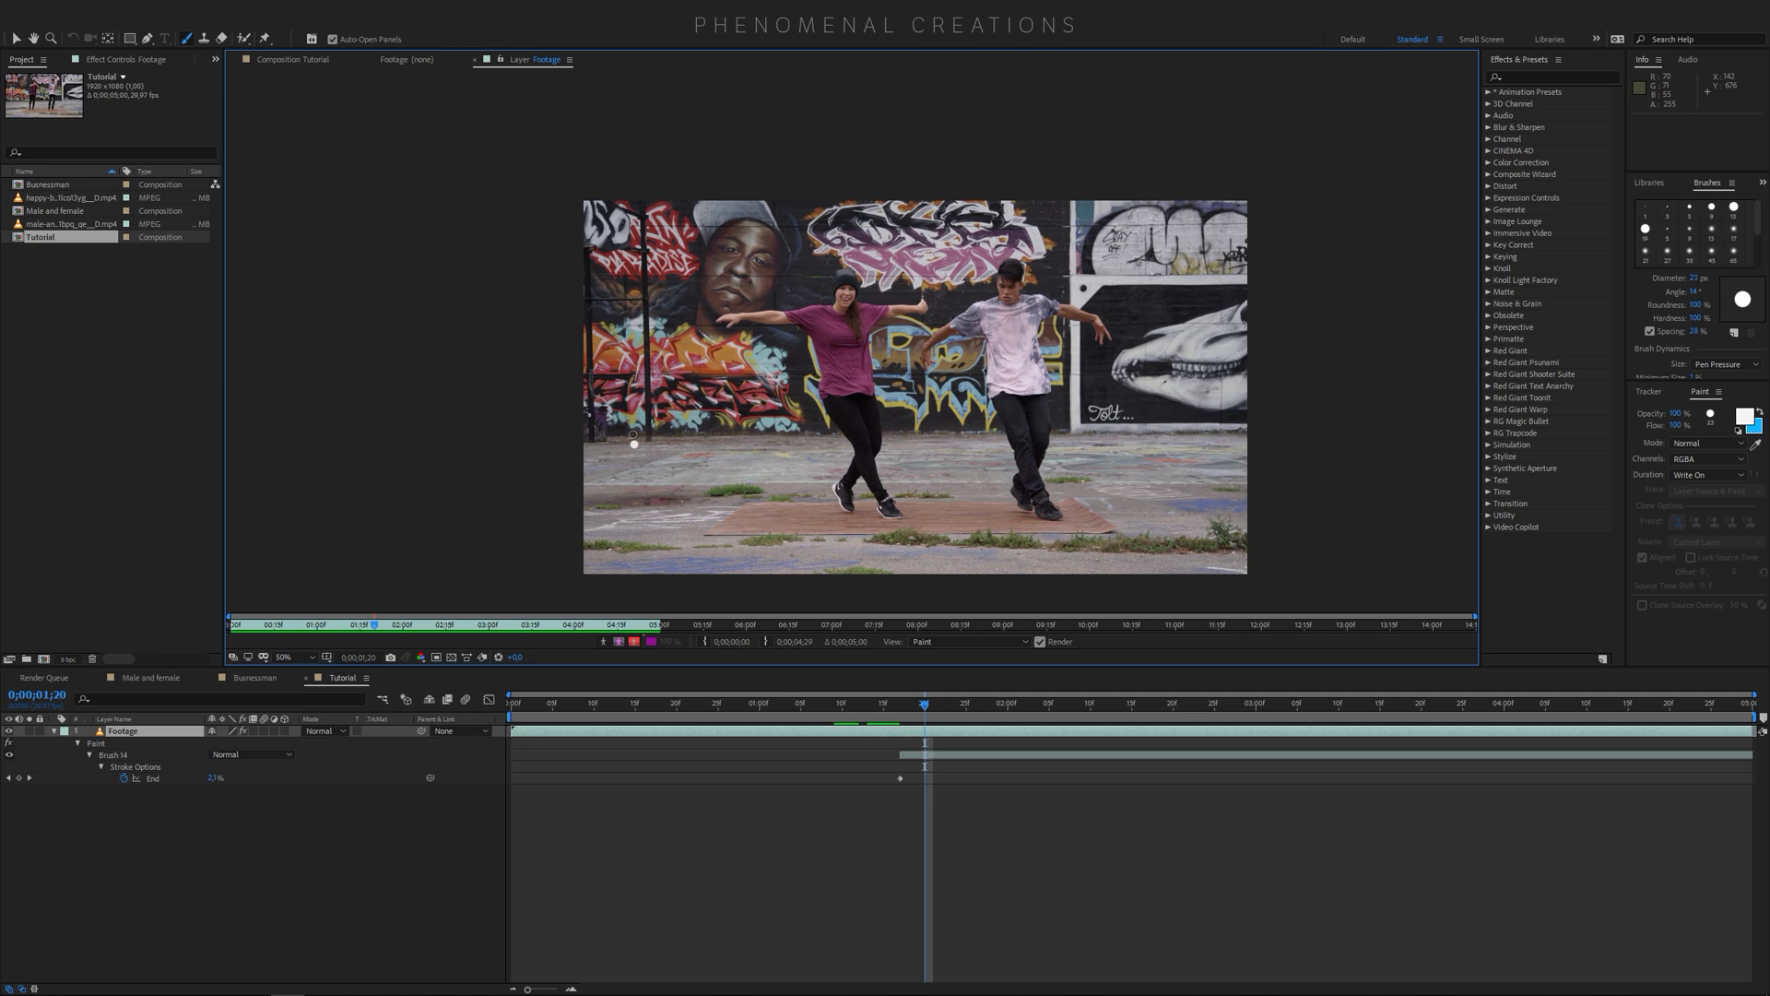
click(121, 756)
key(Delete)
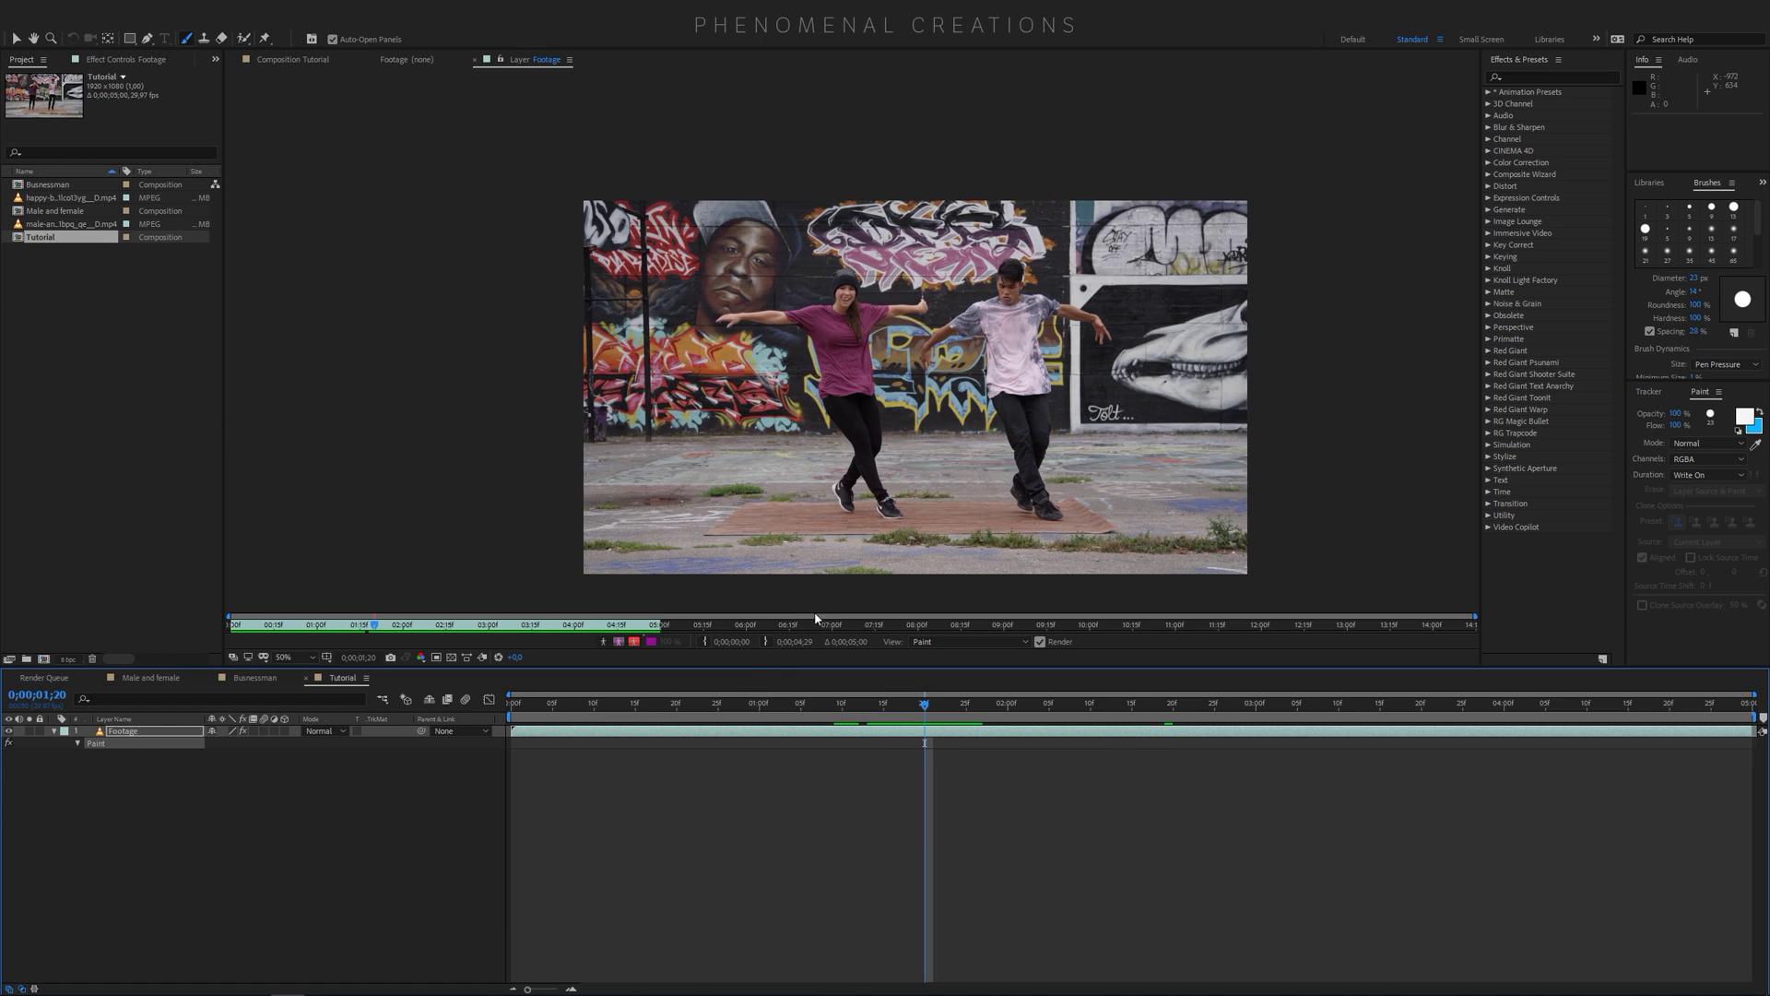
Set the Tutorial composition's duration to 25 seconds
key(ctrl+k)
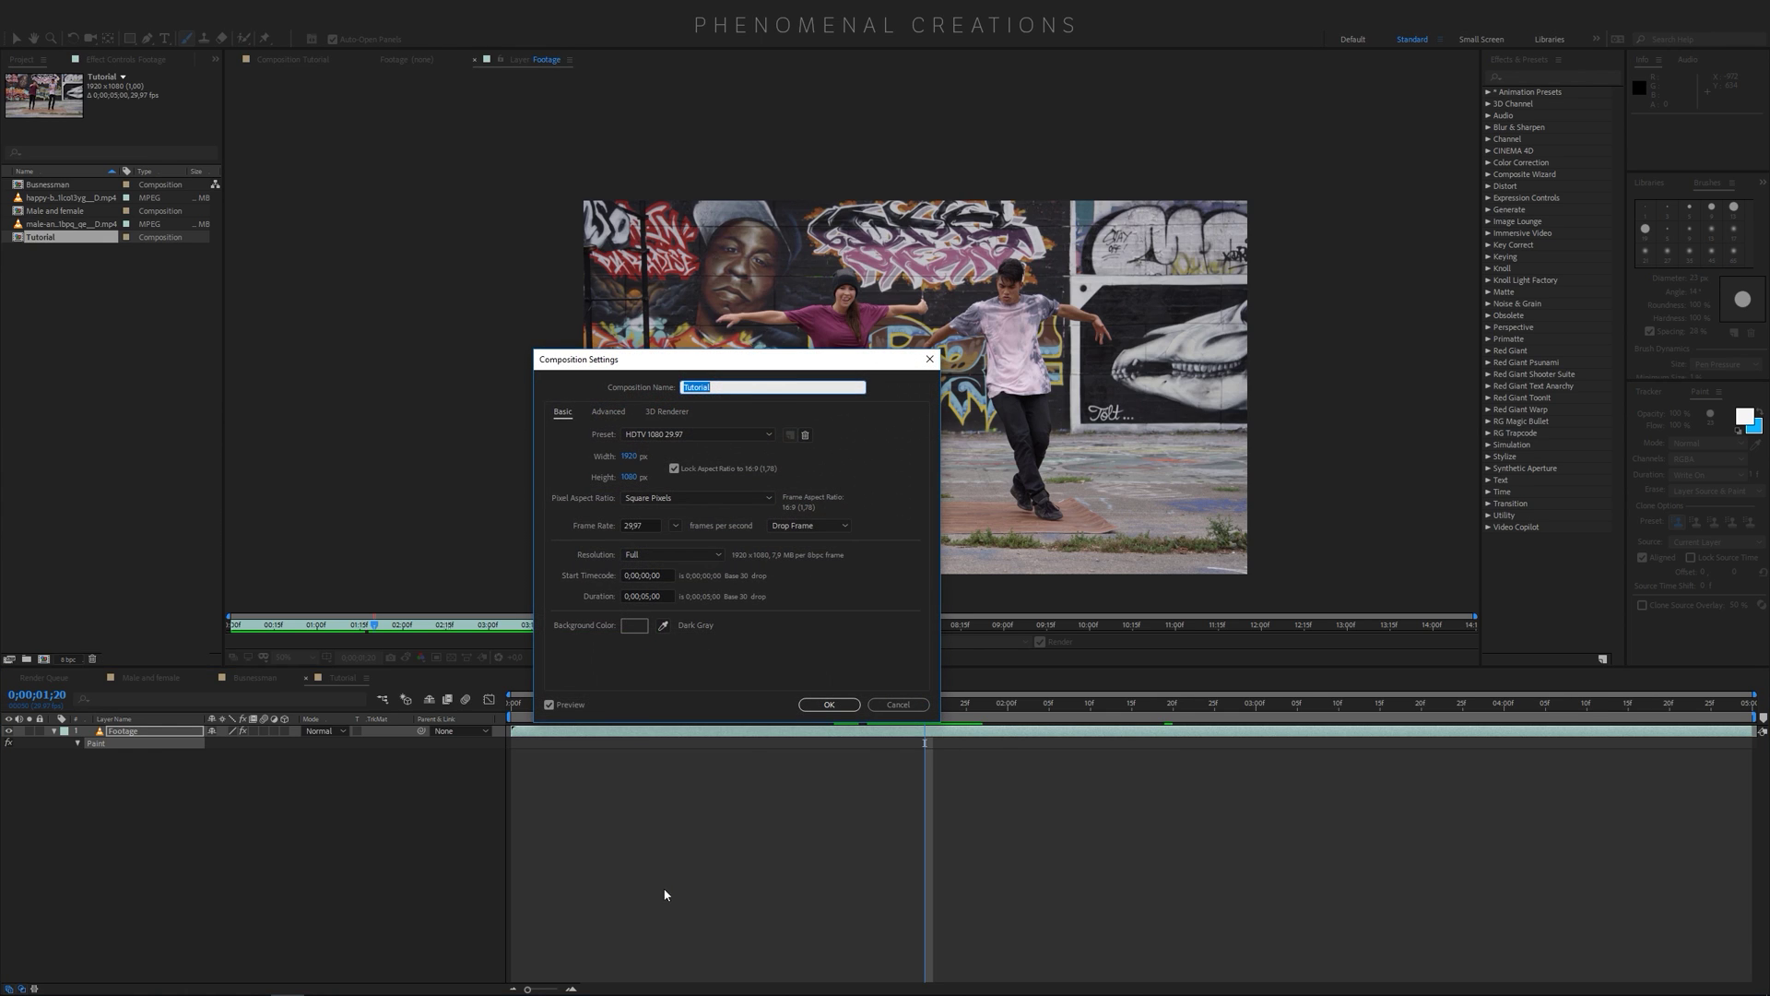
click(650, 596)
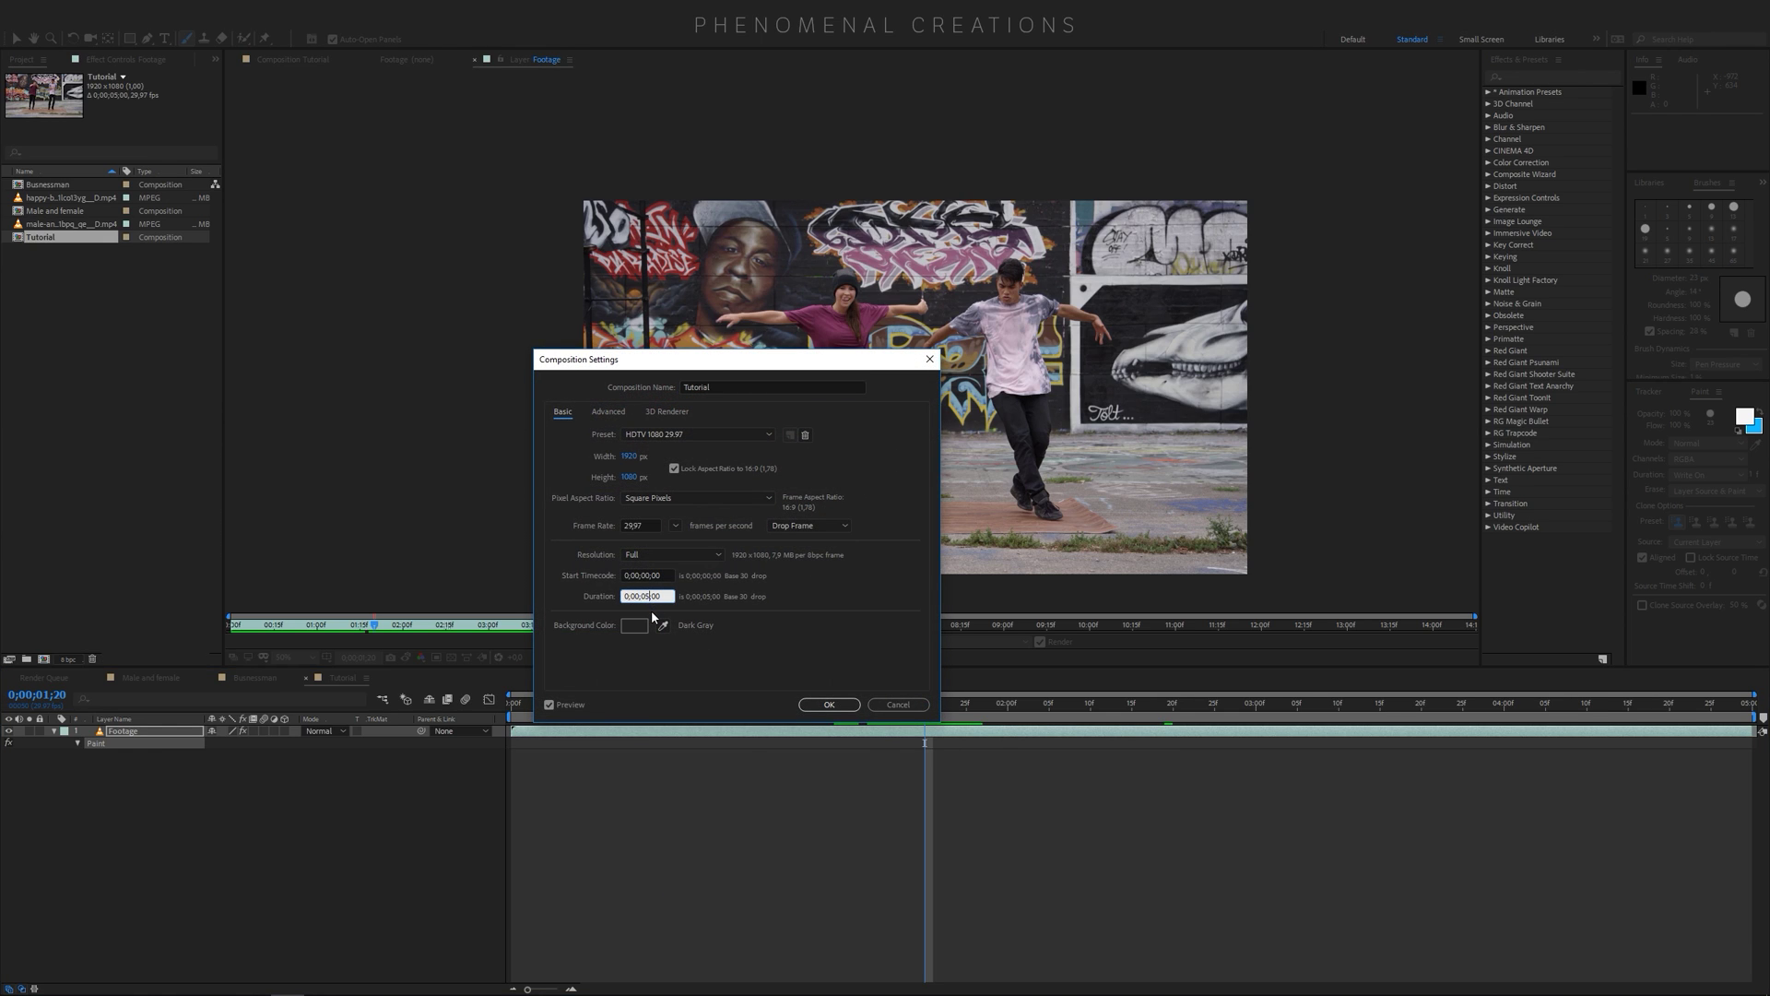
text(25)
key(Return)
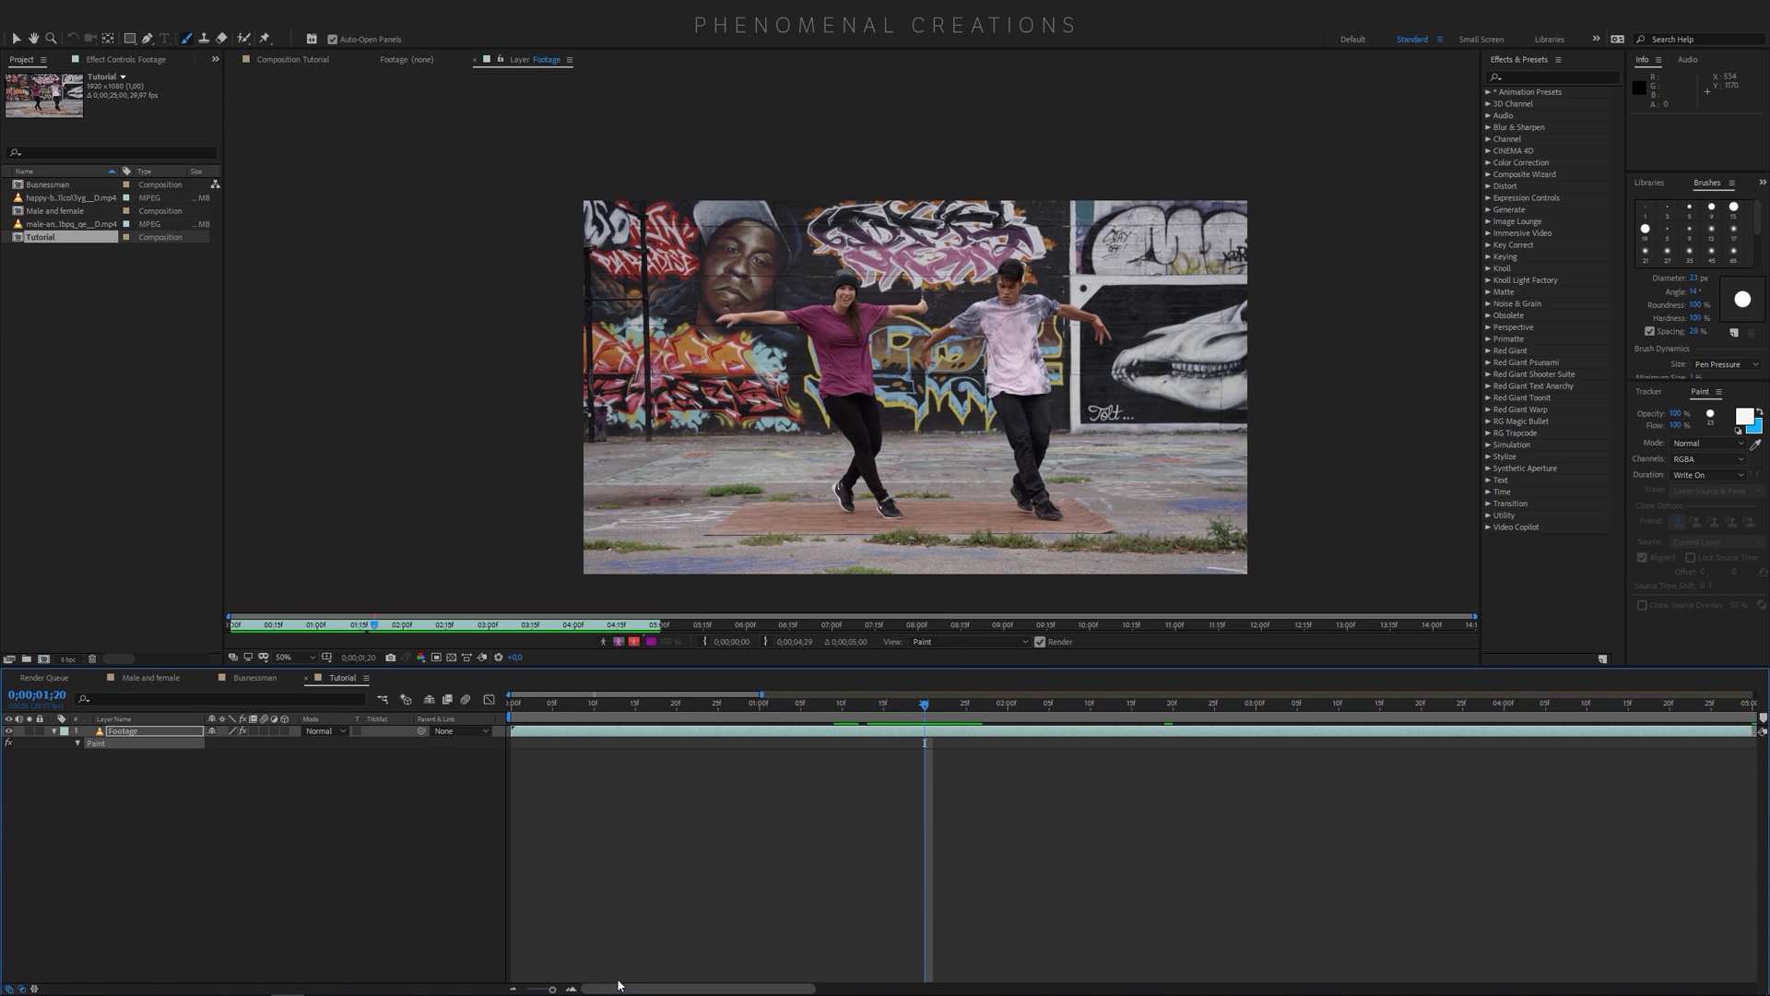
drag(552, 989, 501, 991)
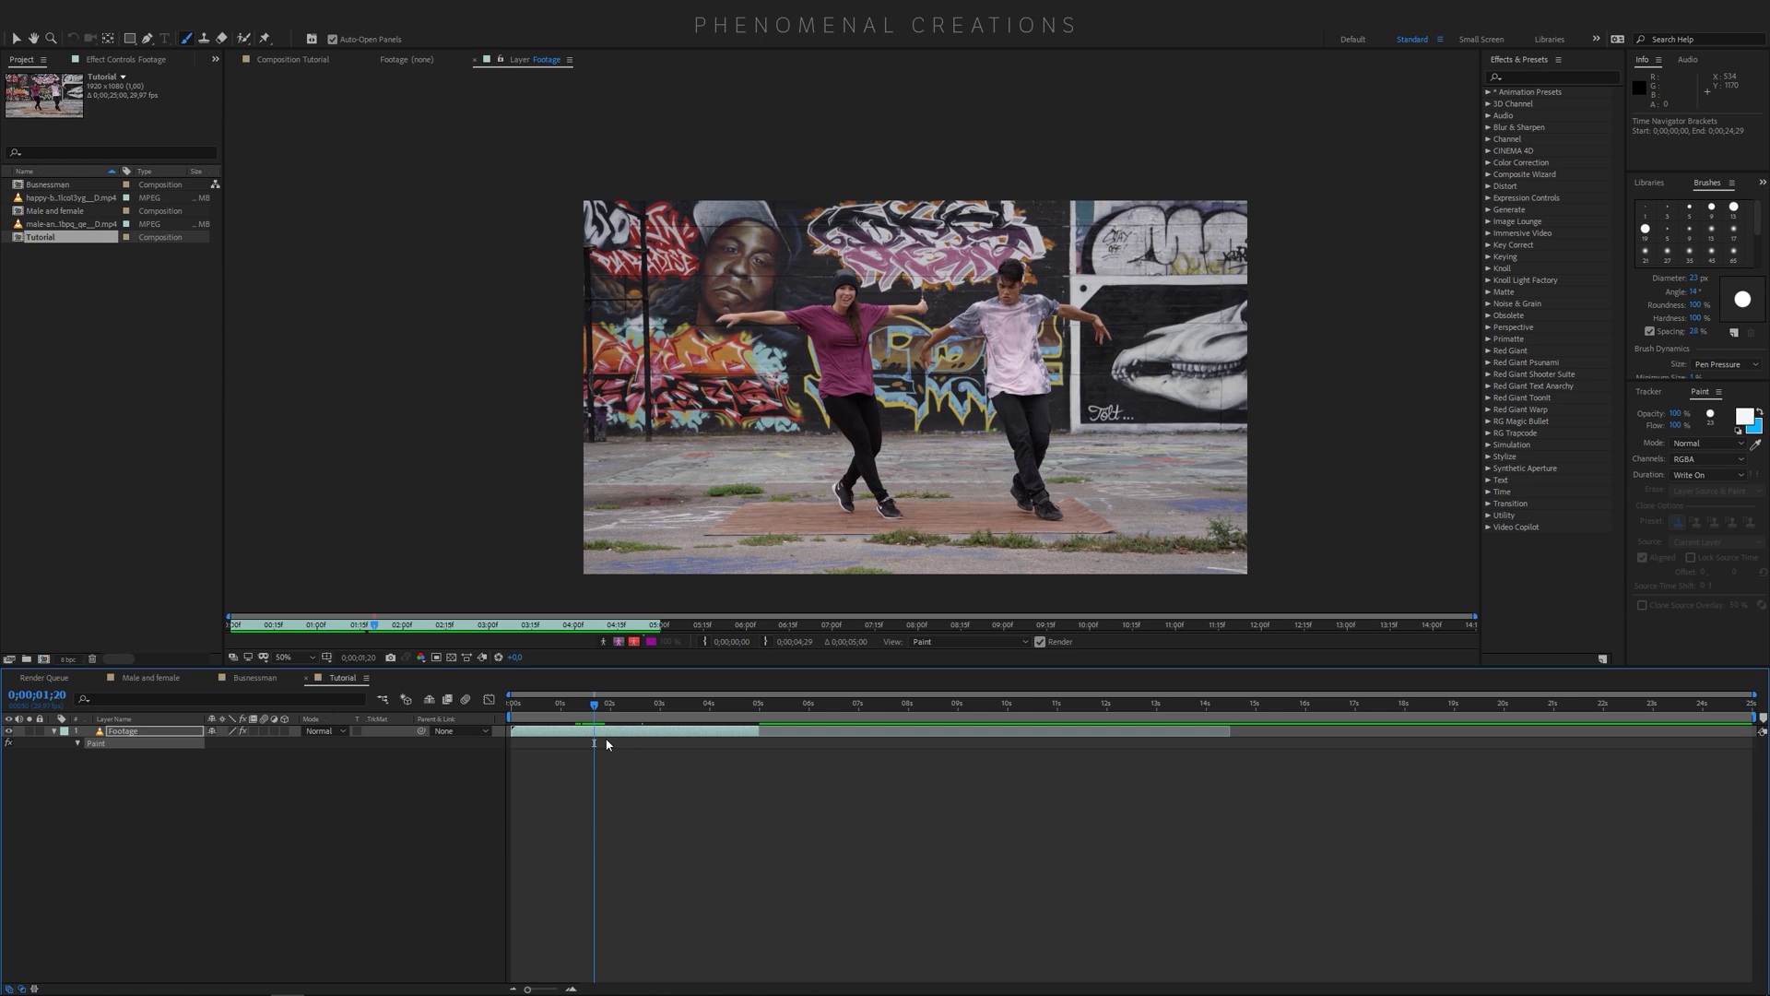
scroll(601, 754, up, 2)
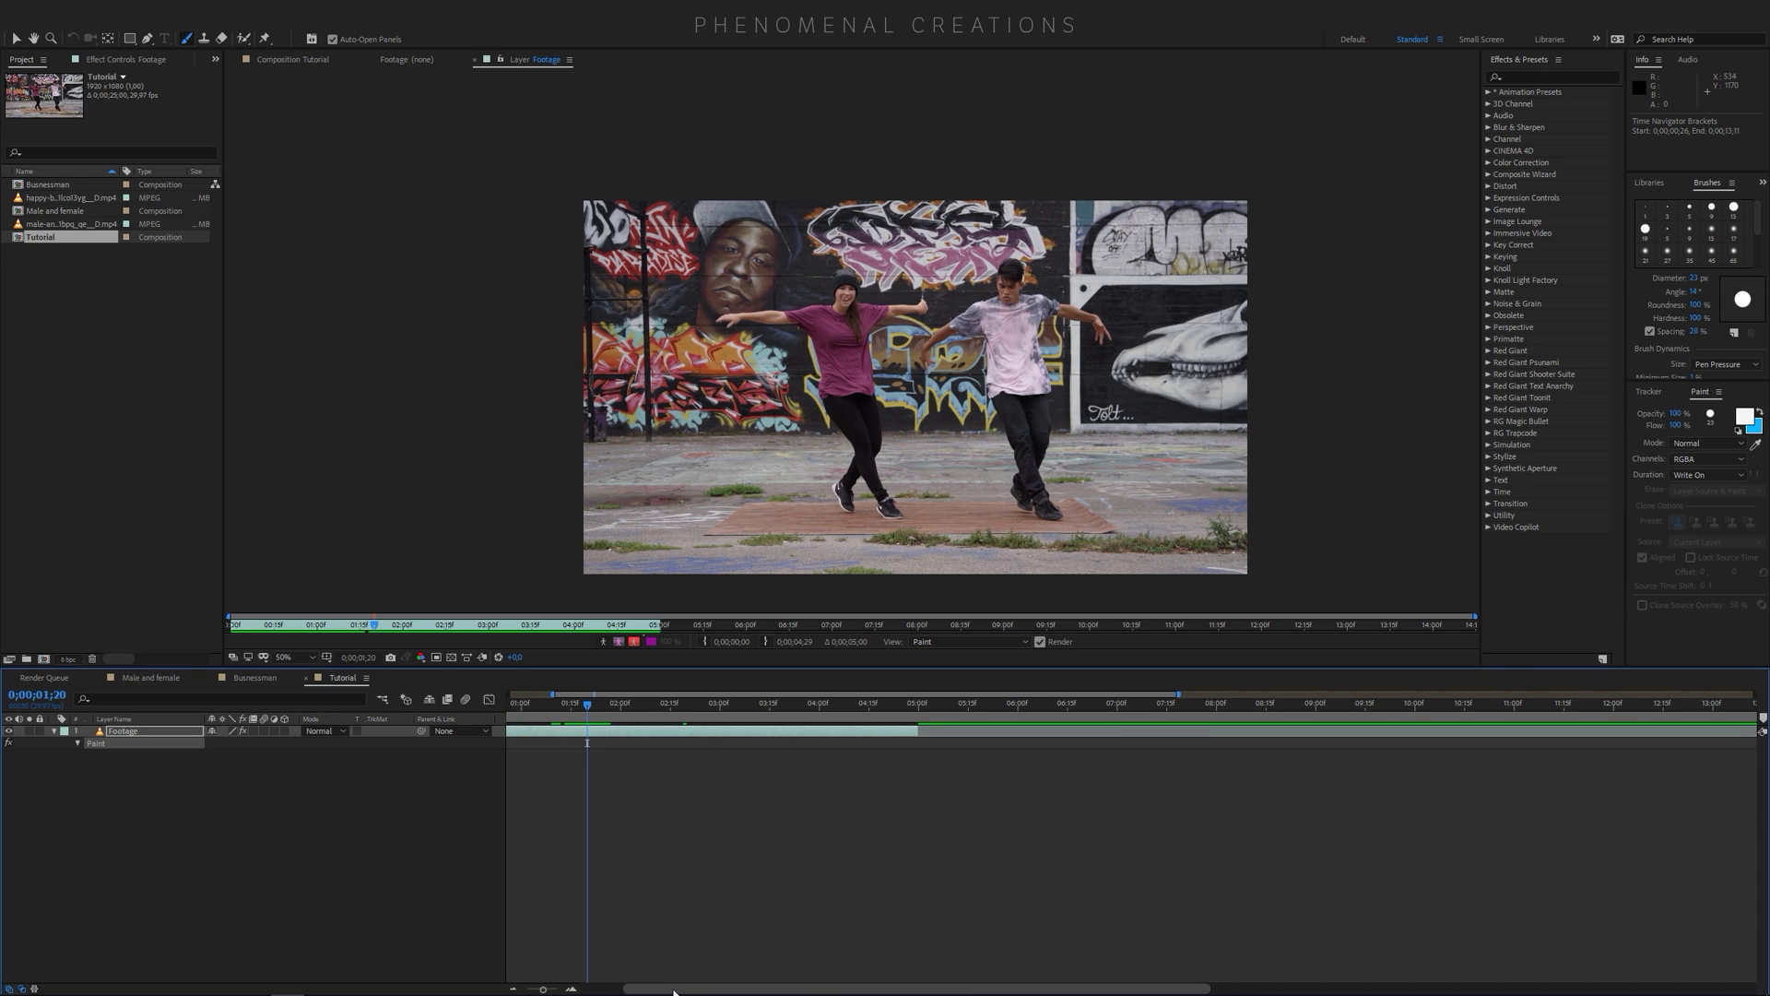
drag(645, 988, 604, 988)
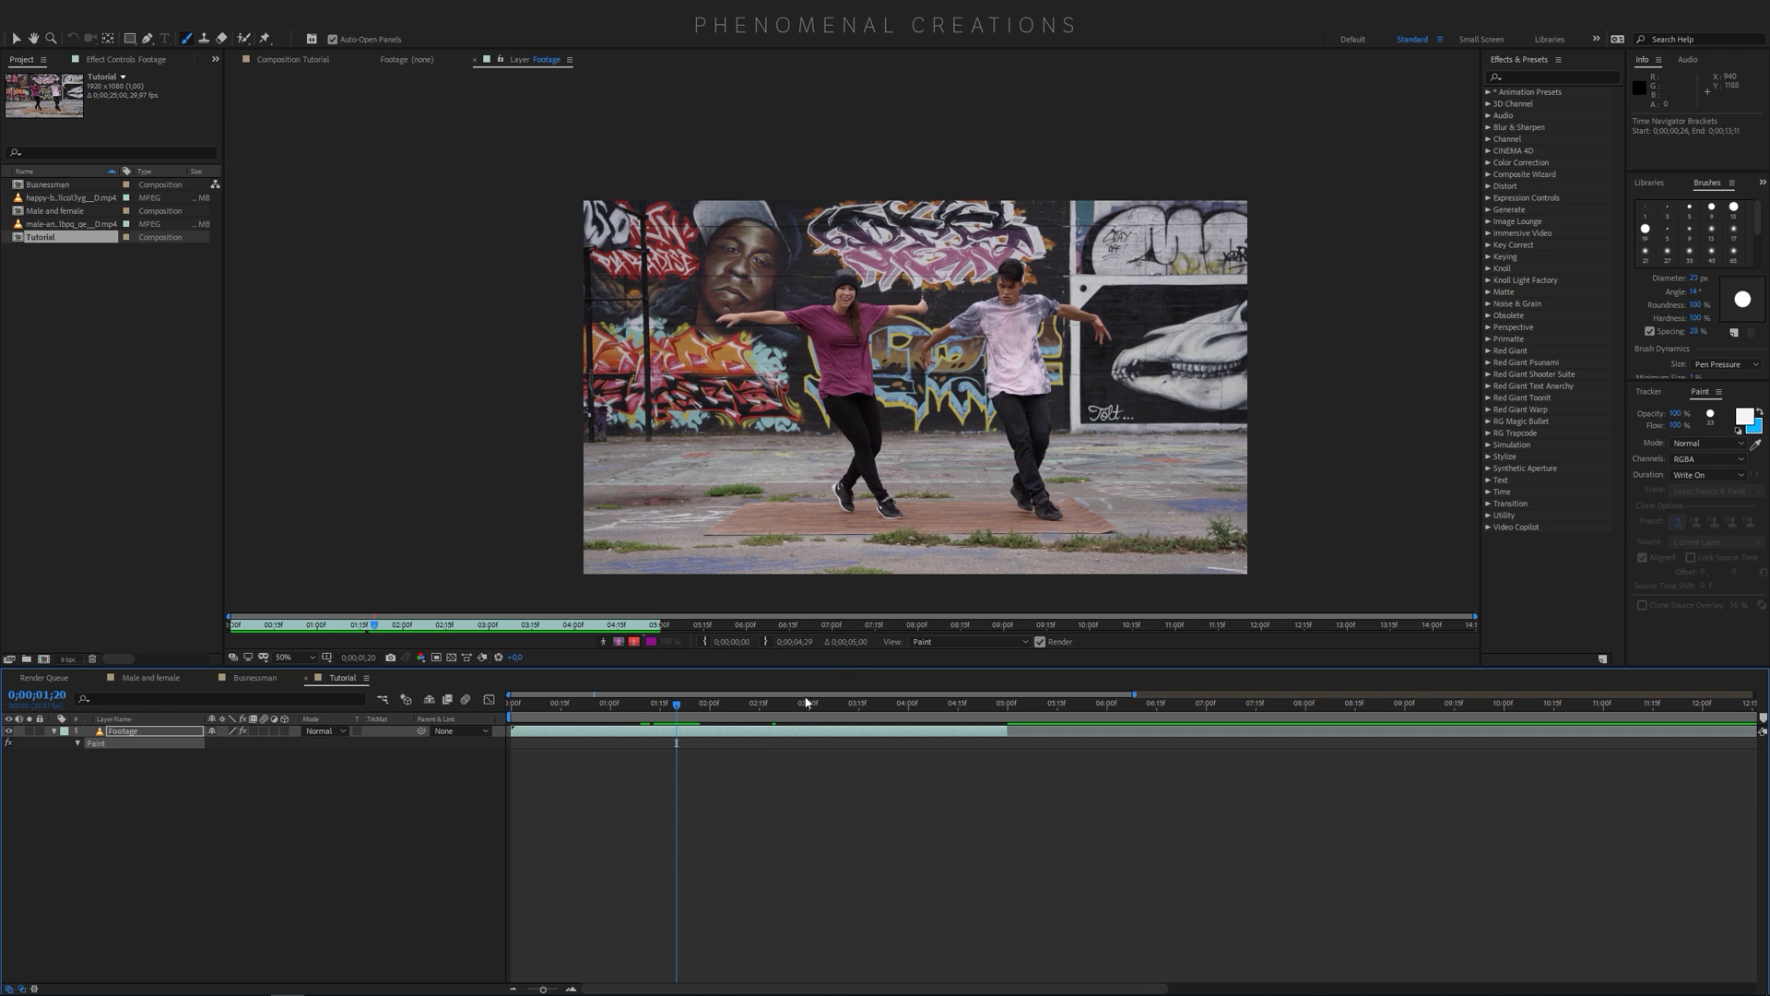
Paint a white write-on arrow outline beside the male dancer at 0;00;02;06 and preview it
click(644, 717)
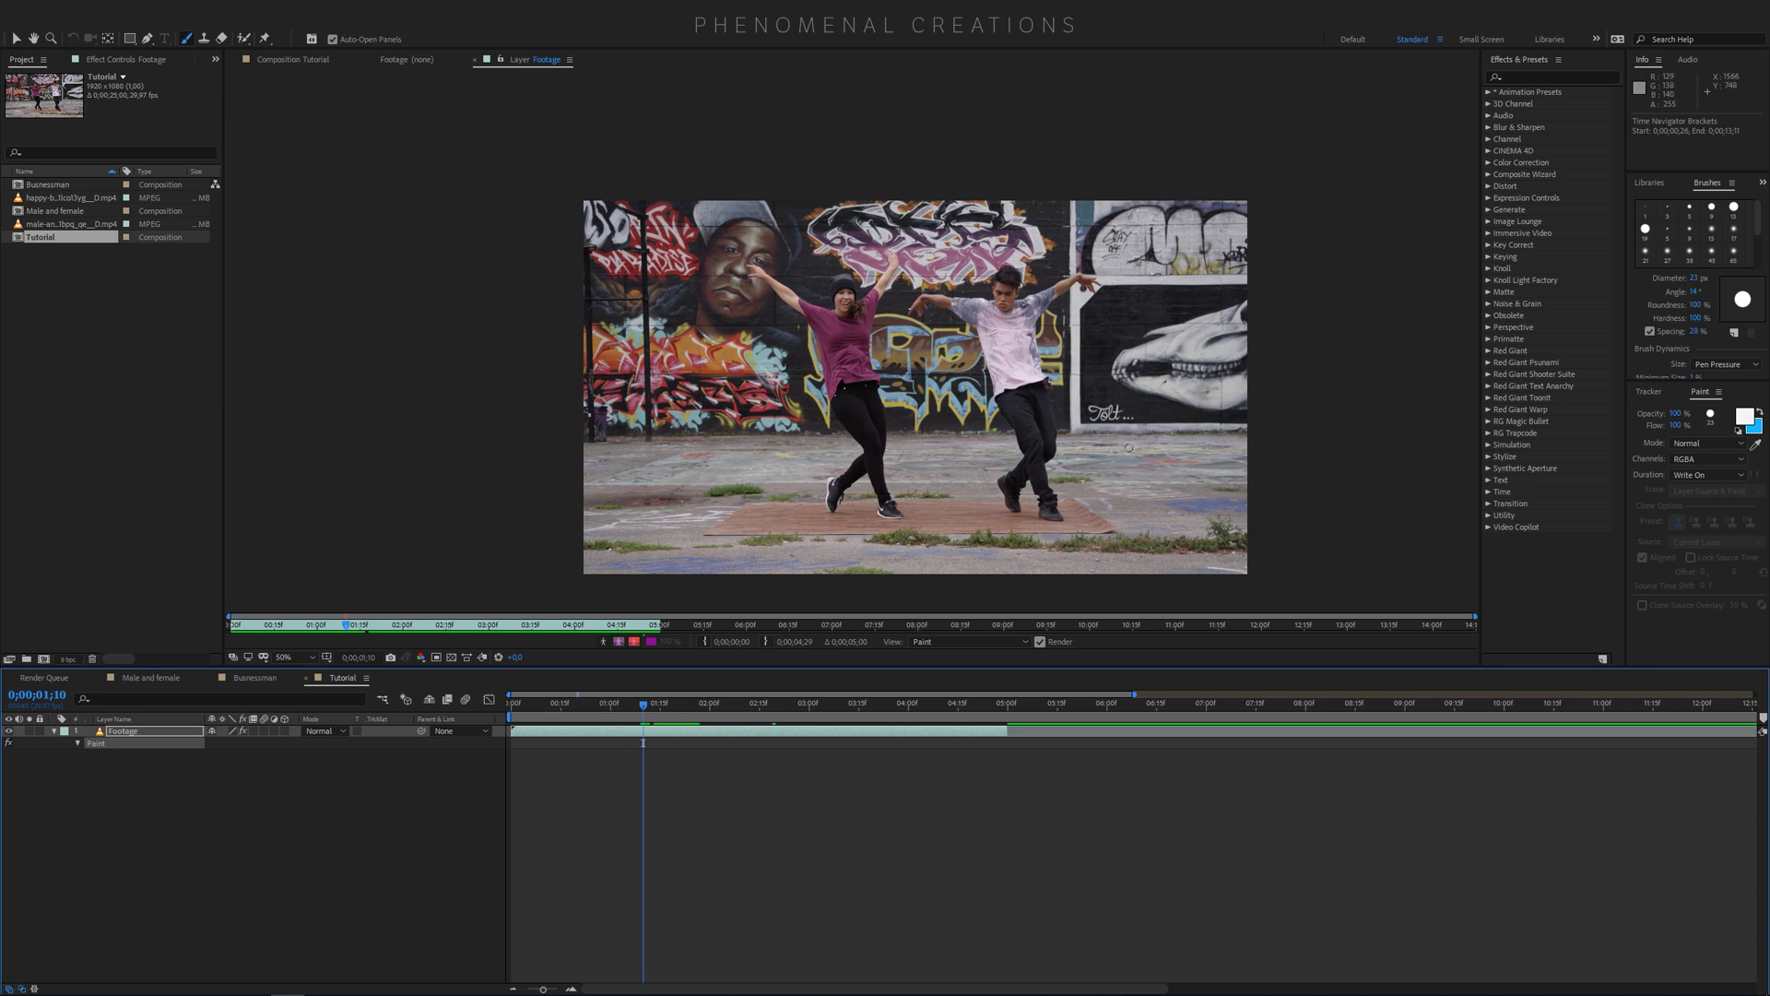
mouse_move(762, 704)
mouse_down()
mouse_move(960, 704)
mouse_move(729, 704)
mouse_up()
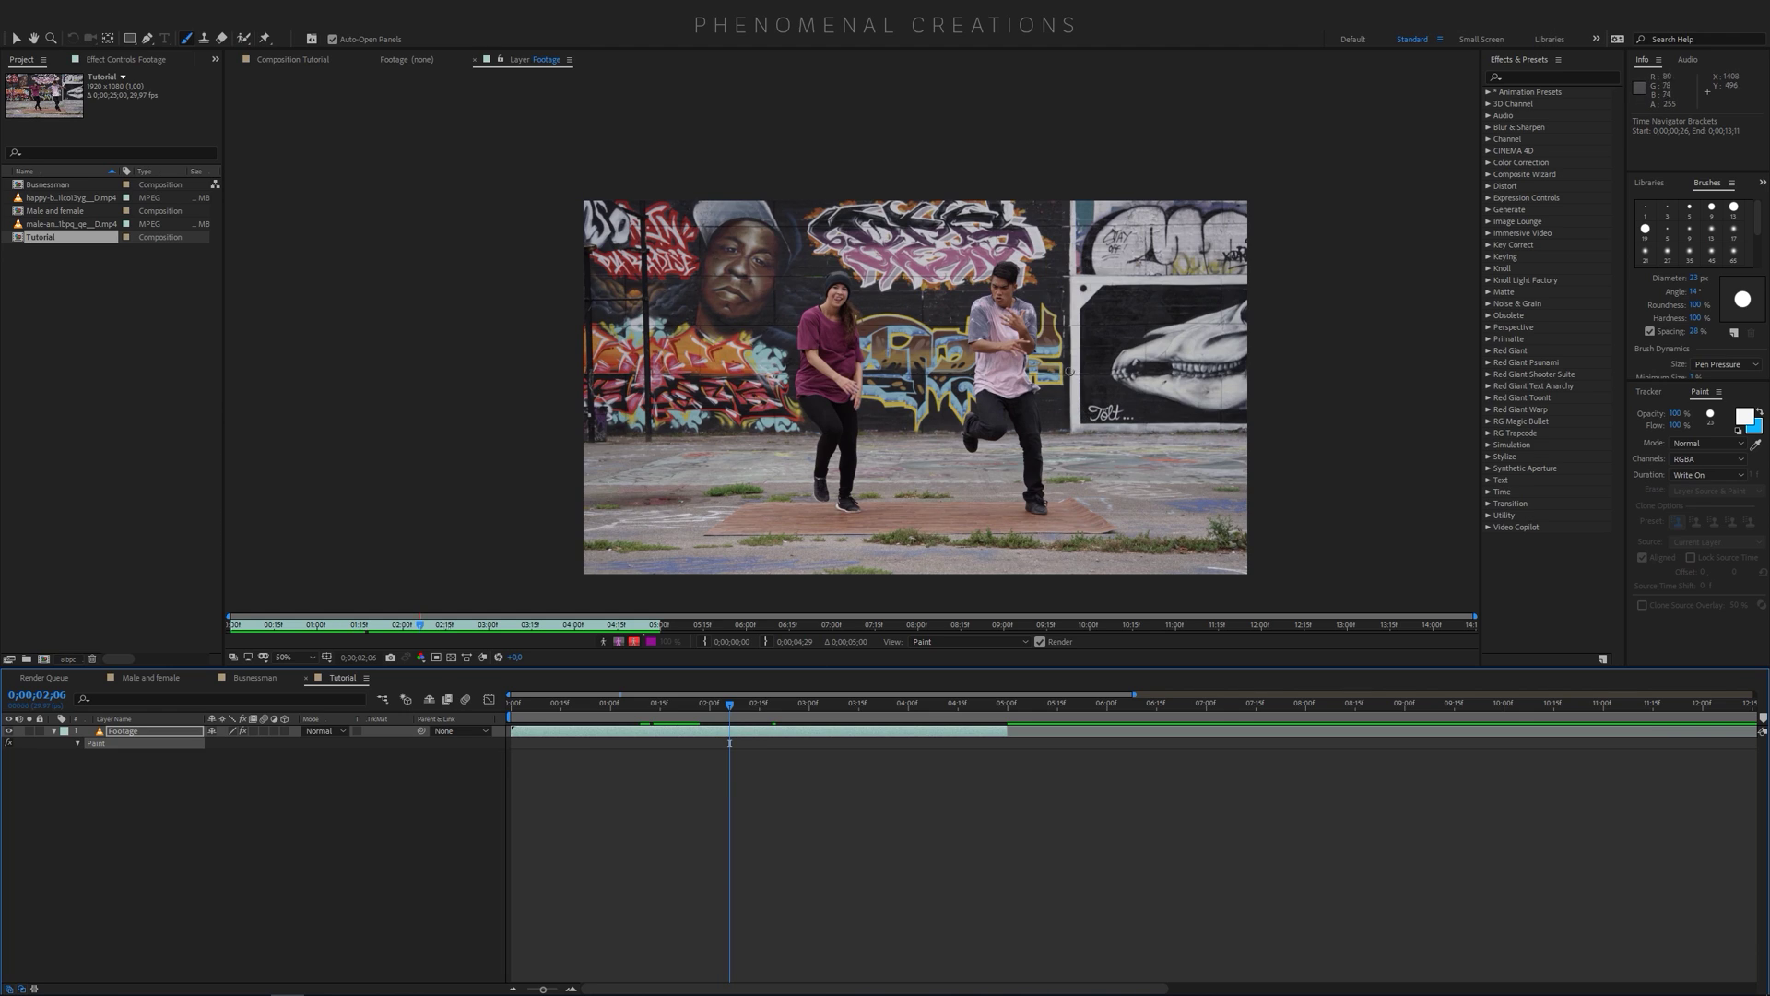
mouse_move(1063, 337)
mouse_down()
mouse_move(1062, 389)
mouse_move(1091, 399)
mouse_move(1098, 467)
mouse_move(1184, 378)
mouse_move(1125, 379)
mouse_move(1109, 370)
mouse_move(1139, 353)
mouse_move(1064, 340)
mouse_up()
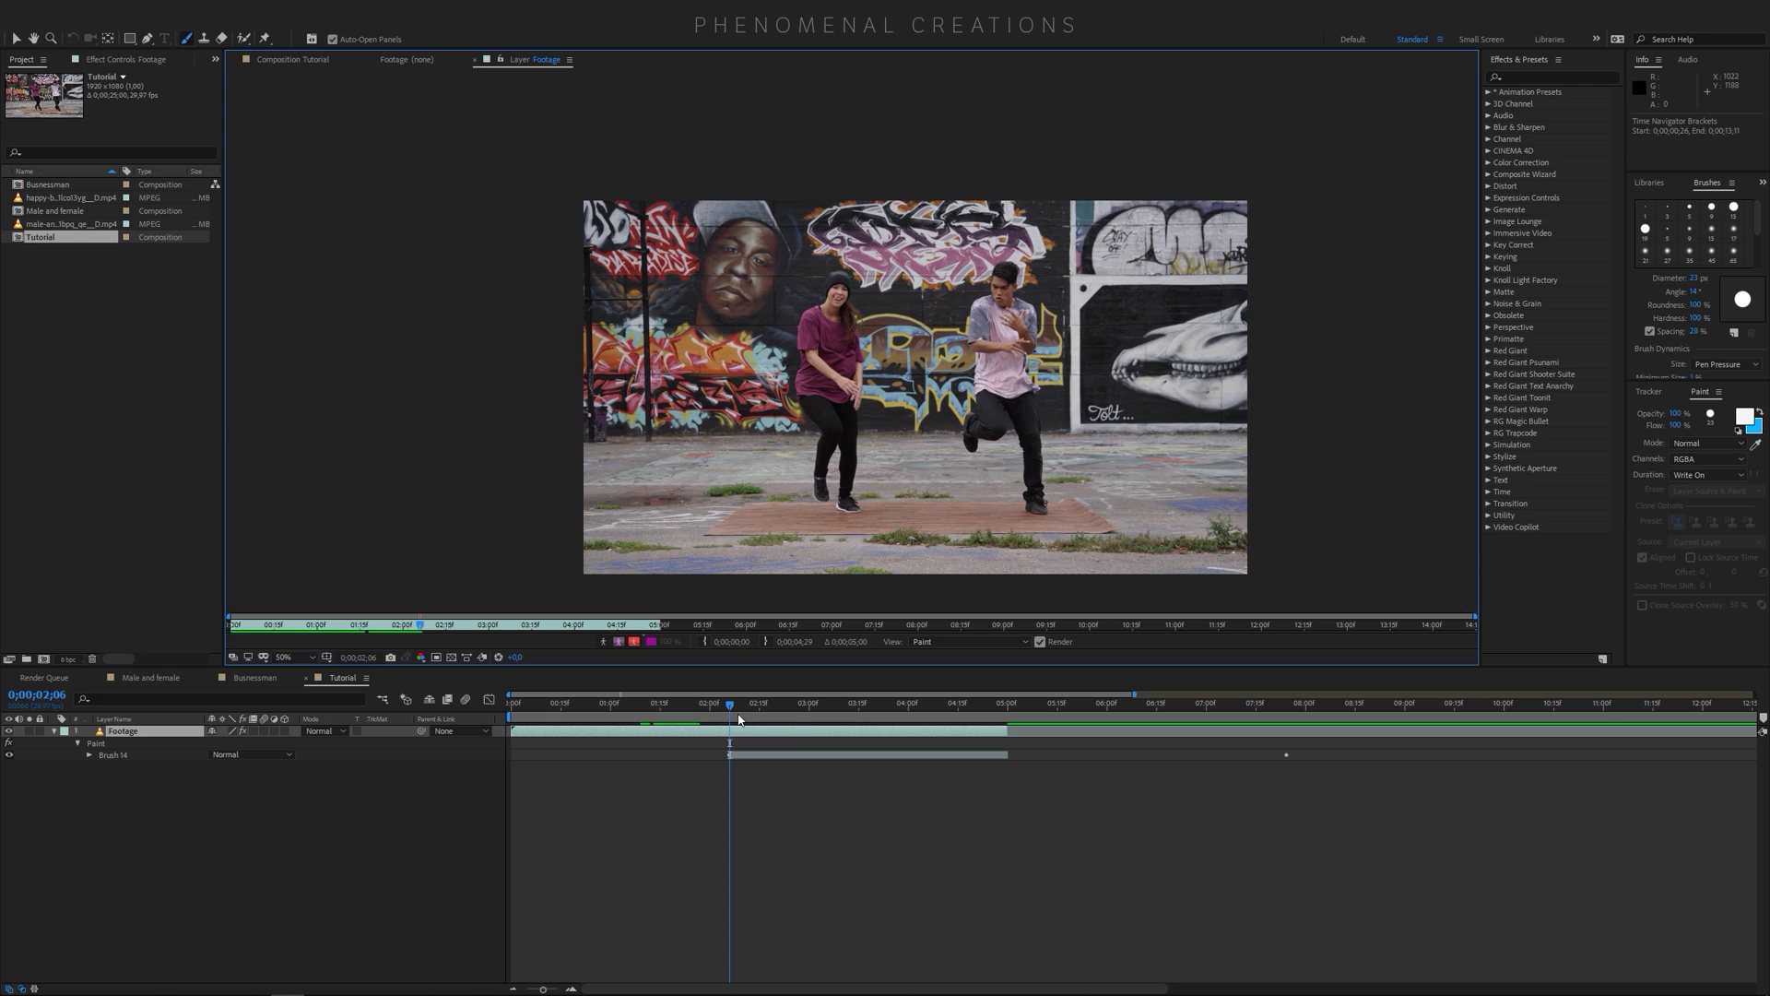
key(space)
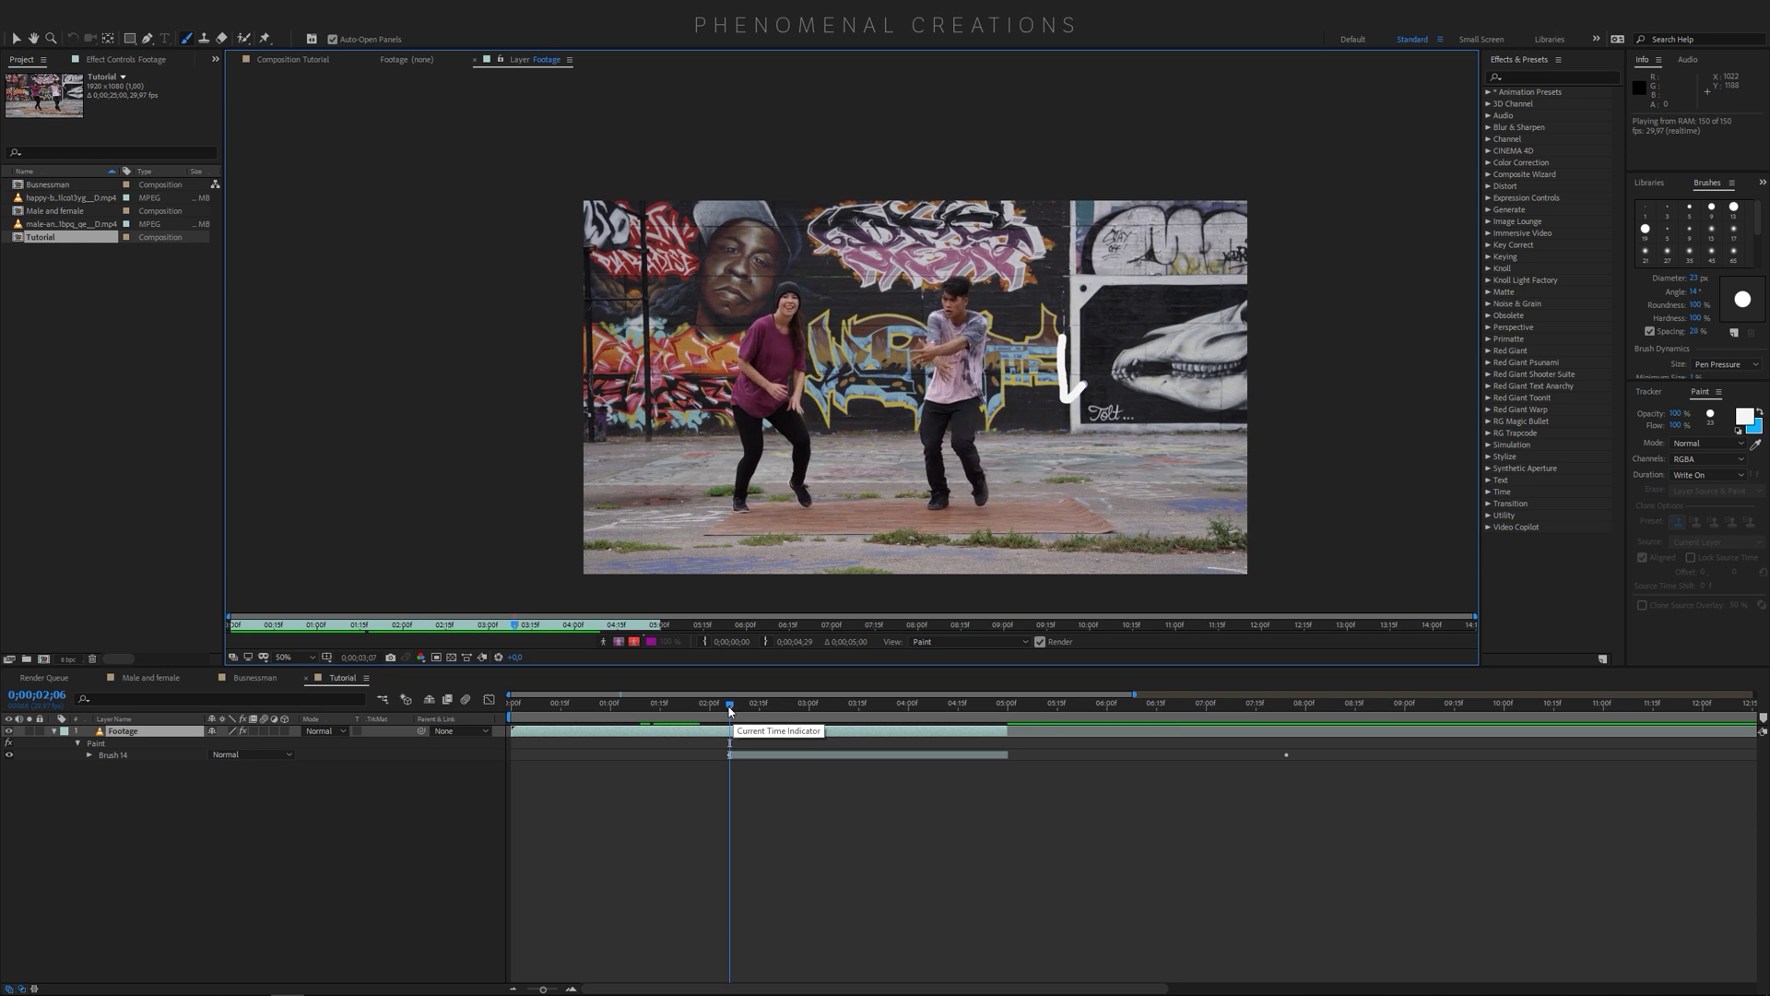
key(space)
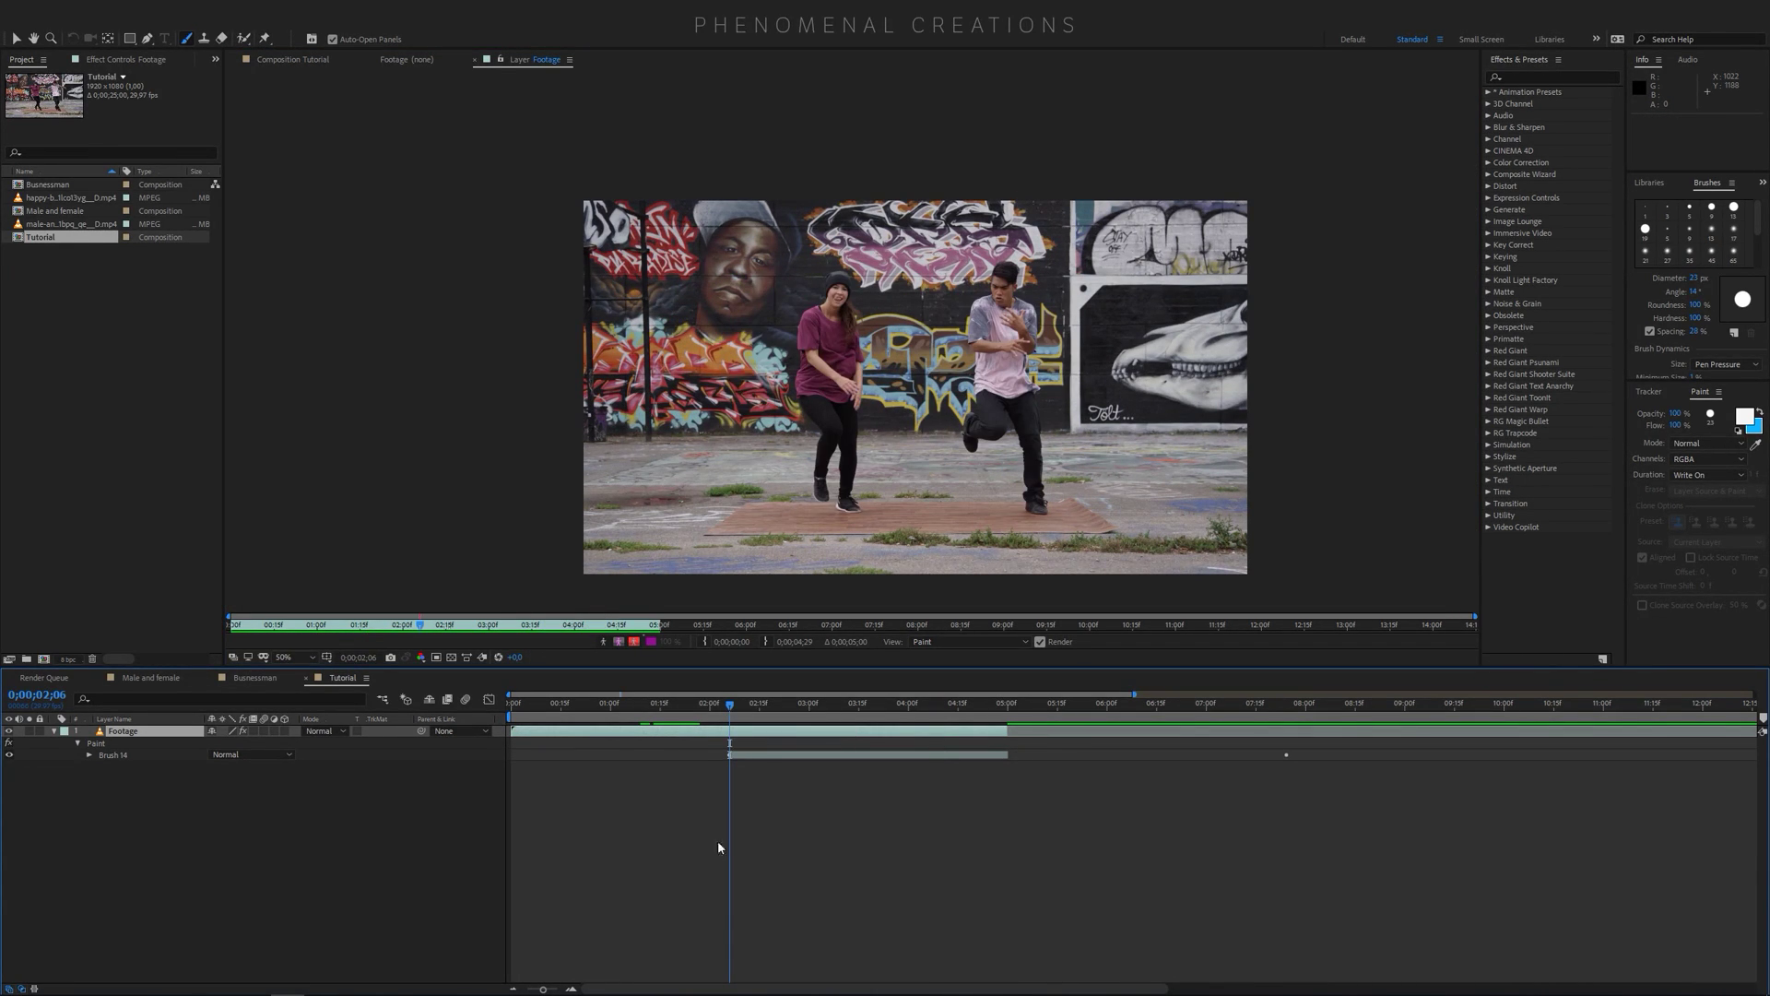
Move the arrow stroke's last End keyframe to 0;00;03;12, ease its speed curve and preview the animation
key(u)
drag(1300, 771, 1106, 818)
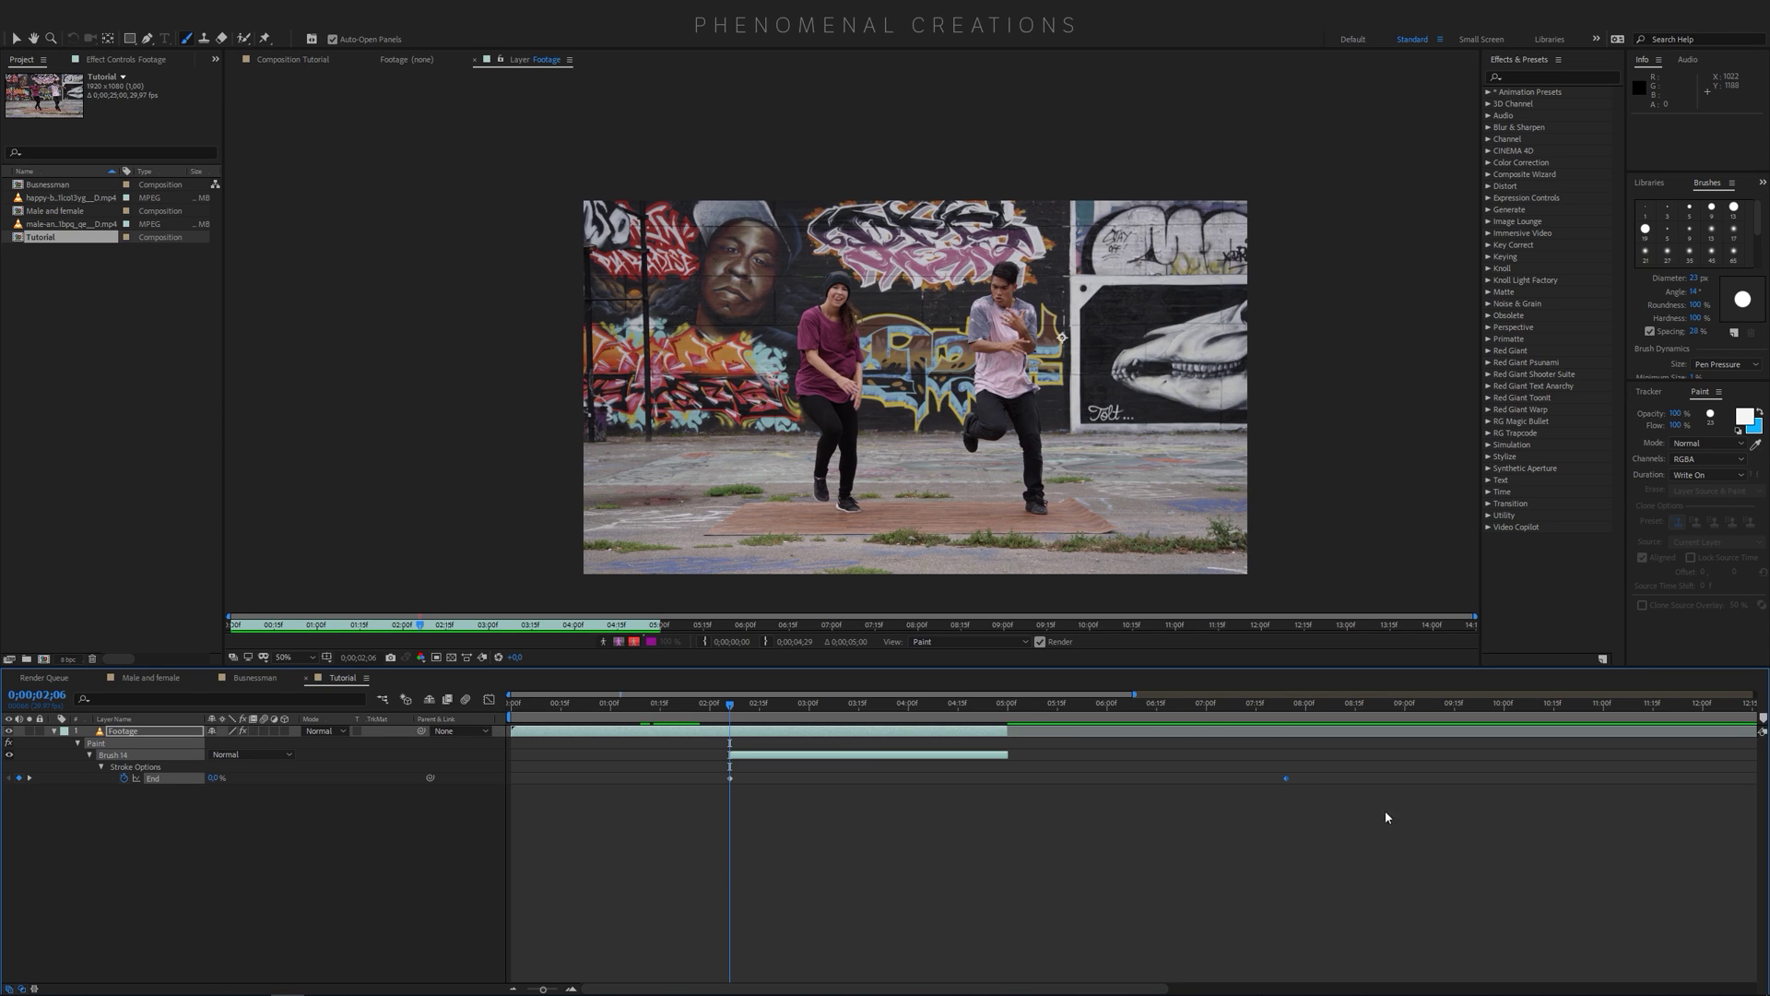
drag(1287, 777, 867, 782)
key(shift+F3)
mouse_move(803, 927)
mouse_down()
mouse_move(864, 959)
mouse_move(765, 944)
mouse_move(789, 944)
mouse_up()
click(489, 698)
key(space)
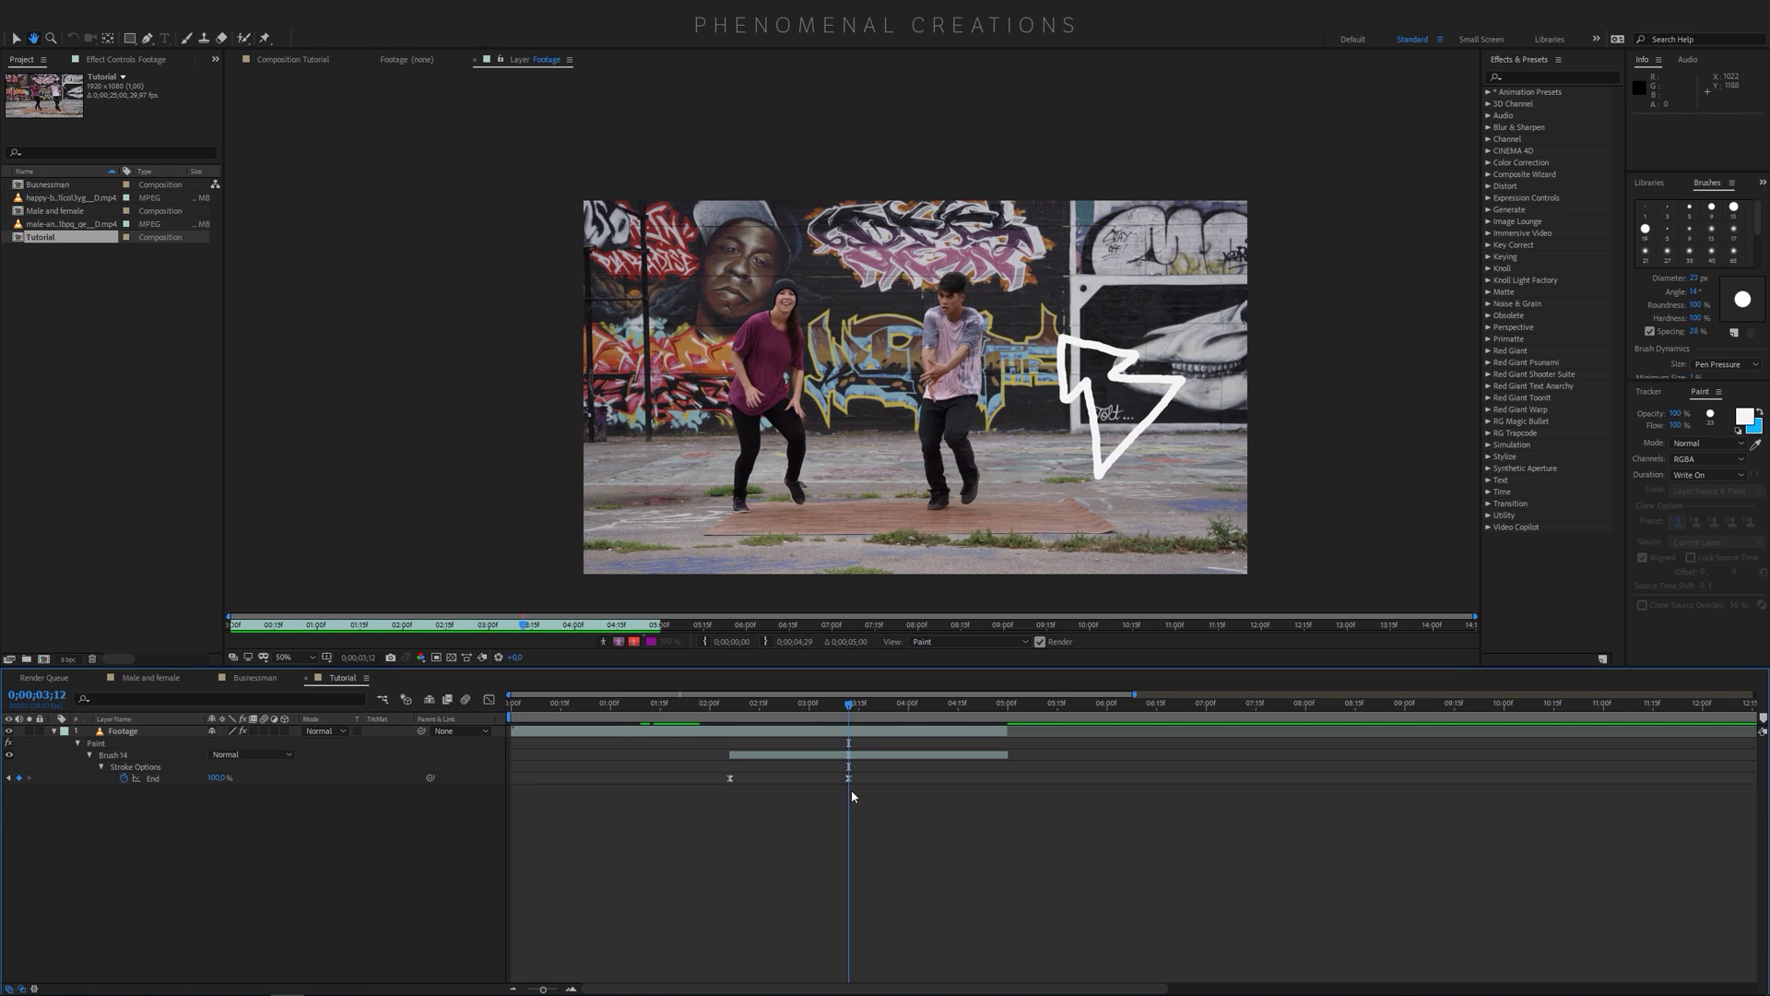
Move the arrow stroke's last End keyframe to 0;00;04;14 and preview the slower animation
drag(848, 777, 953, 777)
click(726, 720)
key(space)
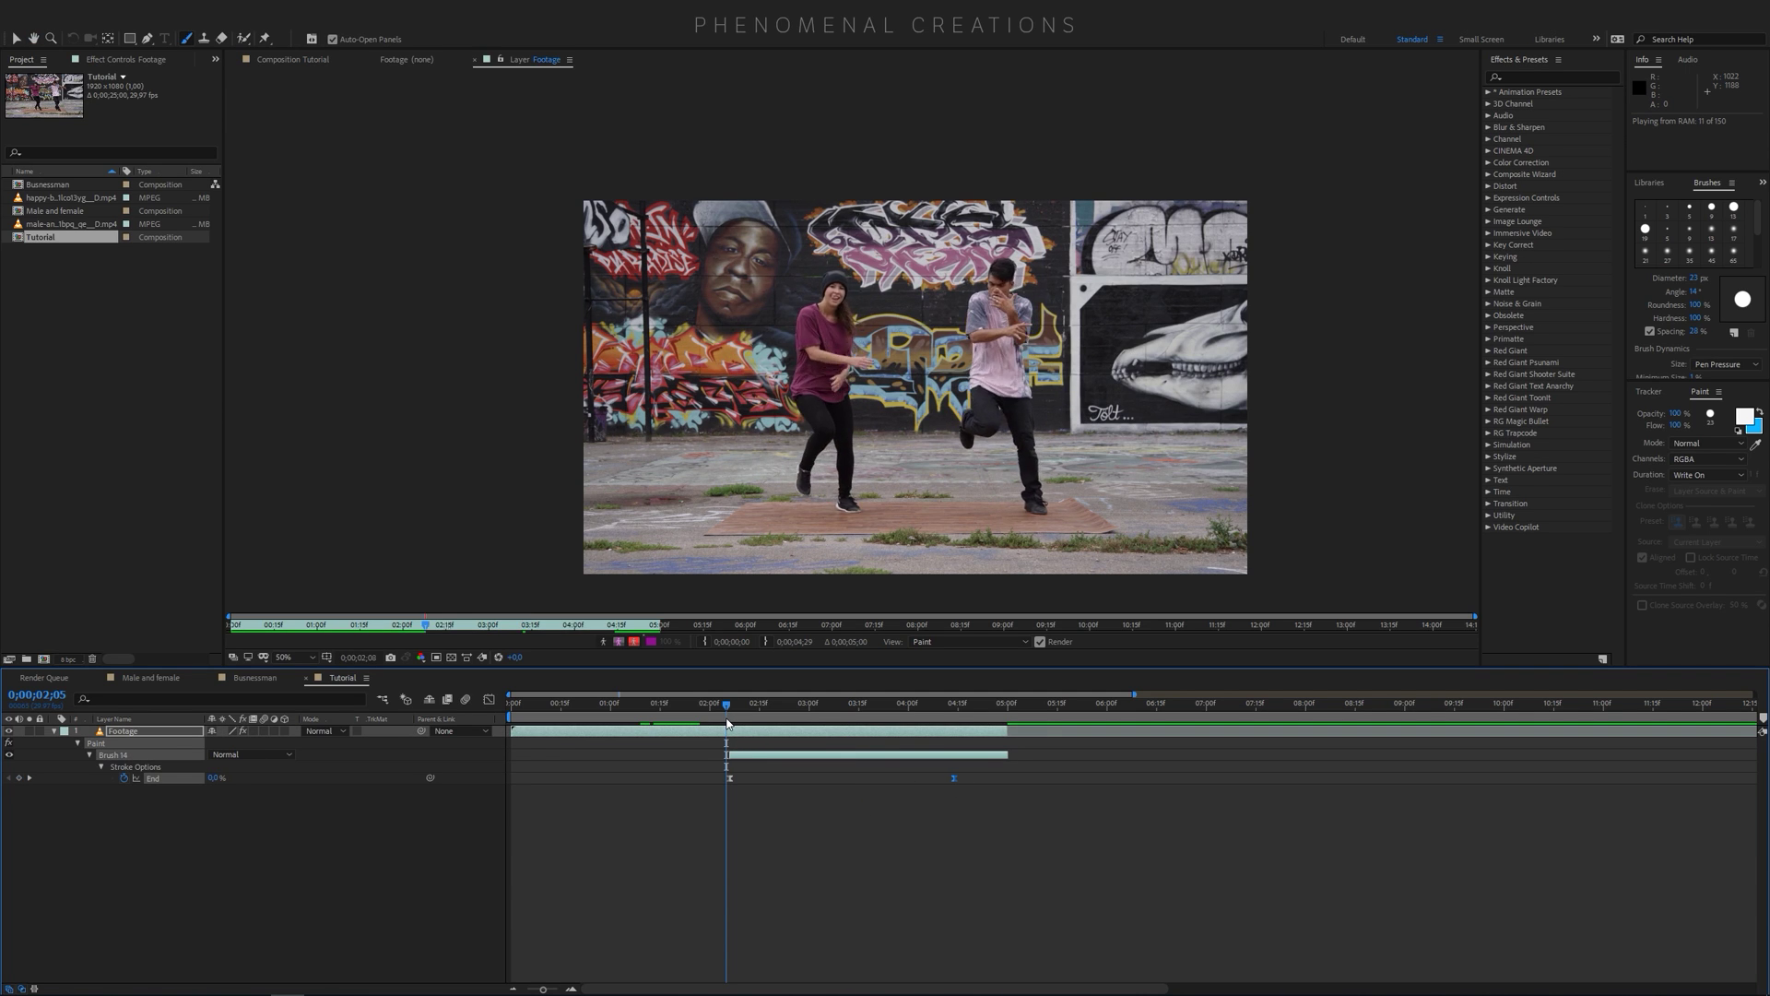
key(space)
drag(933, 712, 957, 711)
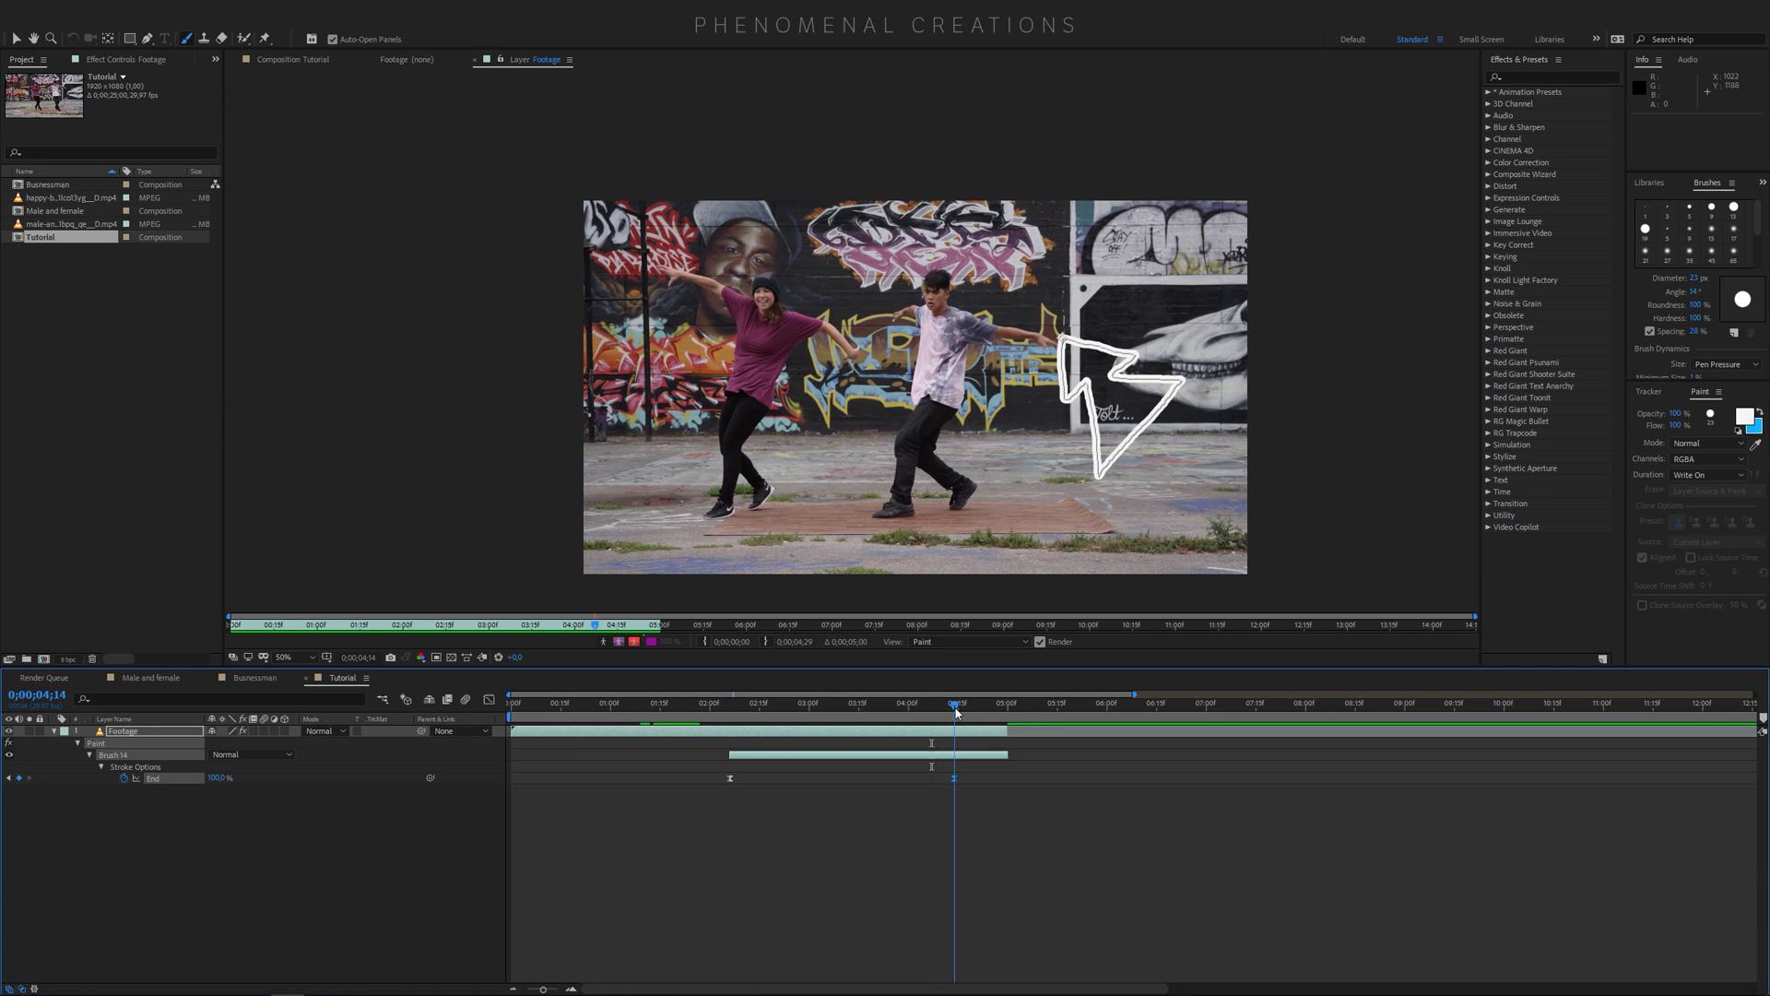
Shorten the final ease on the arrow stroke's End speed curve and play the animation from 0;00;02;06
click(488, 699)
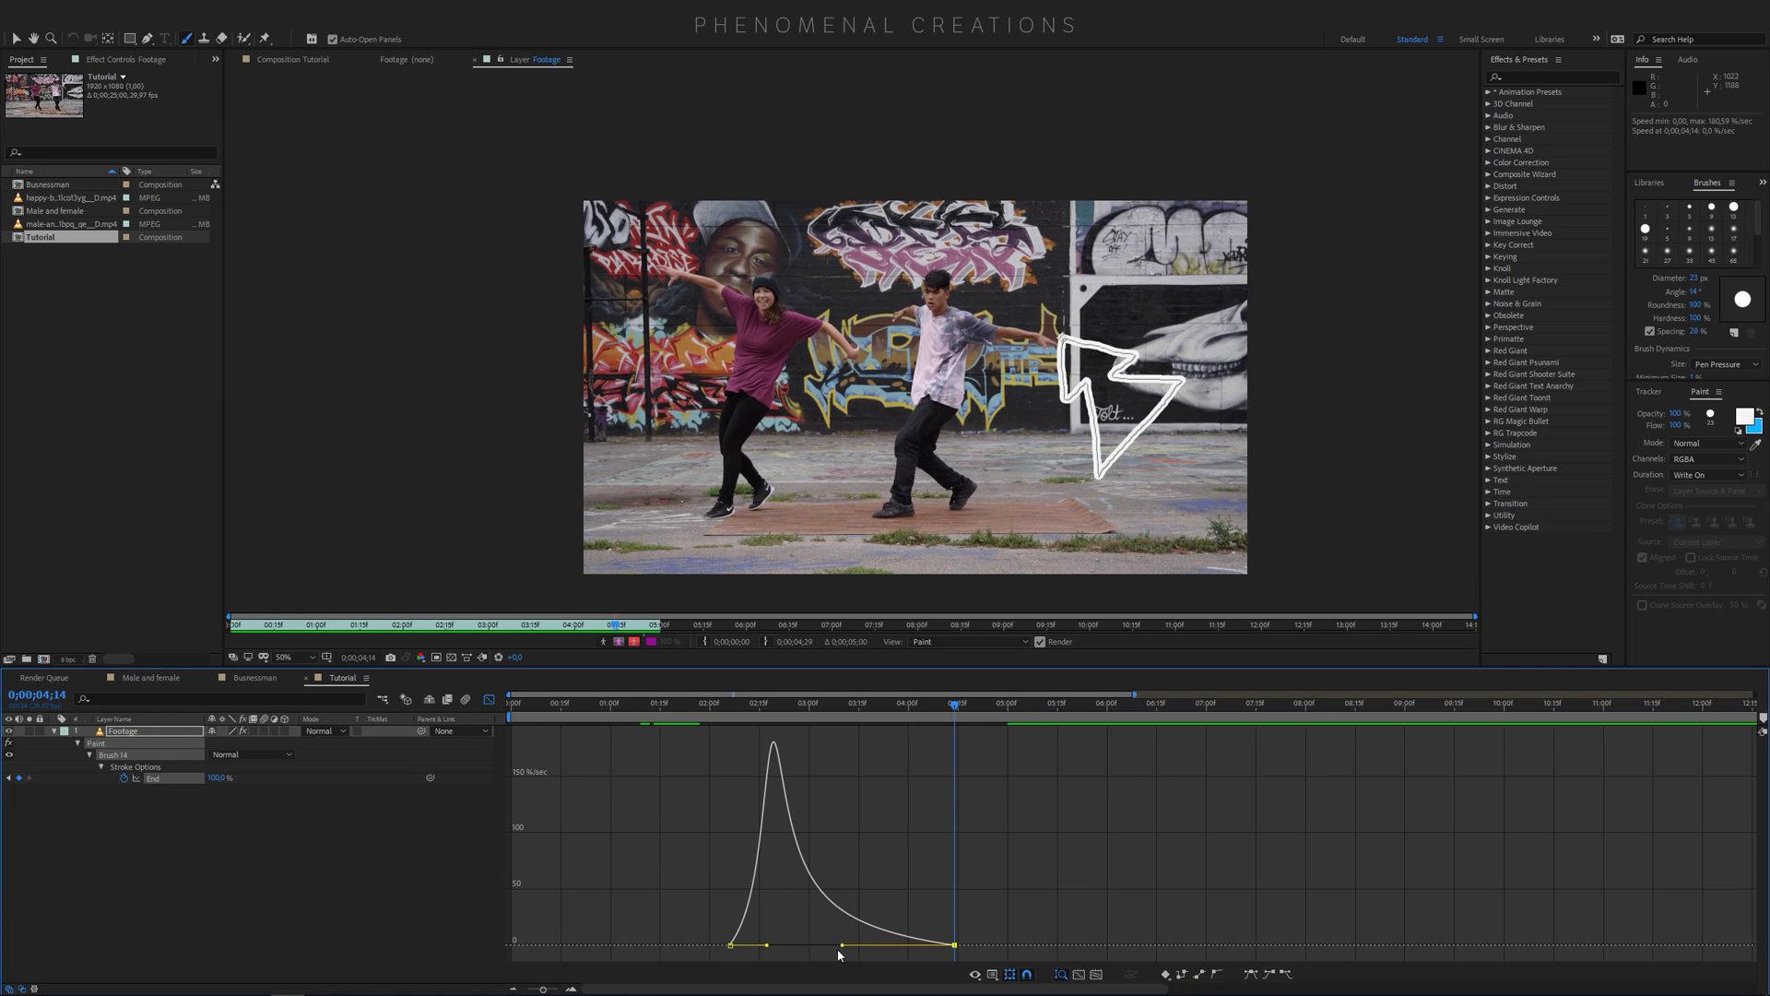
drag(844, 947, 887, 944)
key(shift+F3)
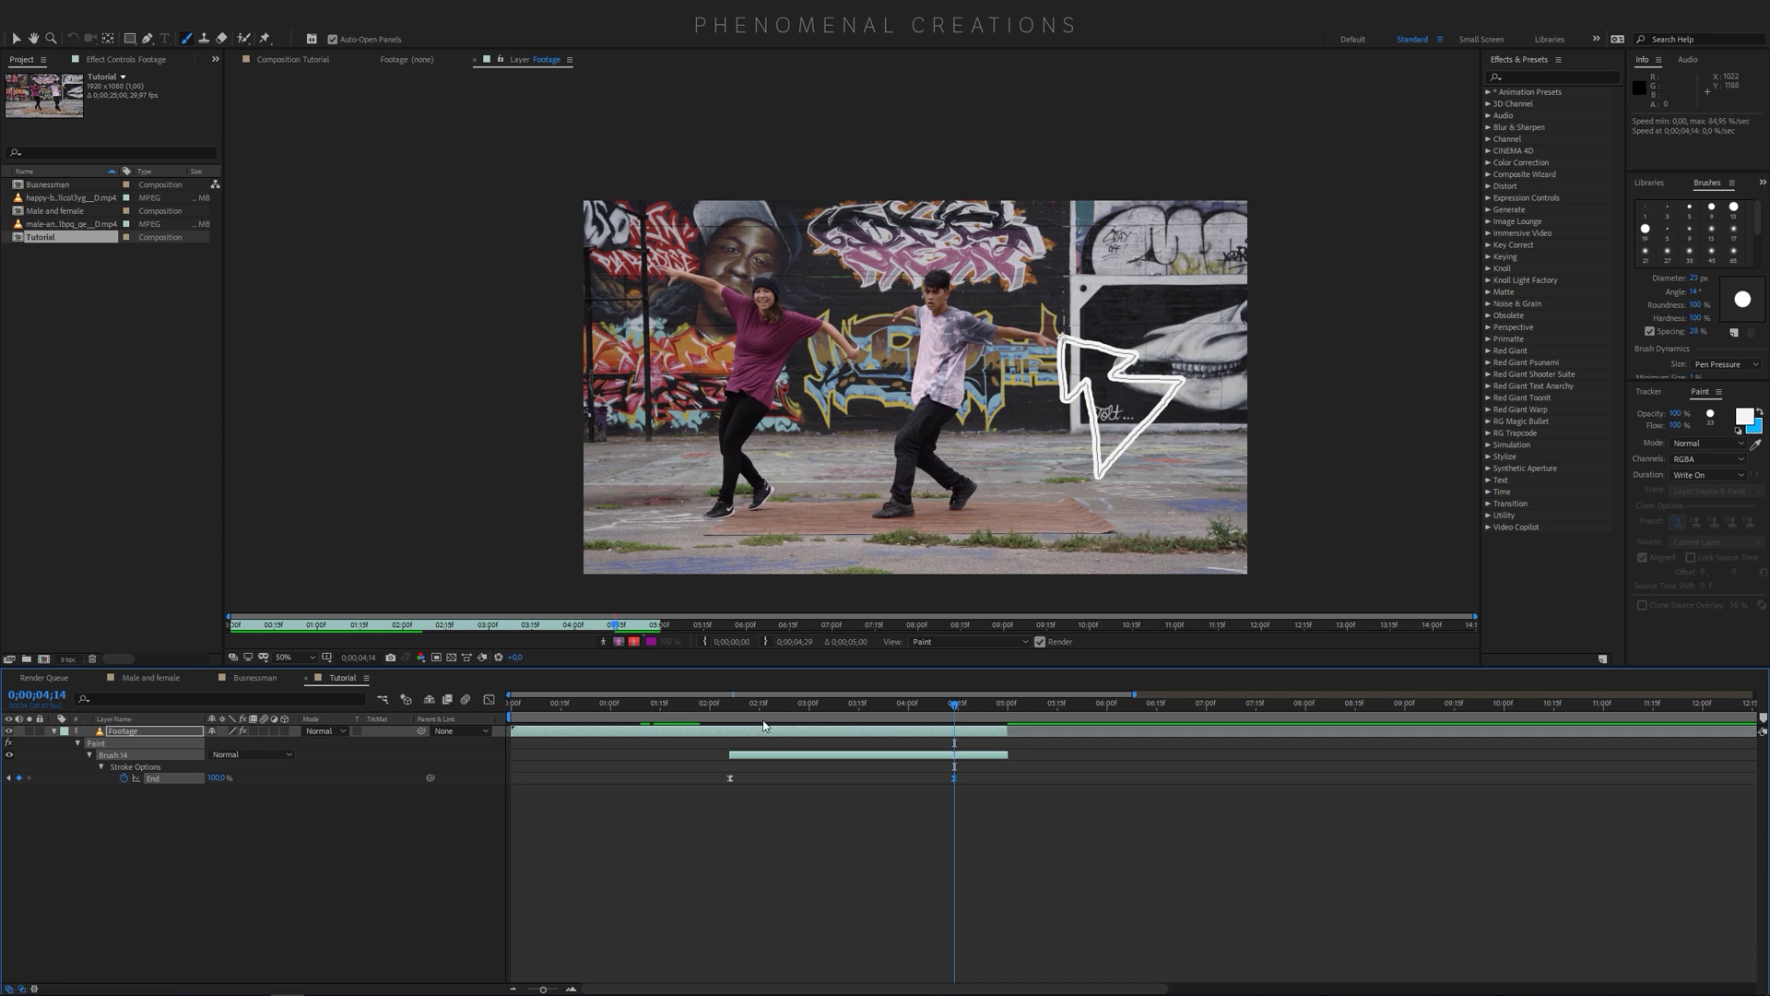
click(715, 717)
key(space)
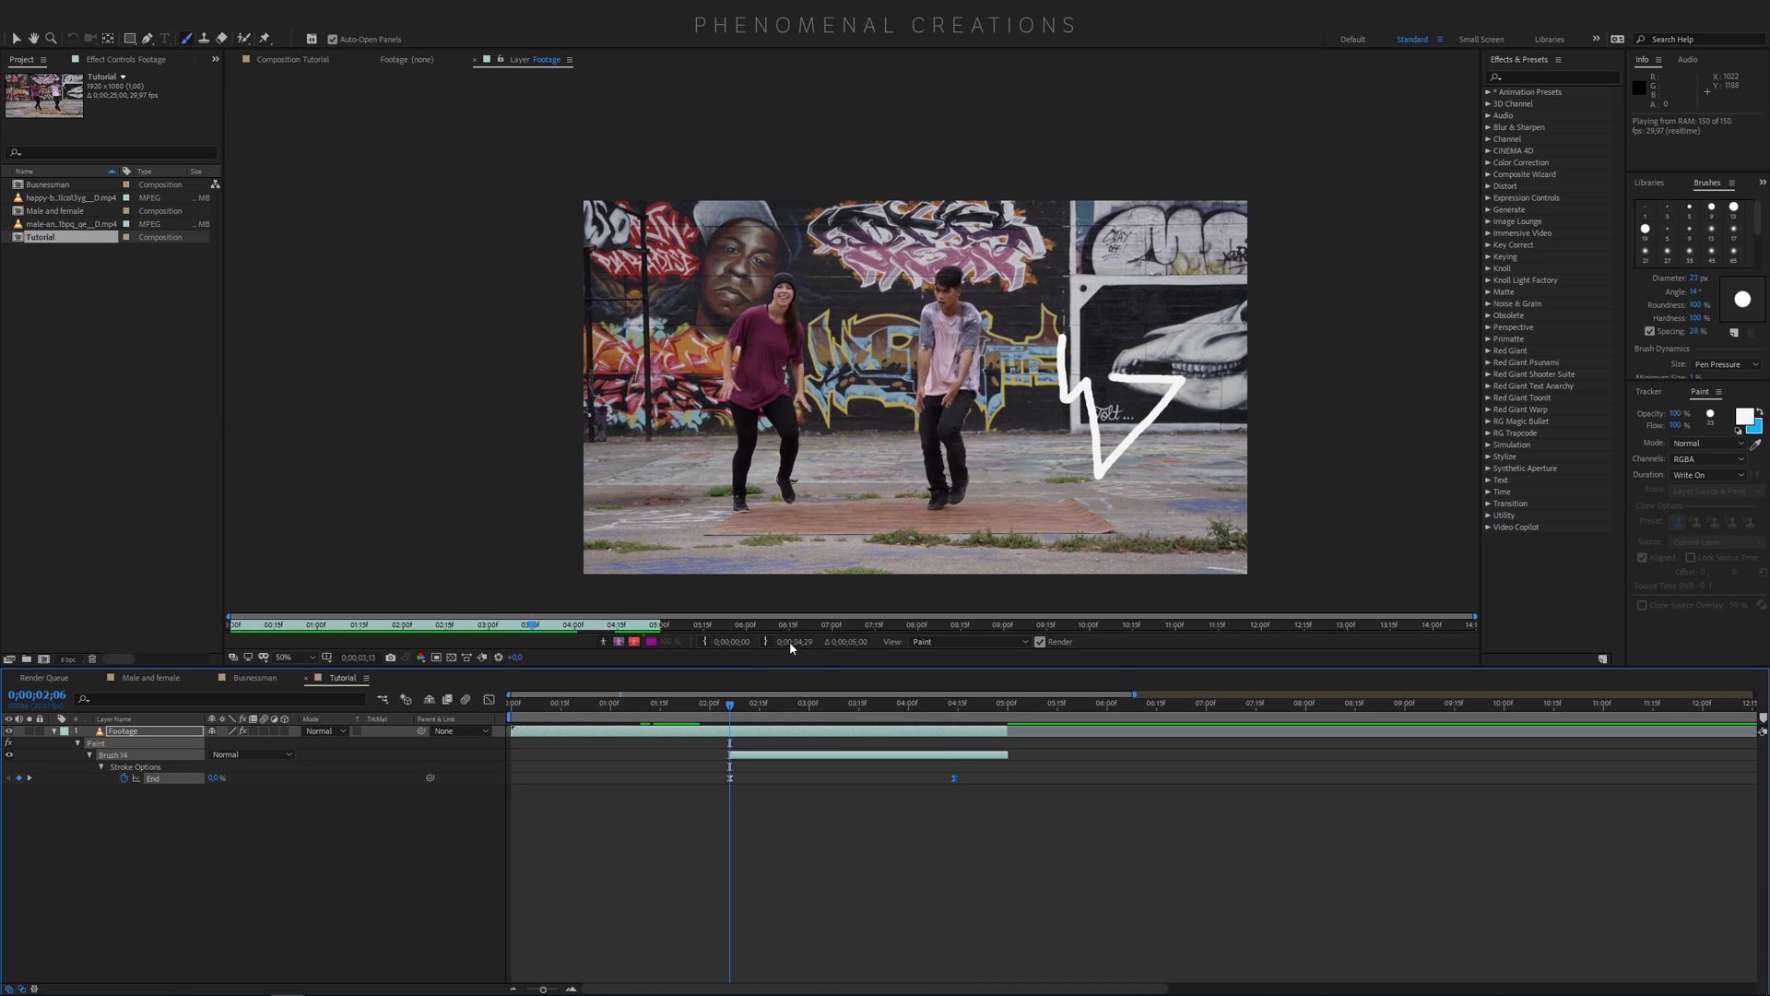
key(space)
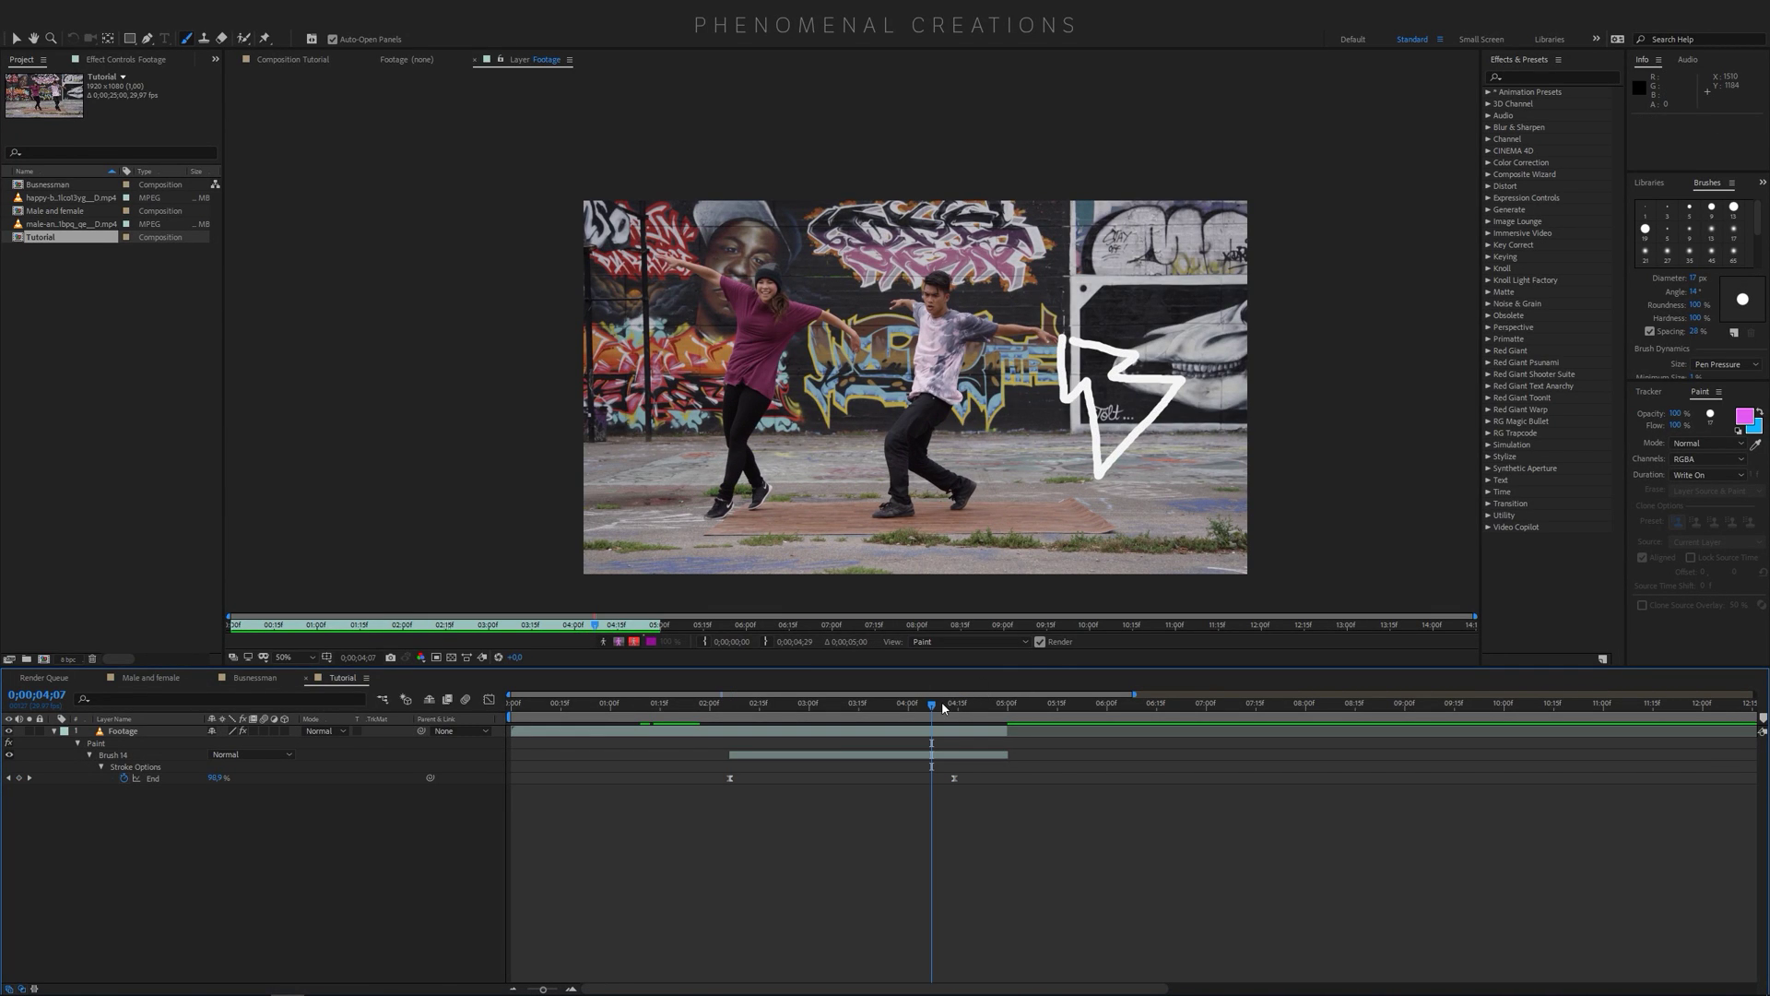
Paint a thinner magenta zigzag scribble inside the white arrow outline at 0;00;04;14
mouse_move(933, 706)
mouse_down()
mouse_move(775, 710)
mouse_move(724, 728)
mouse_move(735, 762)
mouse_up()
key(Page_Up)
key(Page_Up)
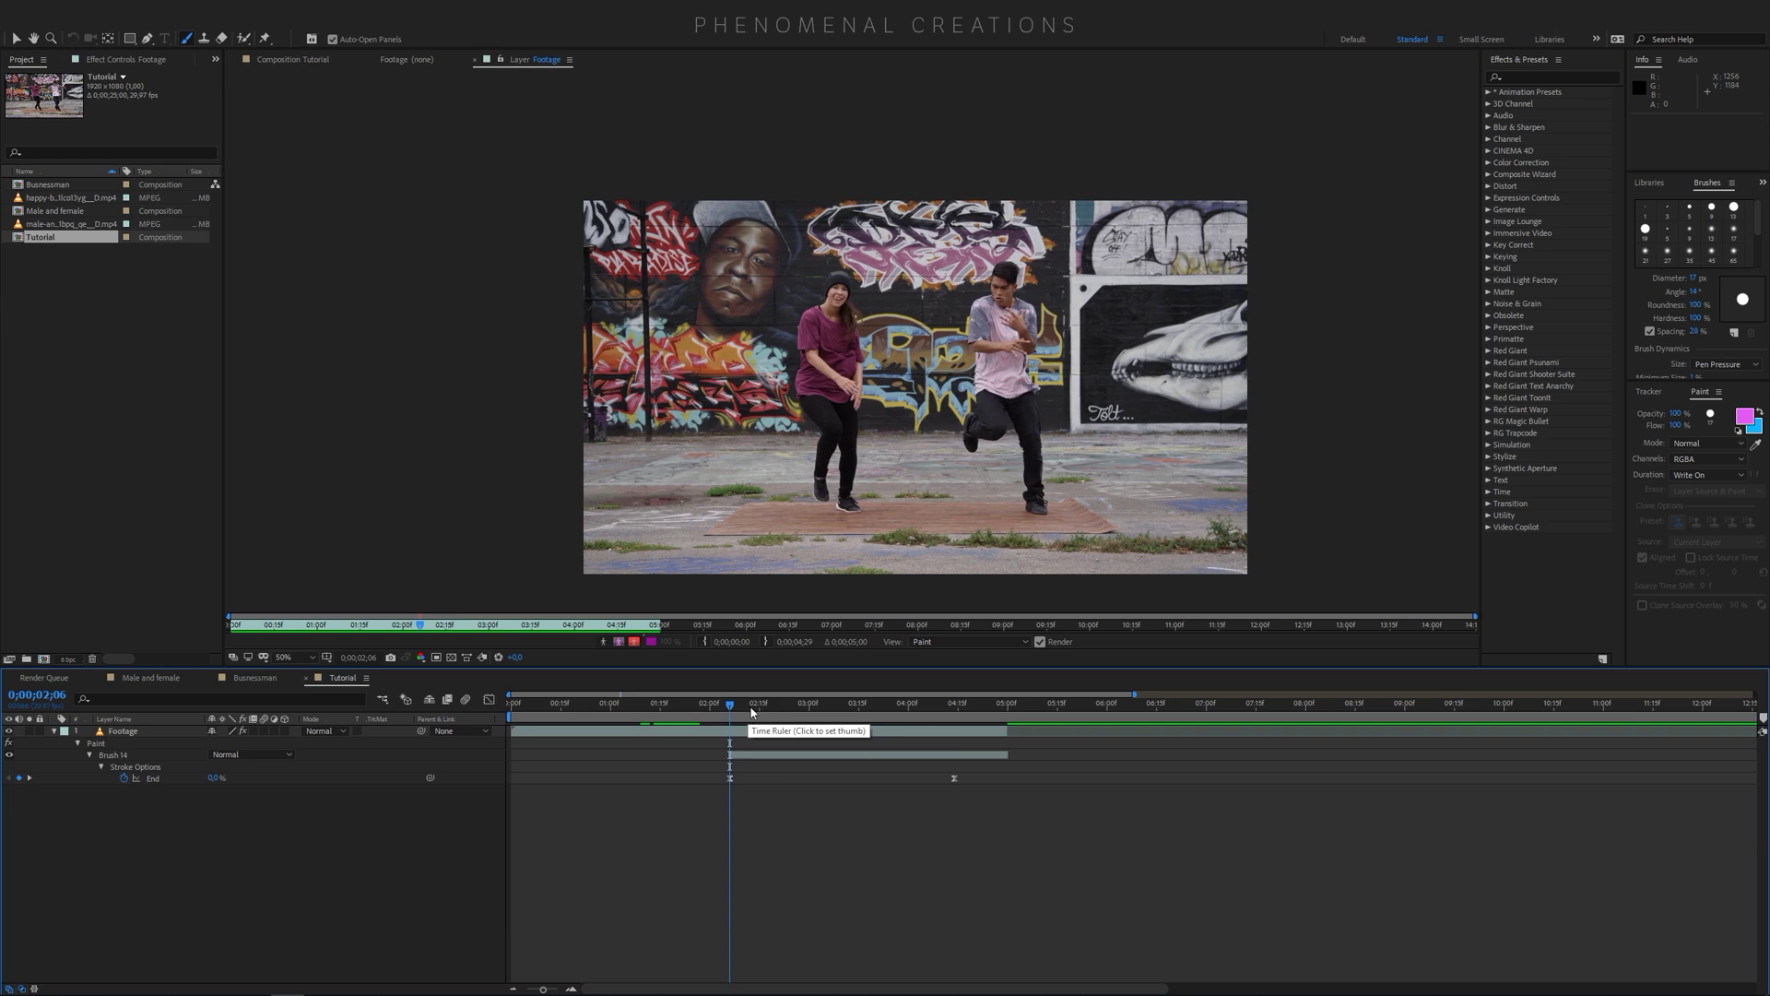
key(k)
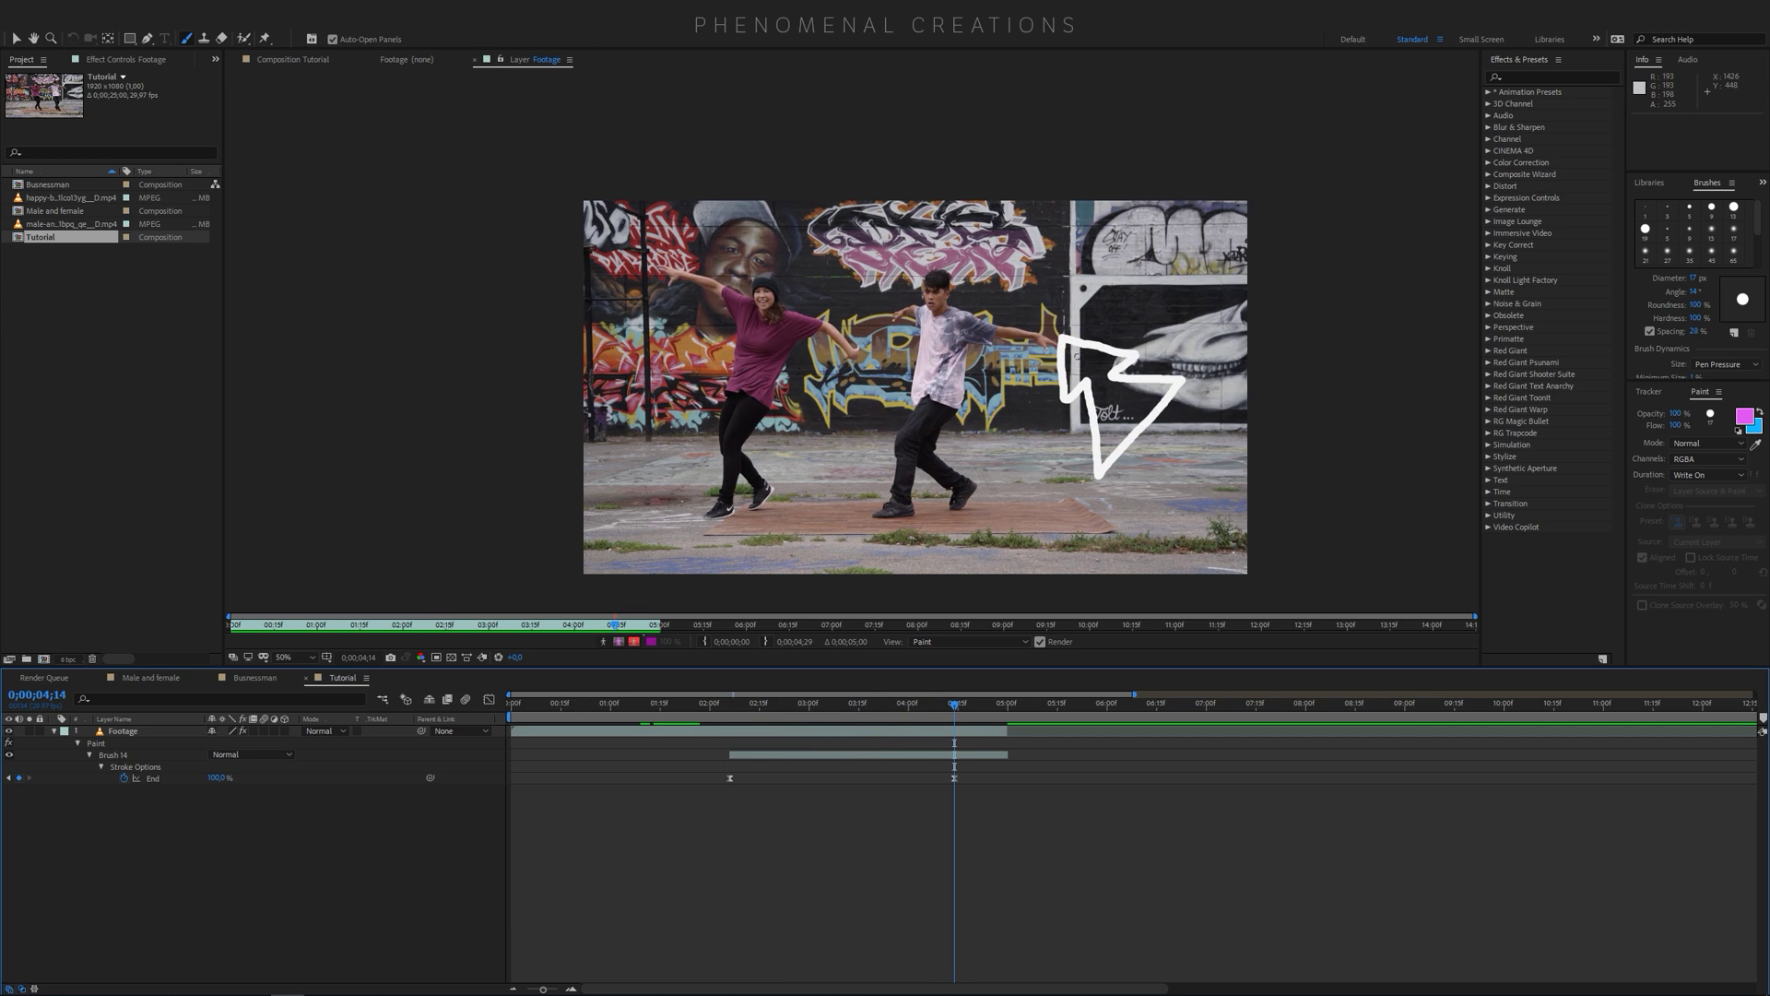
mouse_move(1072, 376)
mouse_down()
mouse_move(1108, 357)
mouse_move(1099, 392)
mouse_move(1134, 390)
mouse_move(1107, 446)
mouse_move(1149, 392)
mouse_up()
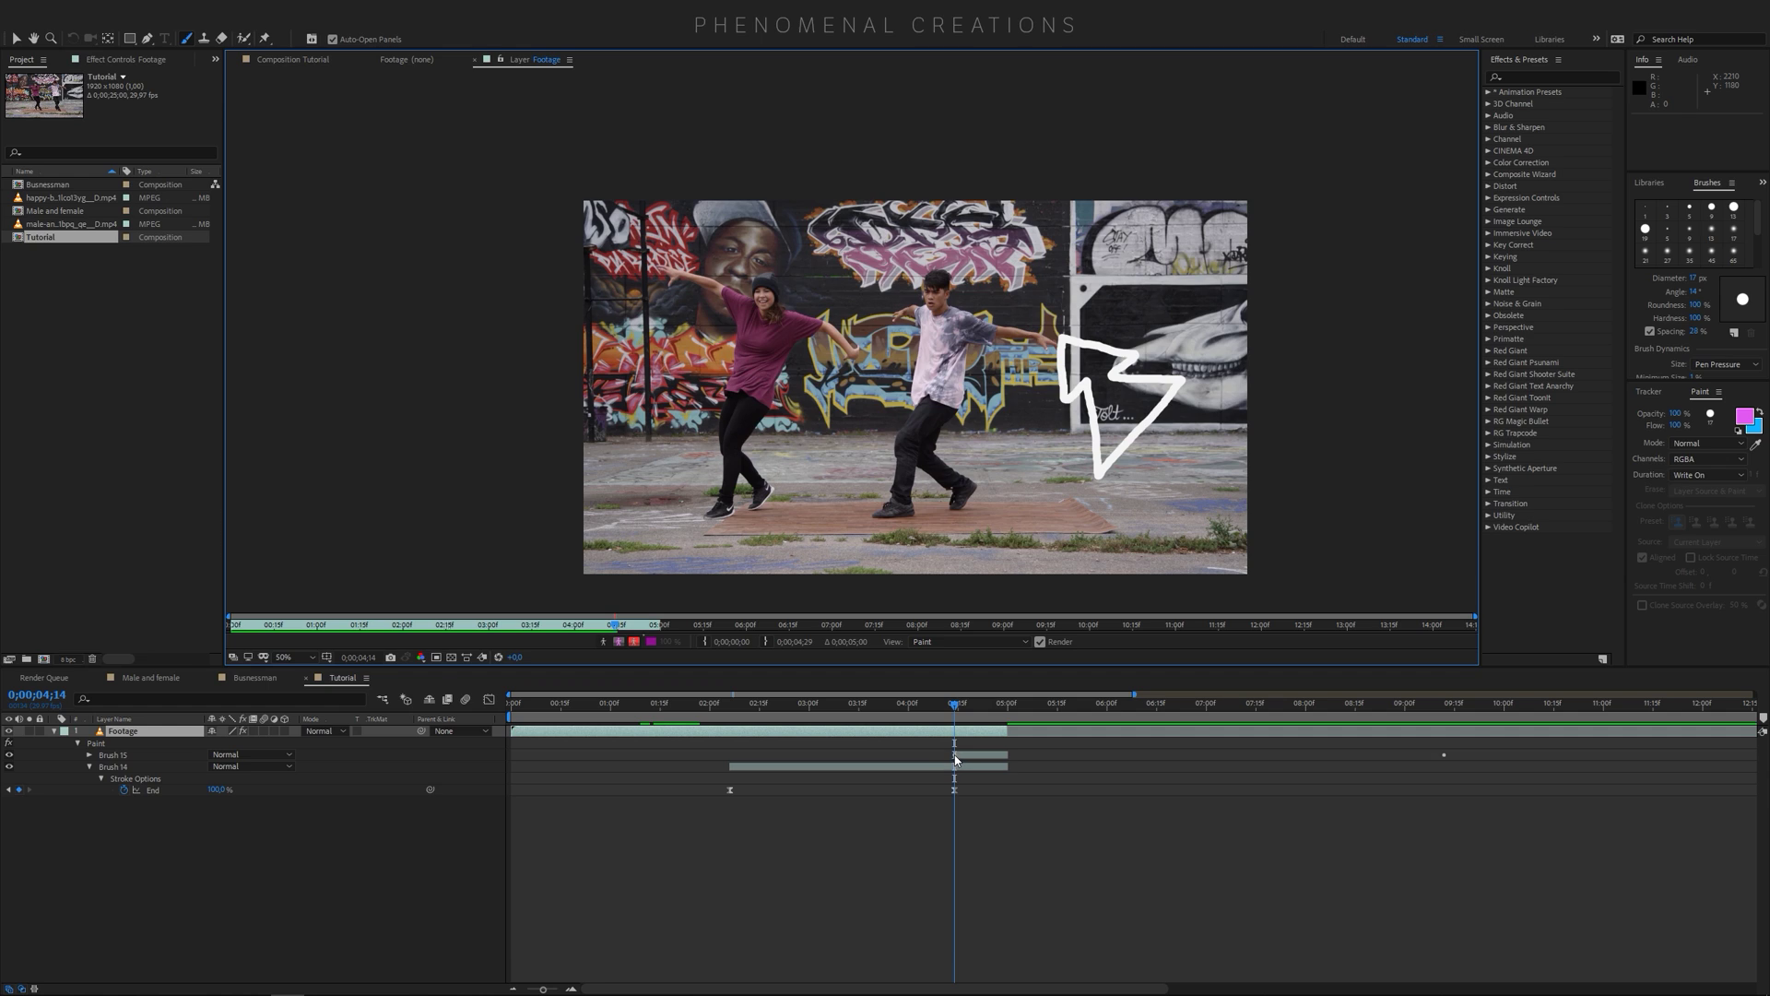
Retime the magenta stroke to span 0;00;02;06 to the Footage layer's end, with its last End keyframe at 0;00;04;14
mouse_move(957, 759)
mouse_down()
mouse_move(780, 760)
mouse_move(738, 780)
mouse_up()
drag(783, 754, 1004, 754)
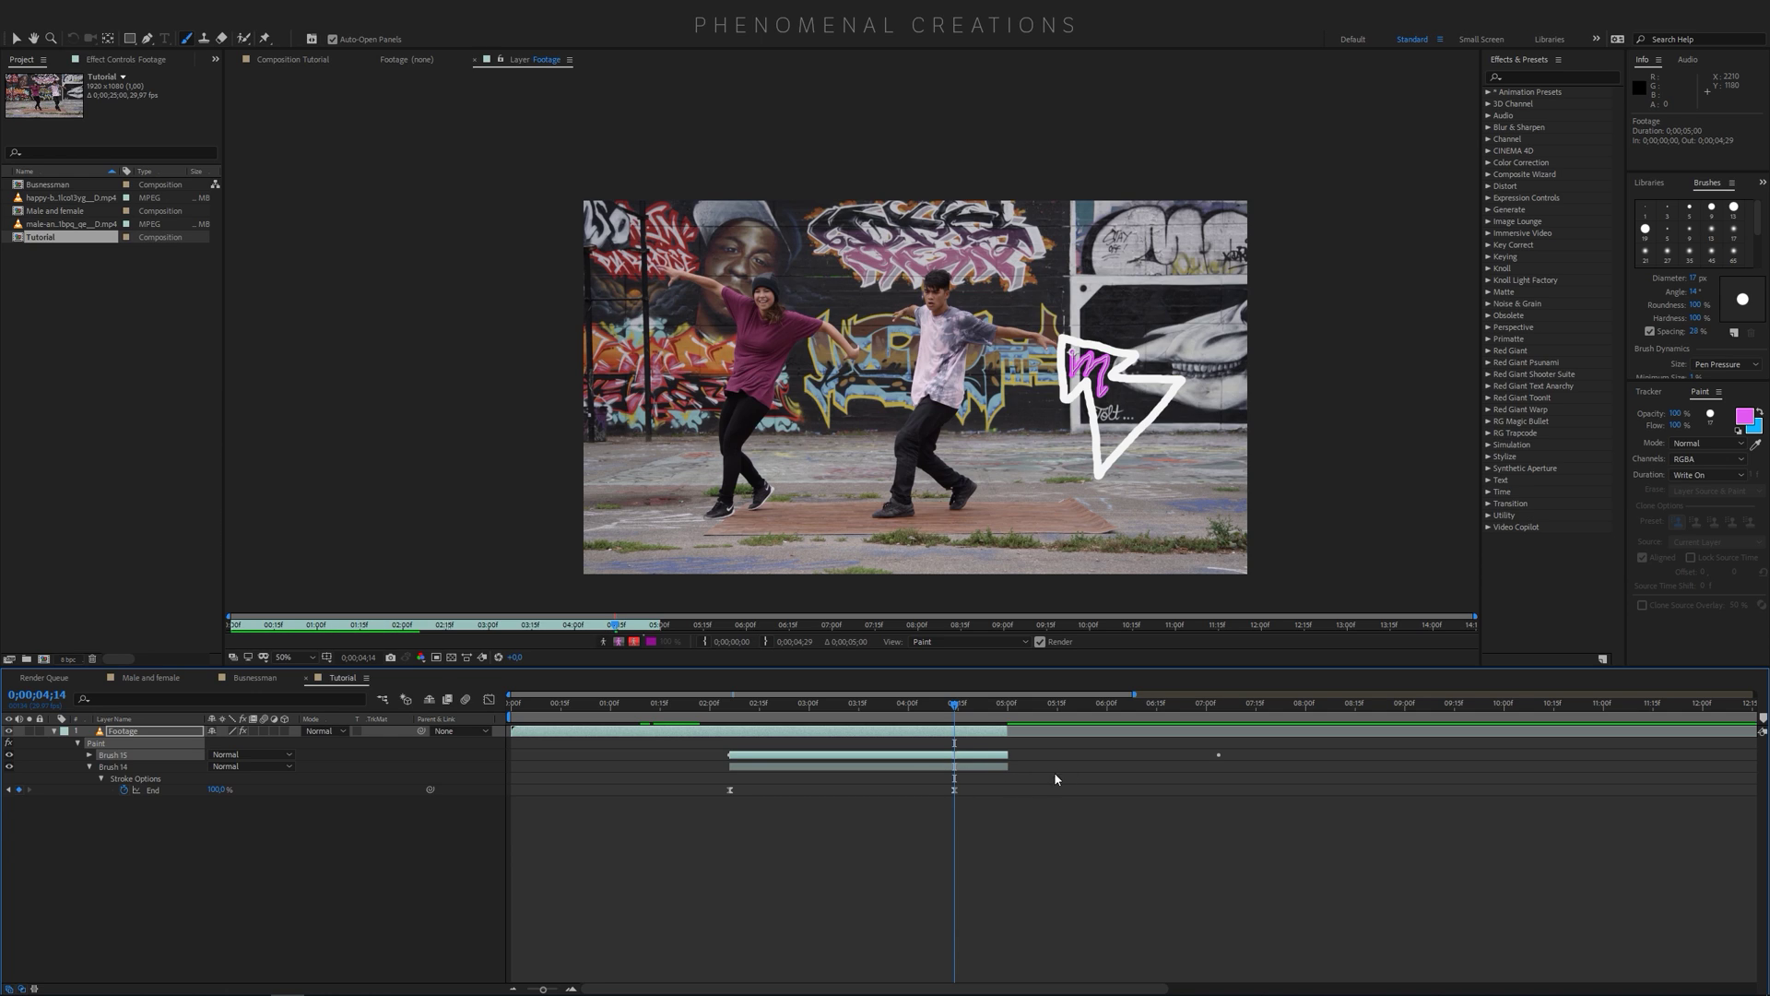
key(u)
mouse_move(1218, 780)
mouse_down()
mouse_move(955, 802)
mouse_move(716, 783)
mouse_up()
Lengthen the final ease on the magenta stroke's End speed curve and preview both strokes from 0;00;02;05
click(489, 699)
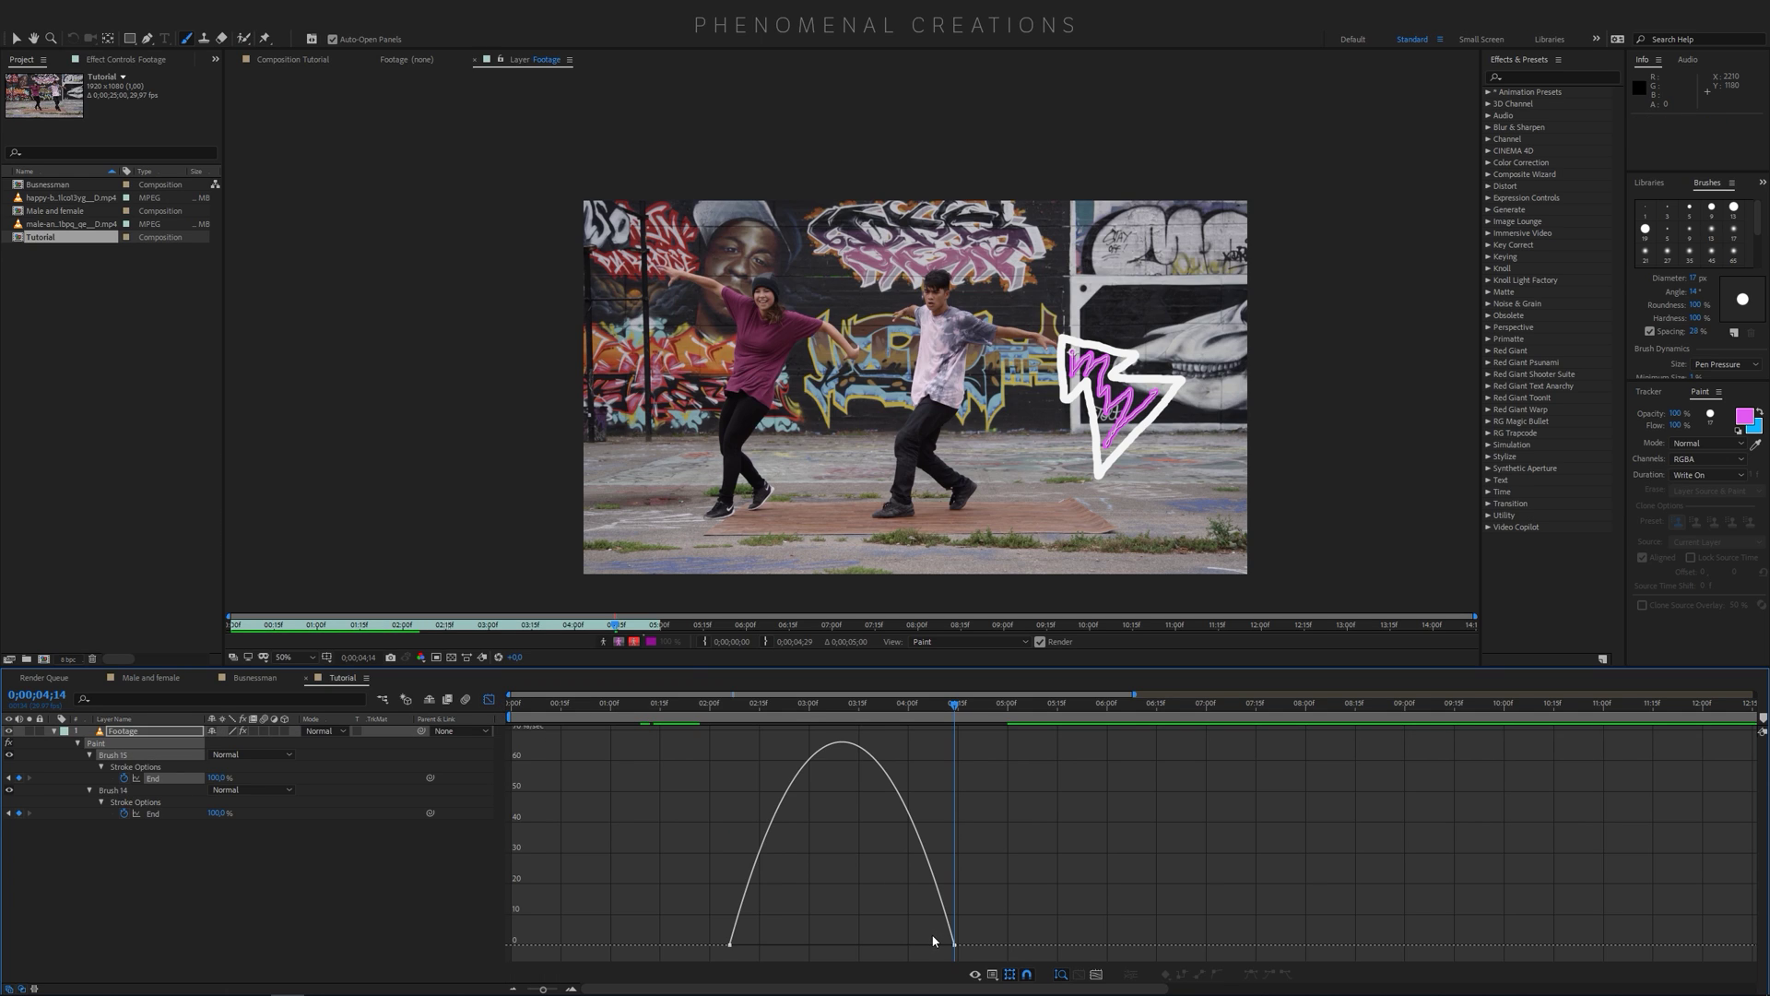
drag(920, 945, 882, 945)
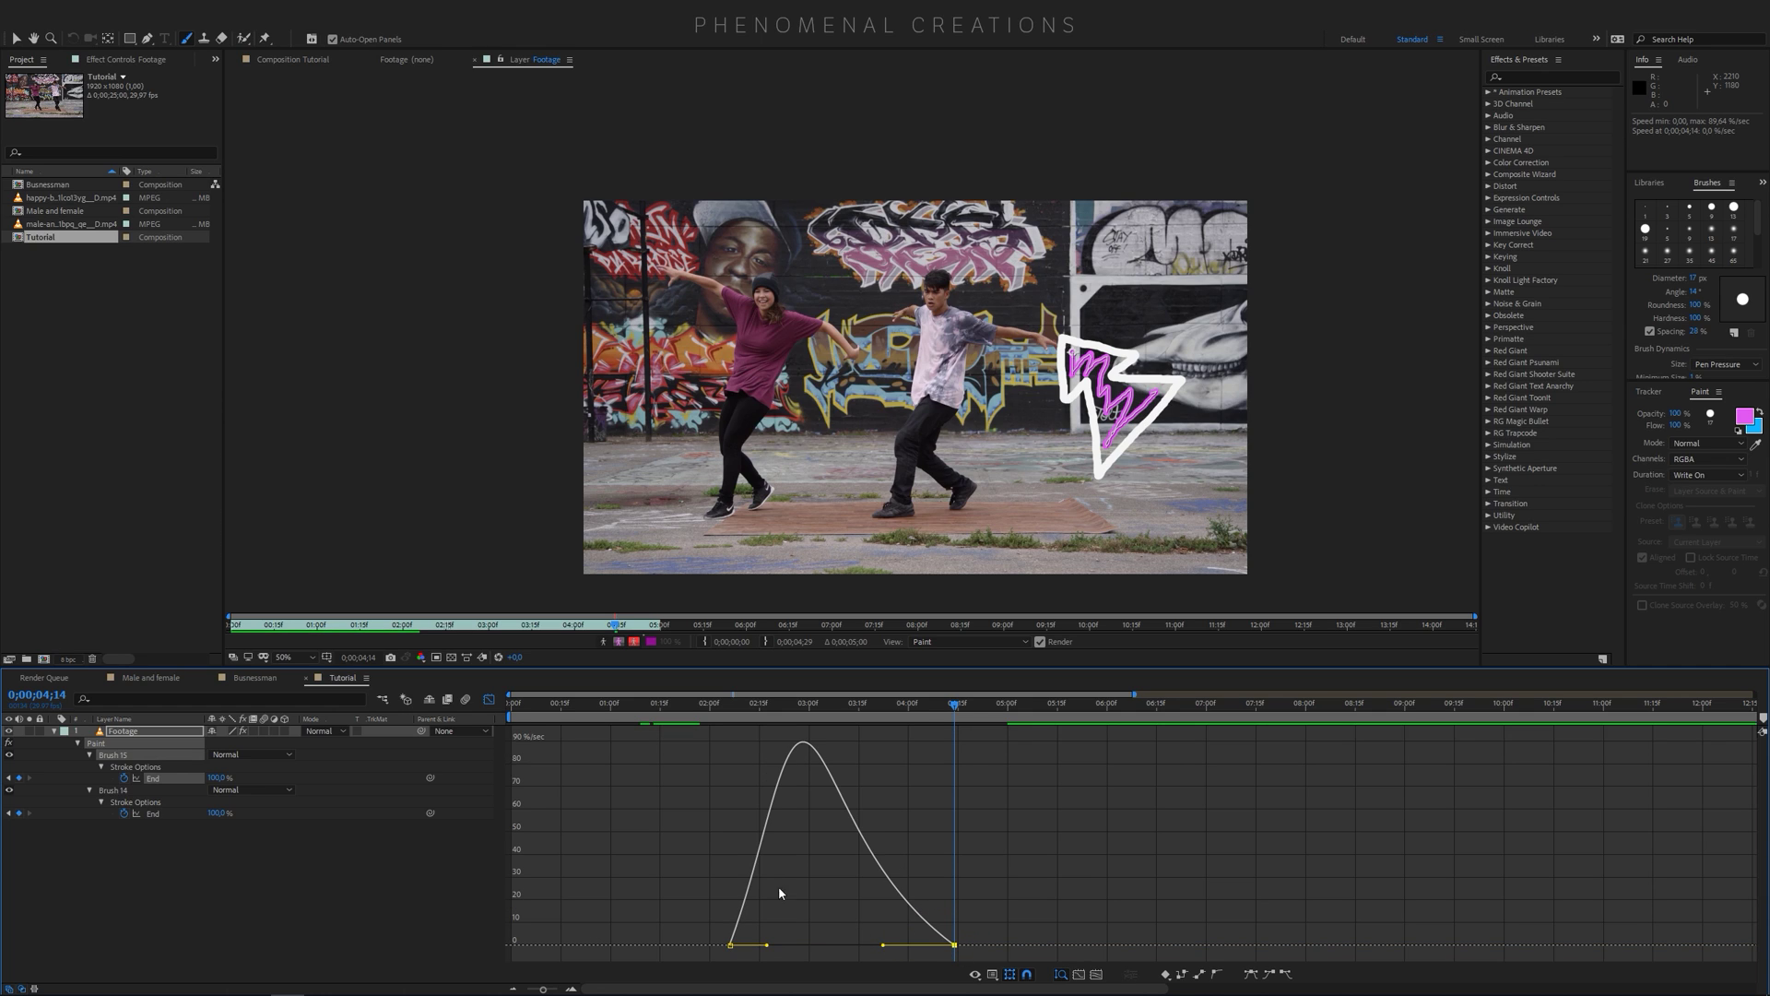
click(489, 700)
click(727, 710)
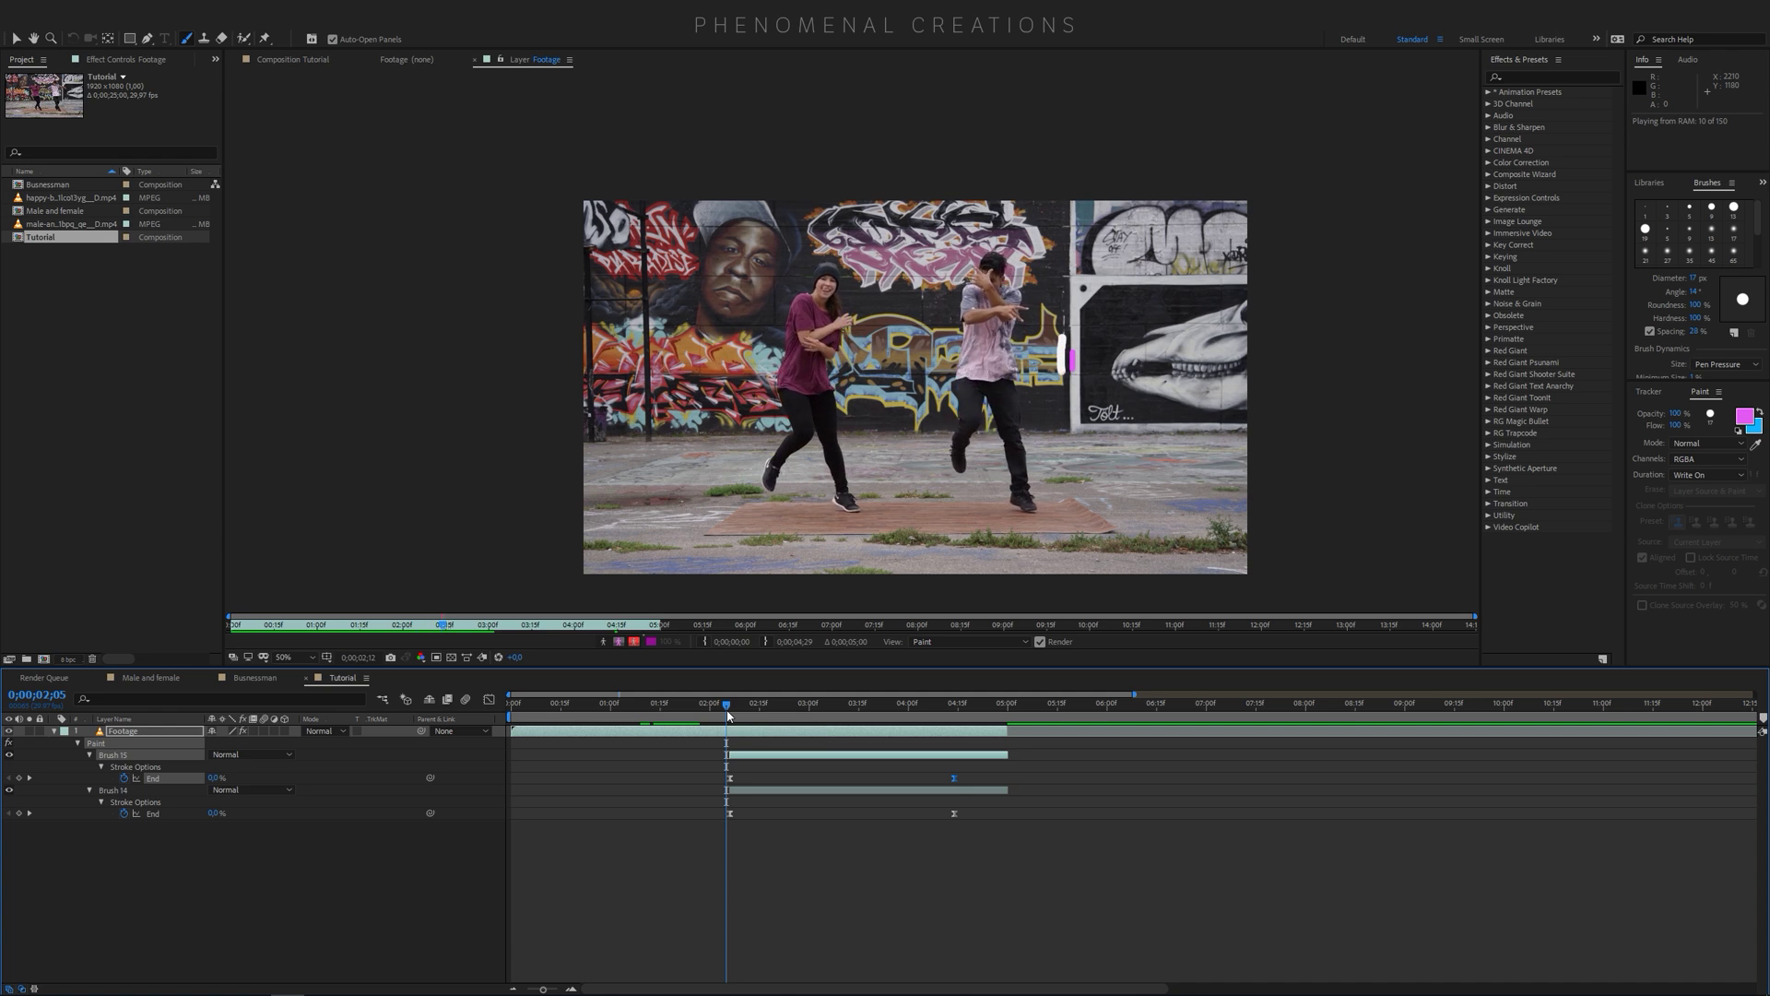
In the Businessman composition, go to 0;00;00;10 and turn on Paint on Transparent for the footage layer's Paint effect
key(space)
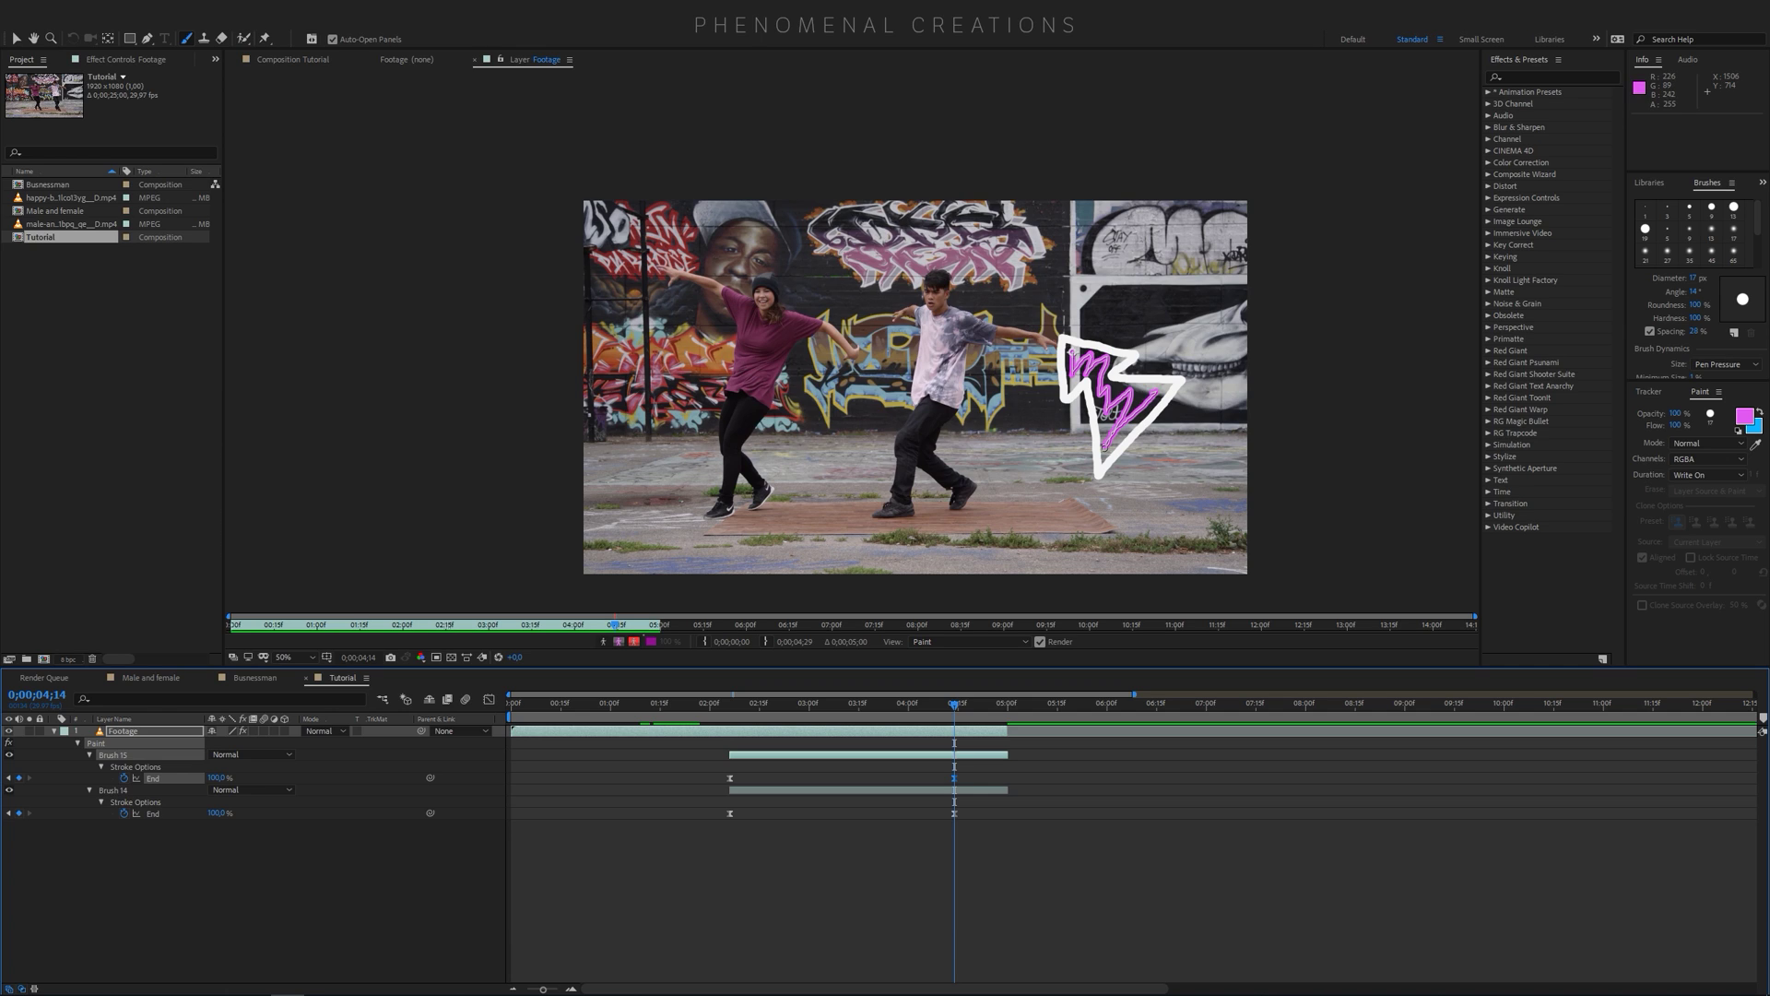
click(262, 677)
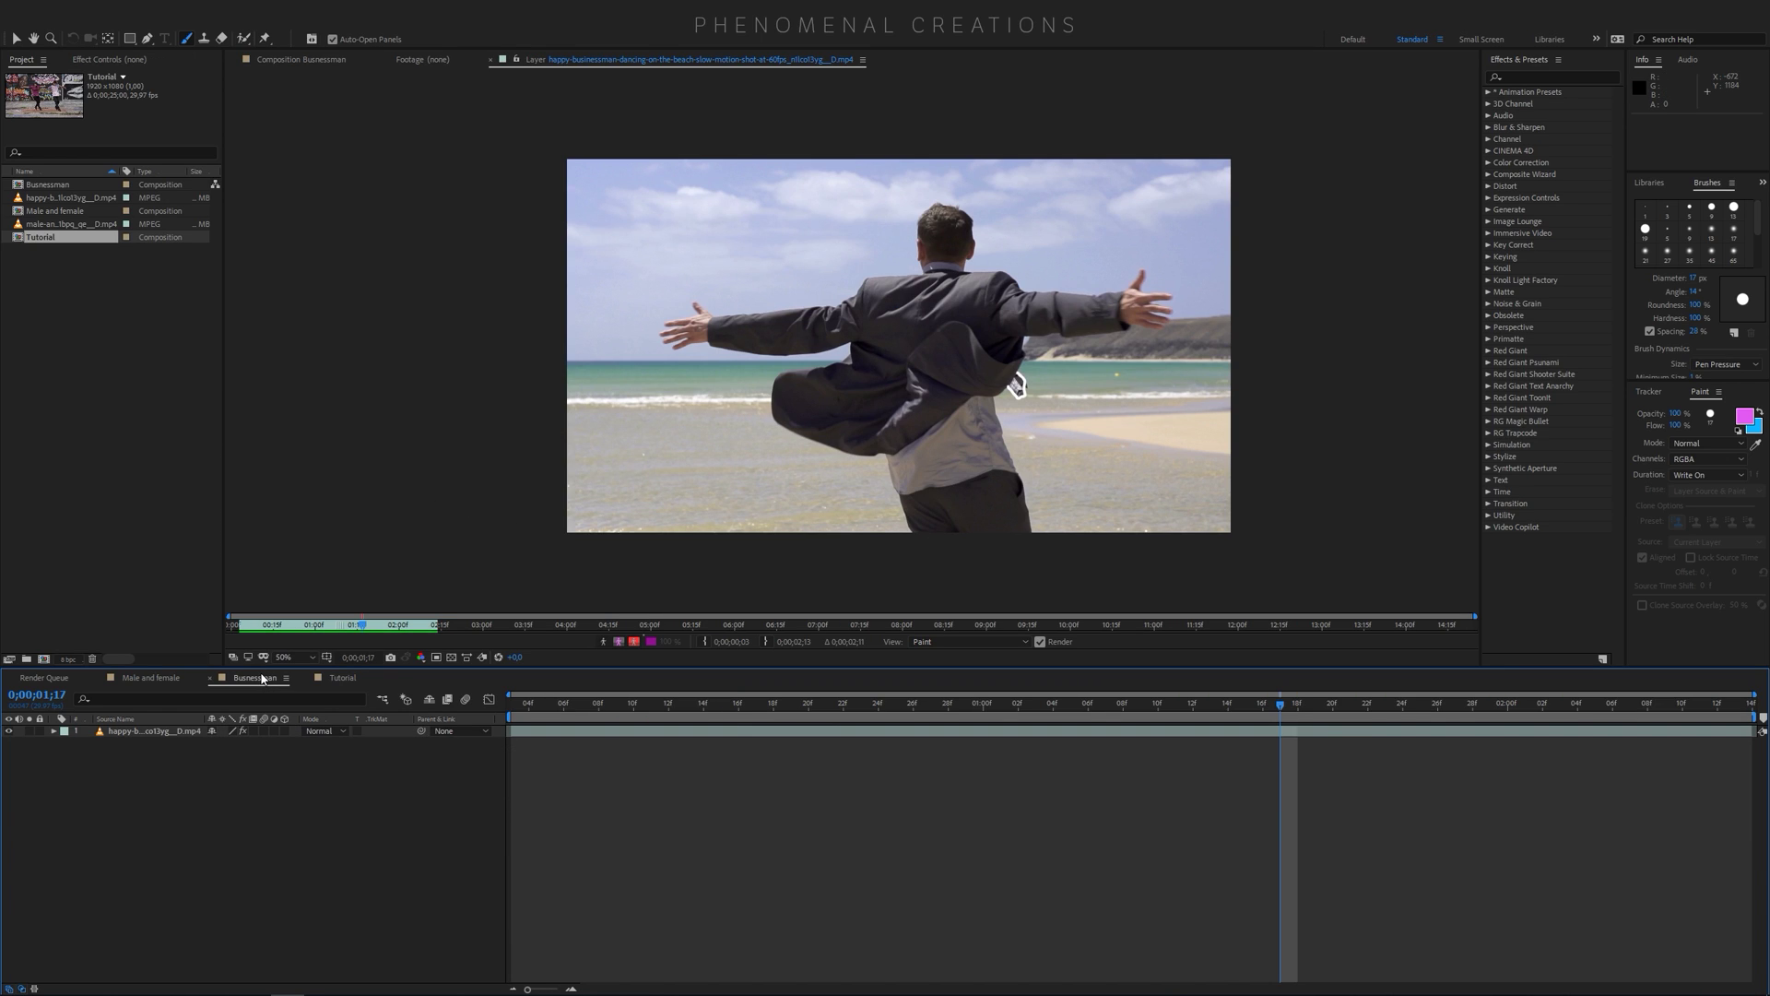
drag(567, 708, 636, 743)
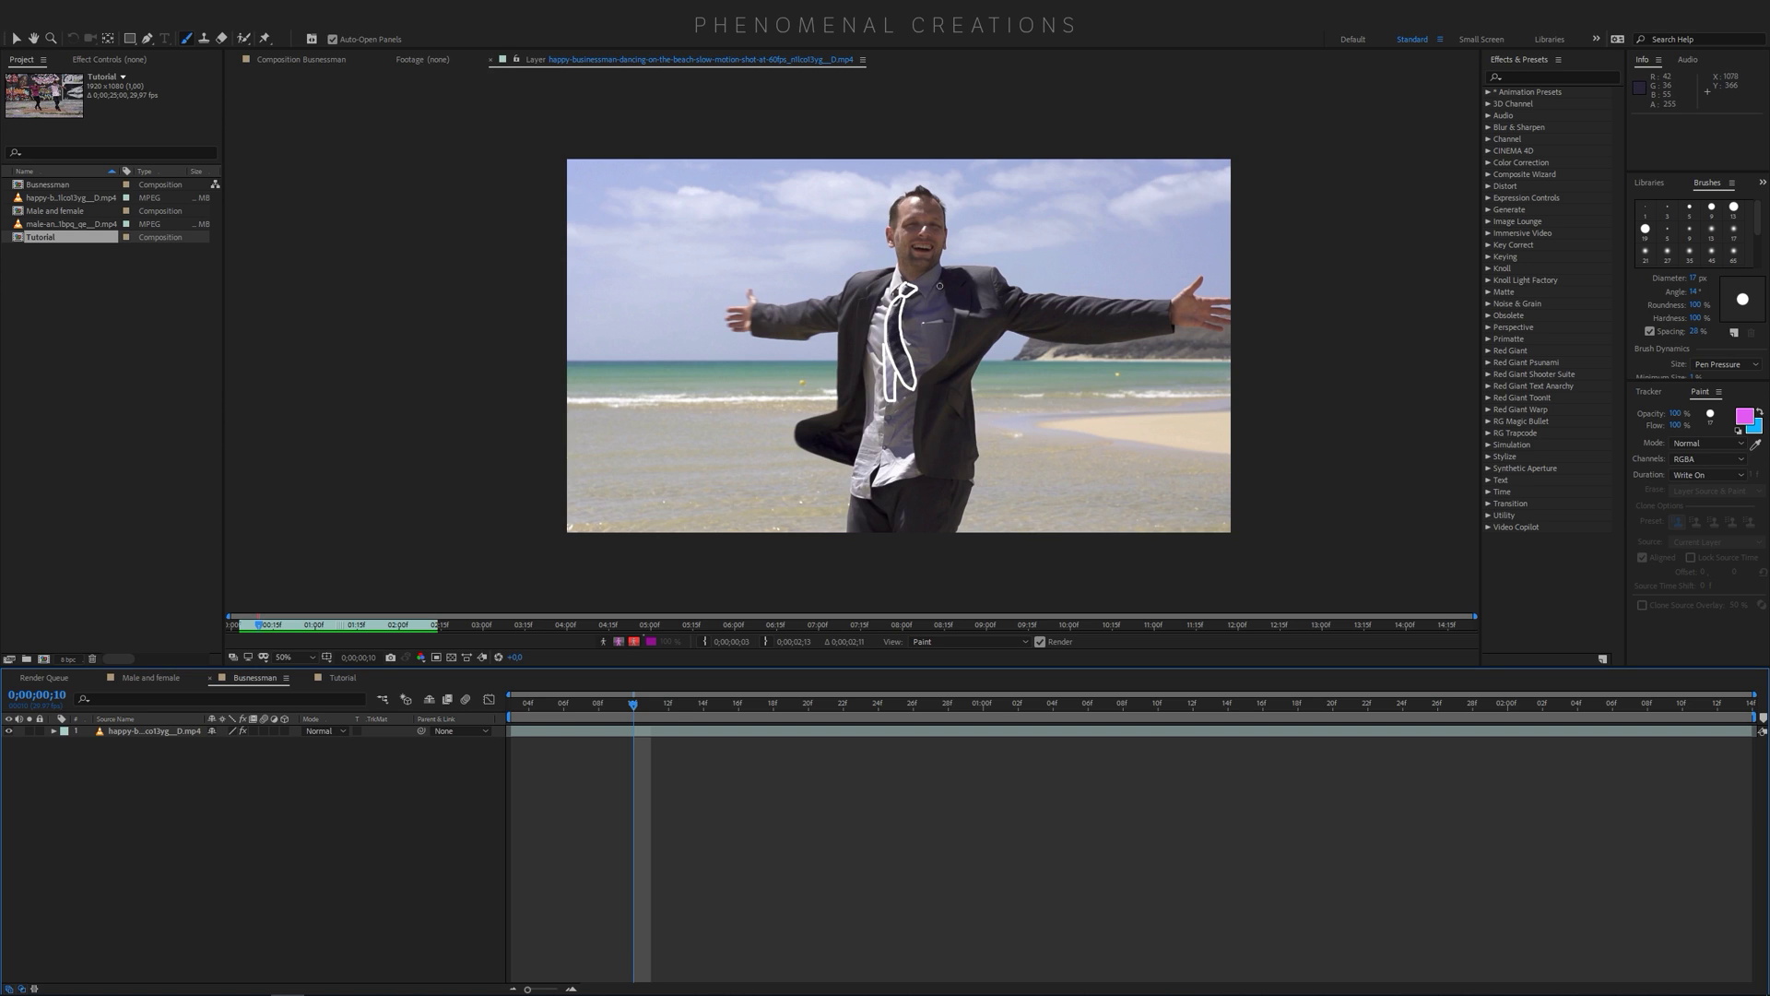
click(184, 730)
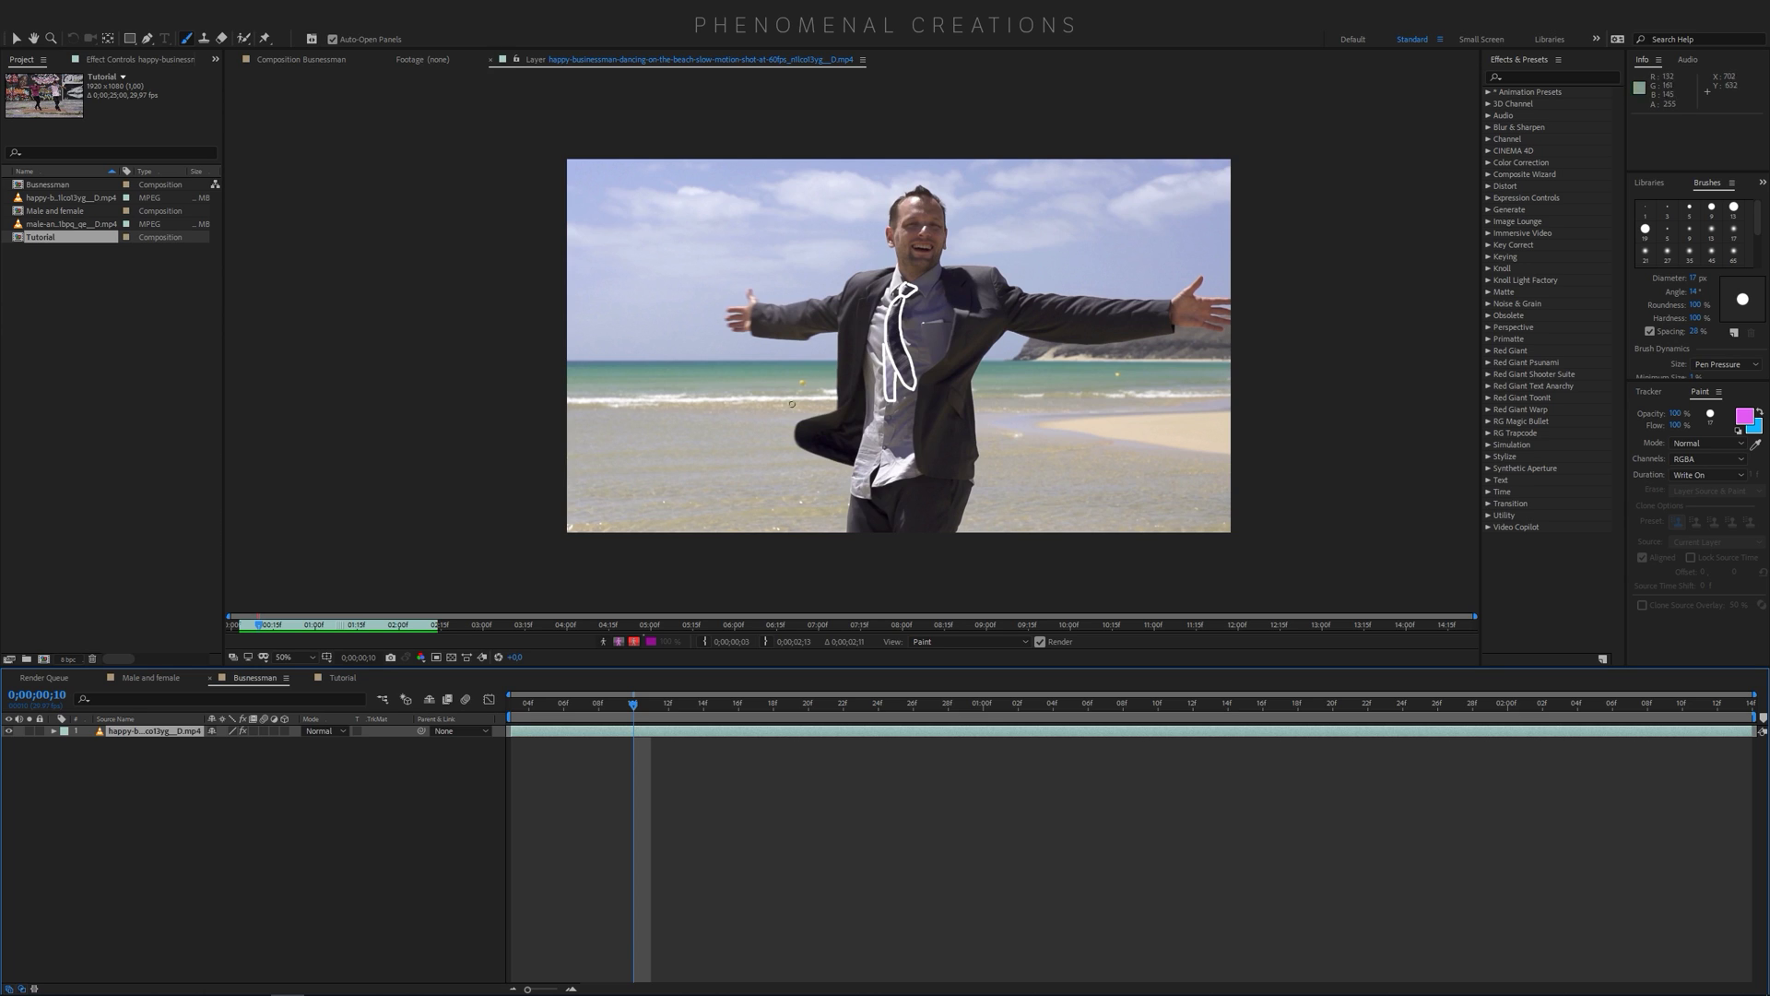
click(52, 731)
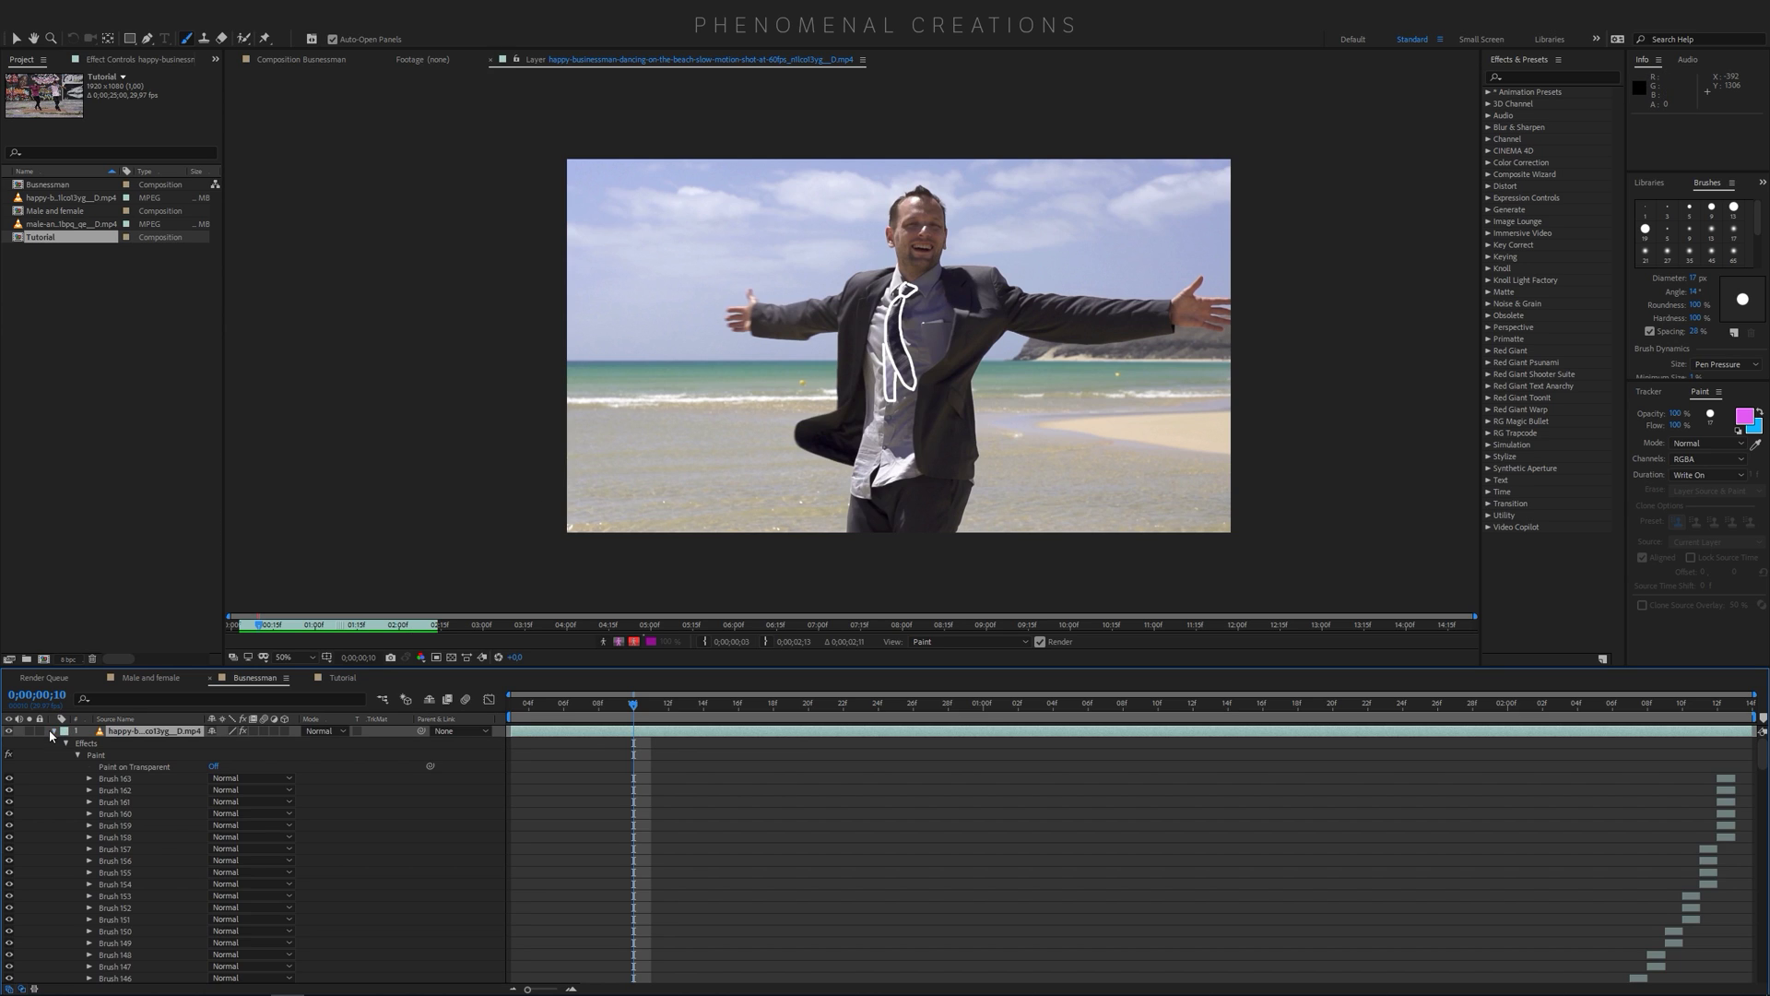
click(96, 755)
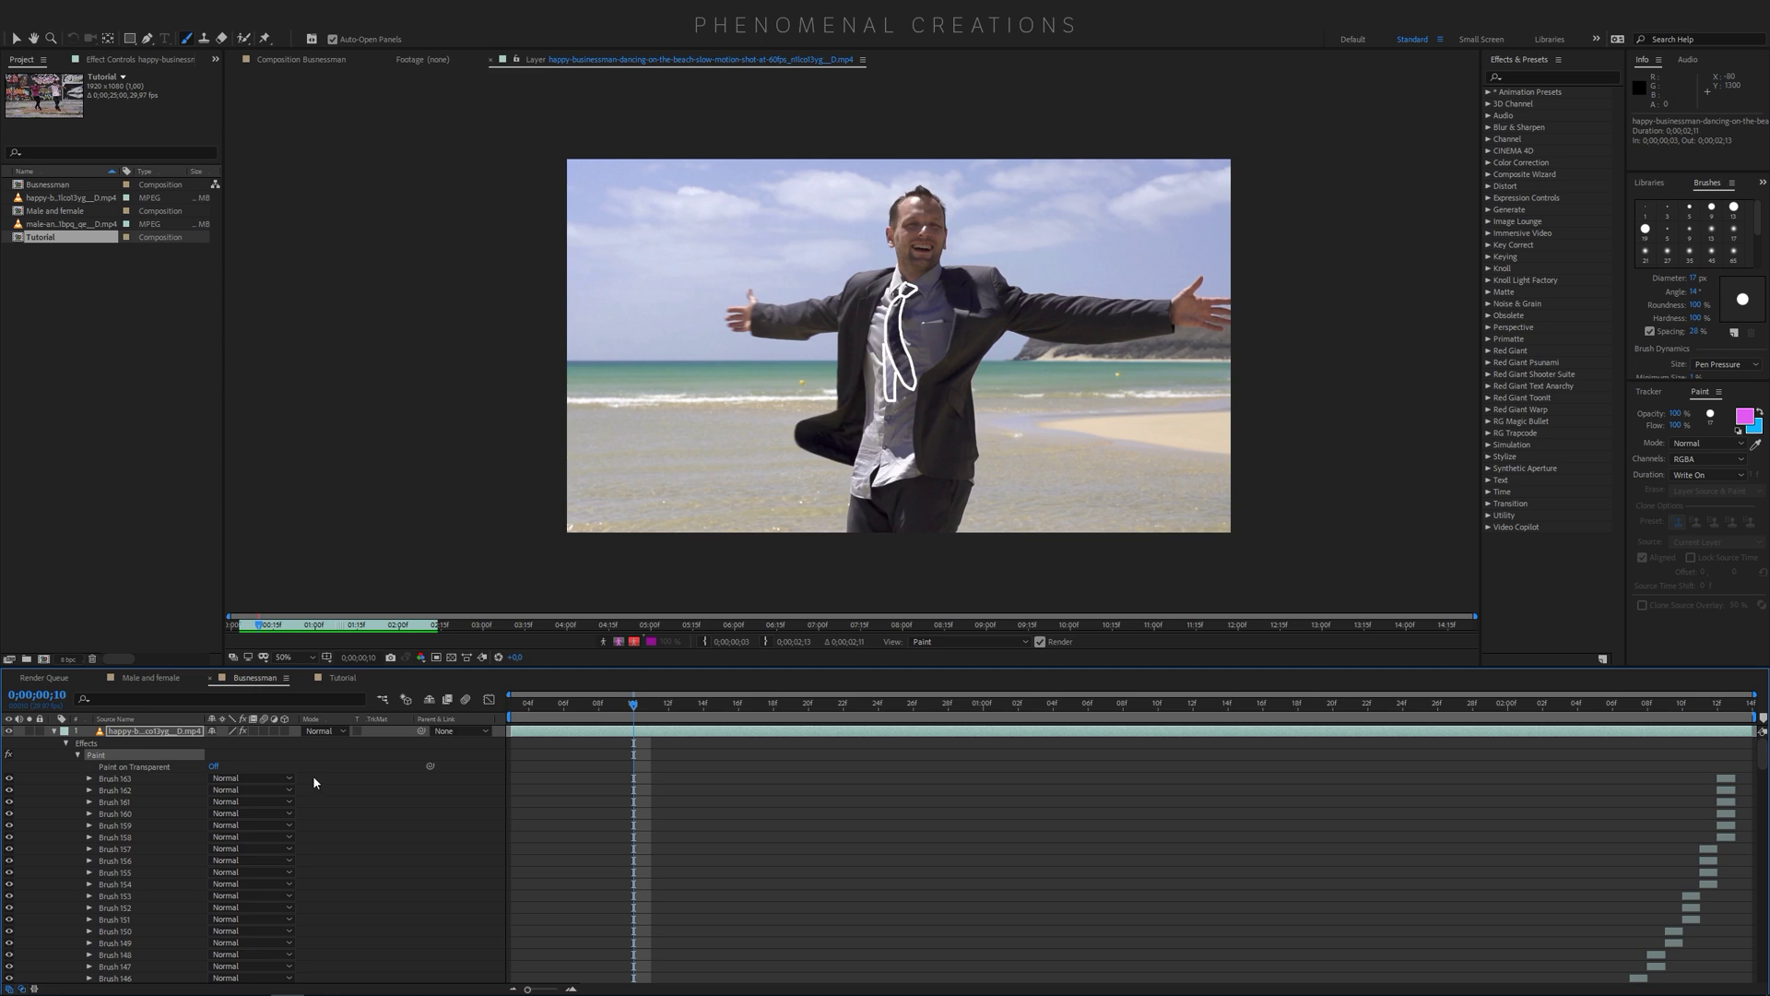
click(212, 767)
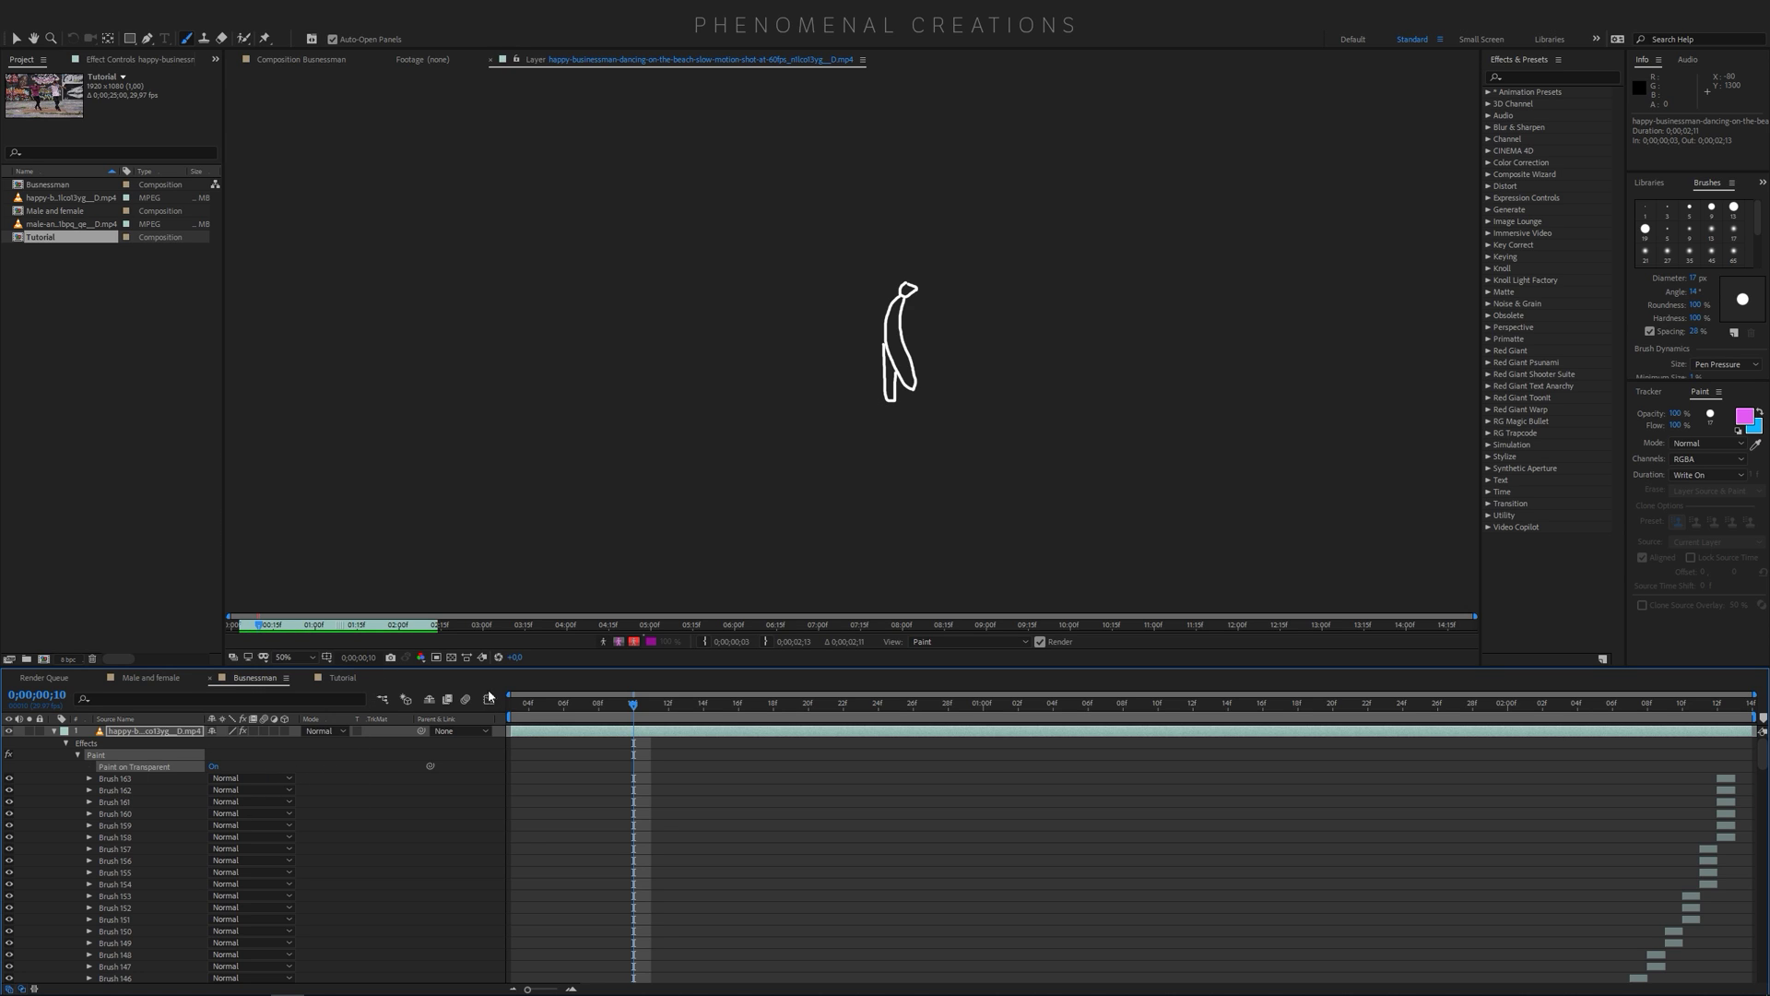
Preview the isolated tie strokes in the layer view and the composition view, with the transparency grid on and off
click(514, 709)
key(space)
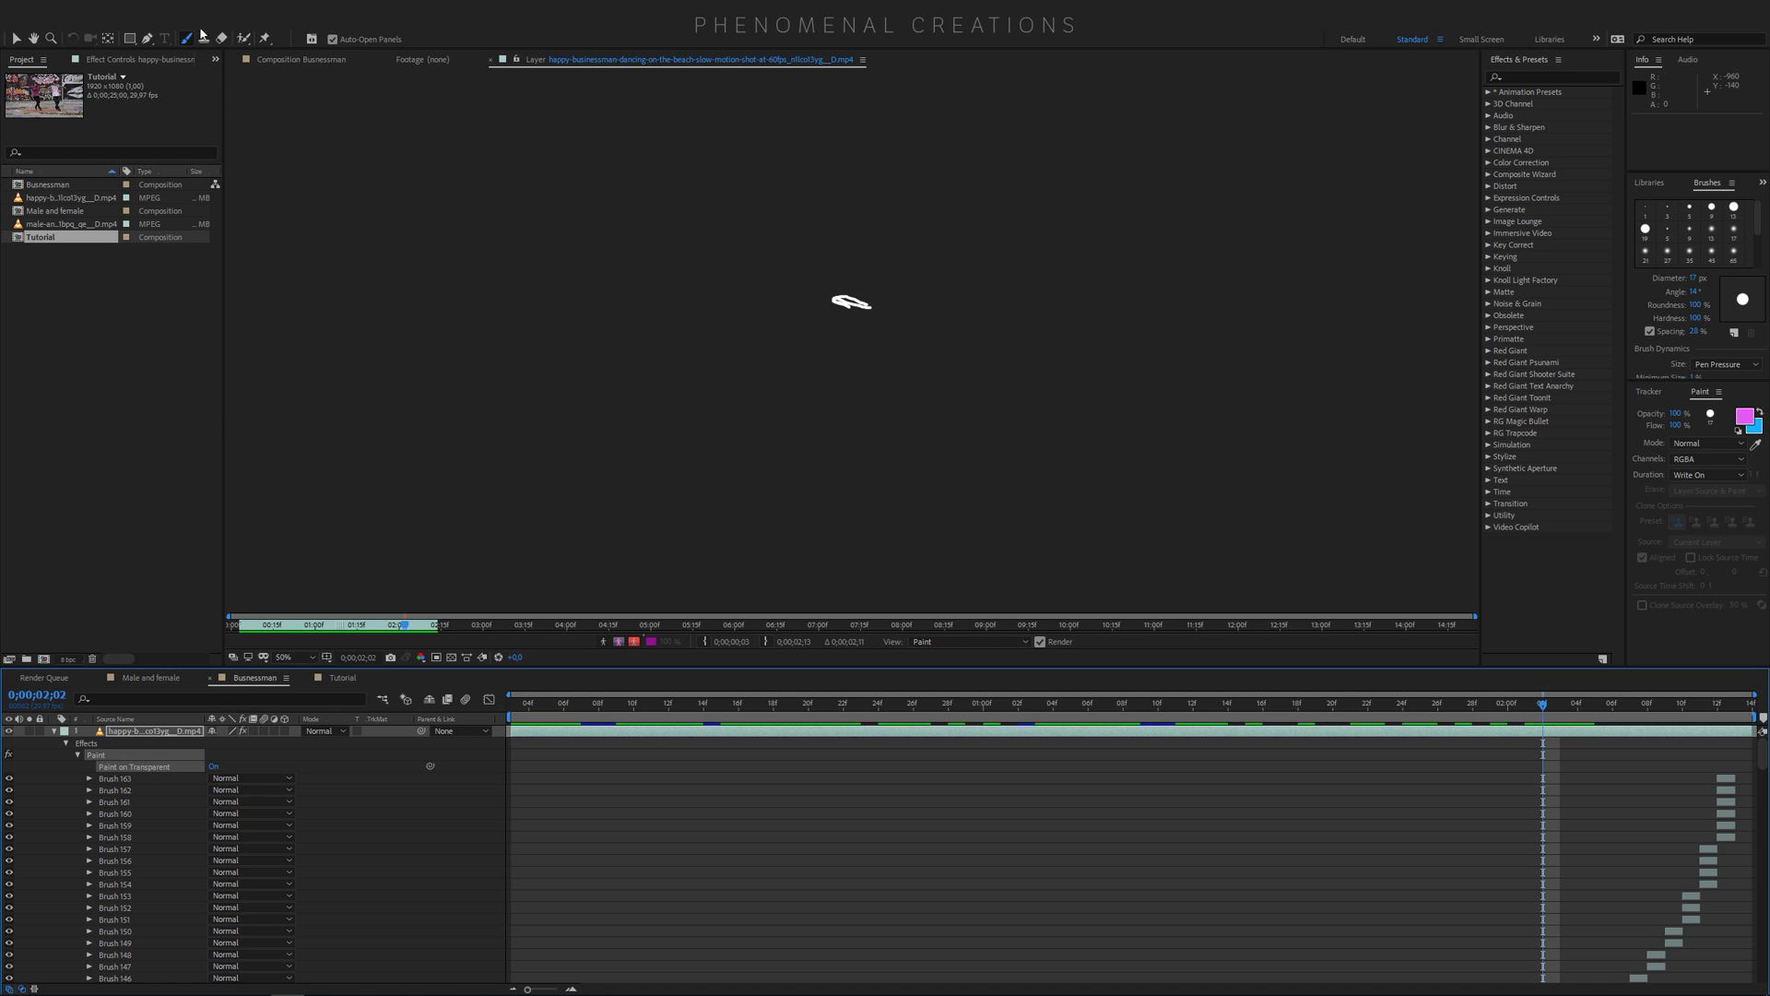
click(282, 63)
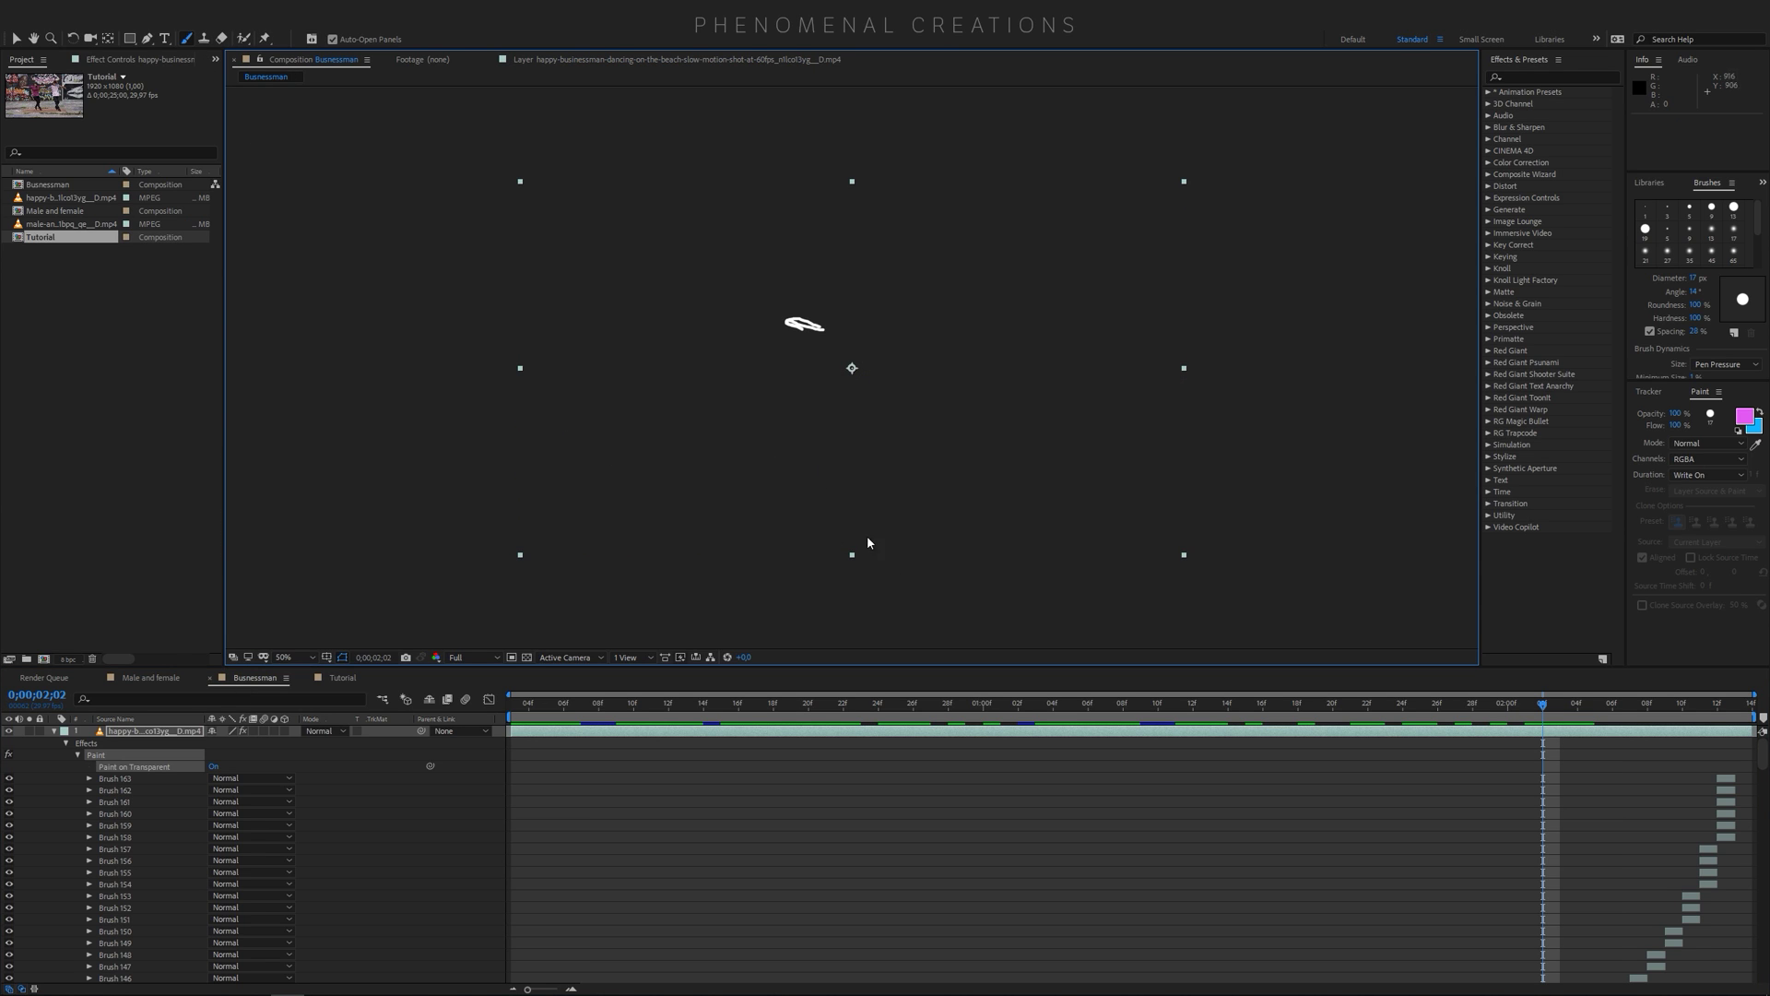
click(526, 657)
key(space)
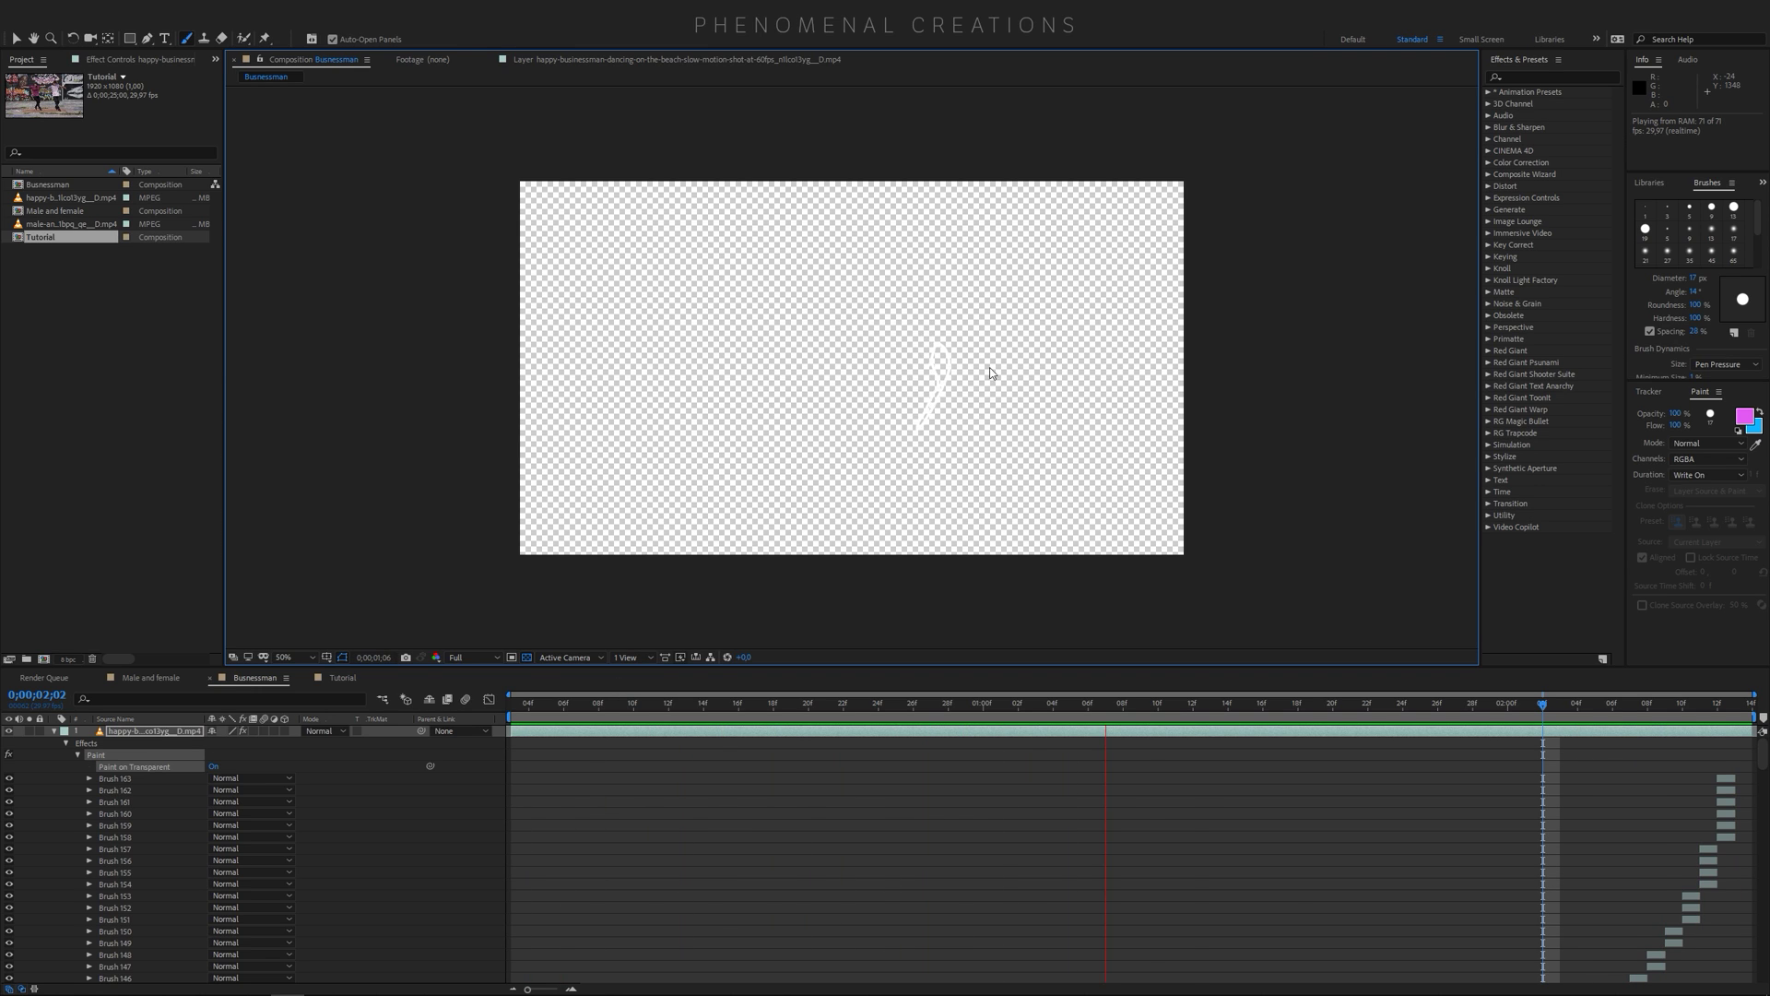
key(space)
click(527, 657)
key(space)
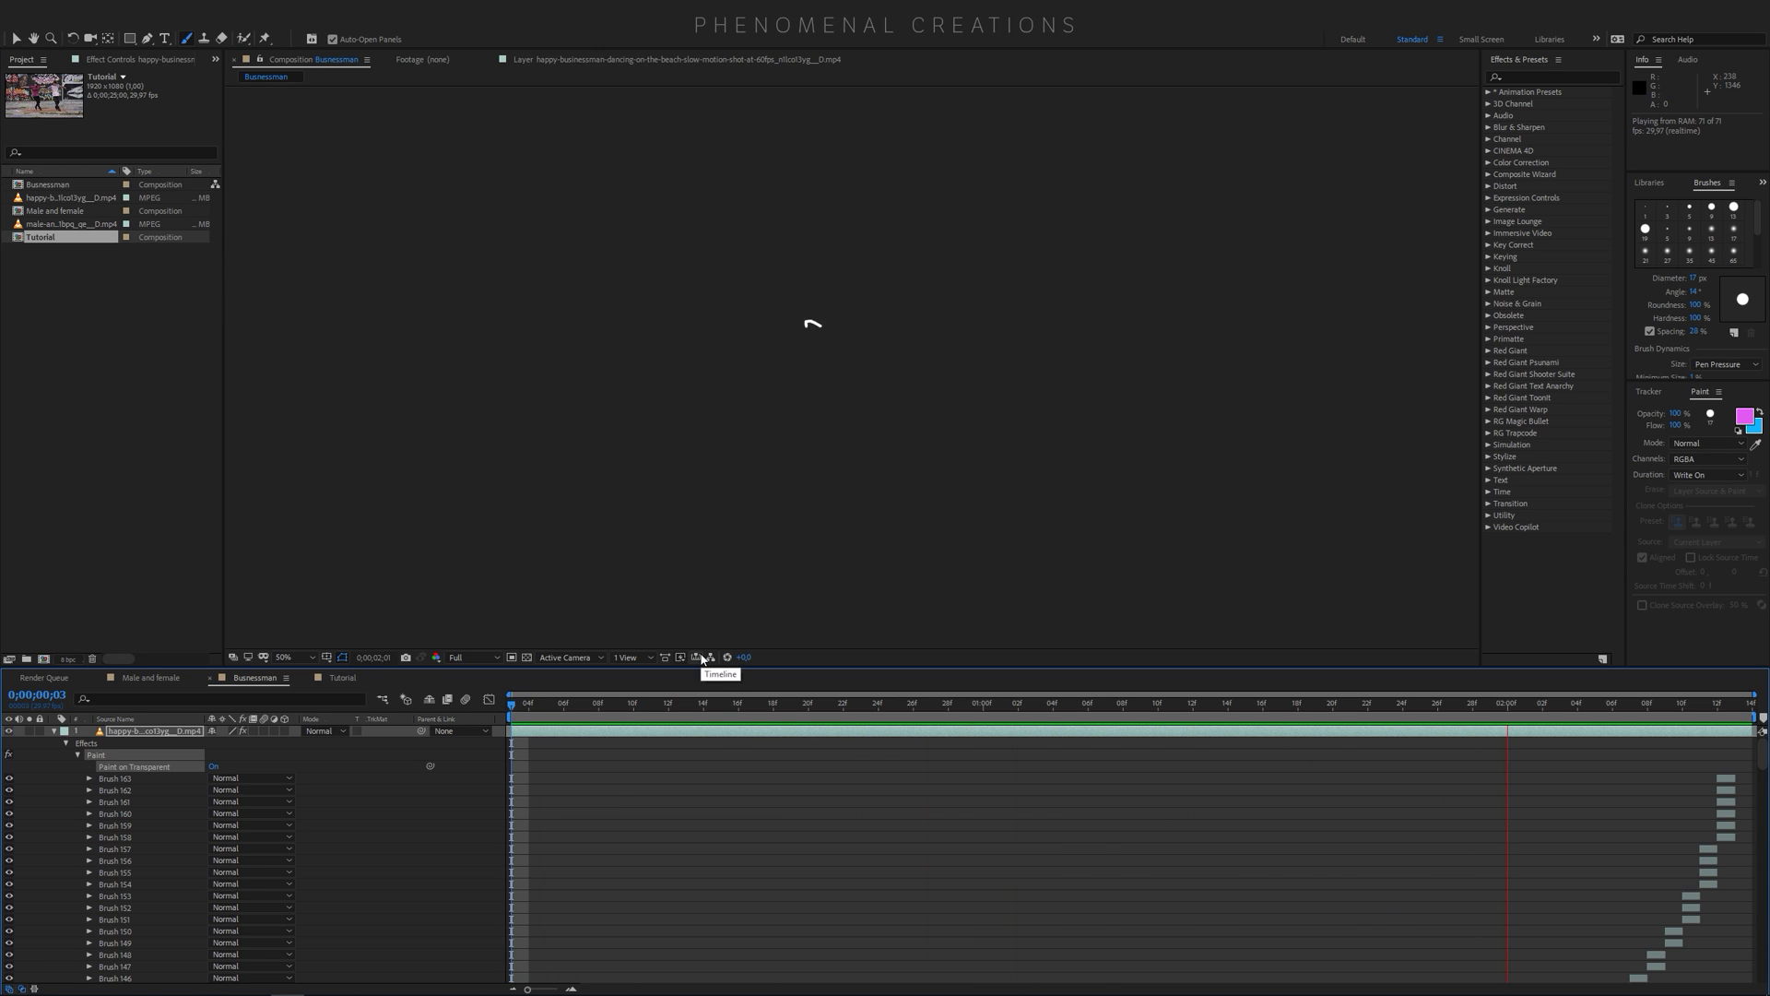
key(space)
Add a full-frame medium red solid and place it beneath the painted footage layer
click(53, 731)
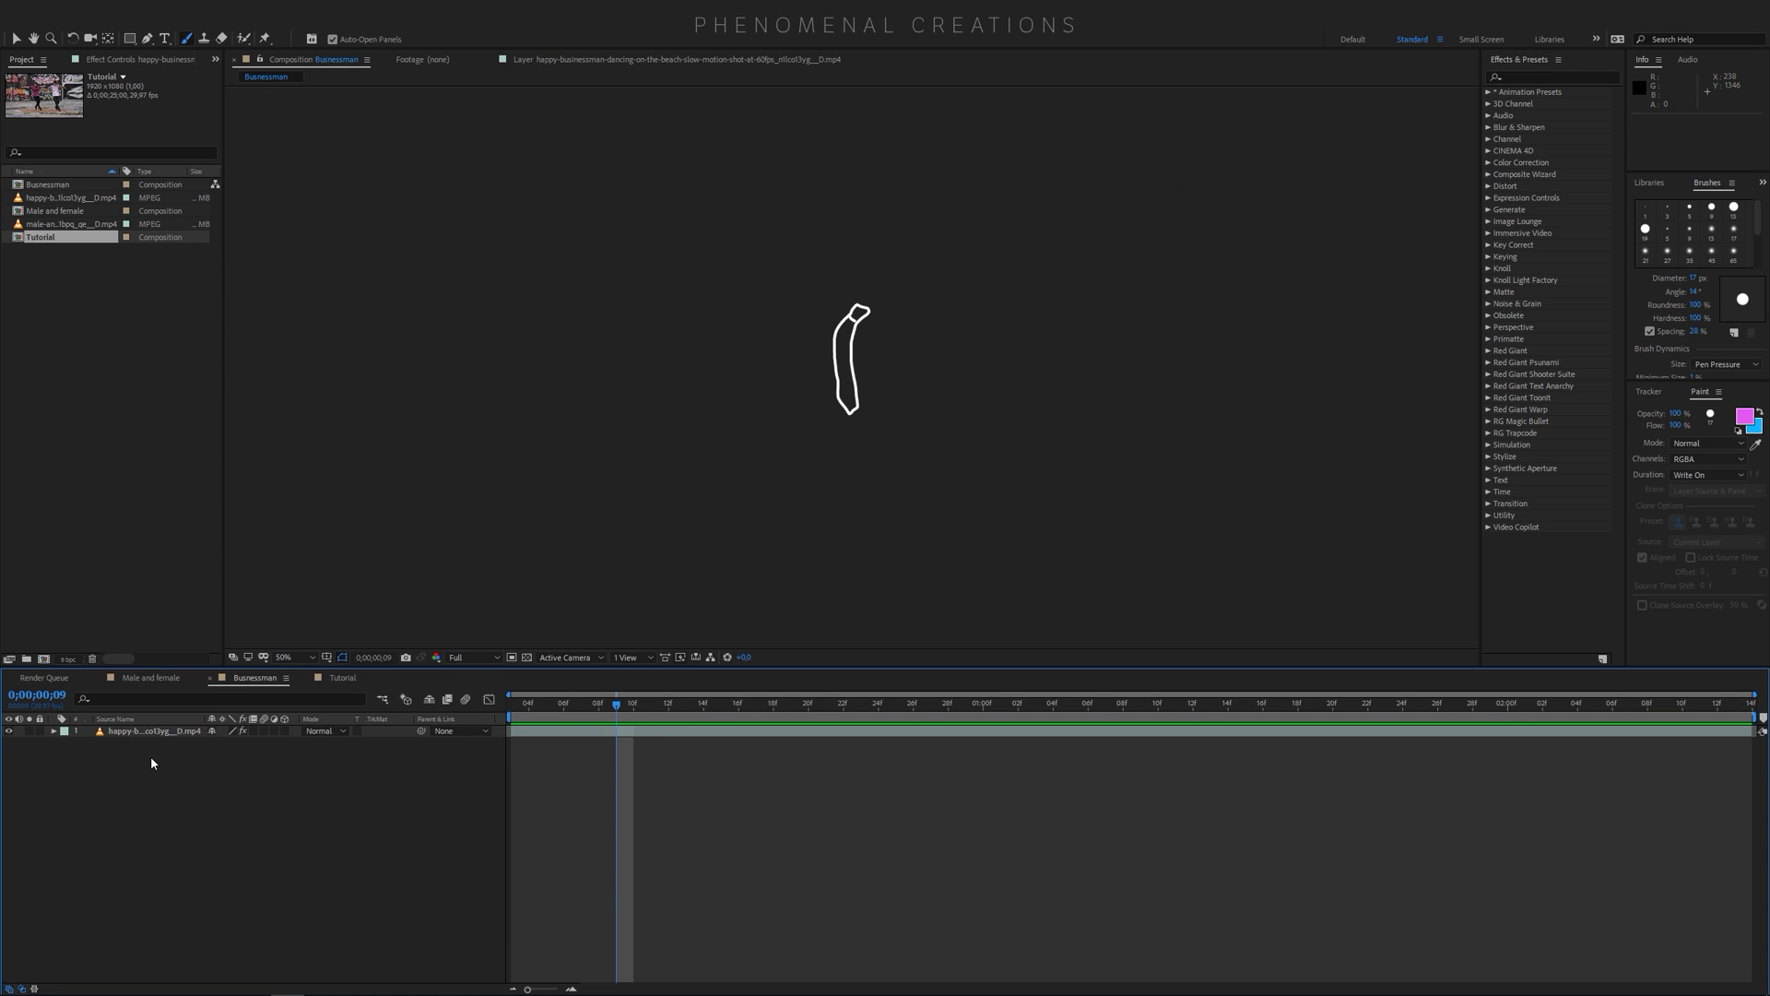
key(ctrl+y)
key(Return)
drag(178, 733, 174, 766)
Shift the painted footage layer down about 270 px so the tie drawing sits in the frame's lower half
click(177, 731)
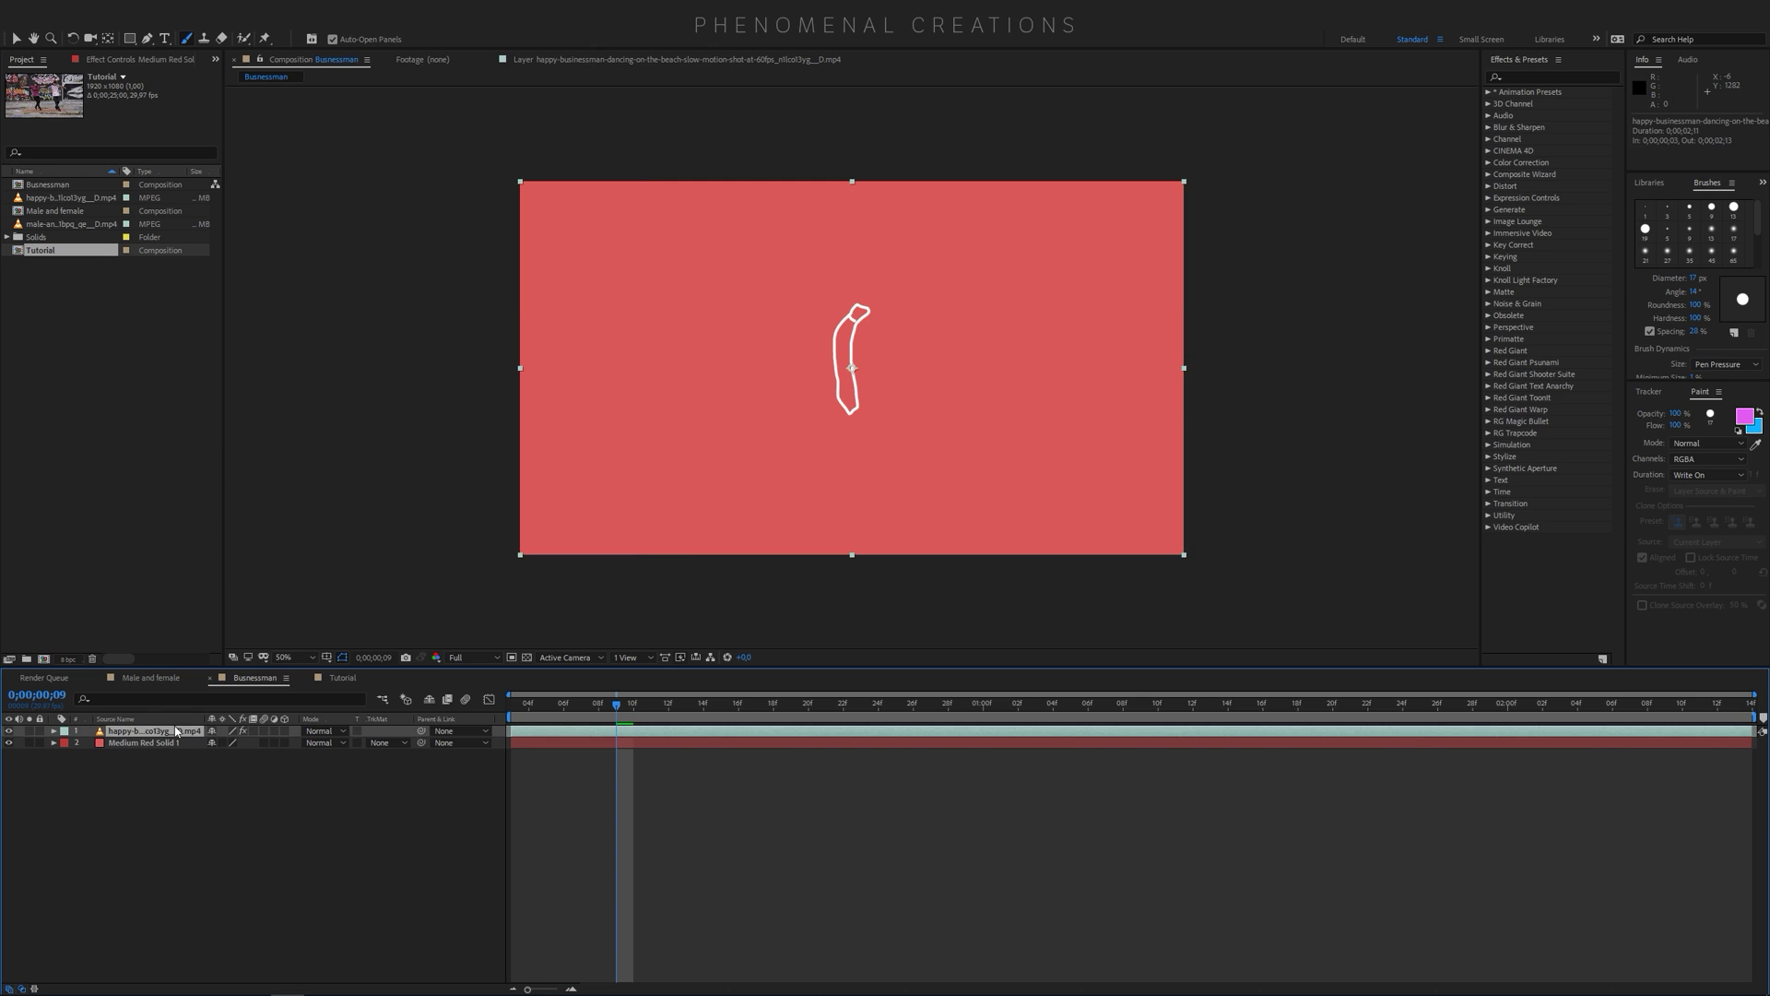
key(v)
drag(849, 335, 851, 429)
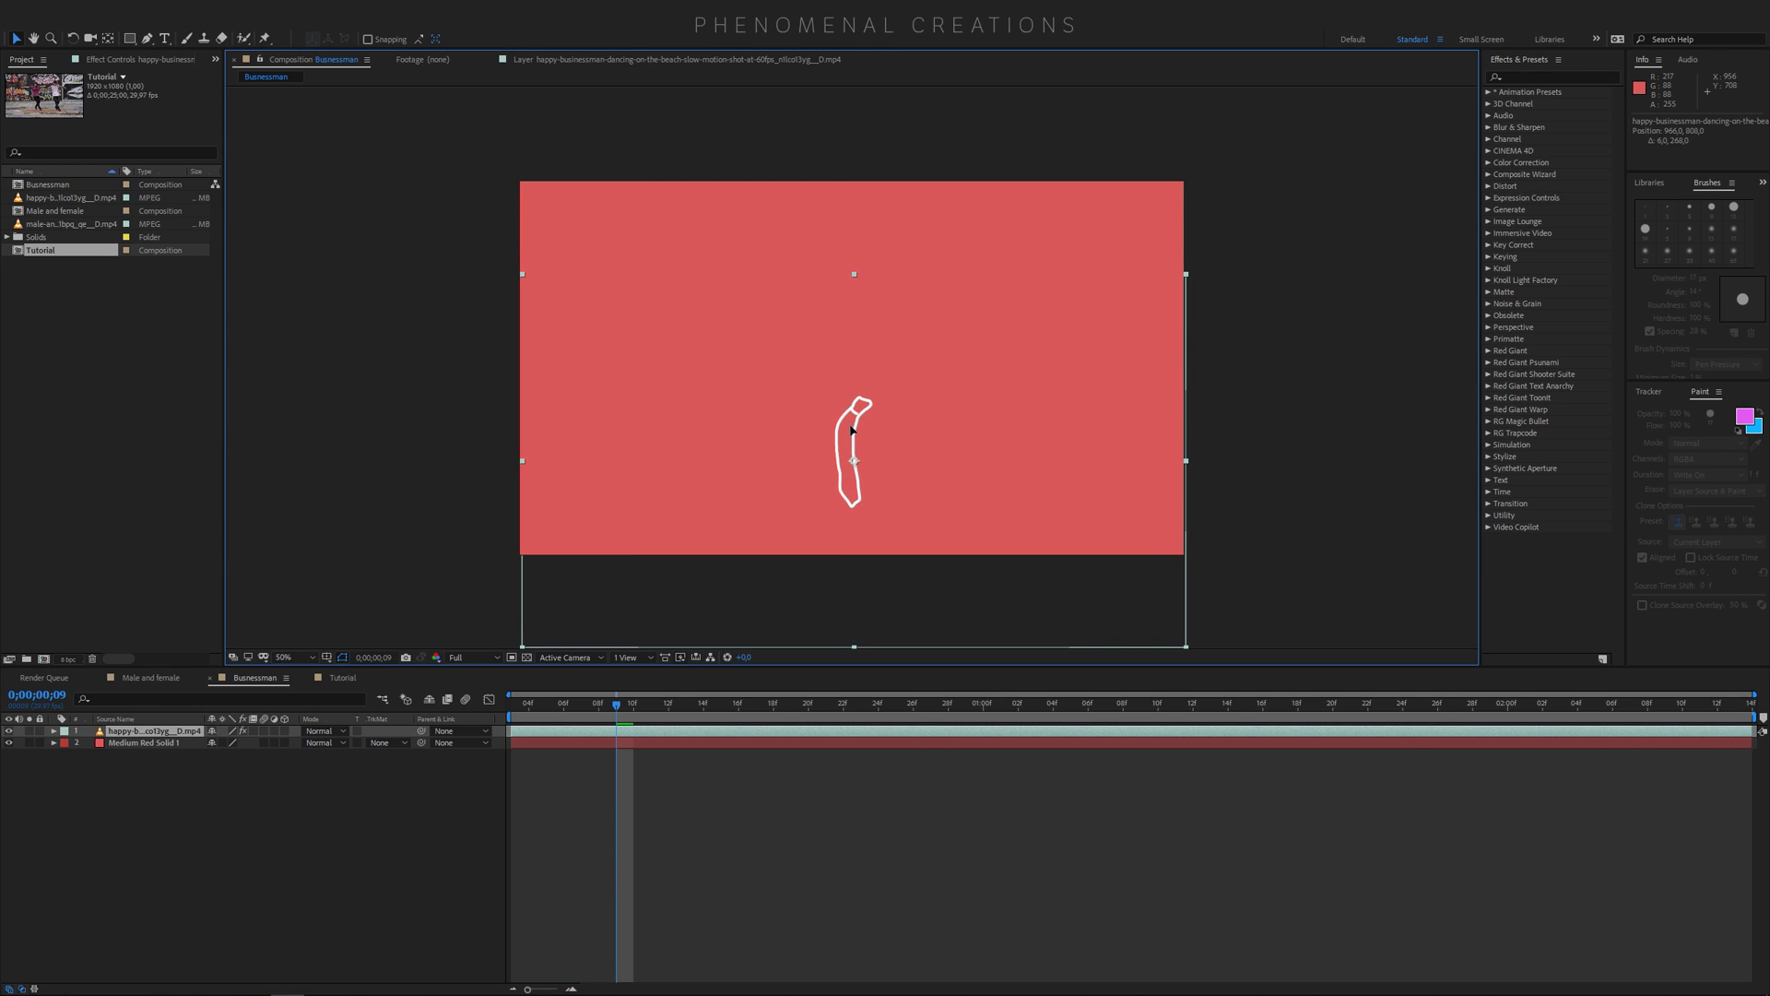
Add a text layer reading MOGRAPH above the tie drawing
click(186, 802)
key(t)
key(ctrl+t)
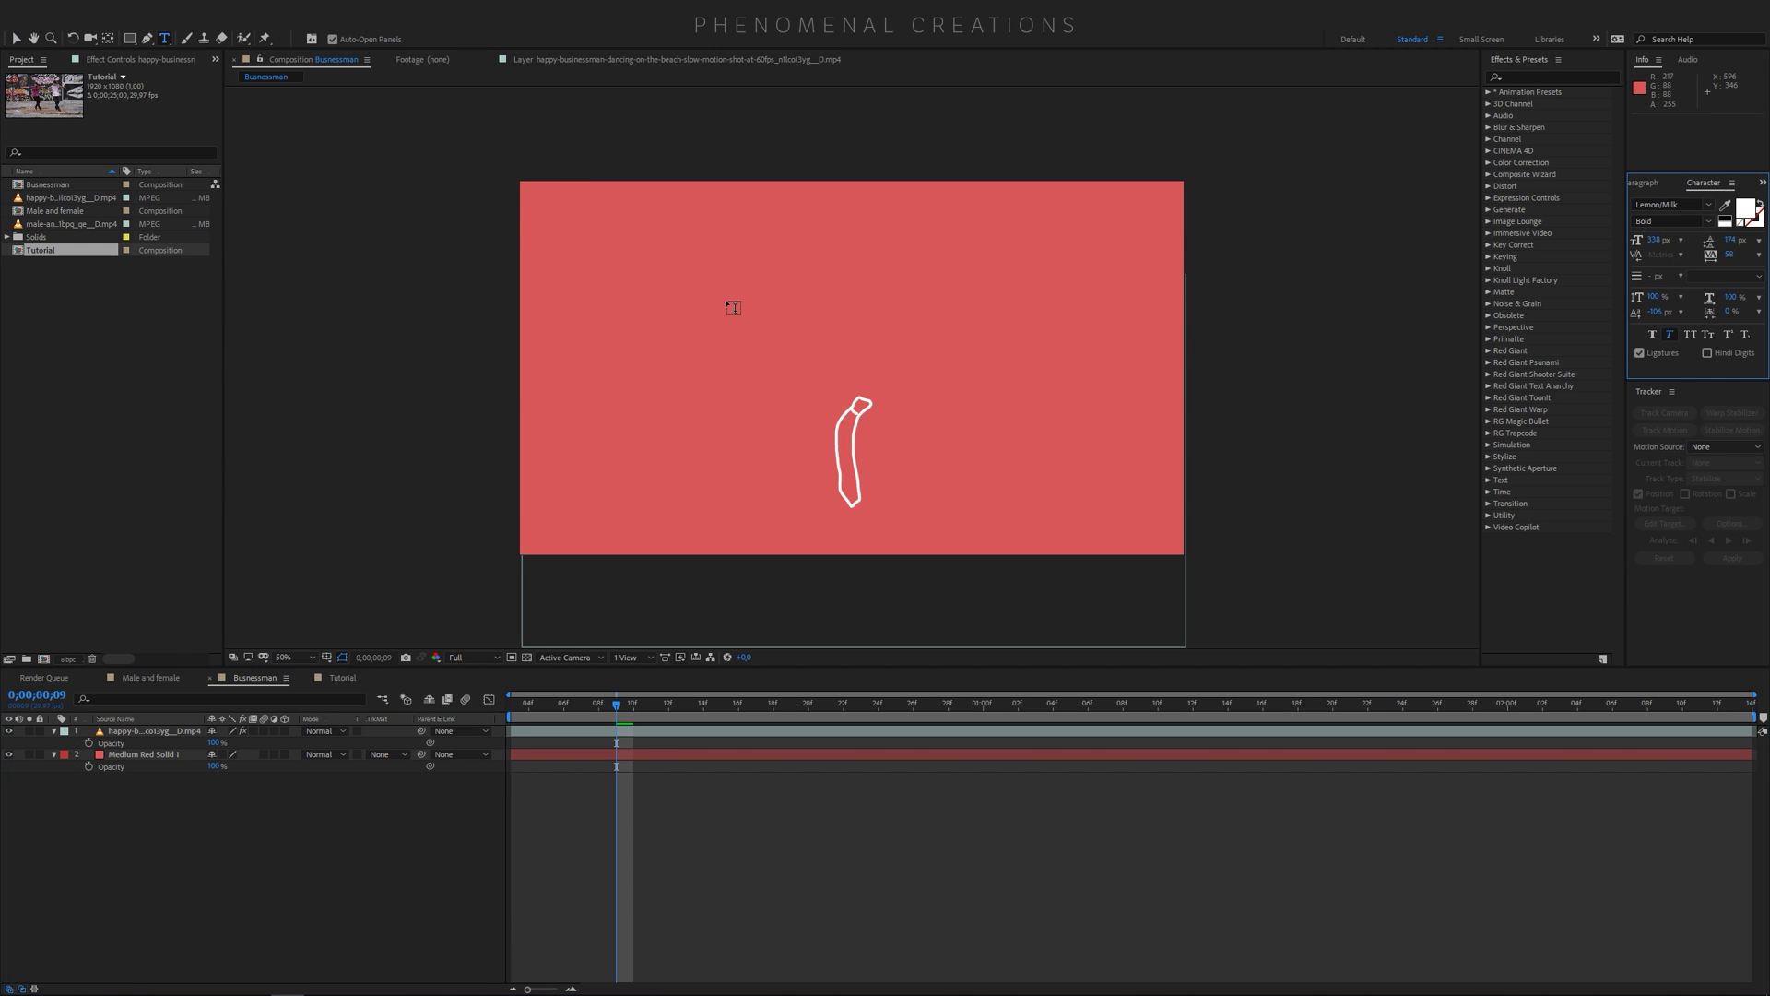
click(706, 290)
text(MOGRAPH)
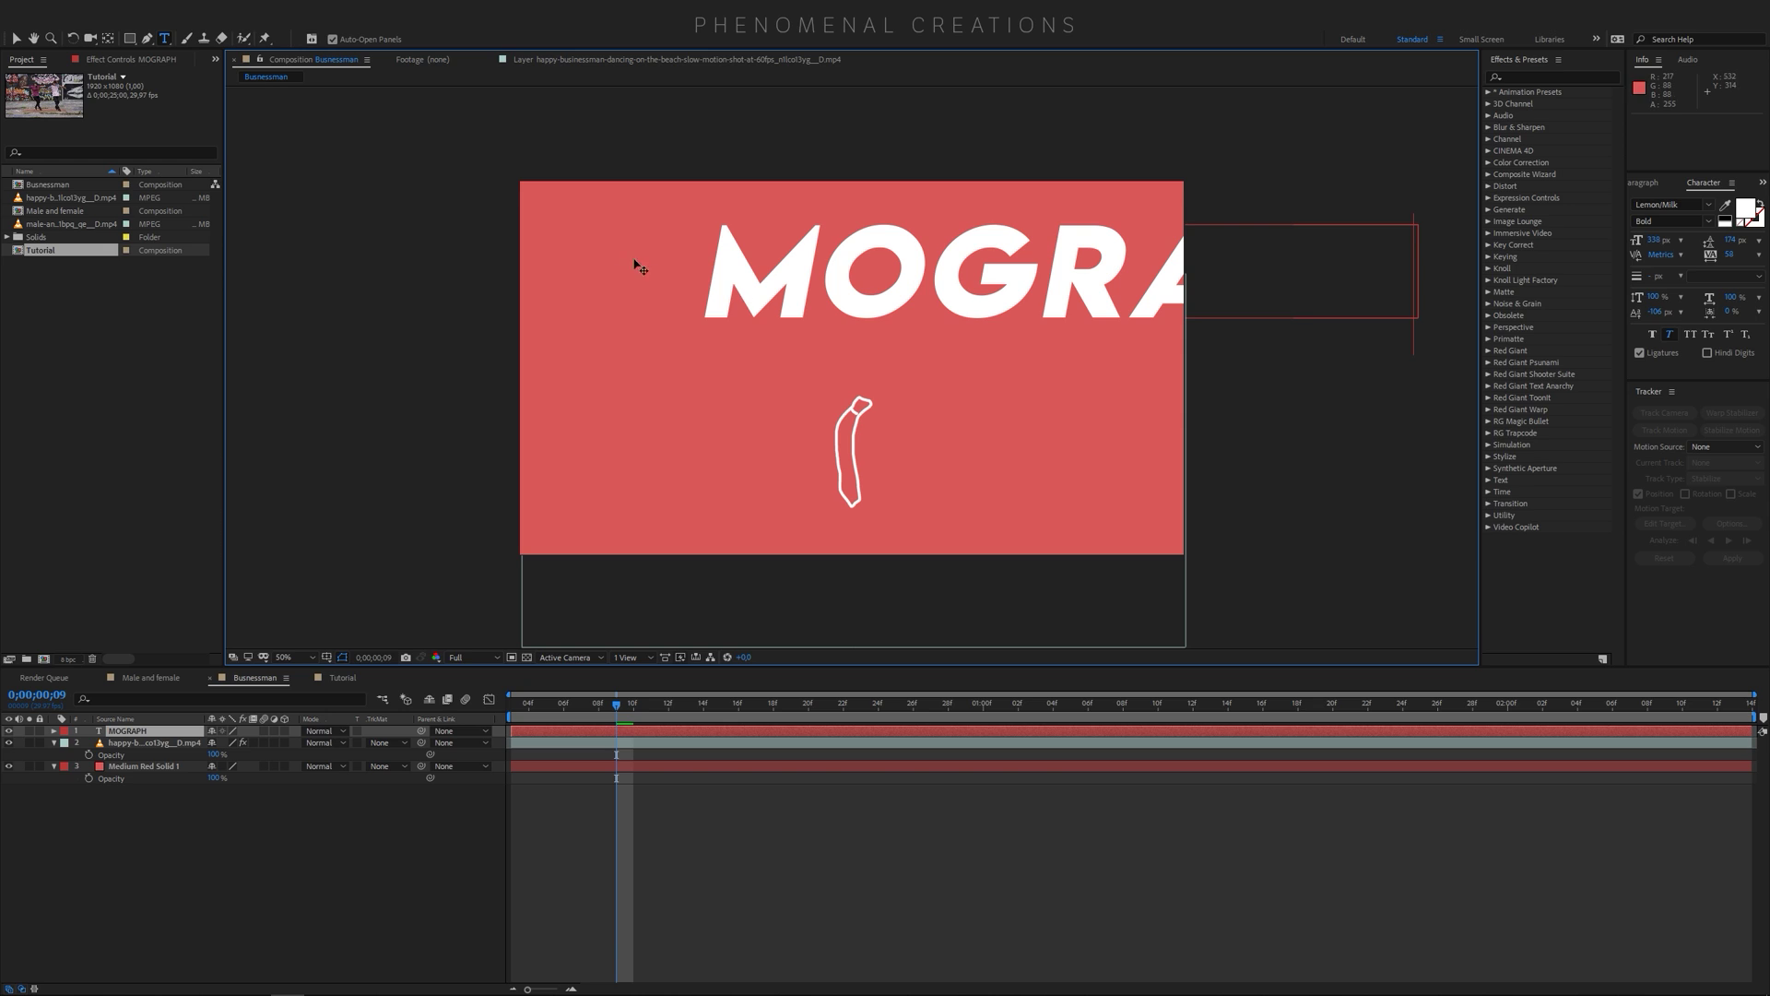
Scale the MOGRAPH text to 41% and centre it horizontally above the tie drawing
click(293, 792)
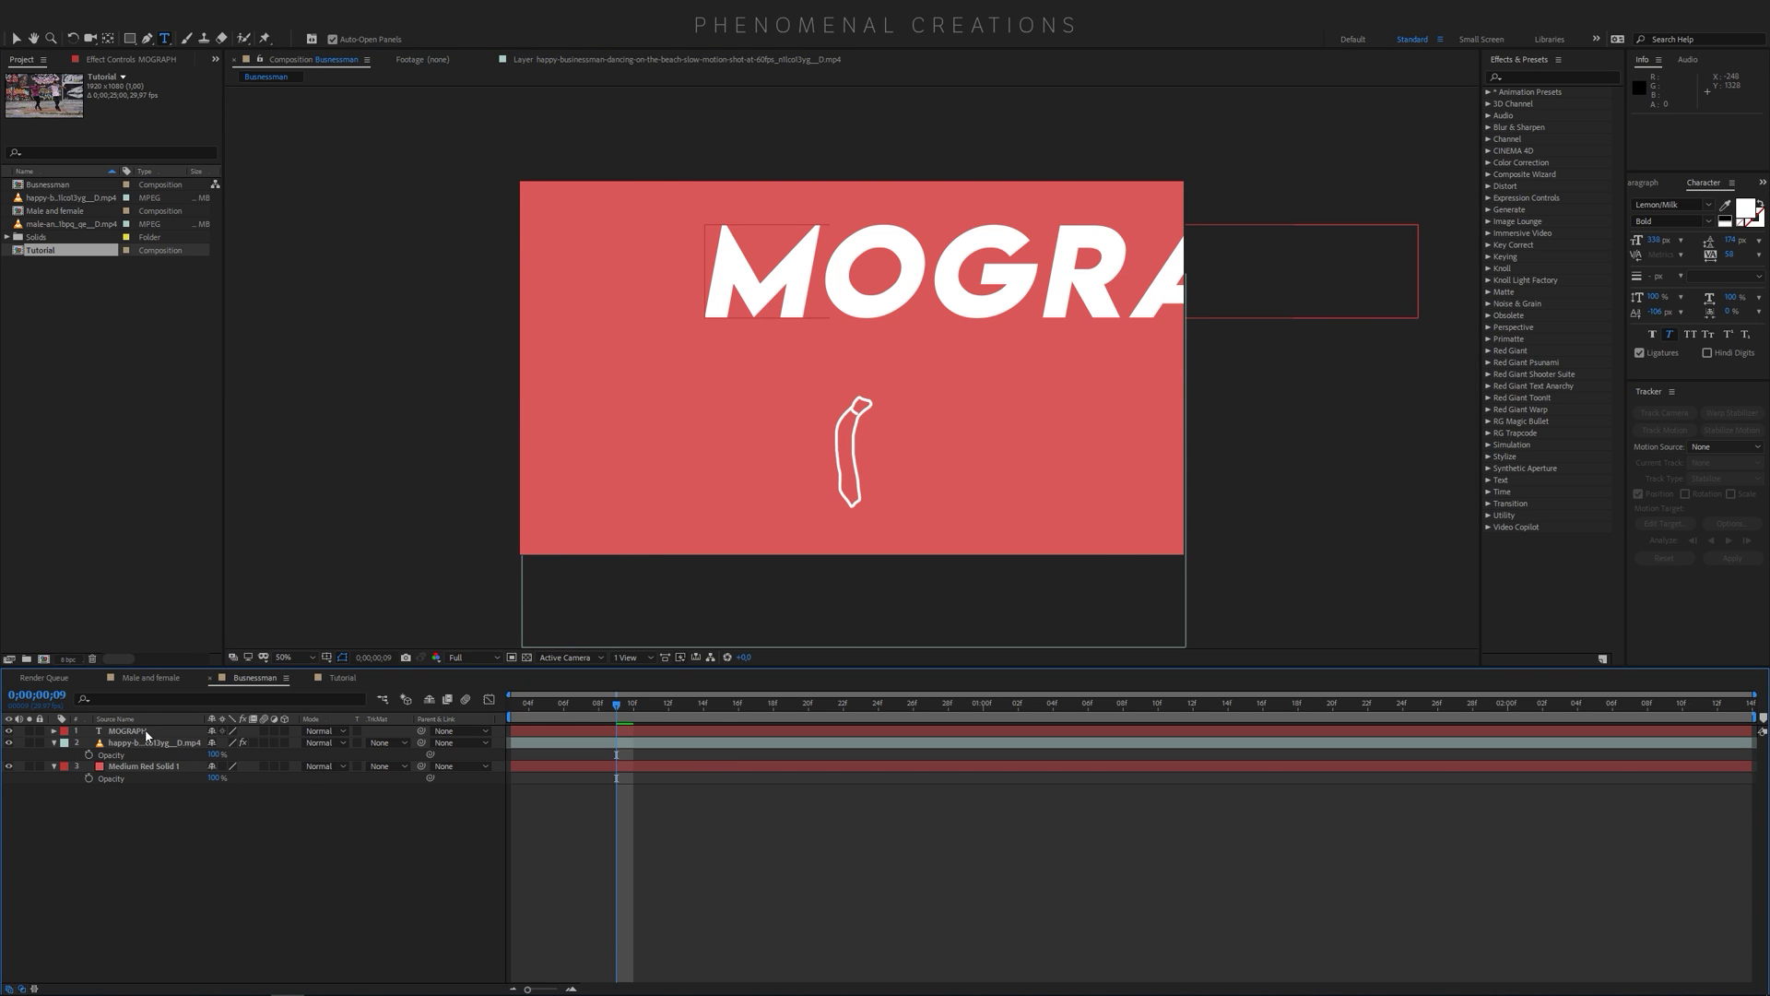
click(145, 735)
click(313, 843)
key(v)
drag(979, 320, 801, 353)
key(s)
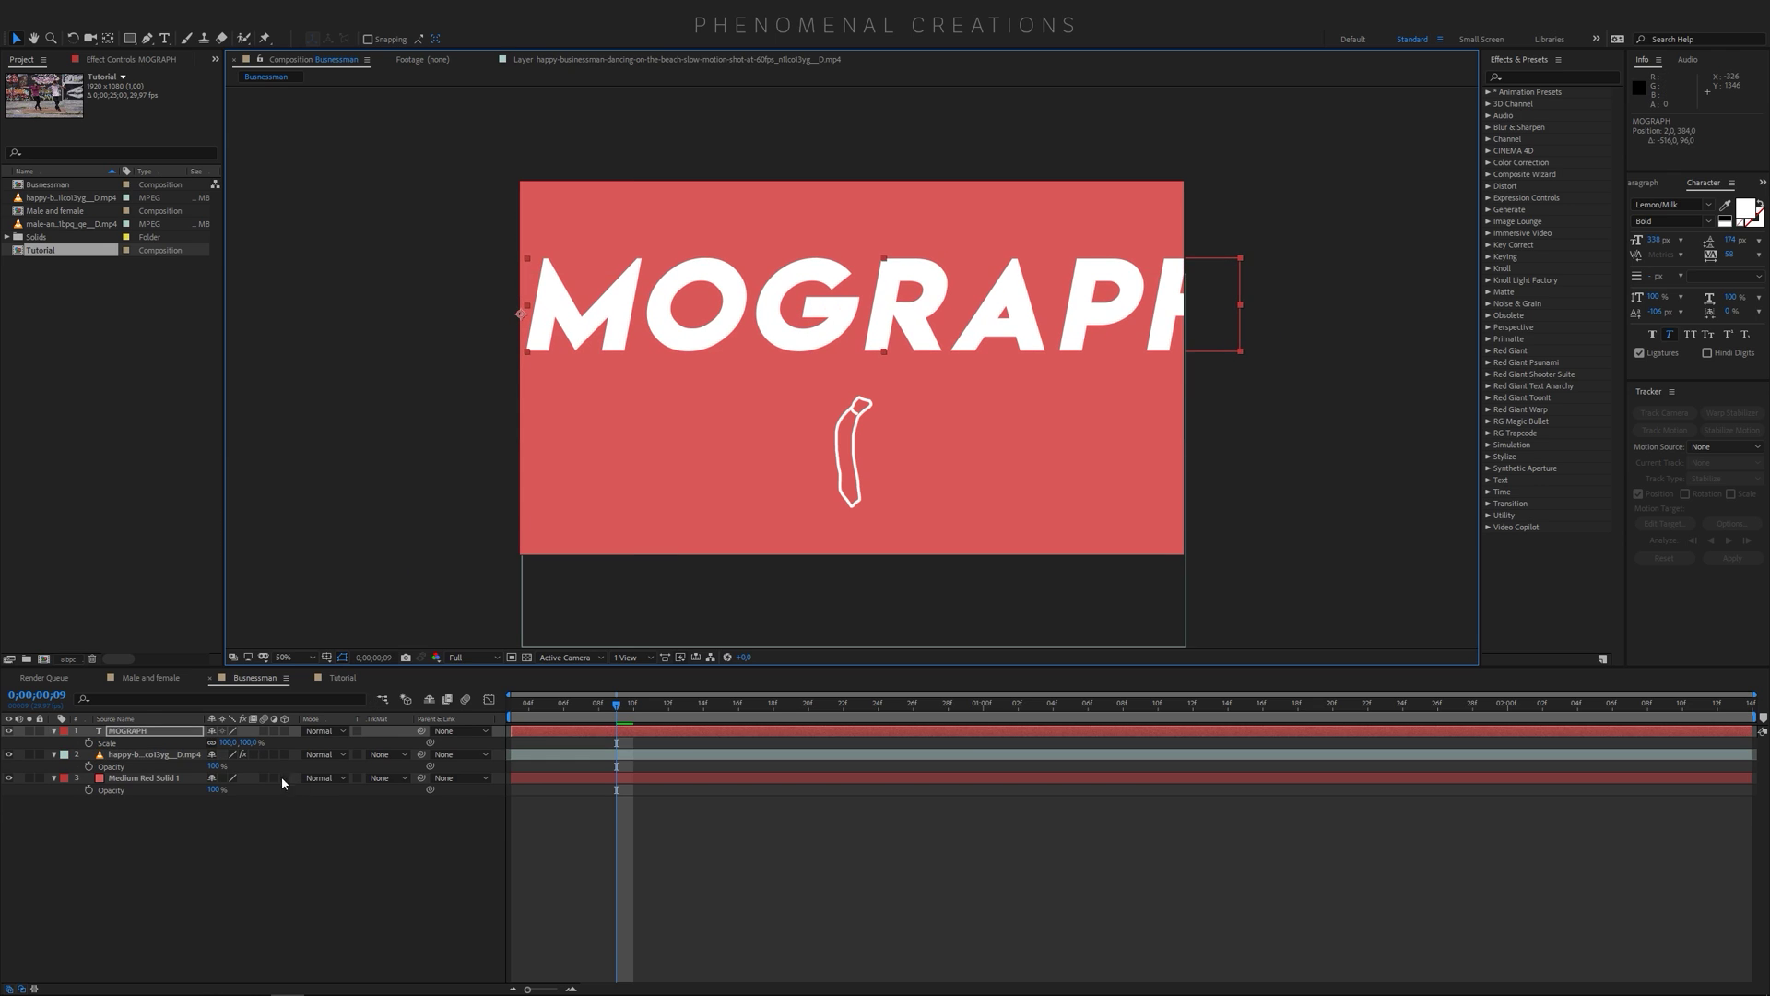
drag(226, 742, 191, 748)
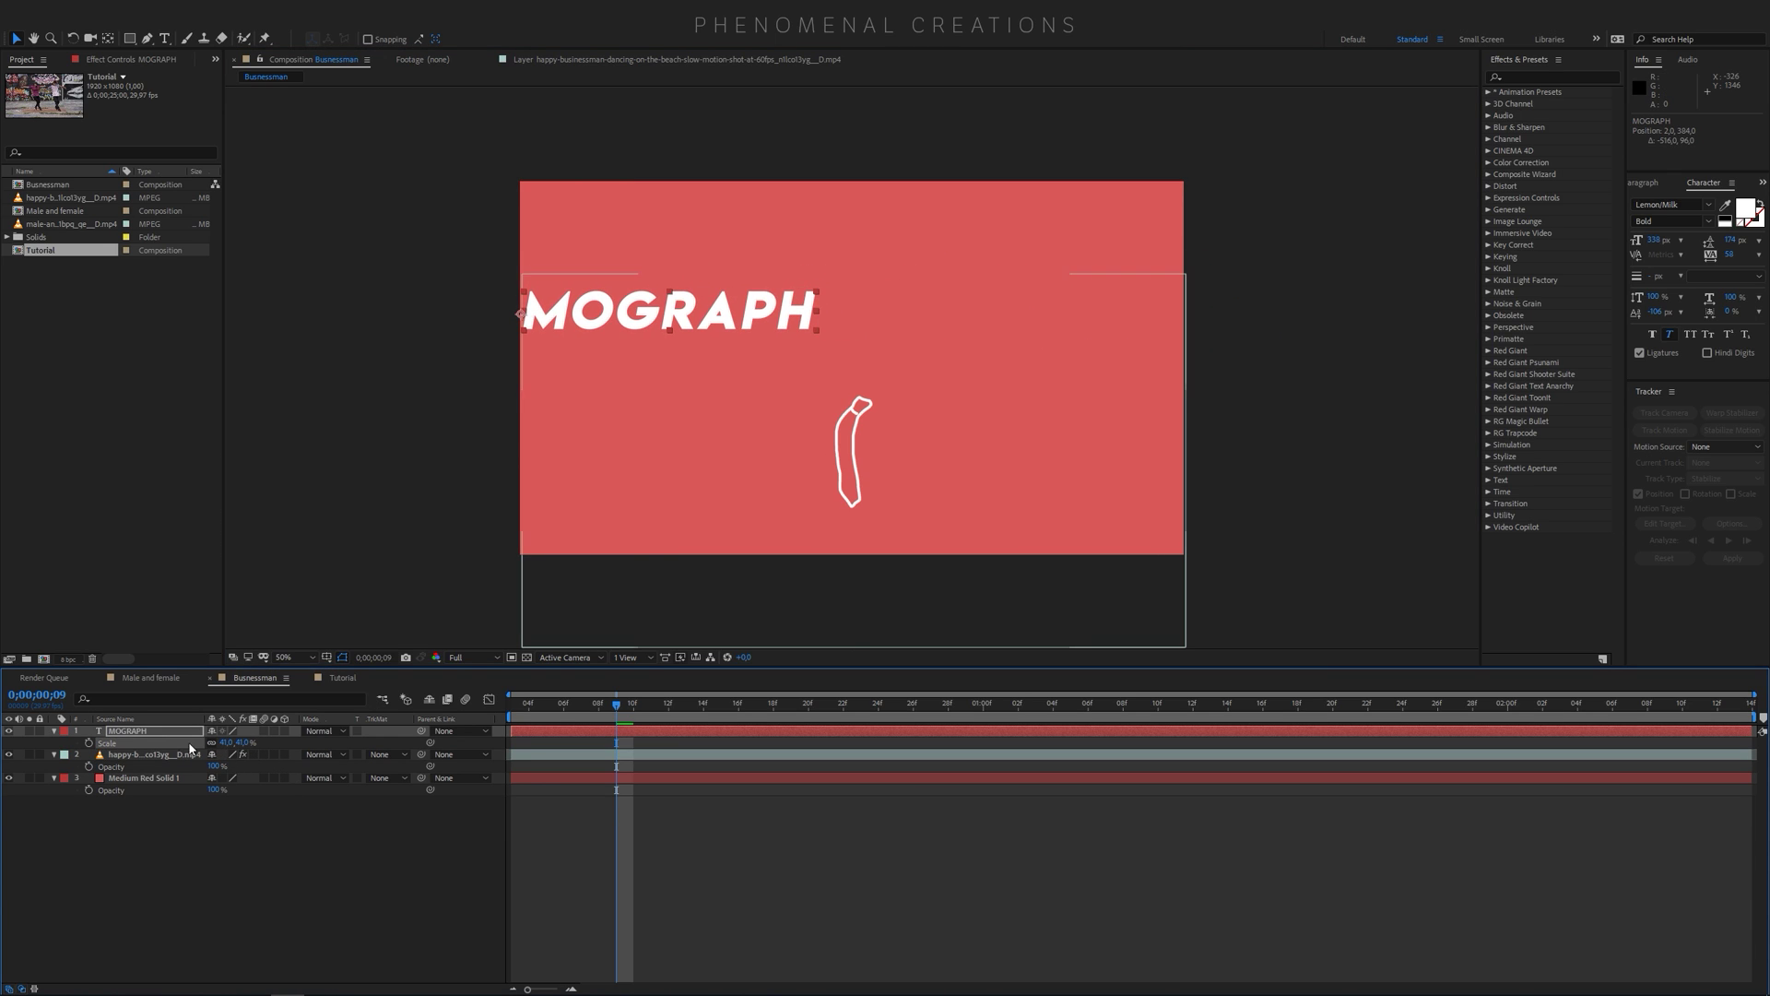
drag(721, 319, 906, 362)
Play the tie animation beneath the MOGRAPH title from 0;00;00;03
click(509, 705)
key(space)
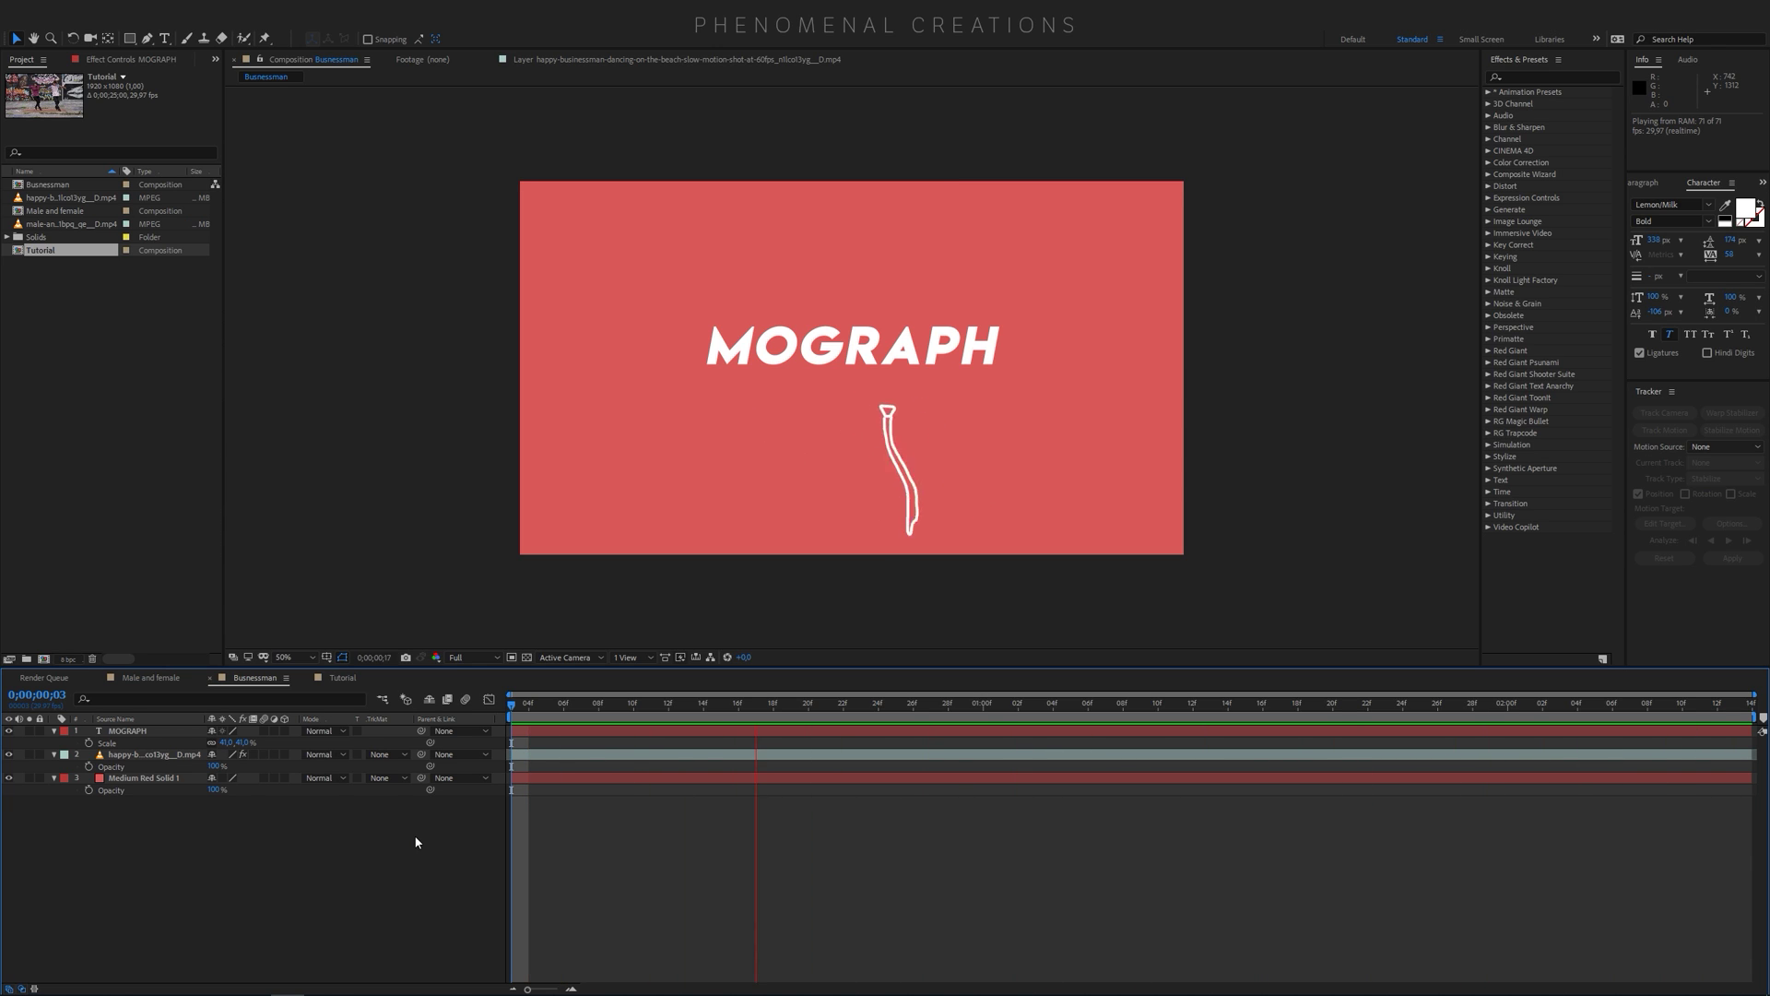
key(space)
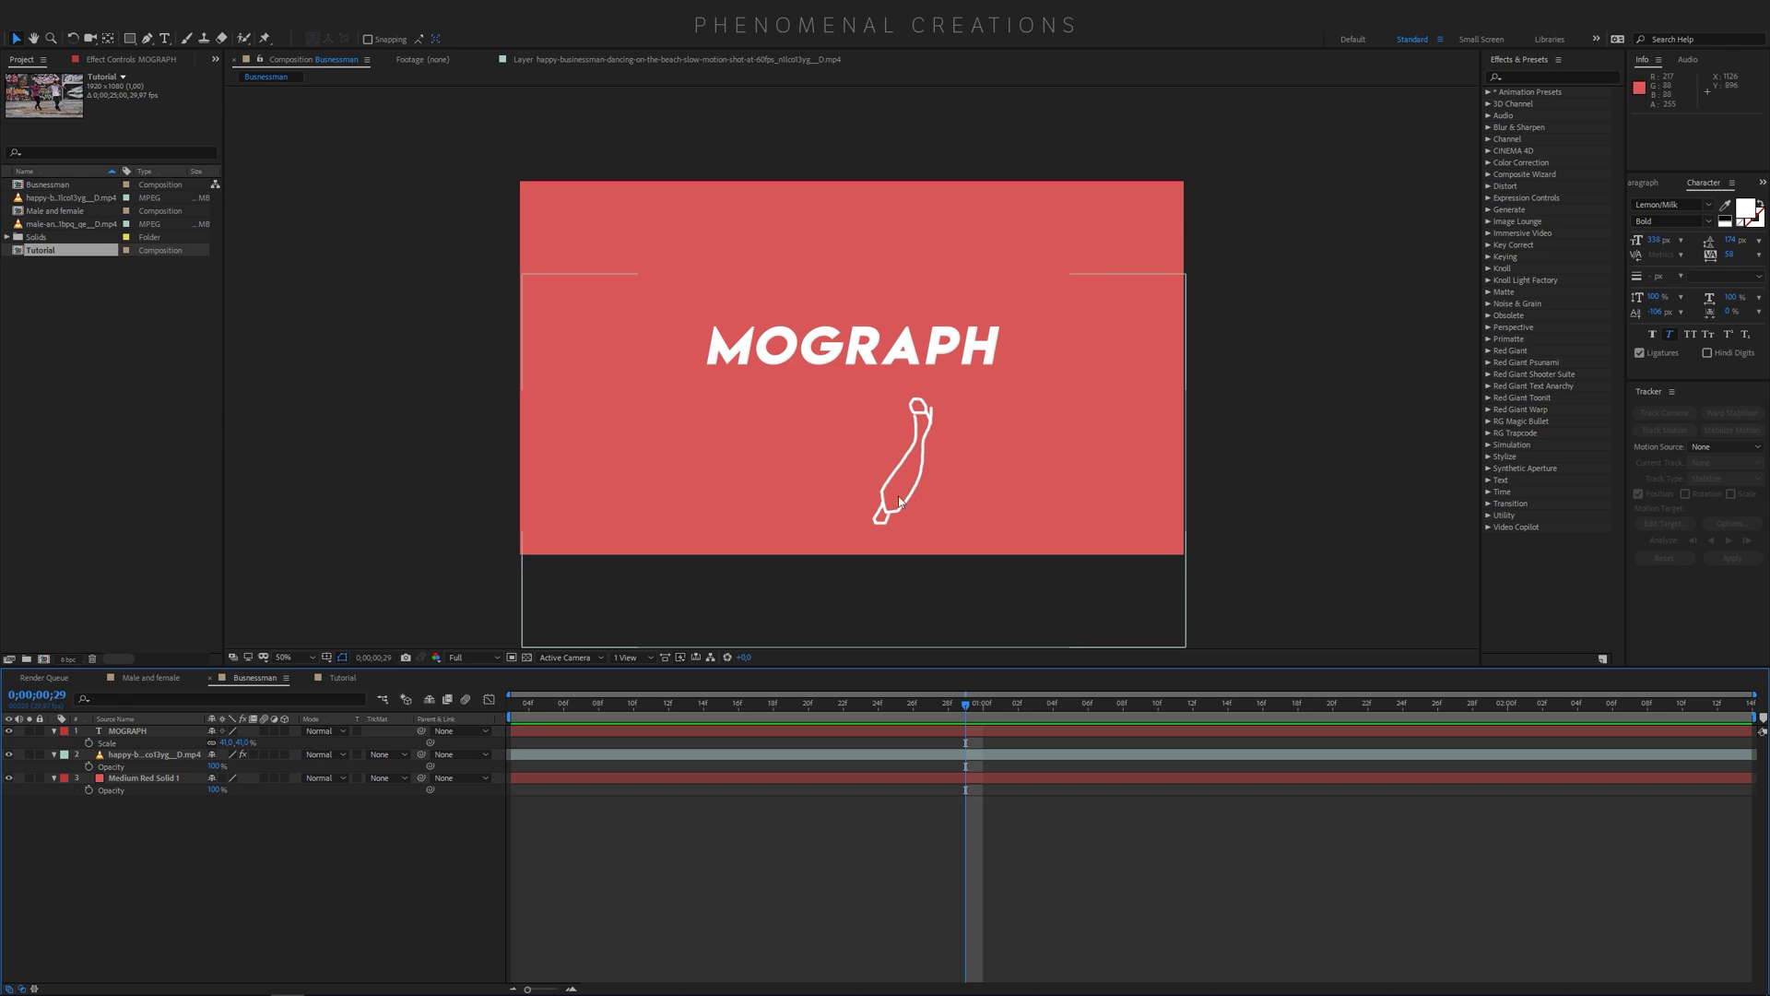
Duplicate the painted footage layer and delete the Paint effect from the lower copy
click(153, 756)
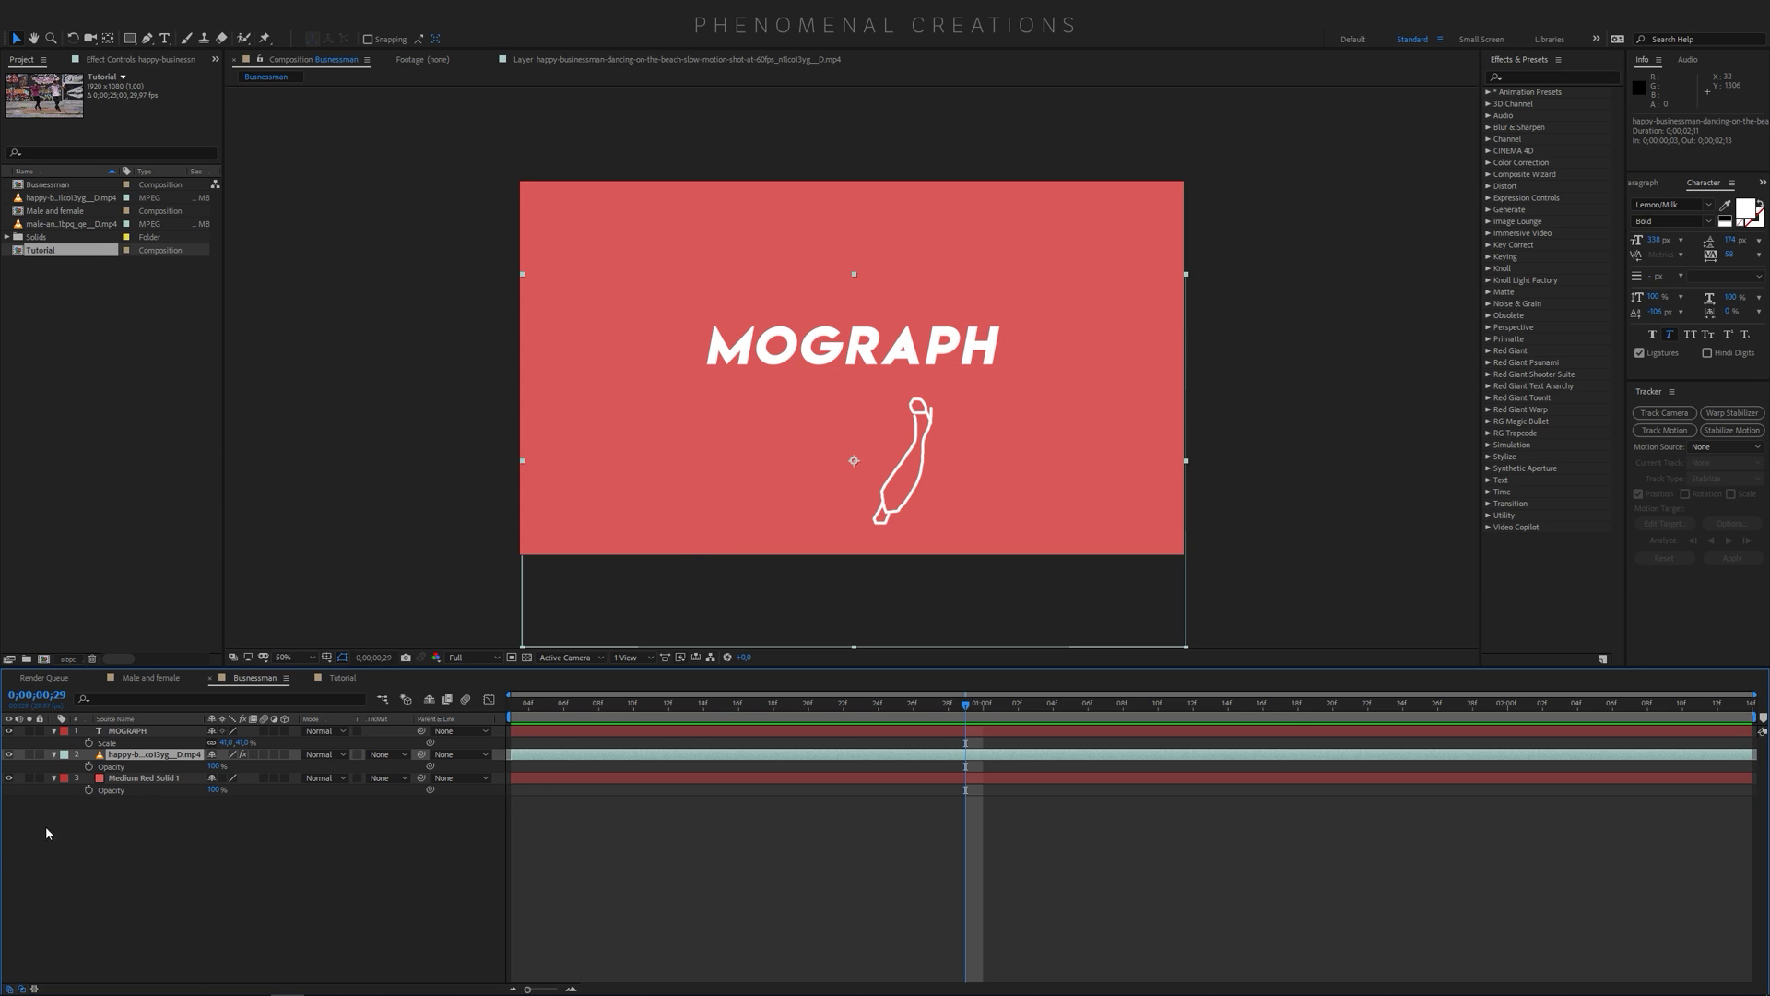
key(ctrl+d)
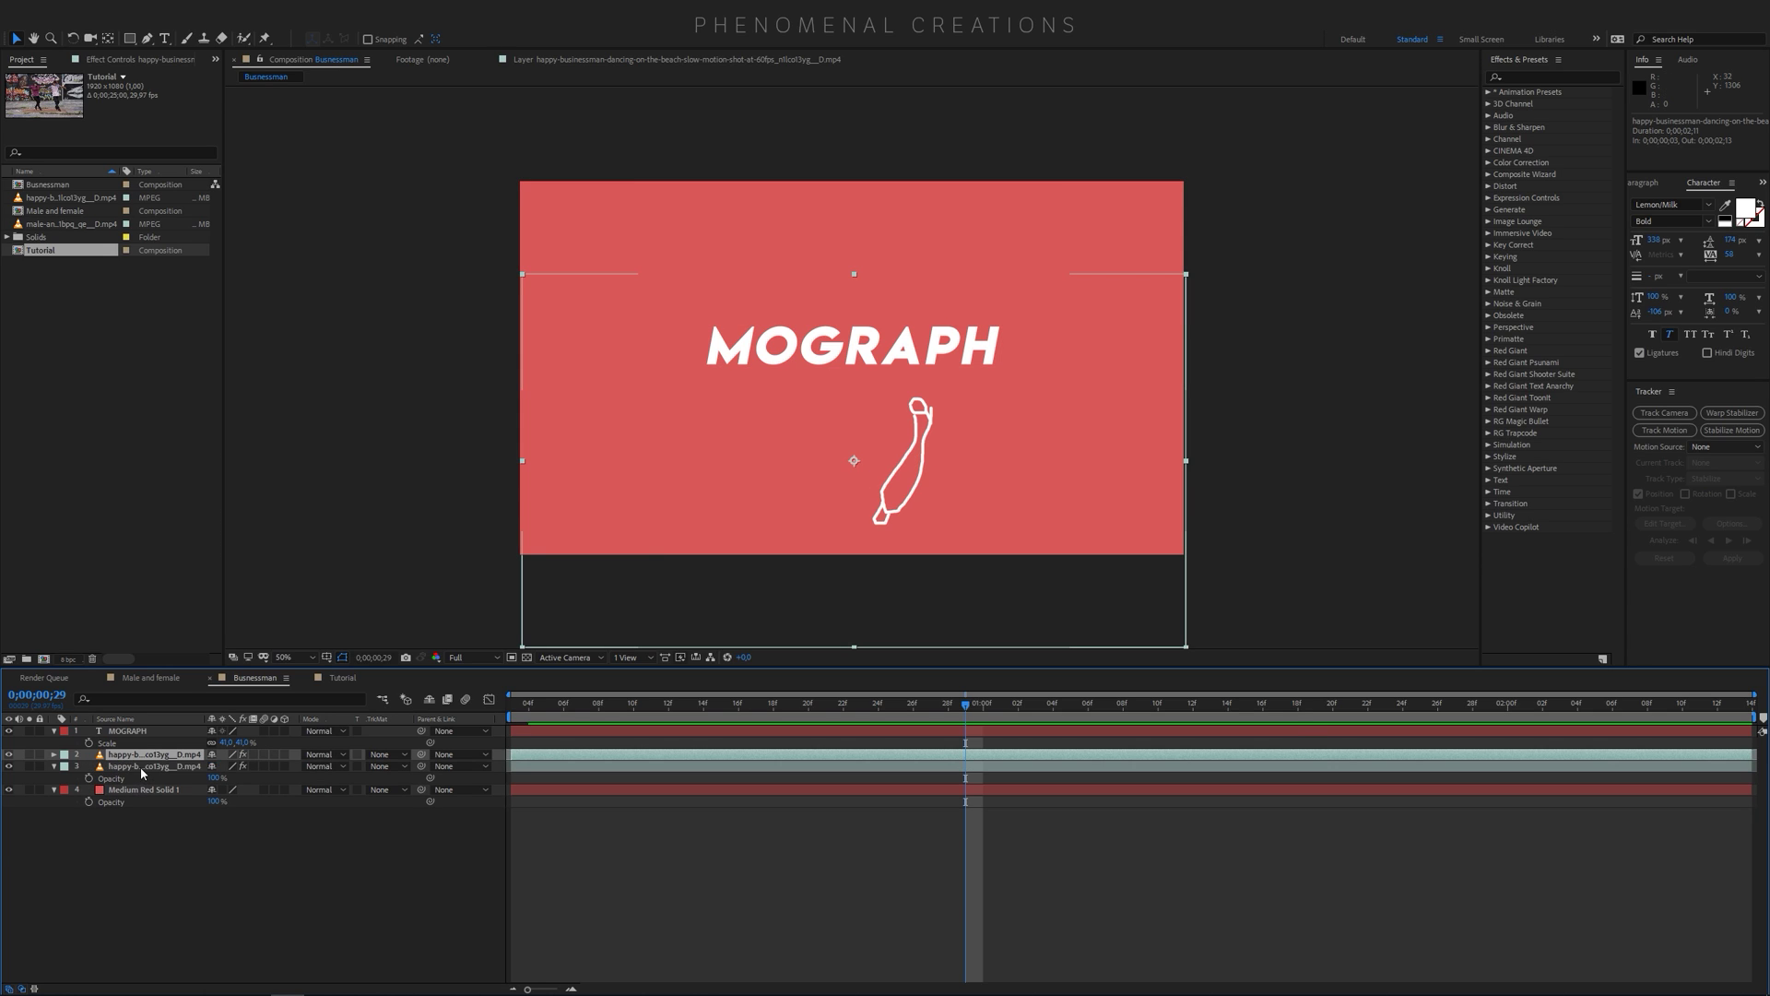
click(144, 767)
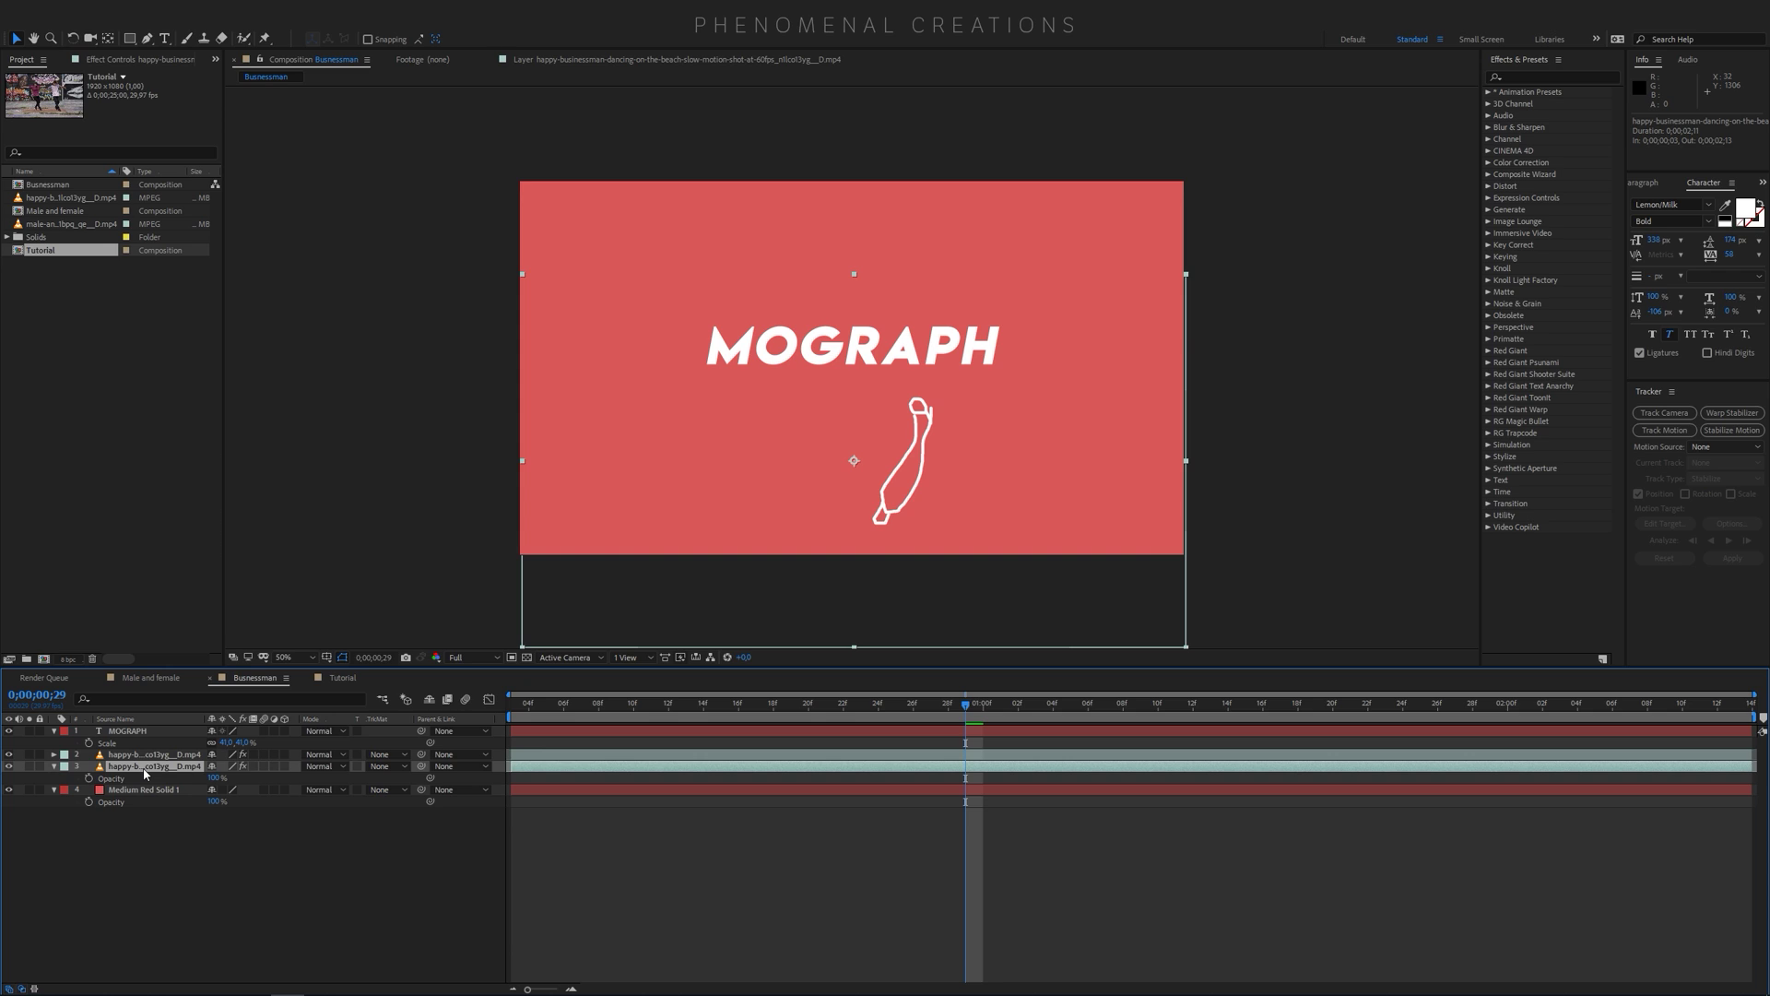
click(54, 766)
click(54, 766)
click(66, 779)
click(91, 792)
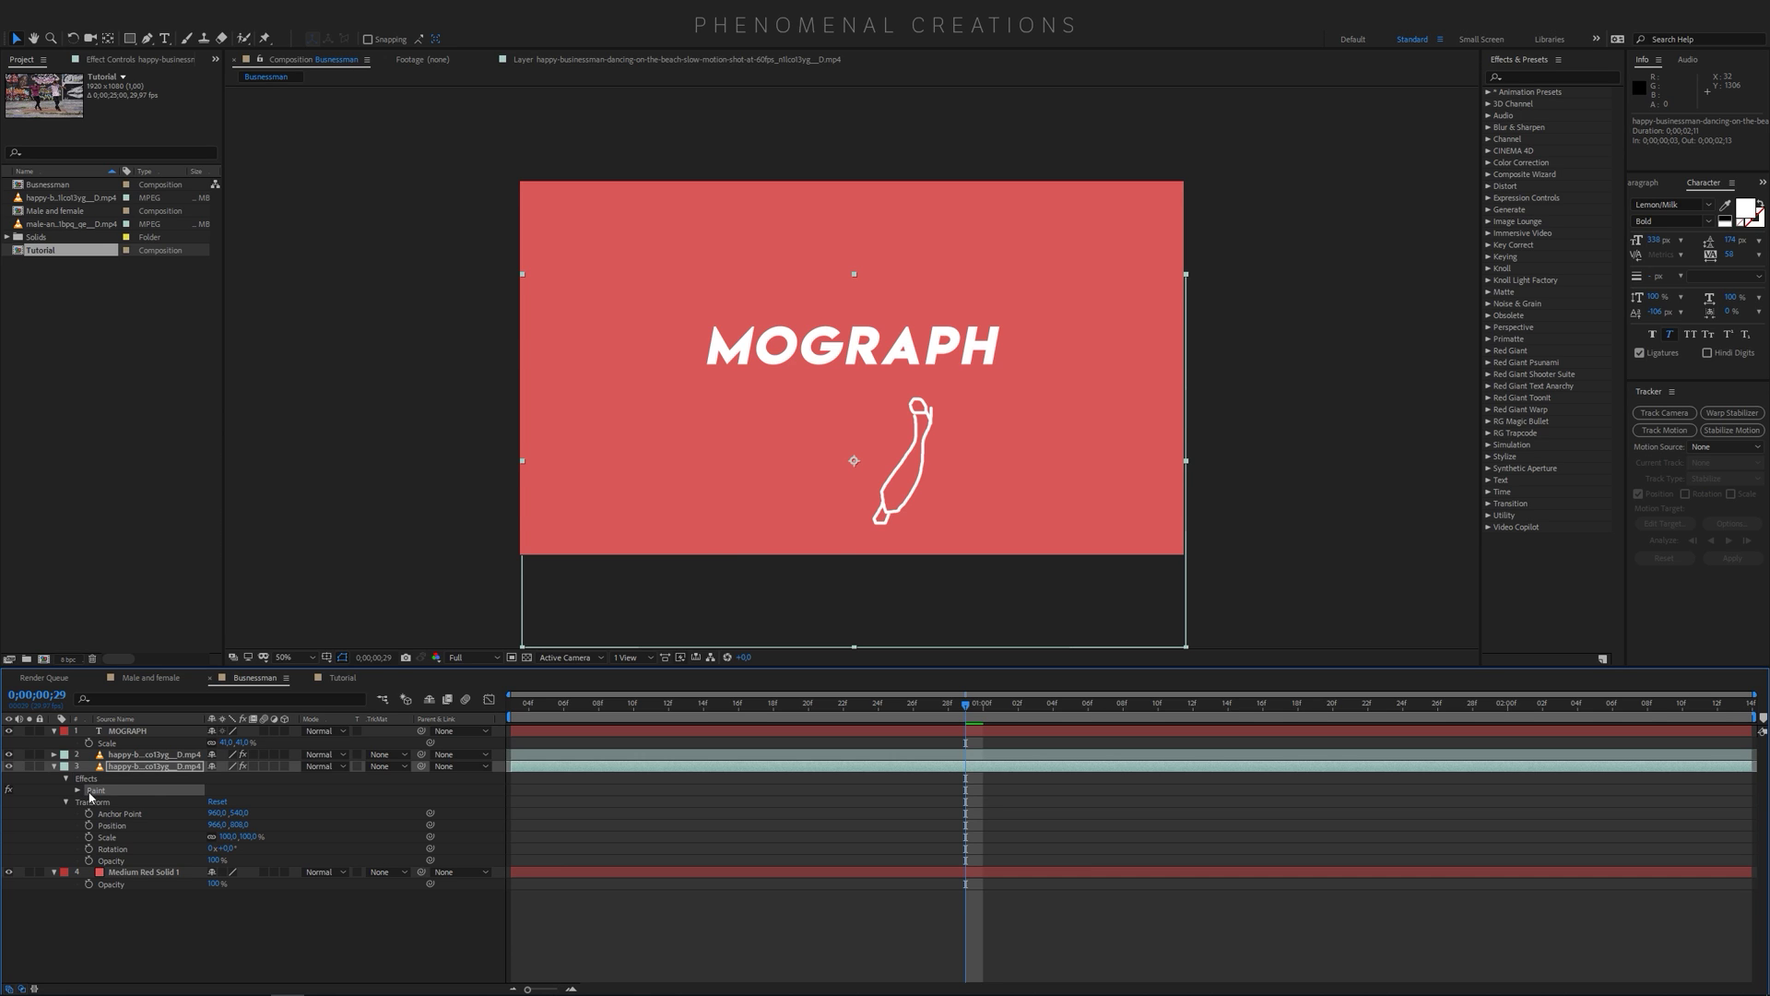
key(Delete)
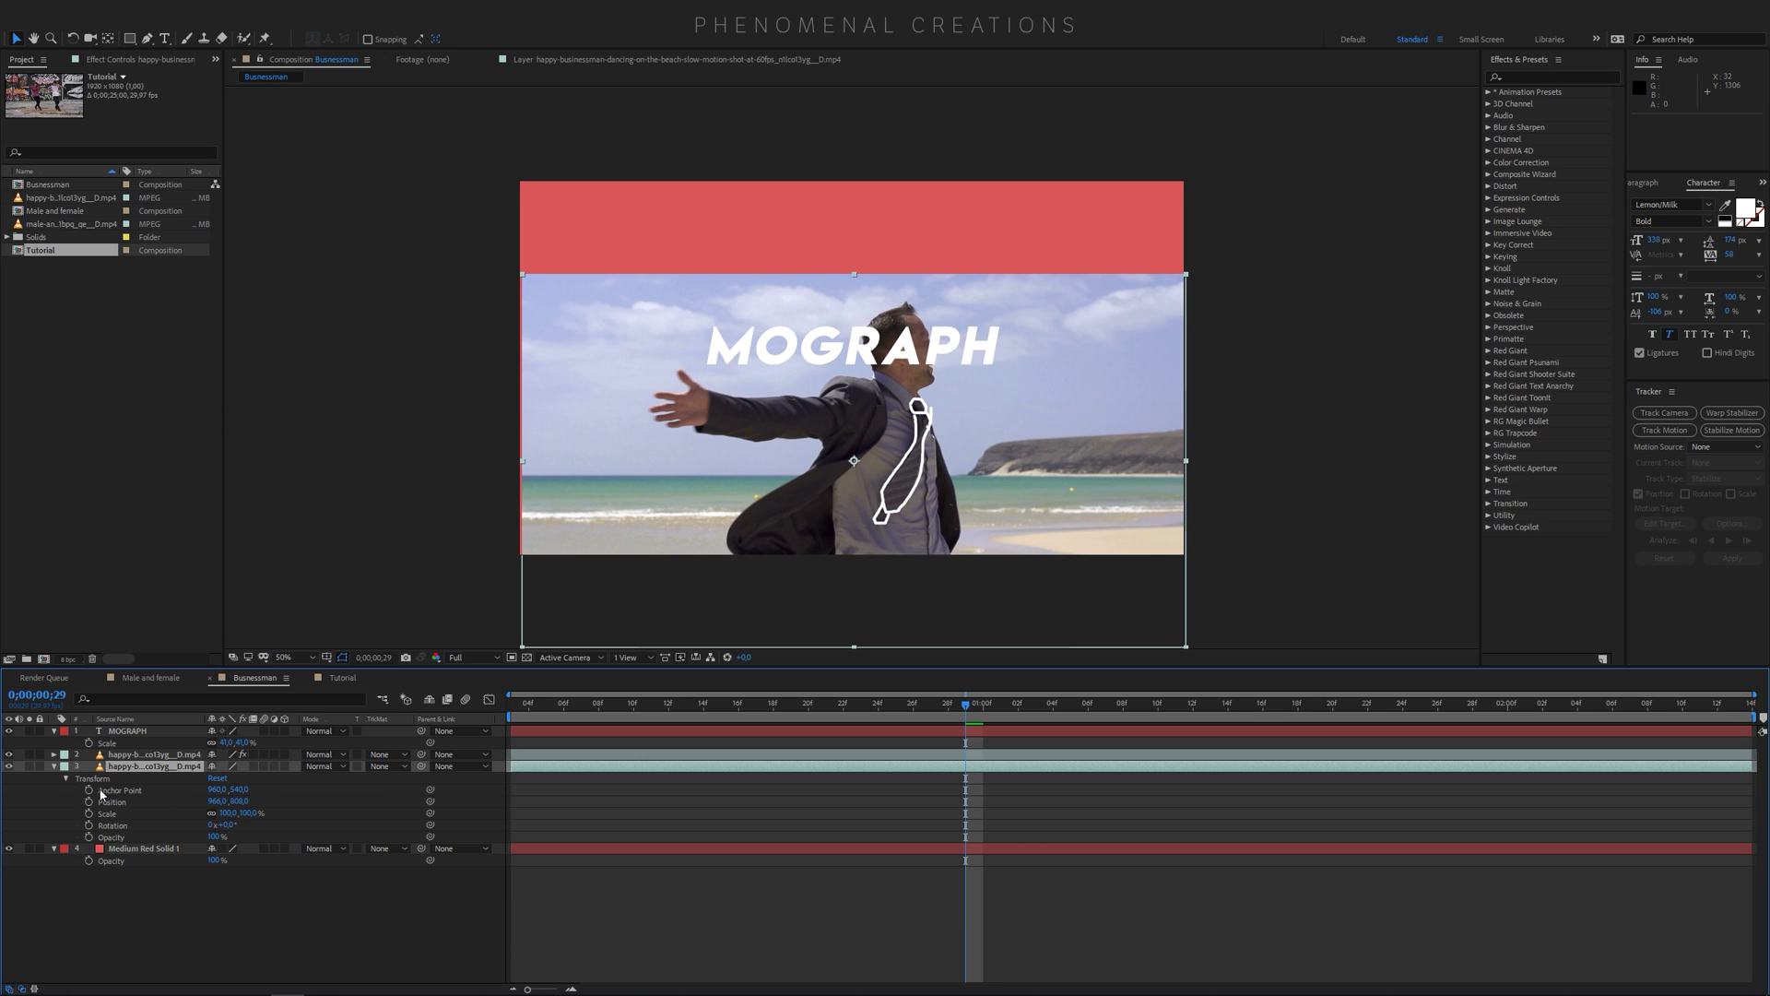
click(54, 766)
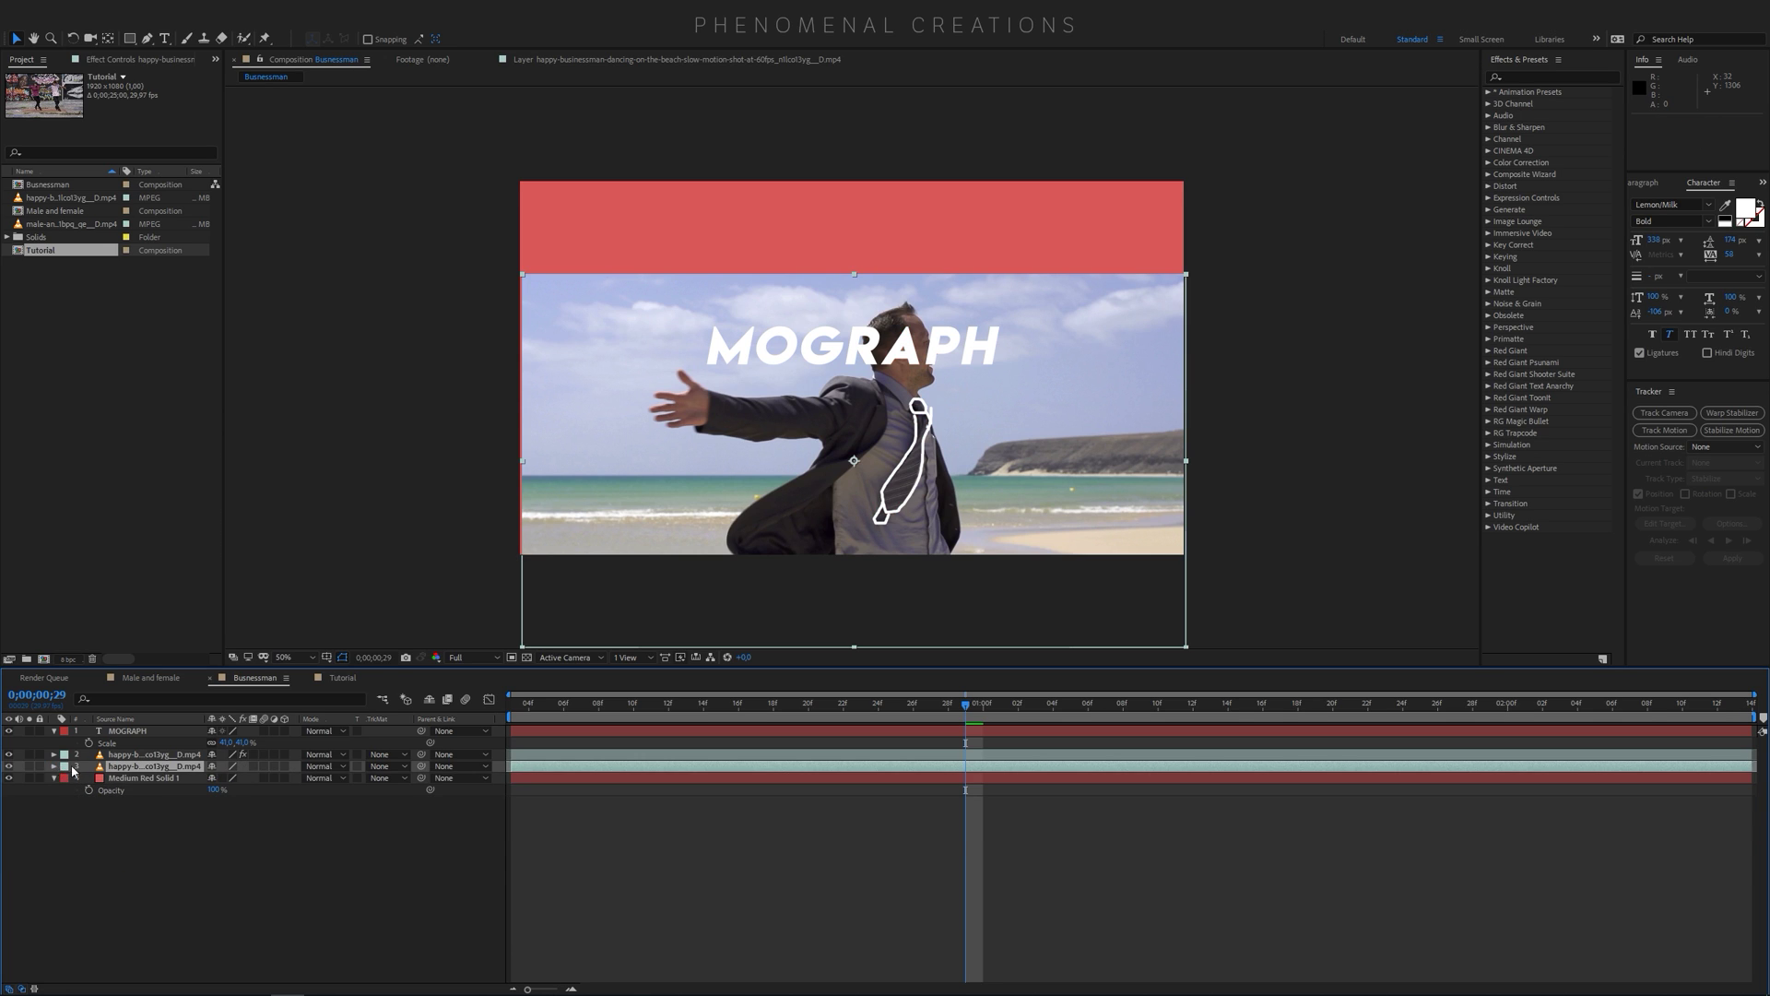
Play the strokes over the footage from 0;00;00;15 and hide the MOGRAPH text layer
click(719, 705)
key(space)
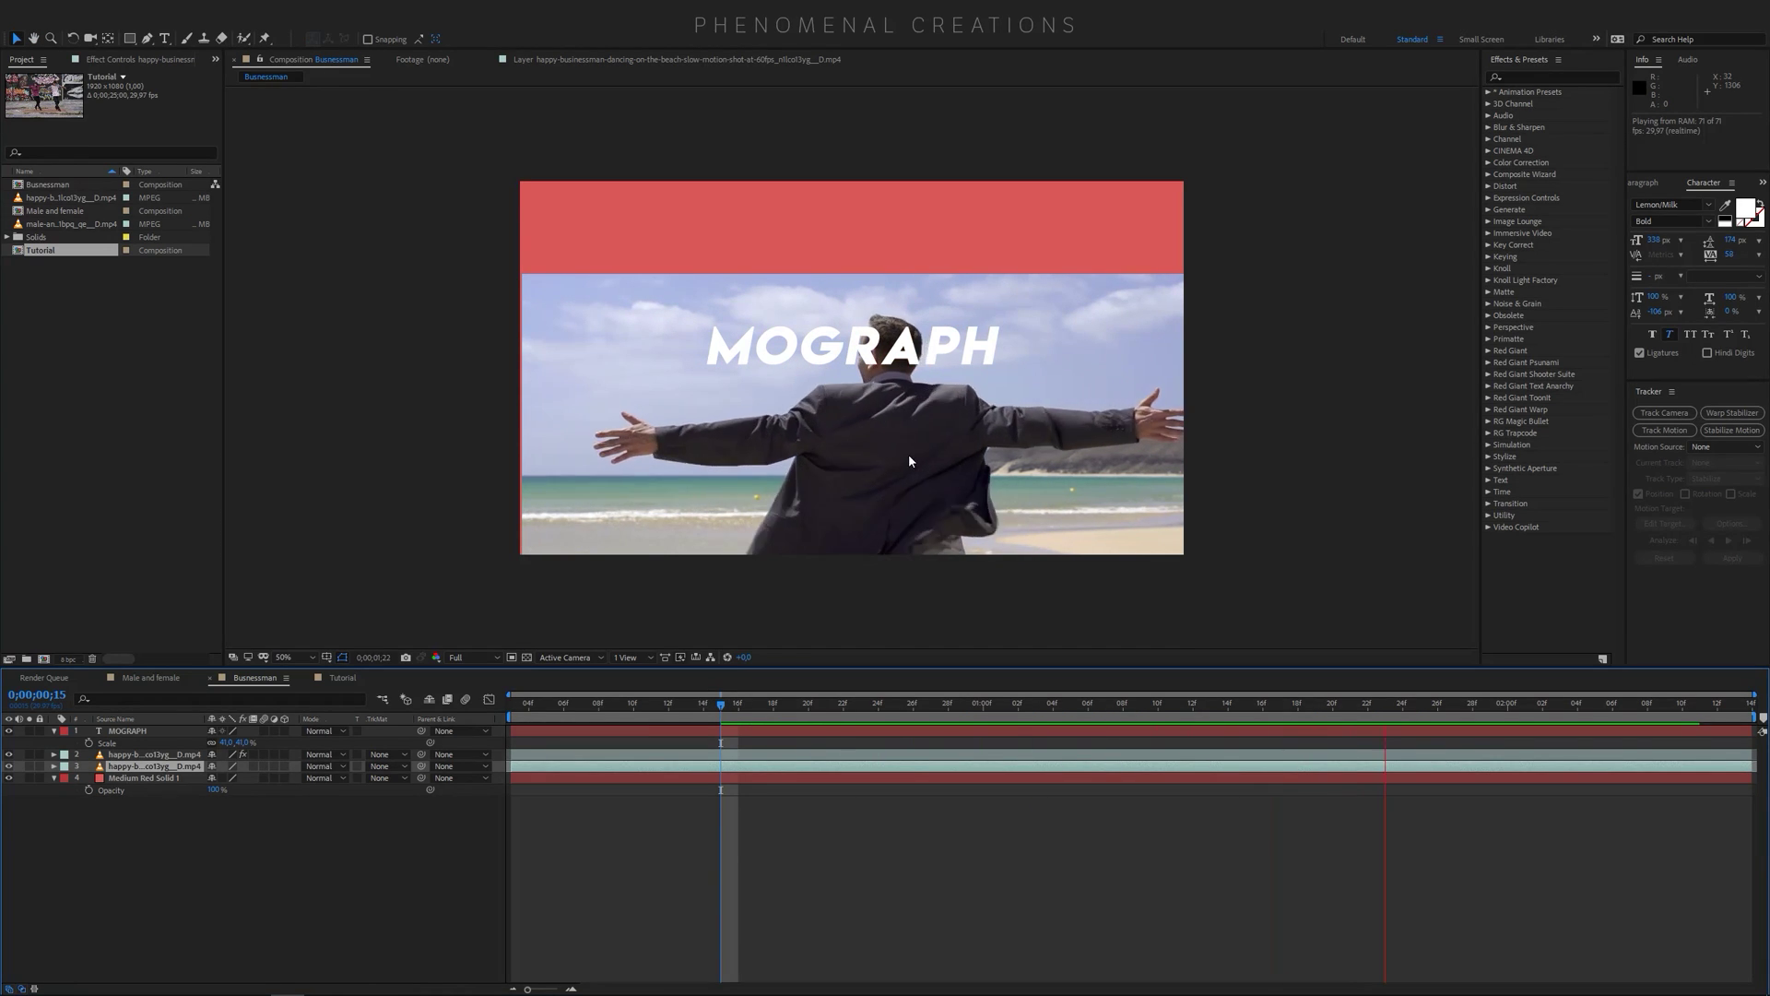
key(space)
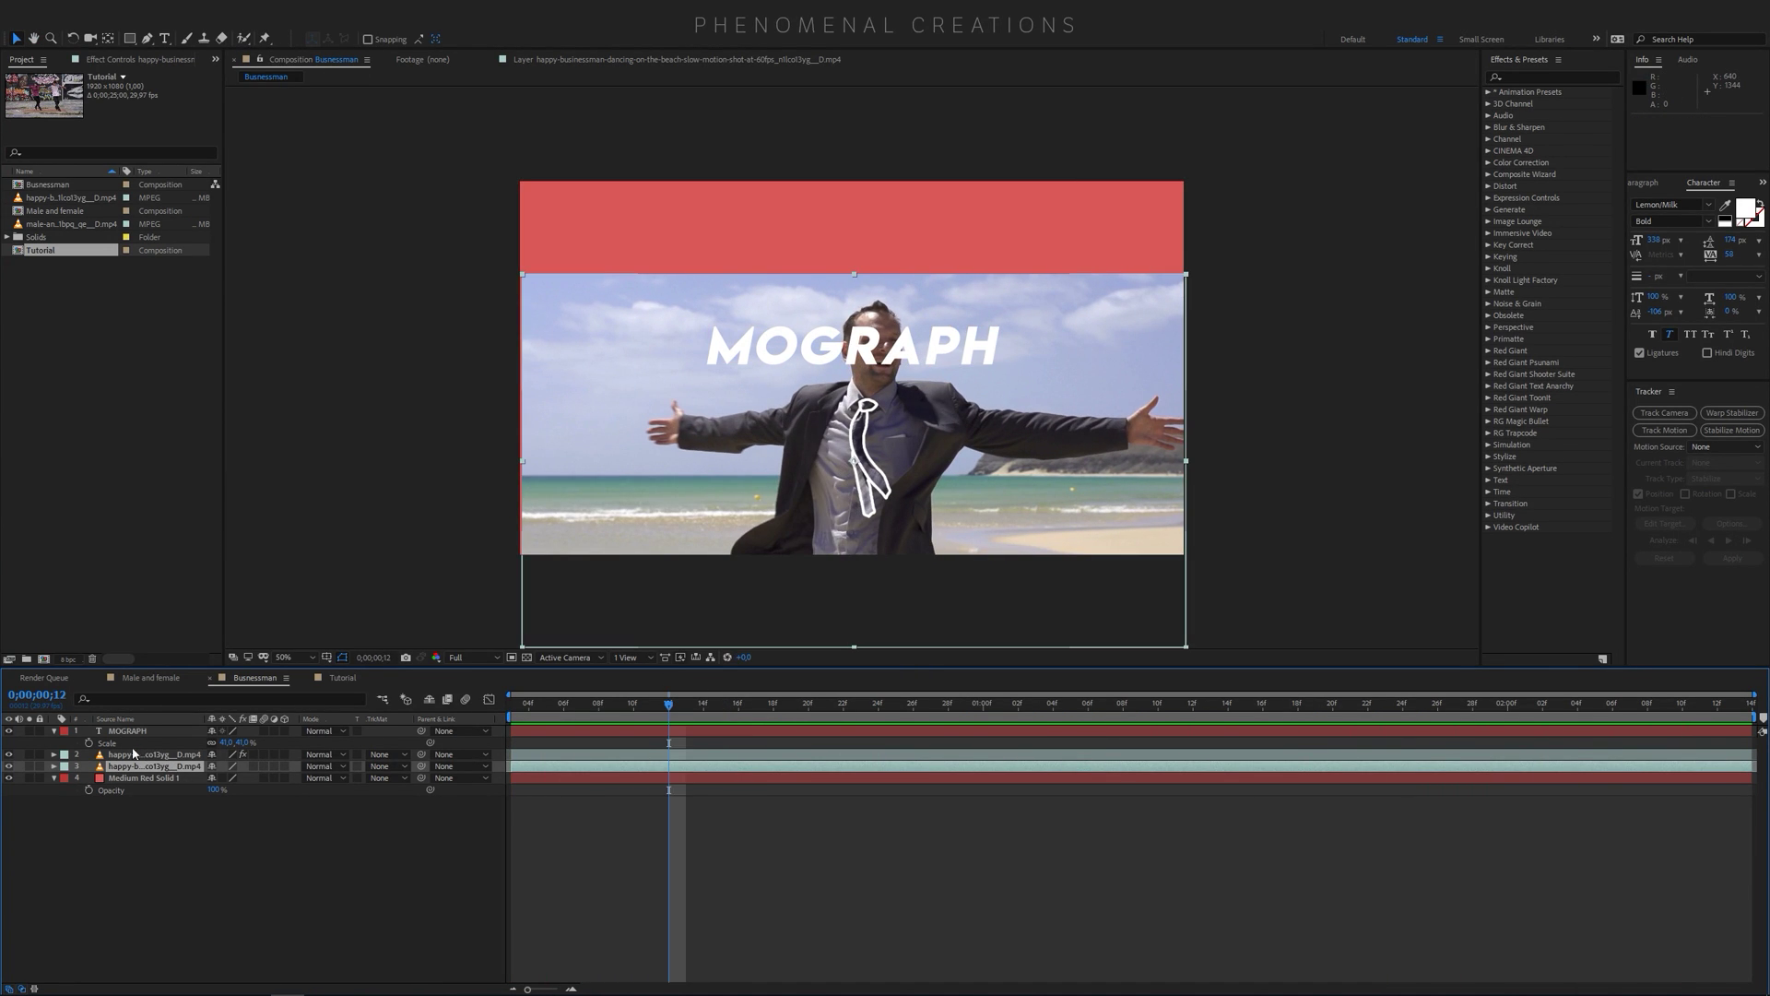
click(8, 731)
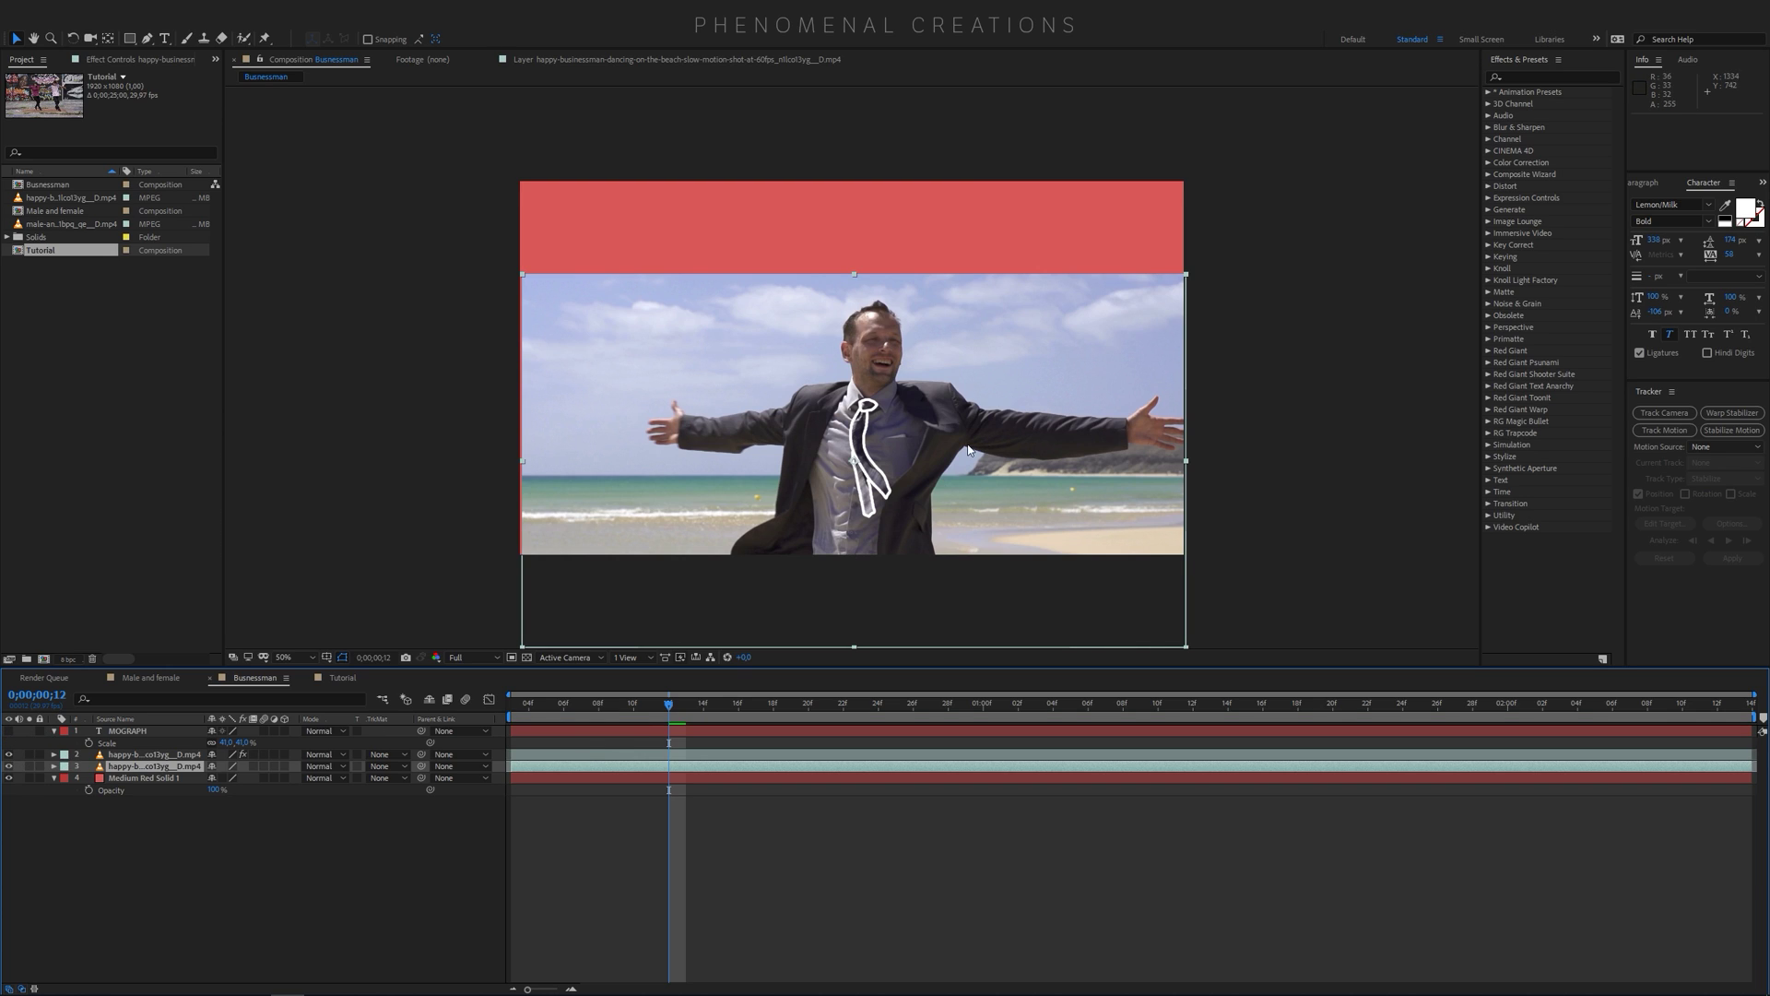
Apply the Stylize Glow effect to the upper, painted footage layer and increase its Glow Radius
click(148, 755)
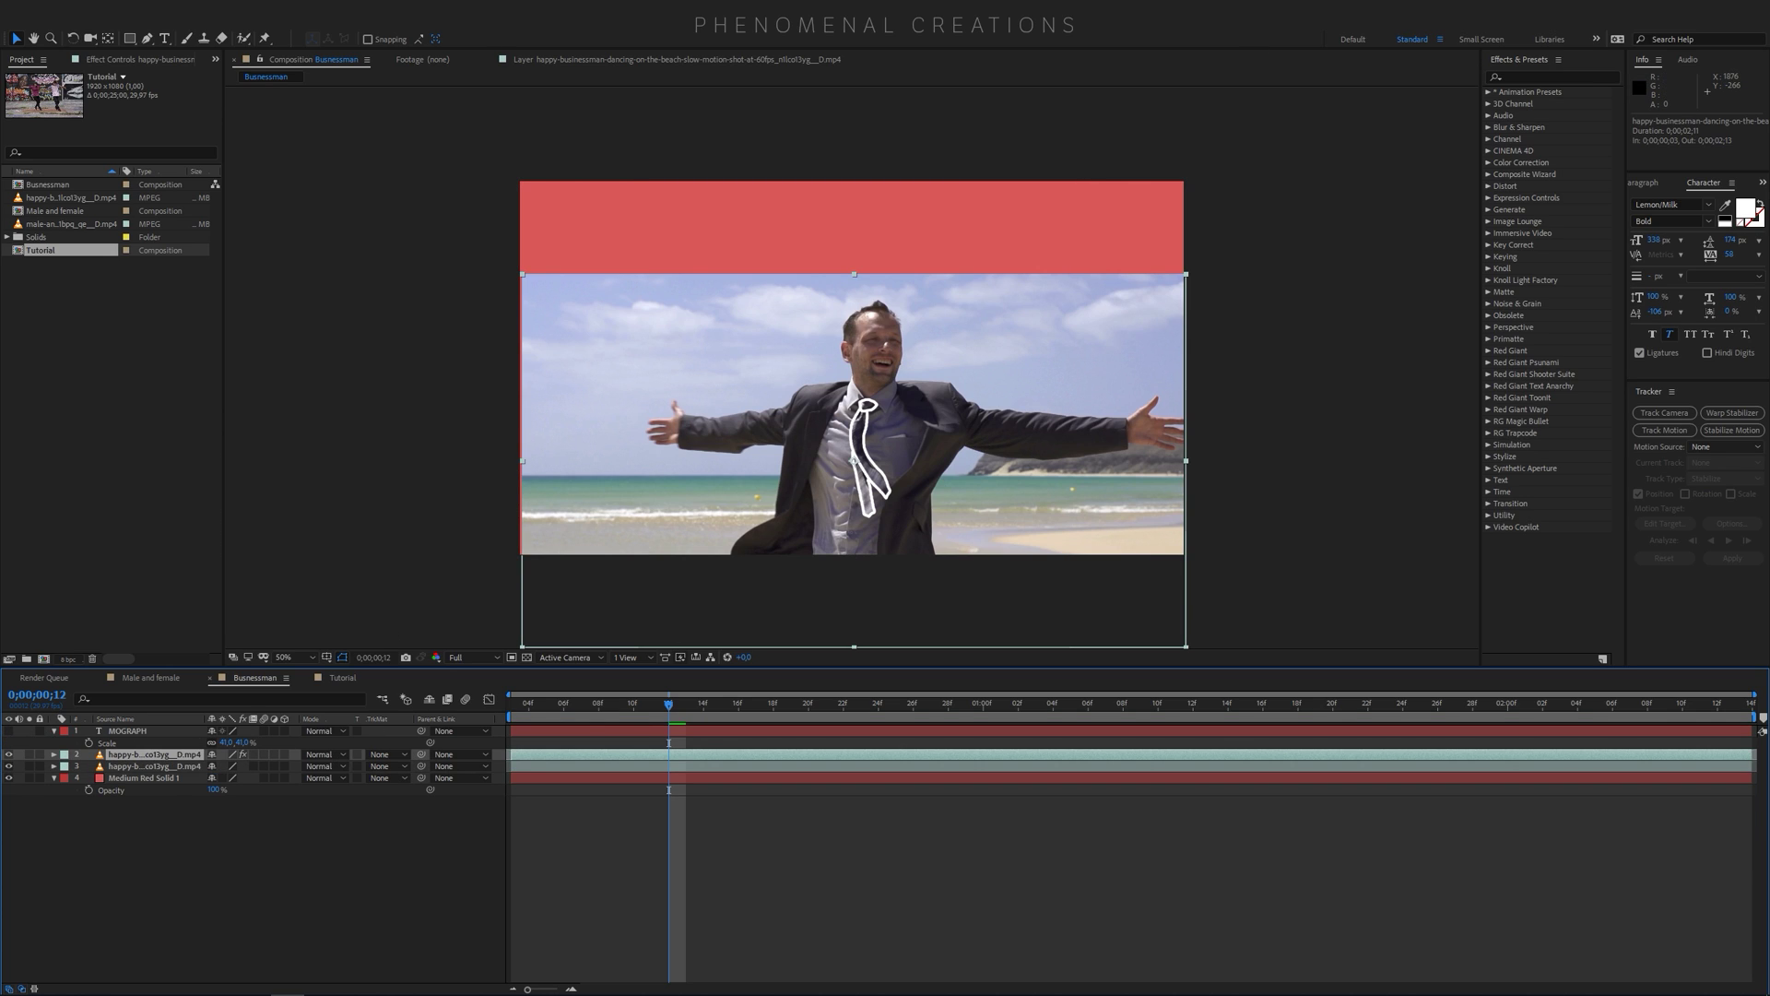
click(1570, 77)
text(glow)
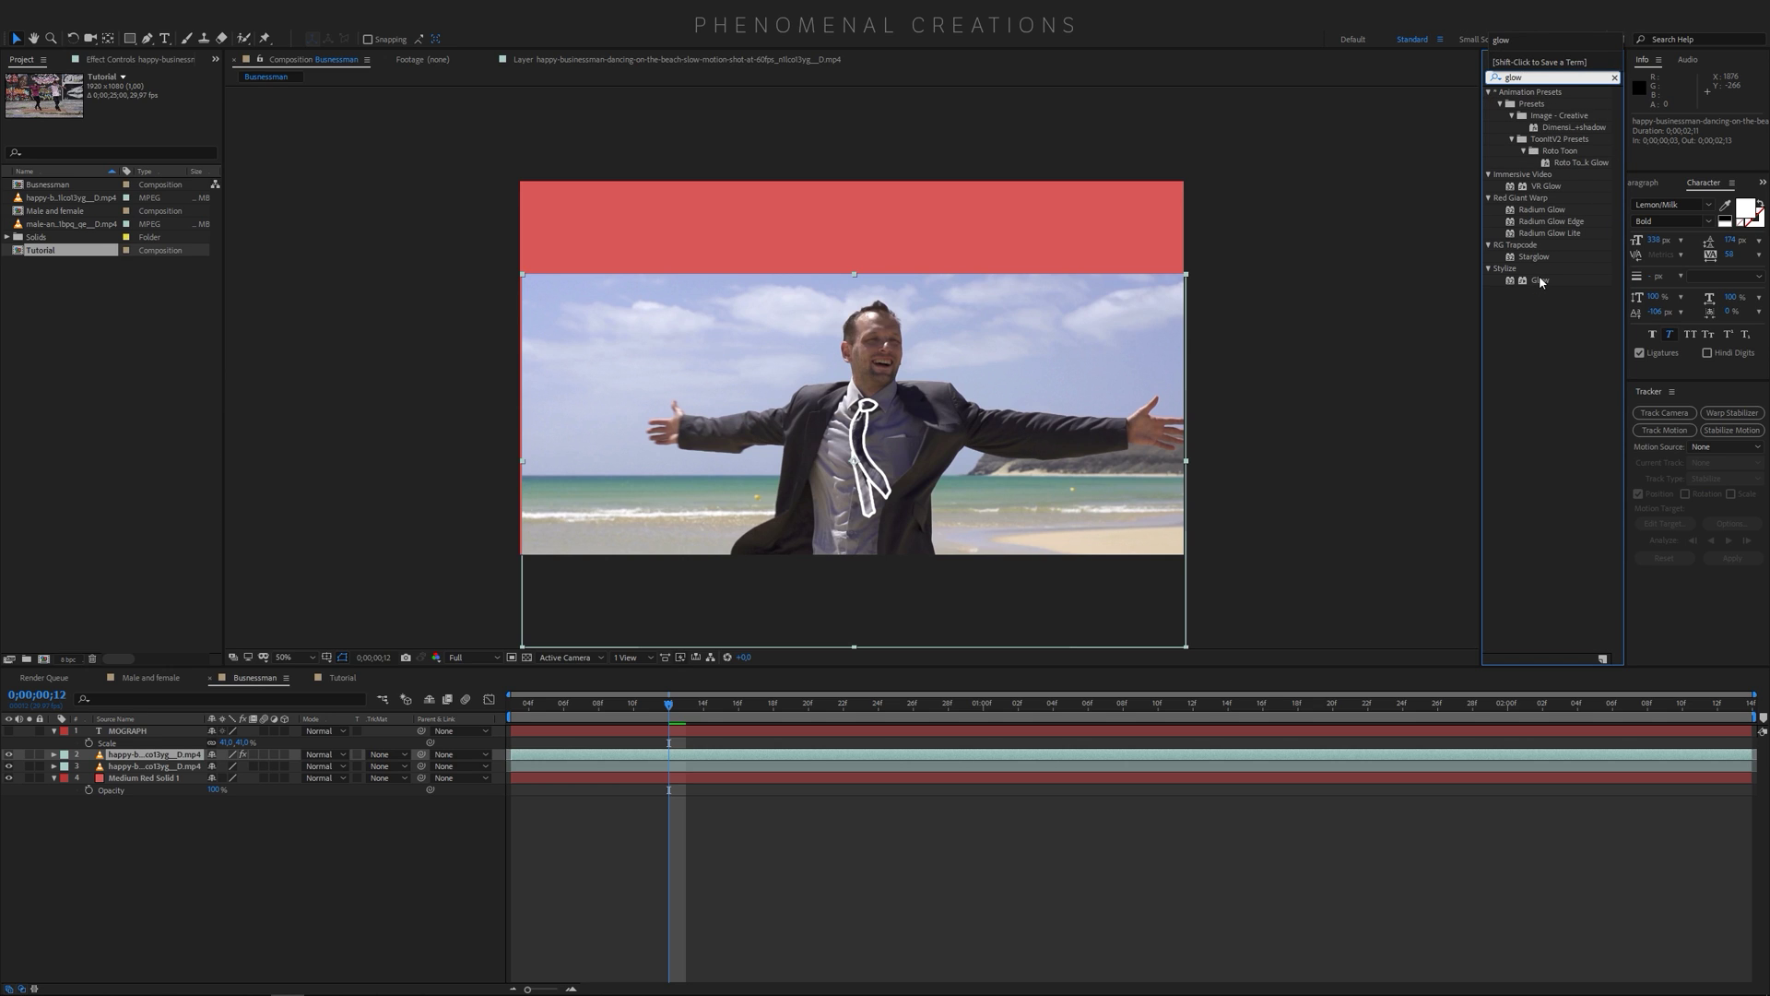
double_click(1540, 280)
drag(128, 146, 165, 151)
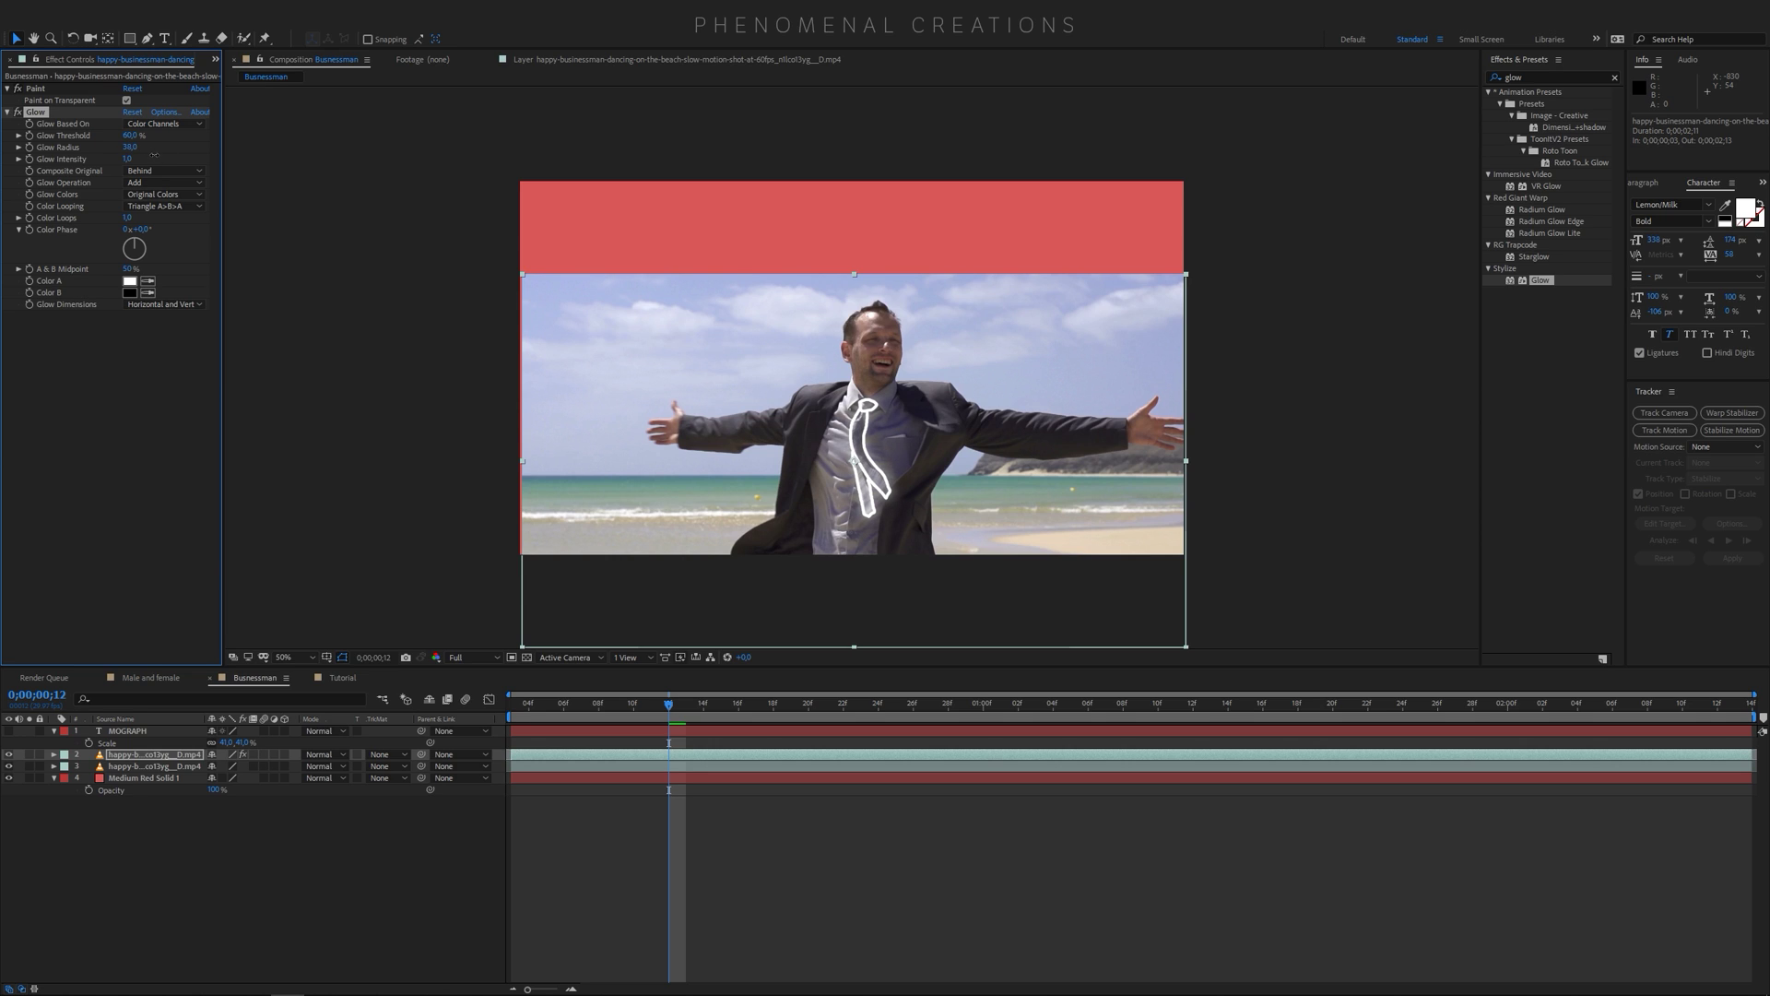
Duplicate the Glow effect twice and greatly increase the Glow Radius of the third and first glows
key(ctrl+d)
key(ctrl+d)
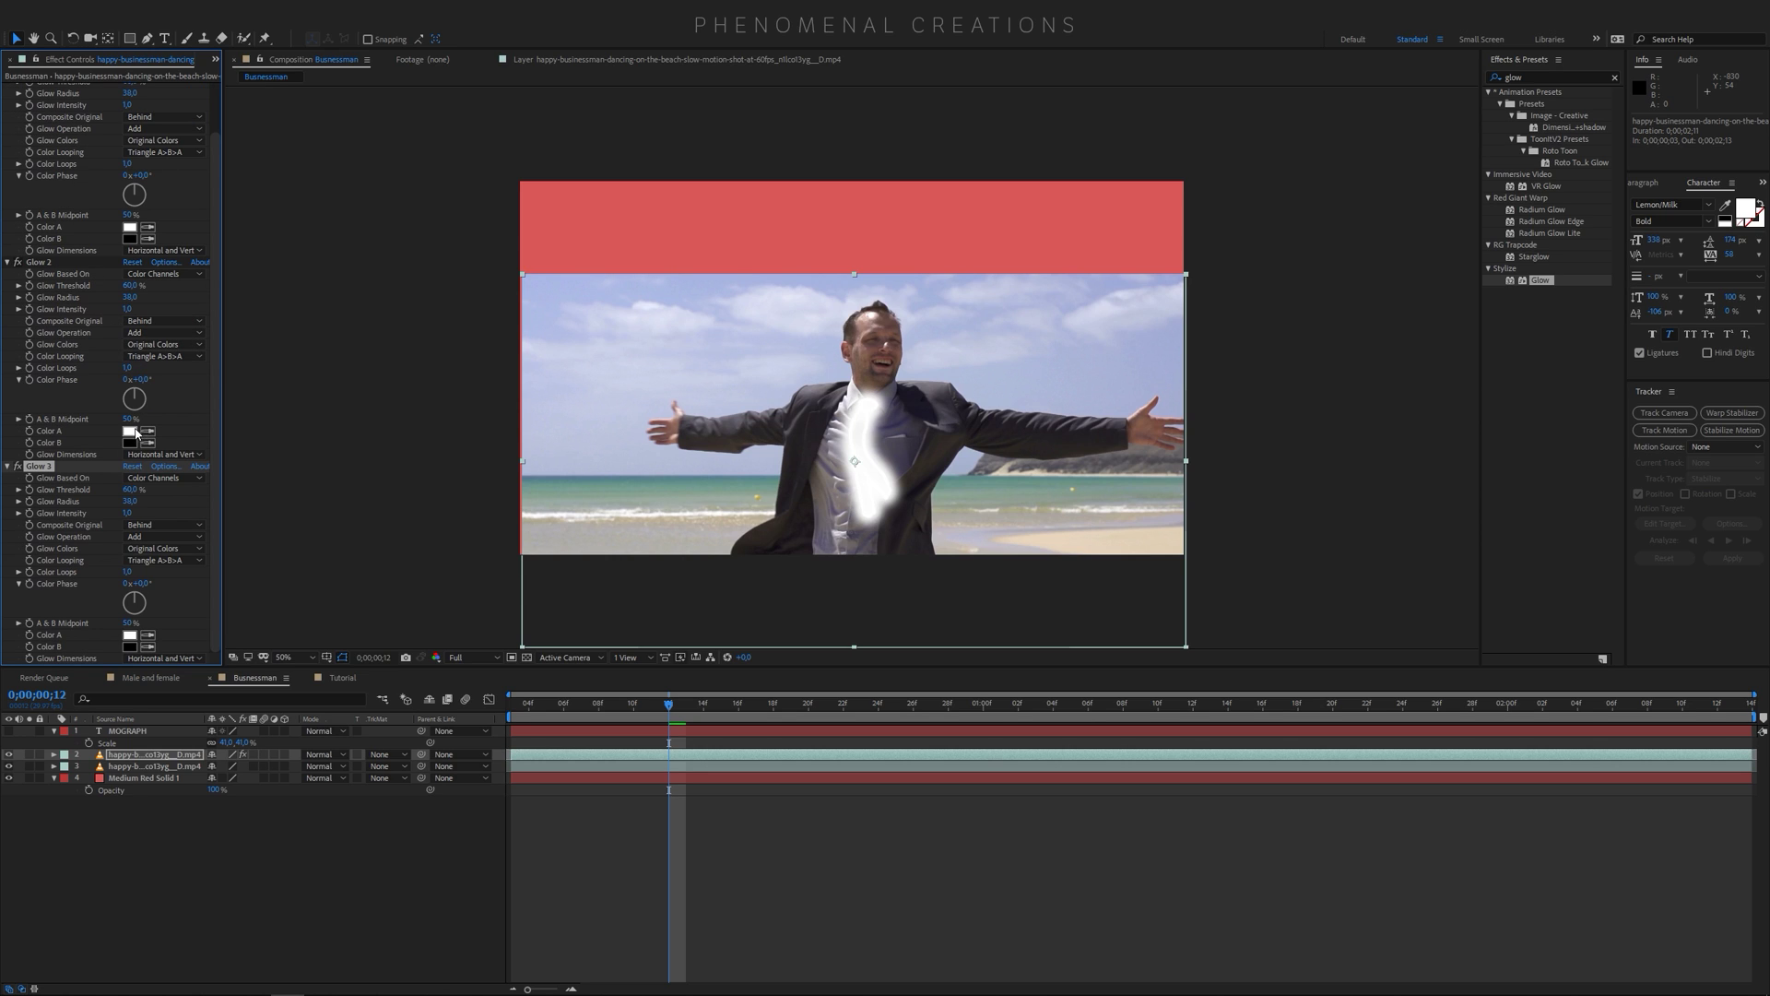
drag(148, 500, 209, 498)
drag(130, 93, 348, 107)
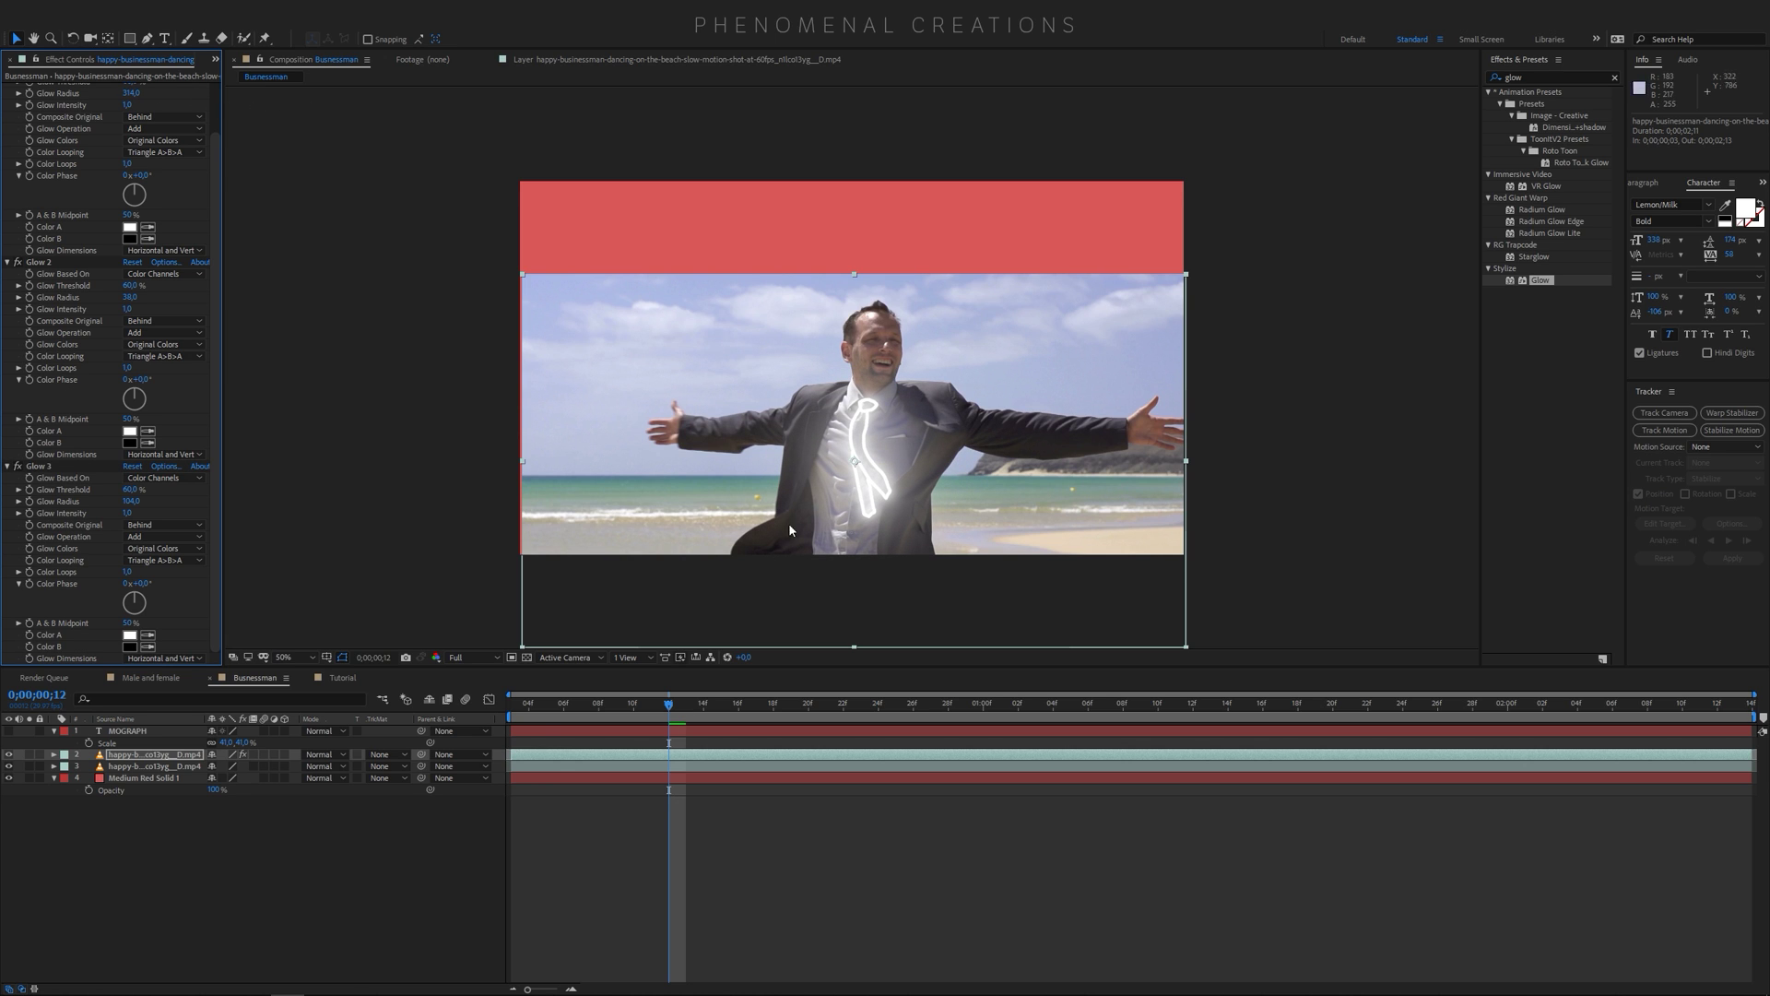
Play the glowing tie animation from 0;00;00;04
click(530, 703)
key(space)
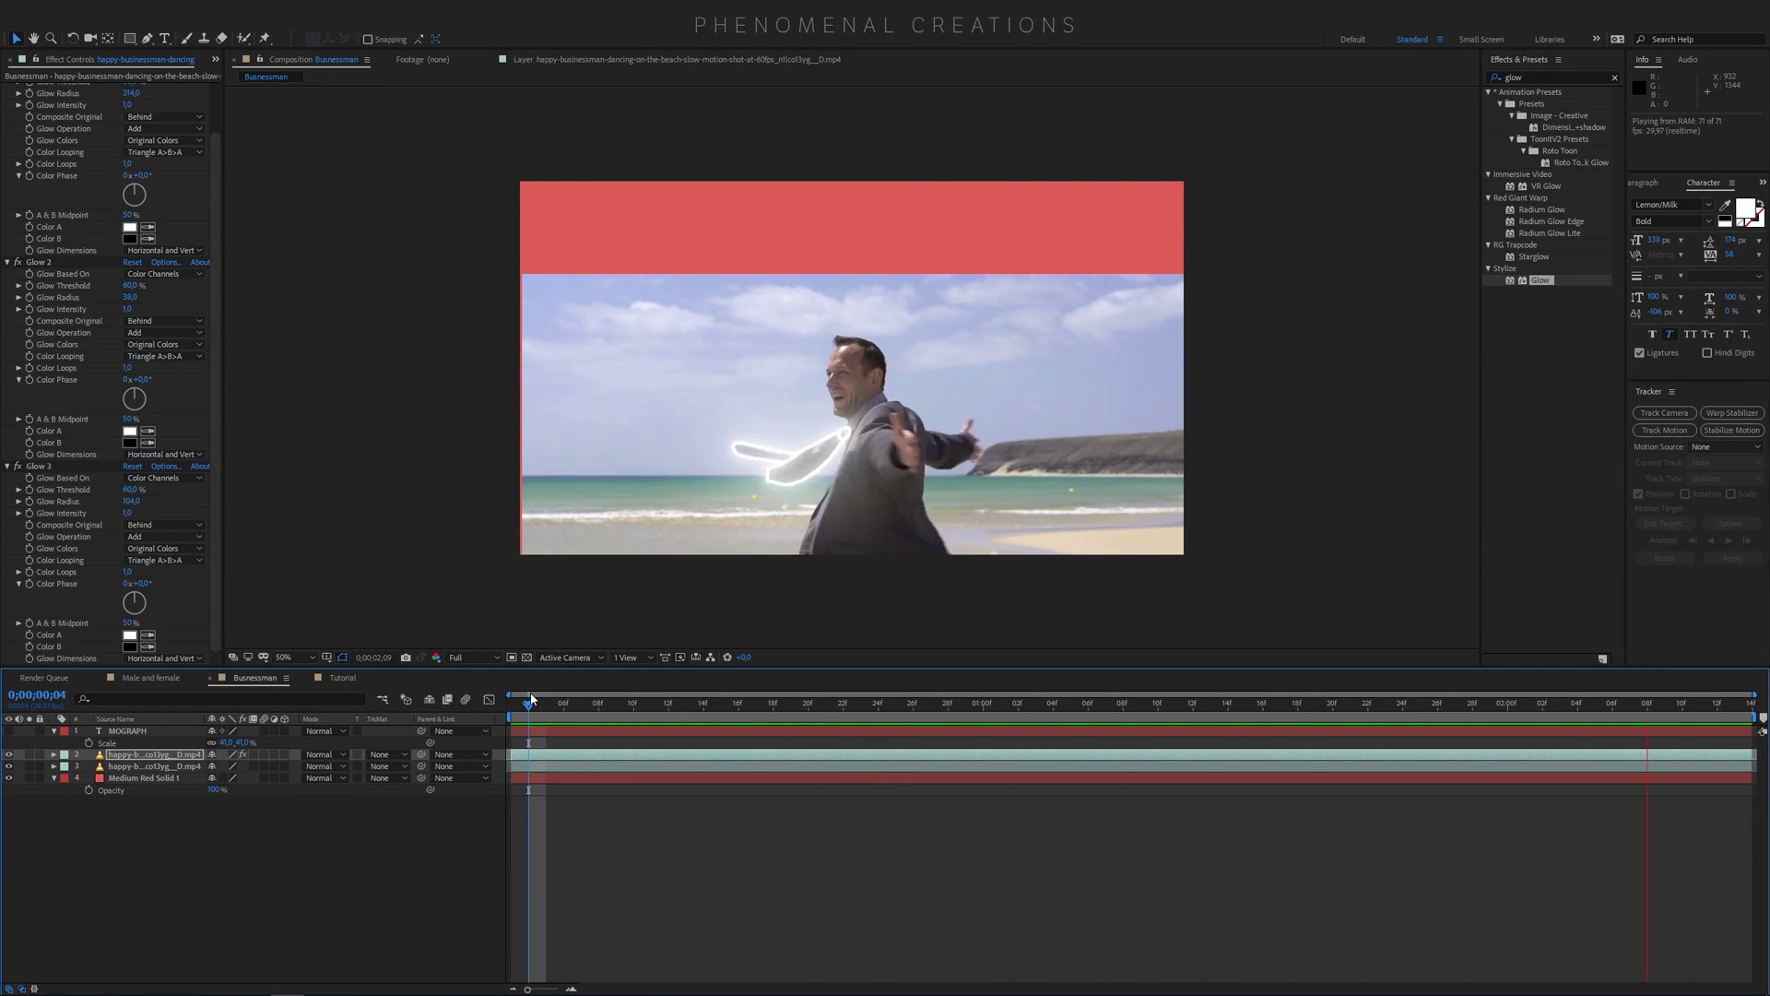
key(space)
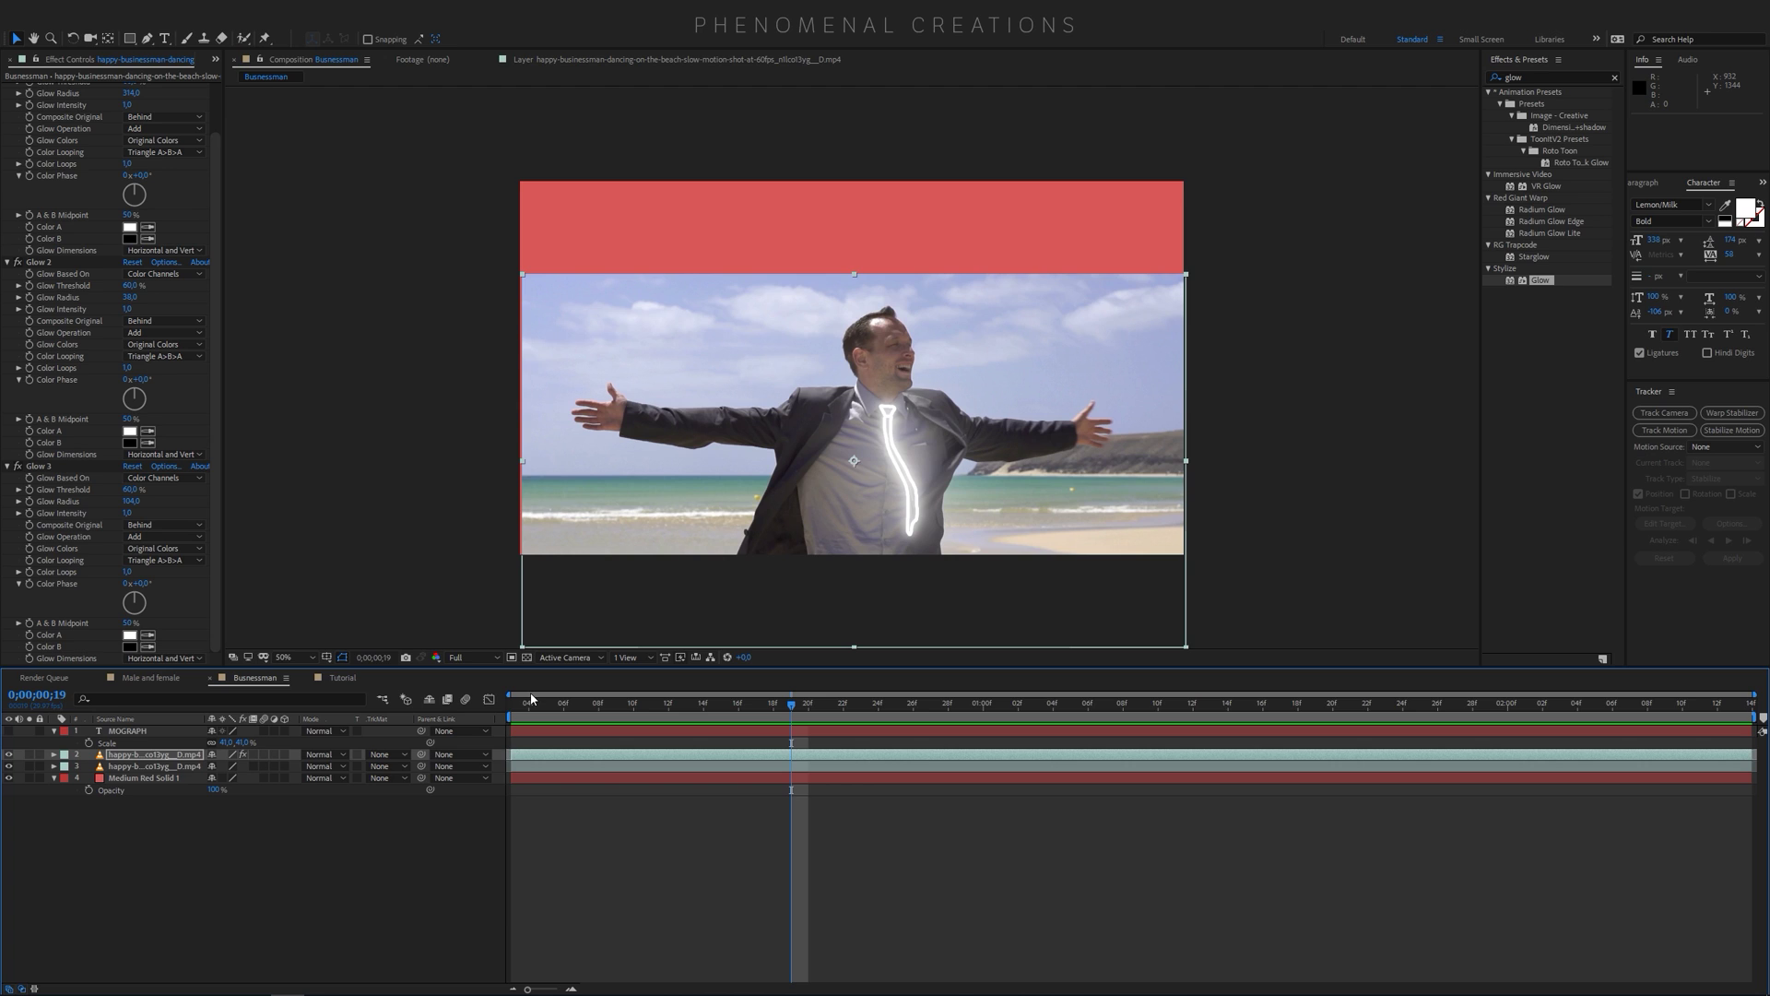
Move both footage layers up together to fill the composition frame and play the result from 0;00;00;08
shift+click(179, 765)
drag(785, 417, 783, 328)
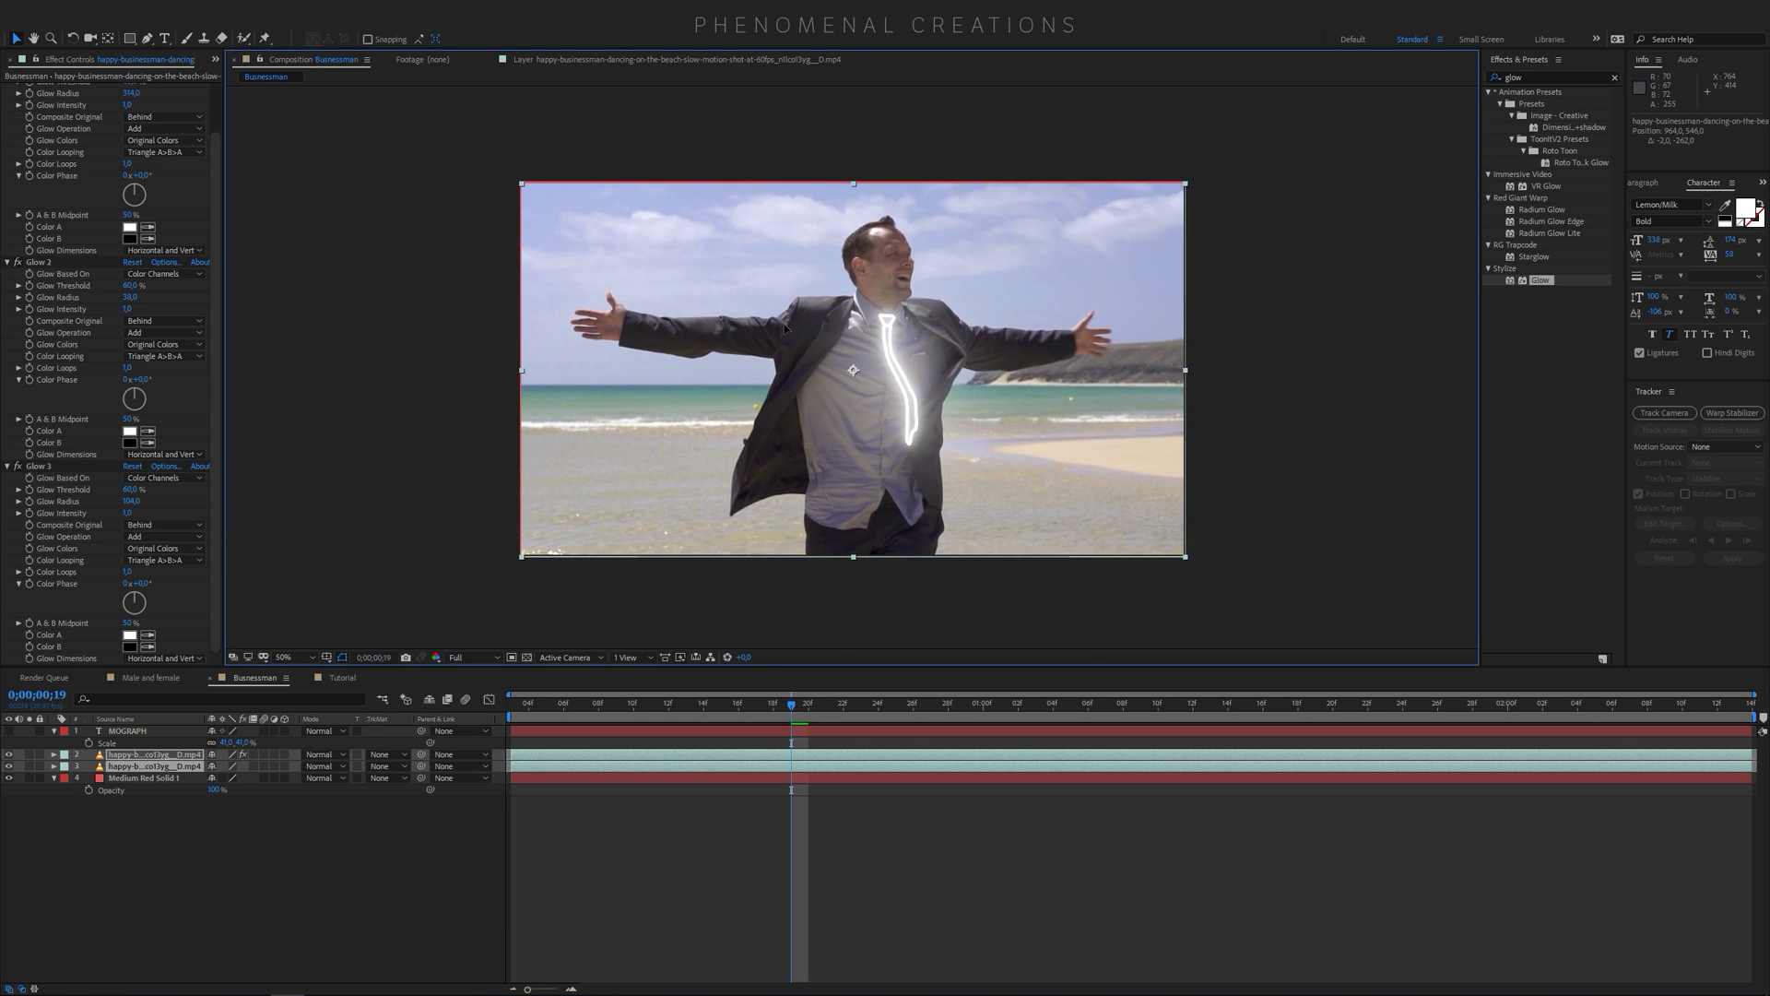
click(596, 705)
key(space)
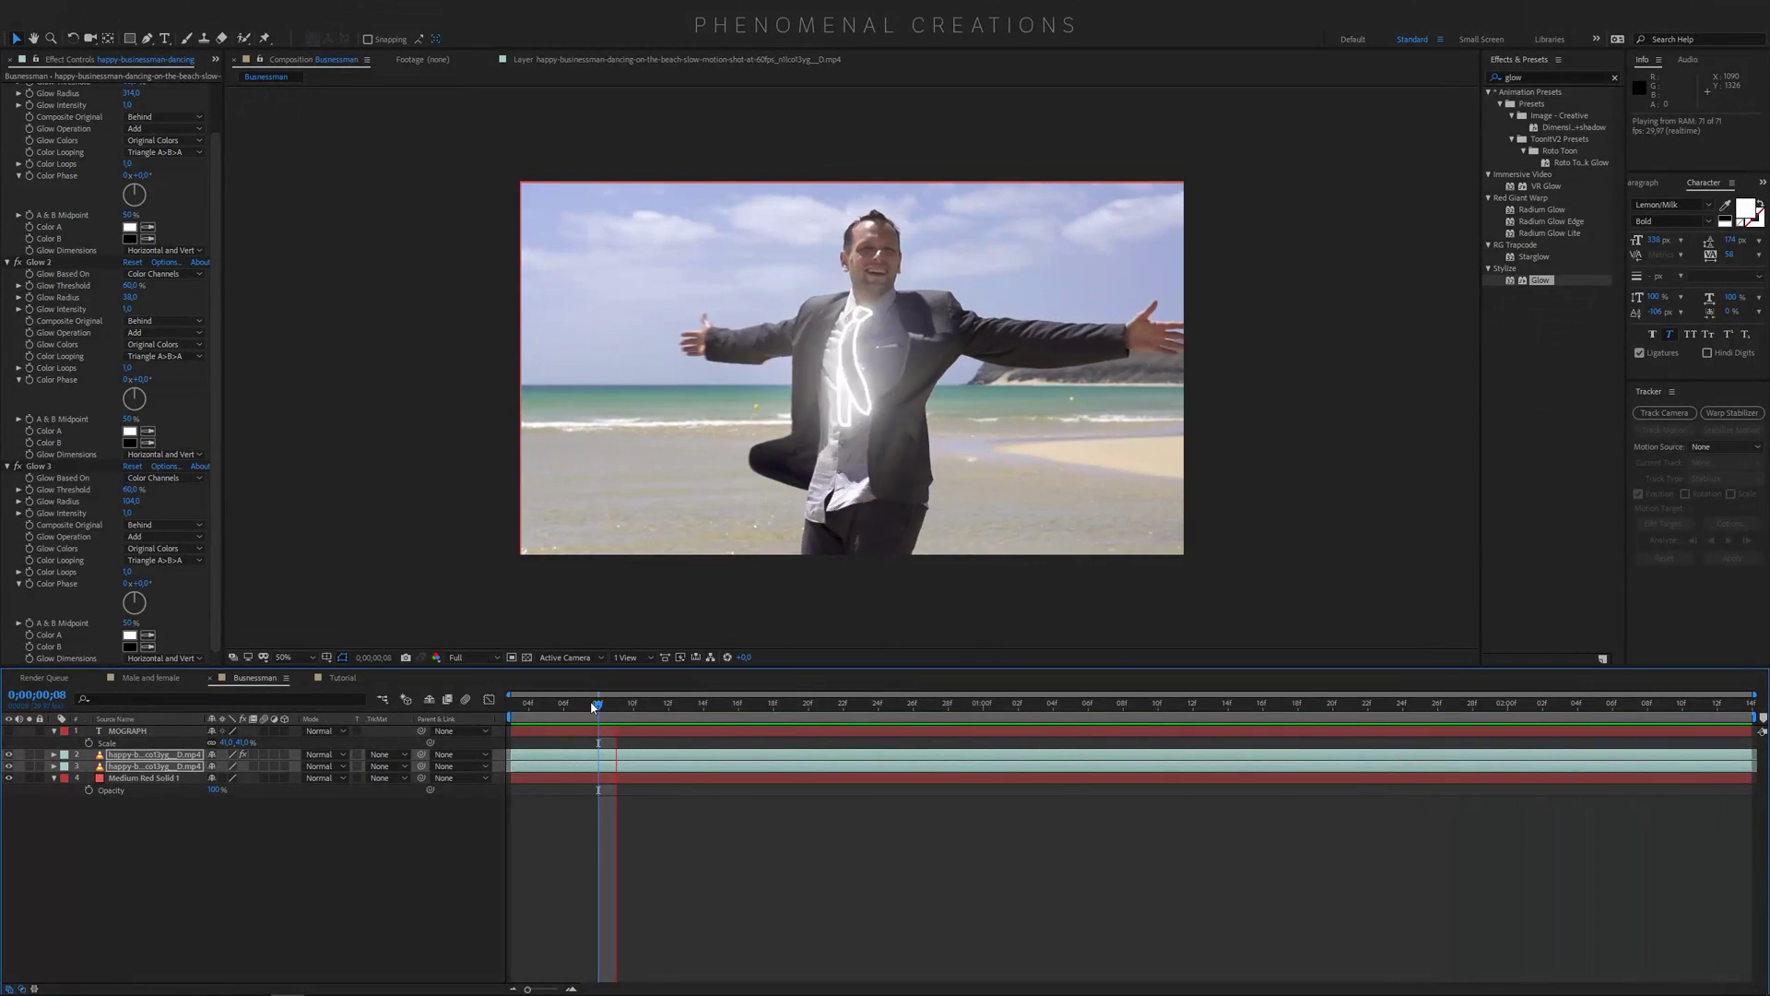
key(space)
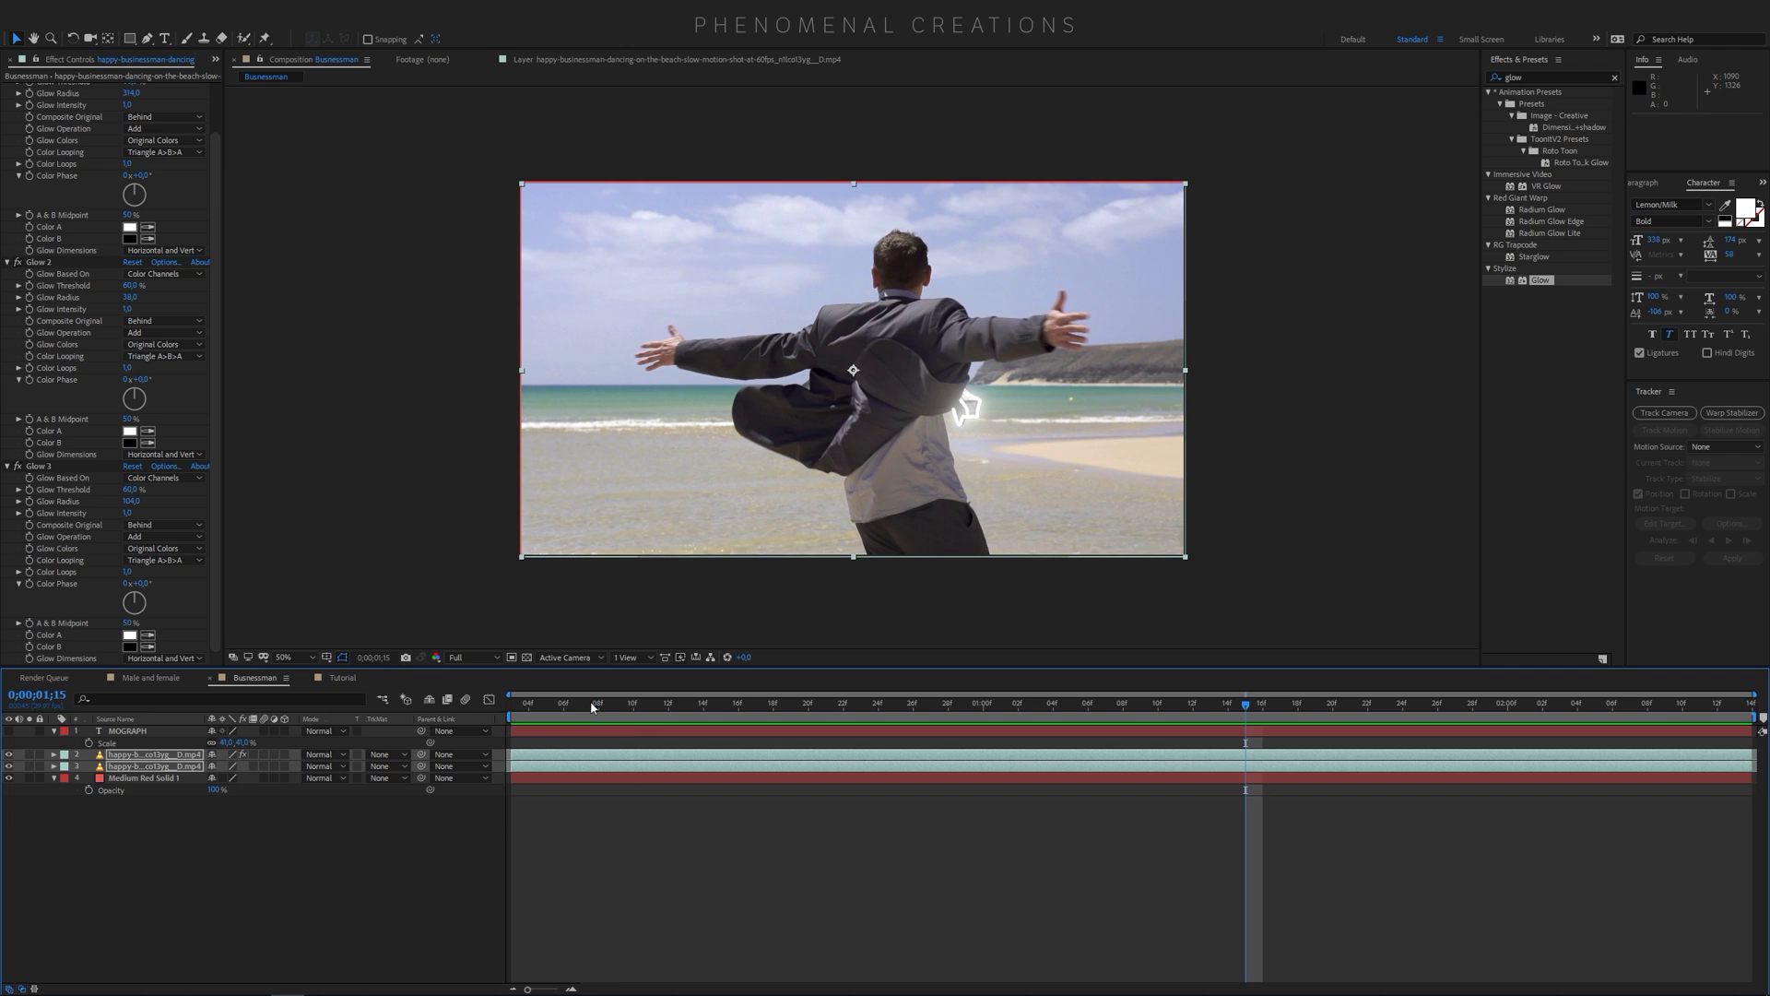